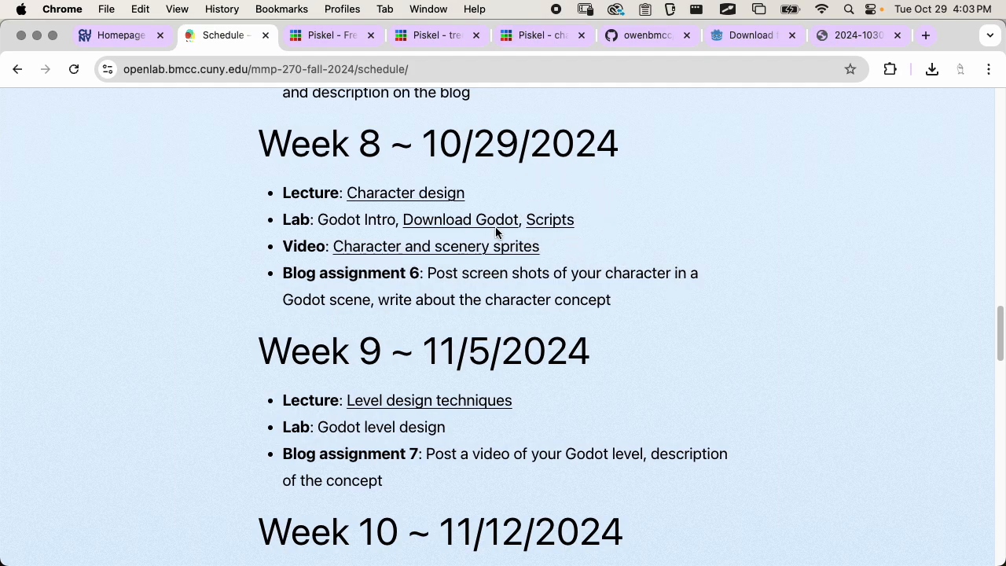
View the Godot download page linked in the Week 8 lab, and close it
click(445, 221)
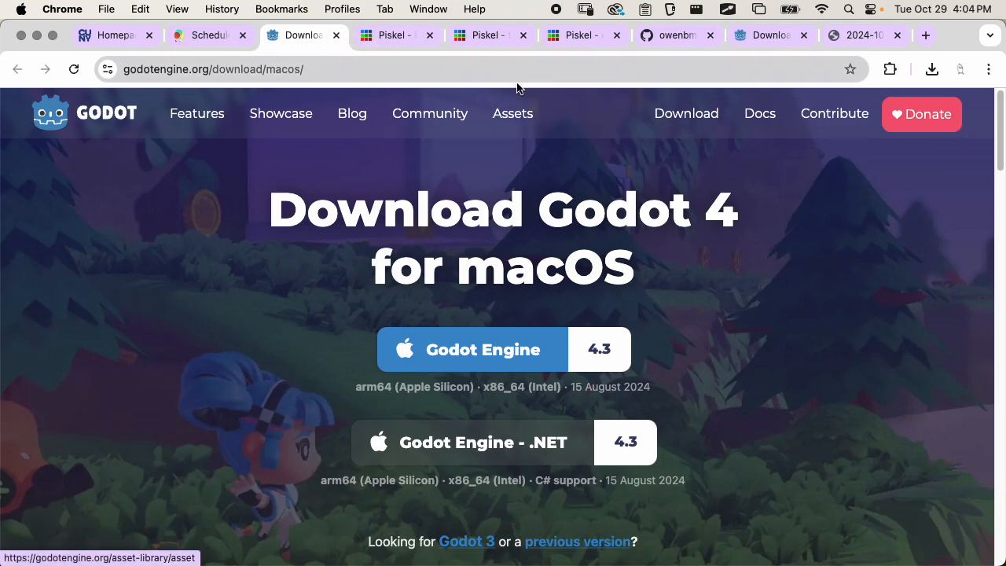
click(336, 36)
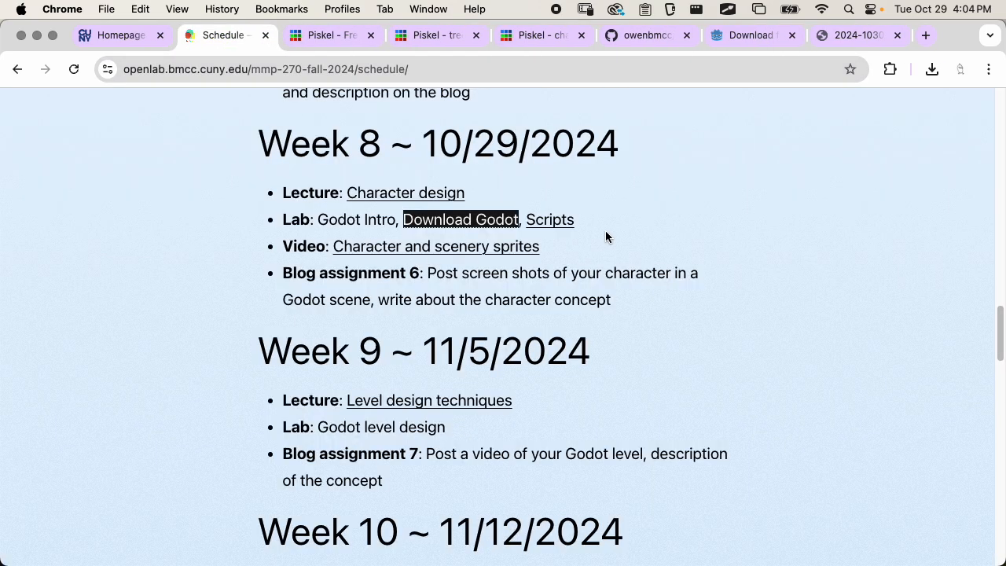
Open the Scripts link in the Week 8 lab and review the script files in the MMP270_Scripts repository
click(555, 222)
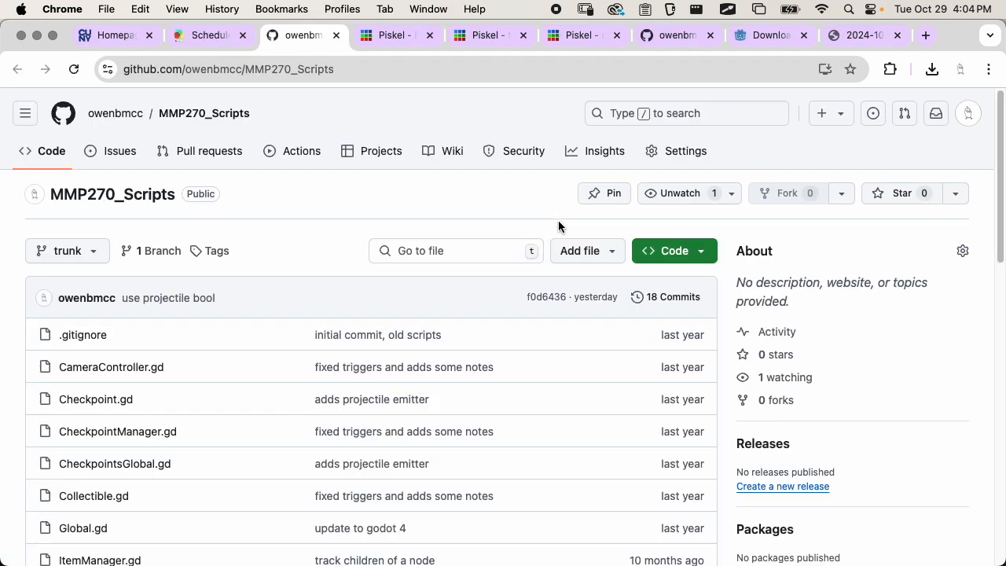
scroll(558, 226, down, 10)
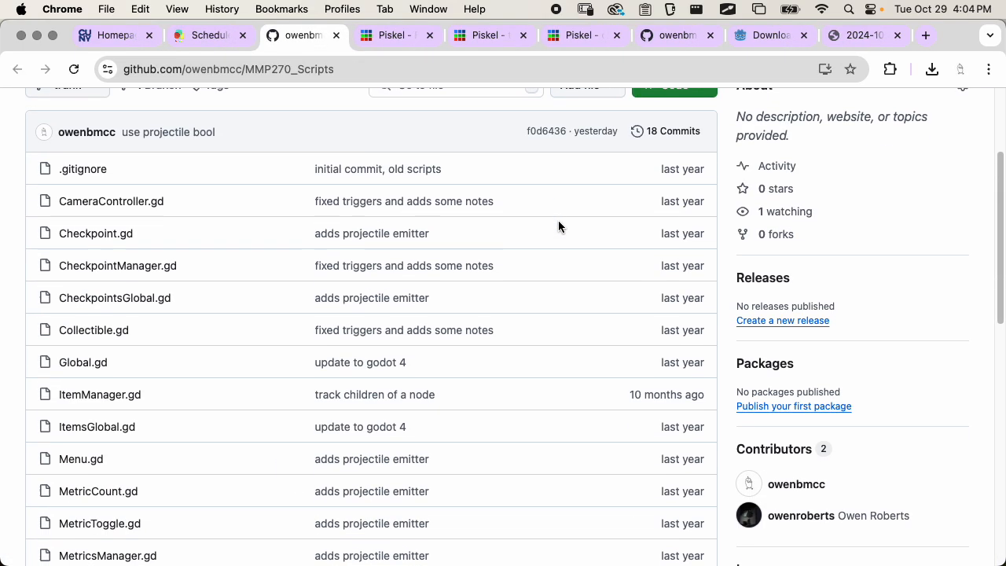
scroll(558, 226, down, 4)
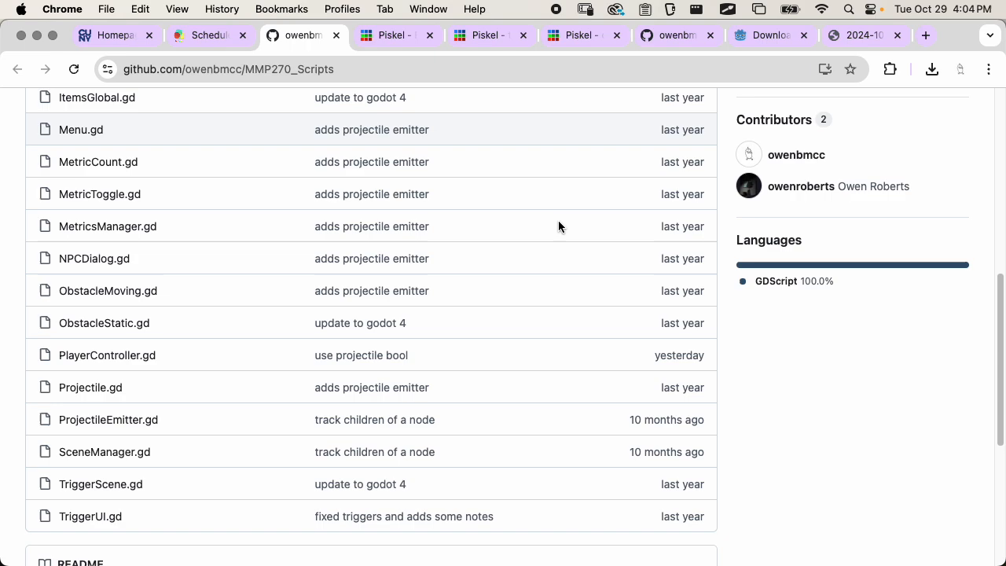
scroll(557, 226, up, 13)
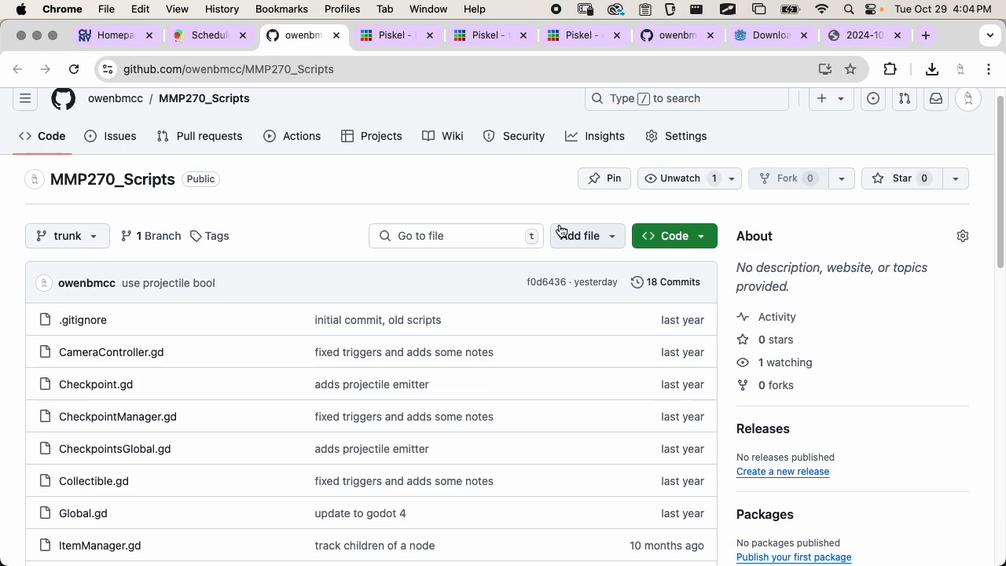
scroll(558, 229, down, 12)
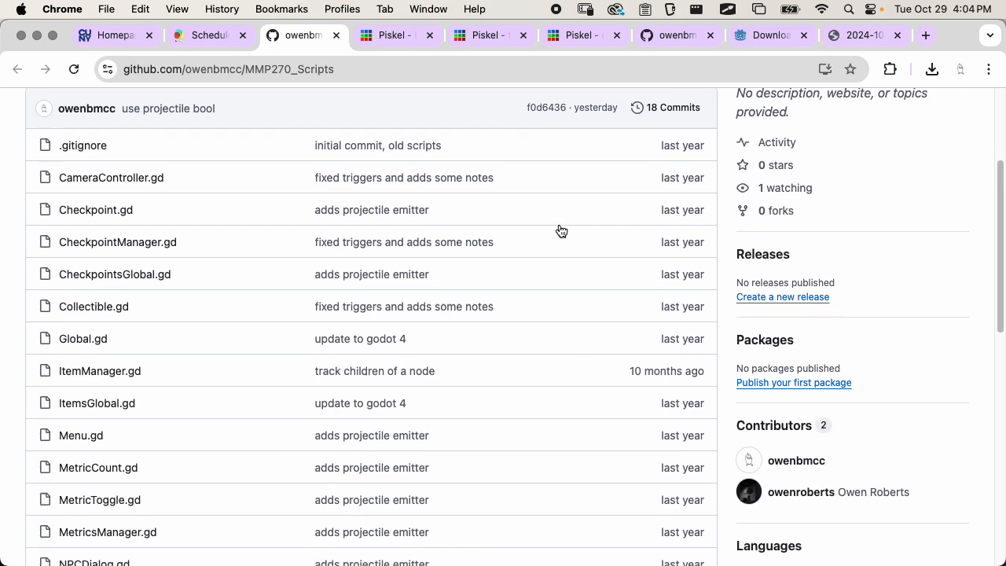
scroll(239, 270, down, 2)
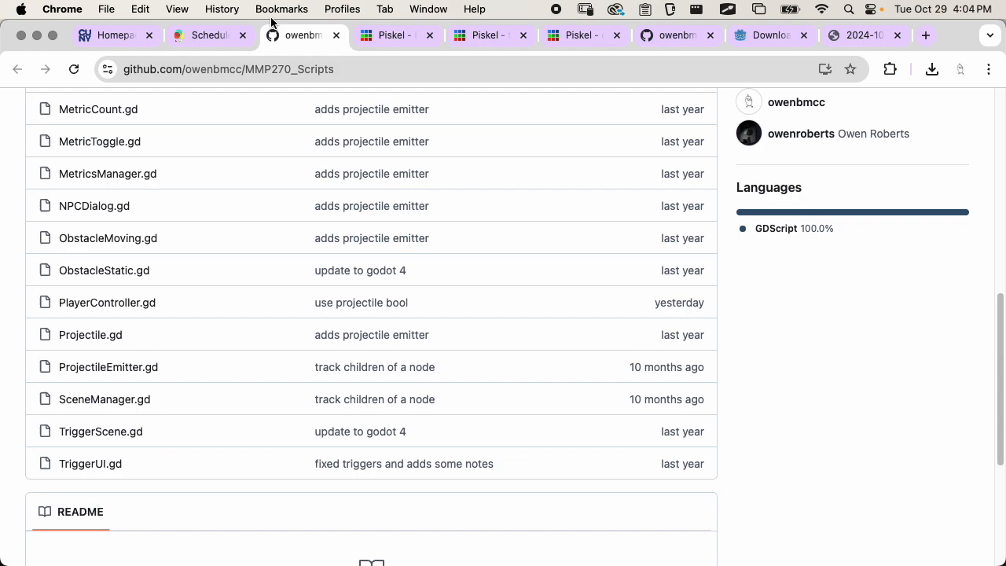
Reopen the Godot download page from the Week 8 schedule, and download the MMP270_Scripts repository as a ZIP file
click(197, 37)
click(439, 220)
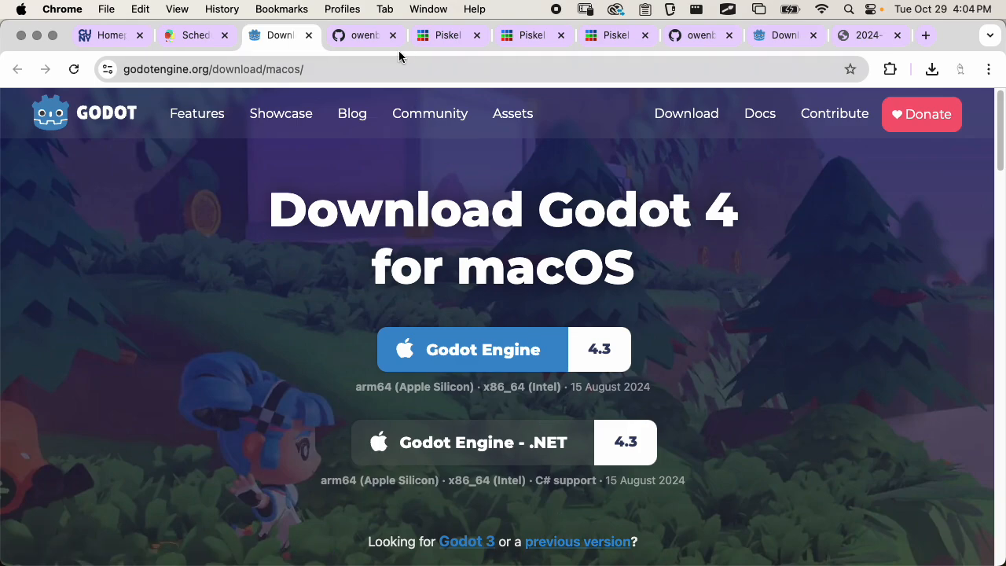
click(348, 37)
scroll(465, 281, up, 10)
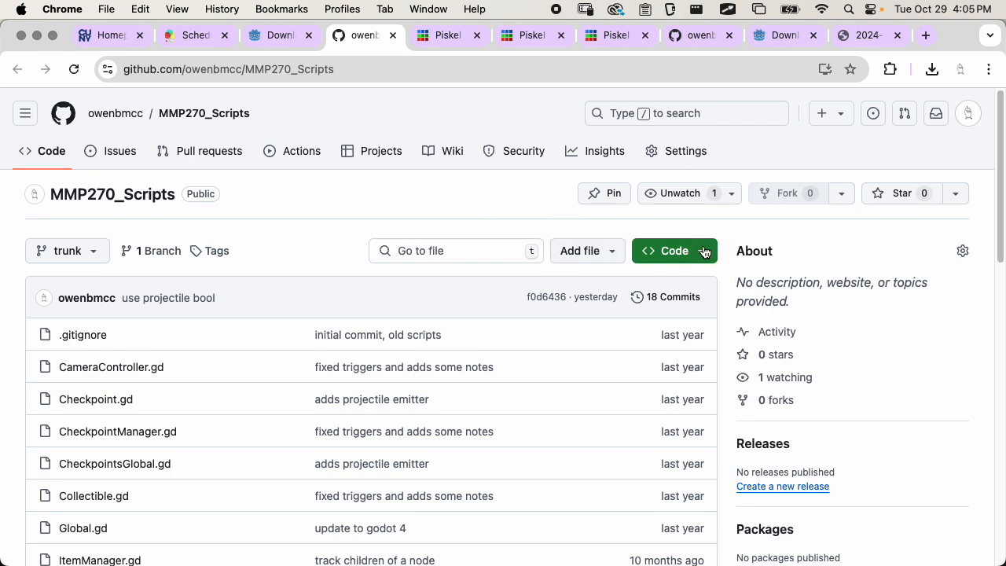
click(679, 252)
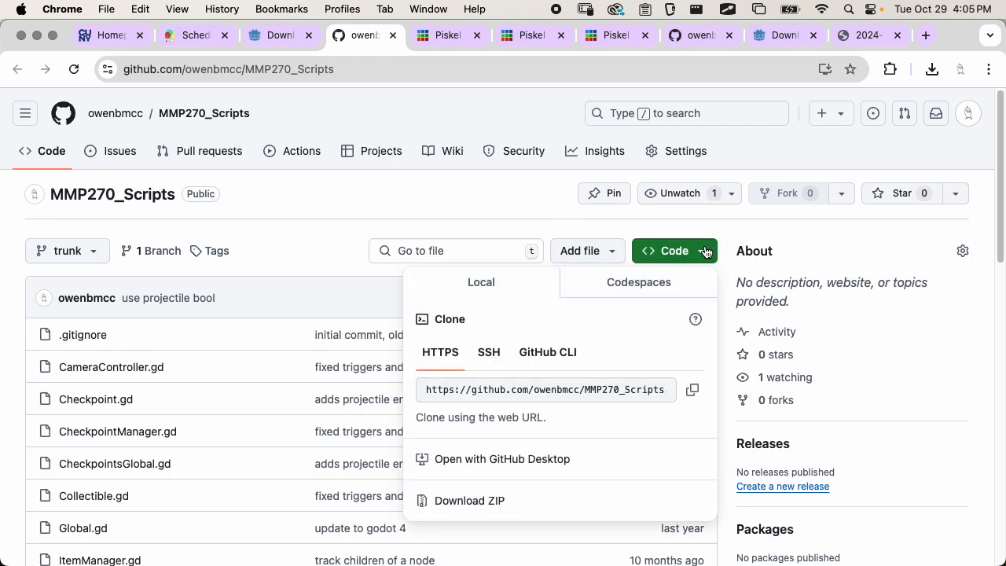
click(477, 502)
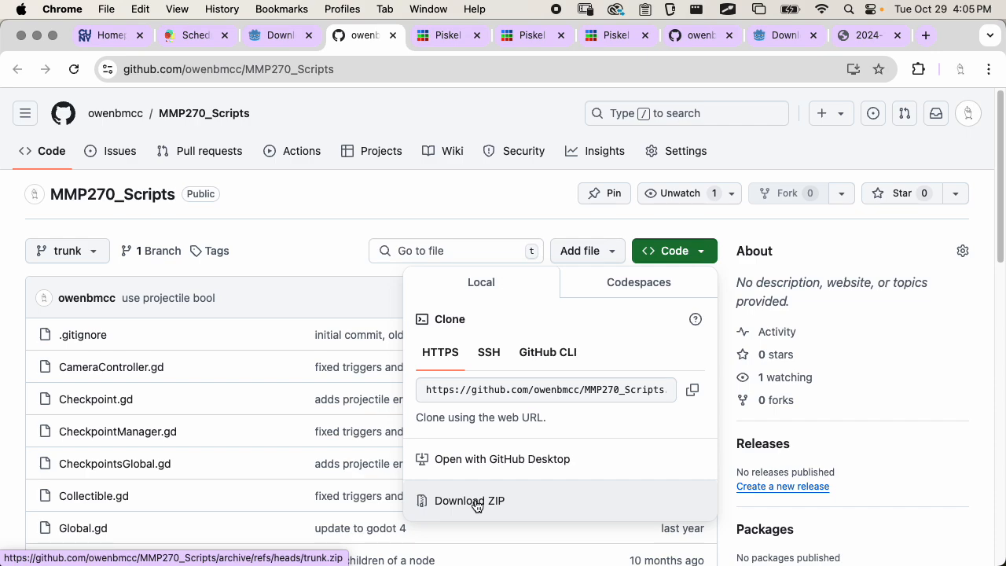
click(417, 194)
Review the Week 8 schedule and the scripts repository, and look through the open Piskel pages up to the character sprite
click(199, 33)
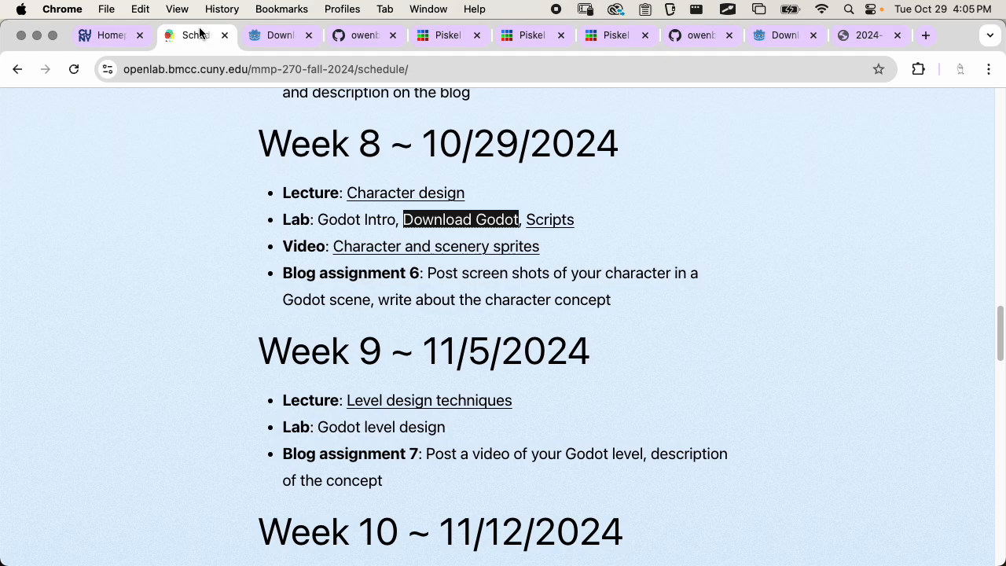
click(580, 278)
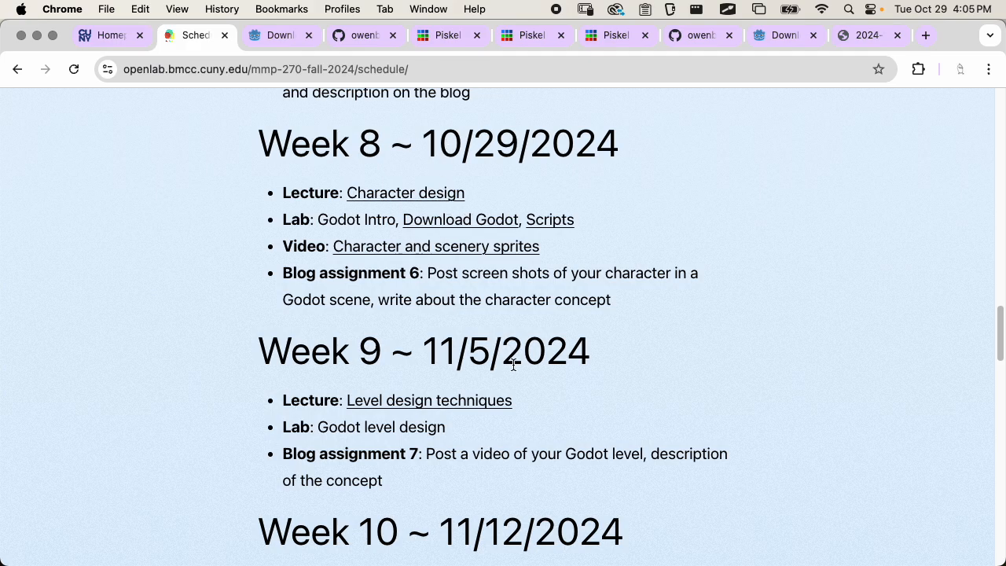
click(366, 48)
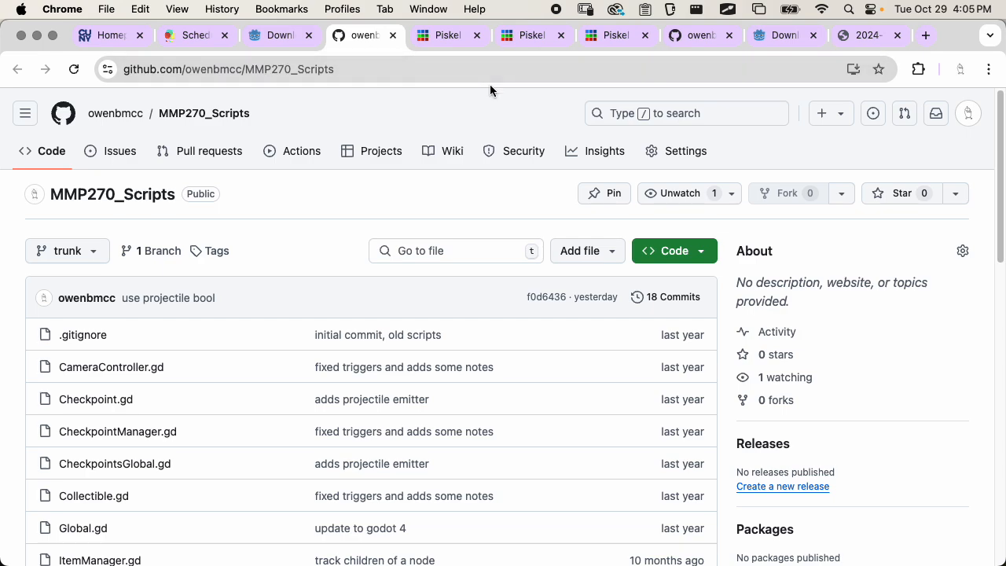
click(434, 36)
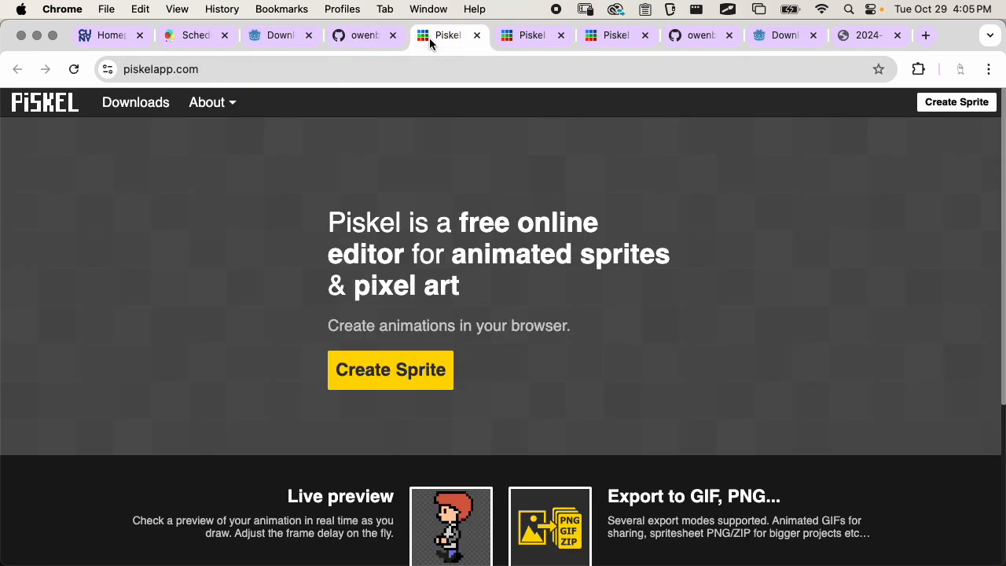
click(522, 37)
click(621, 36)
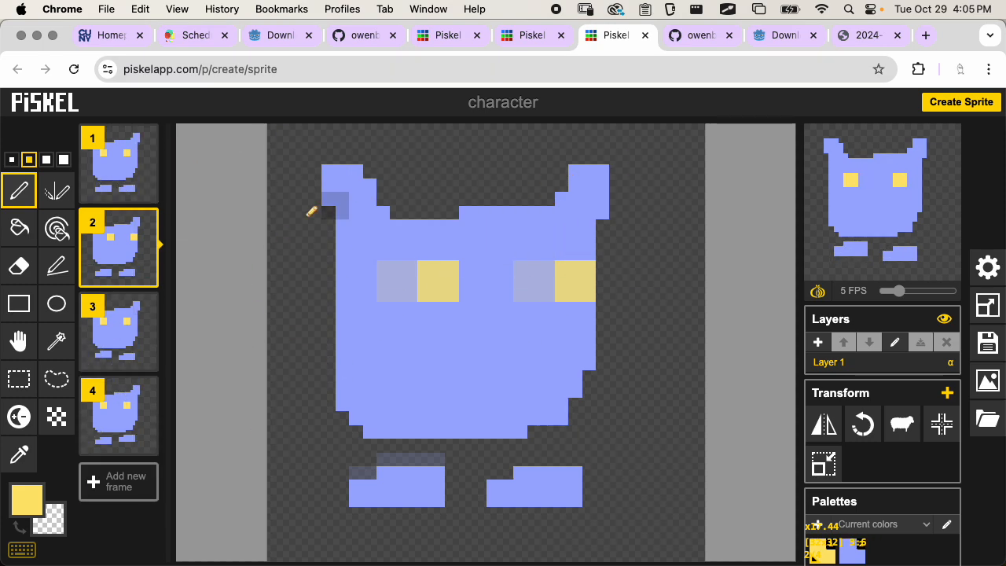
Switch to Finder and show the contents of the Godot folder inside MMP_270 on the Desktop
key(super+Tab)
click(515, 267)
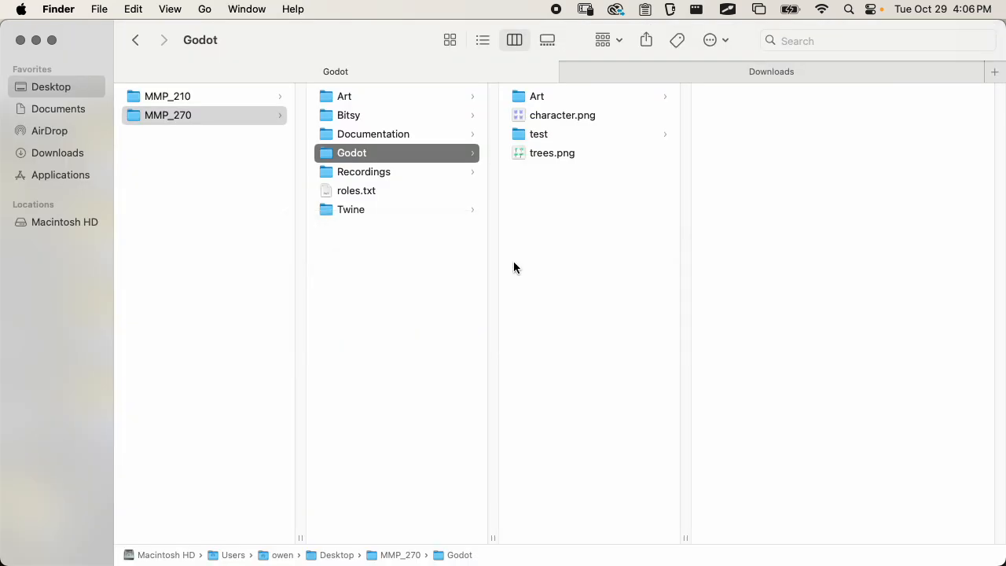
click(169, 115)
click(193, 188)
click(202, 115)
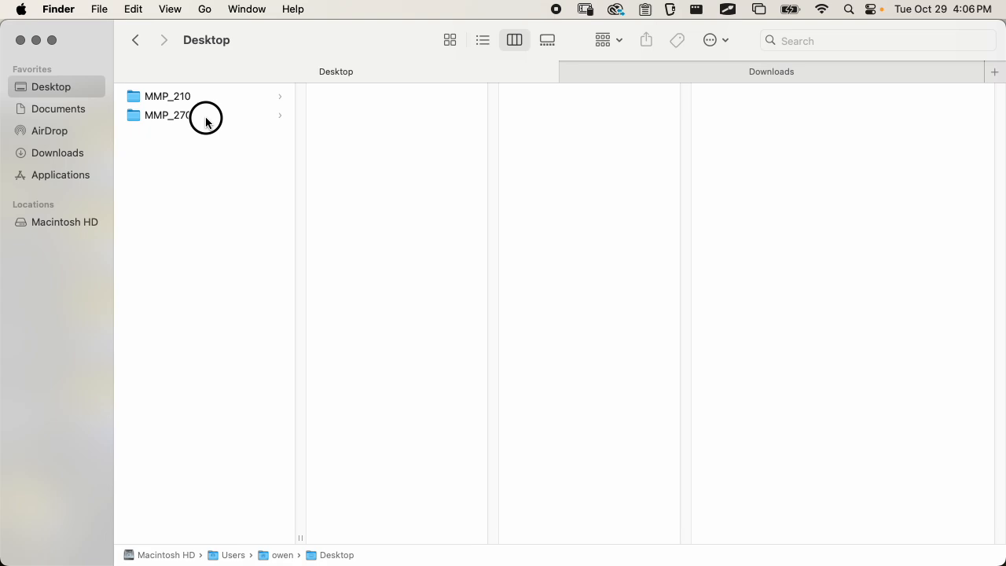
click(391, 139)
click(378, 153)
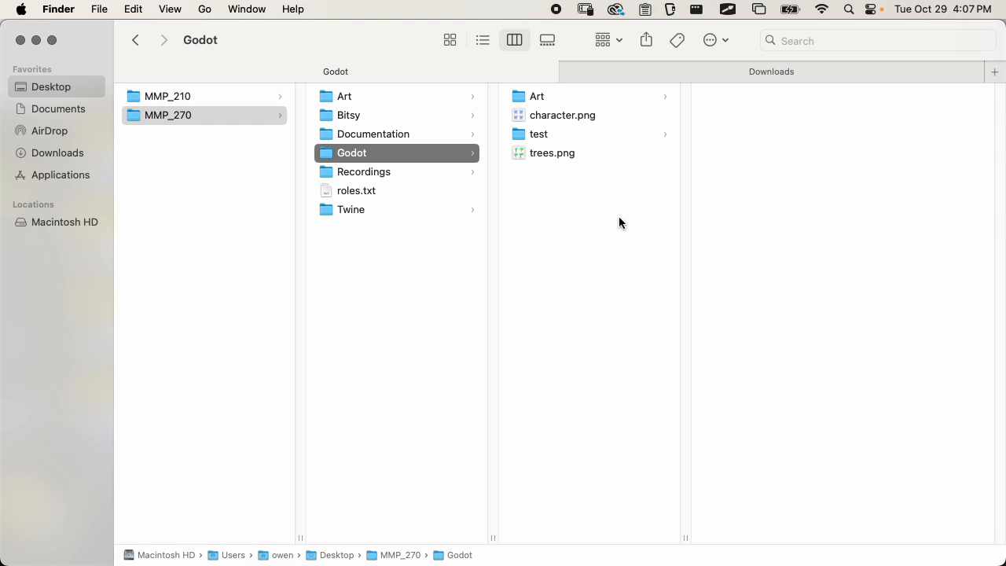
Search for "godot" with Spotlight and launch the Godot application
click(849, 10)
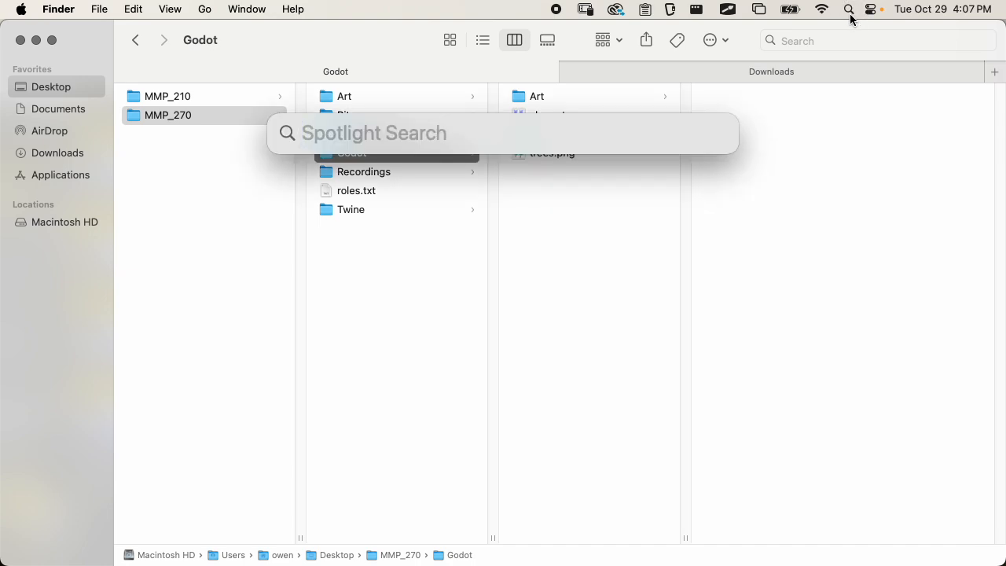
text(godot)
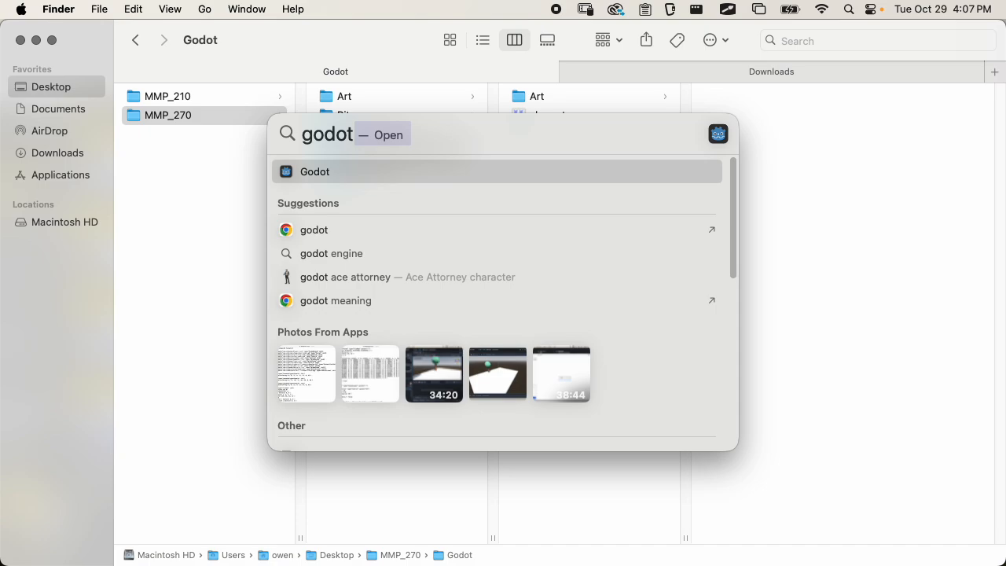
key(Return)
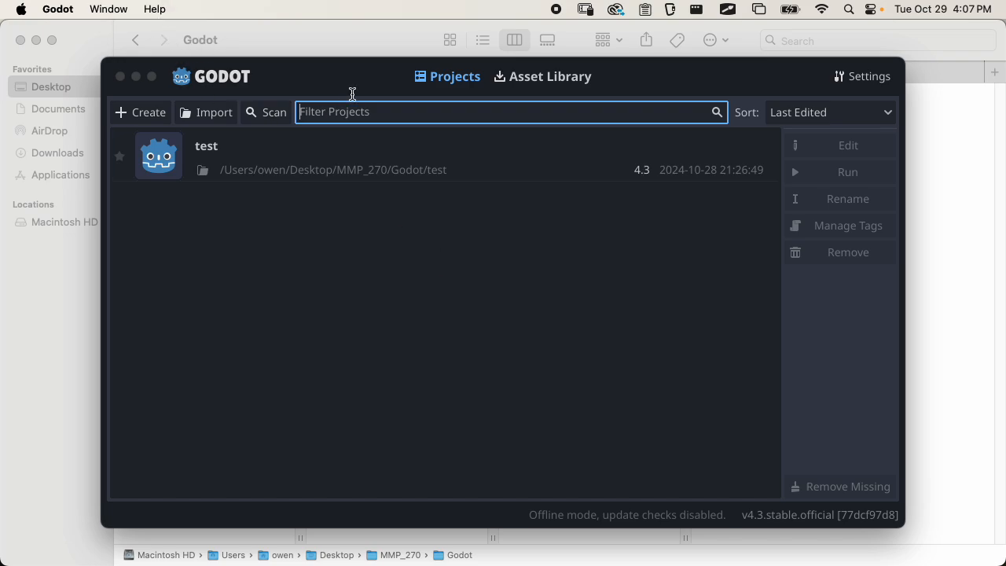
Start a new project in the project manager and name it "My Game"
mouse_move(358, 69)
mouse_down()
mouse_move(386, 79)
mouse_move(307, 54)
mouse_move(349, 65)
mouse_up()
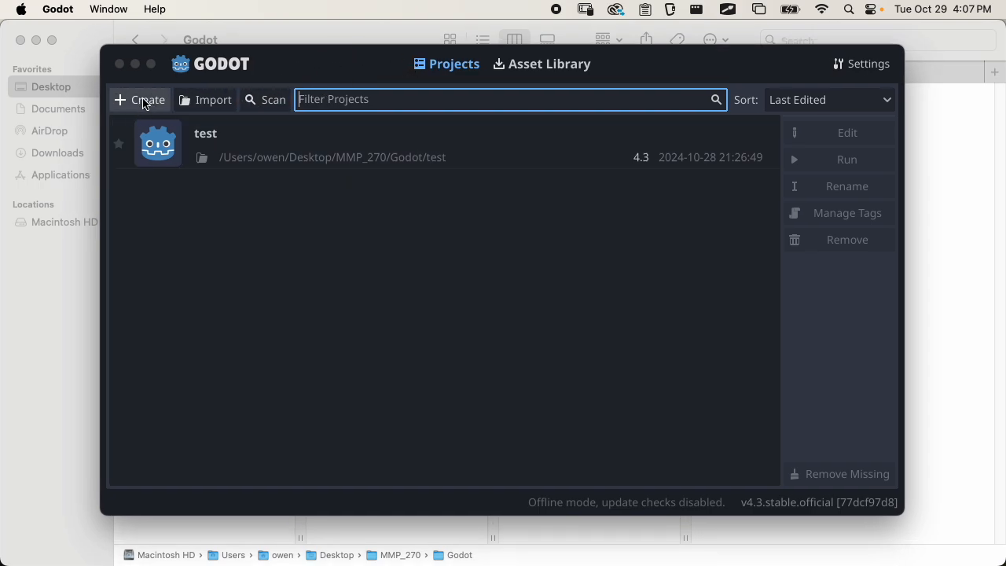
click(140, 101)
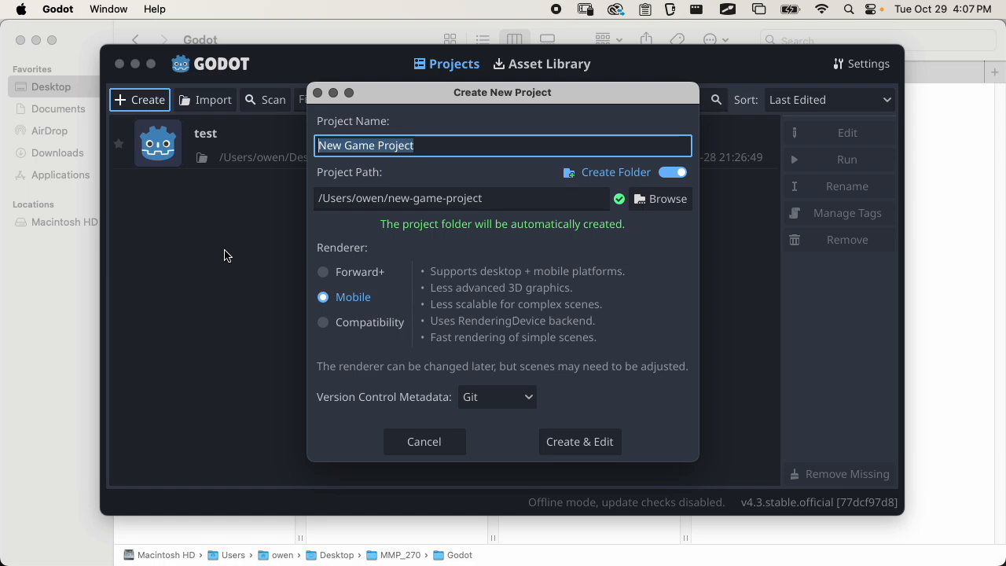
text(My )
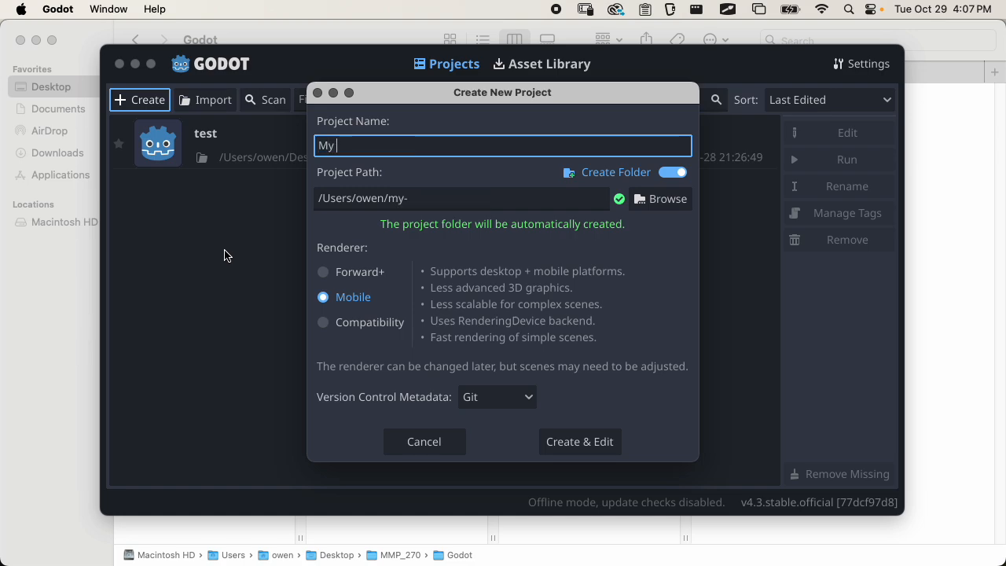
text(Game)
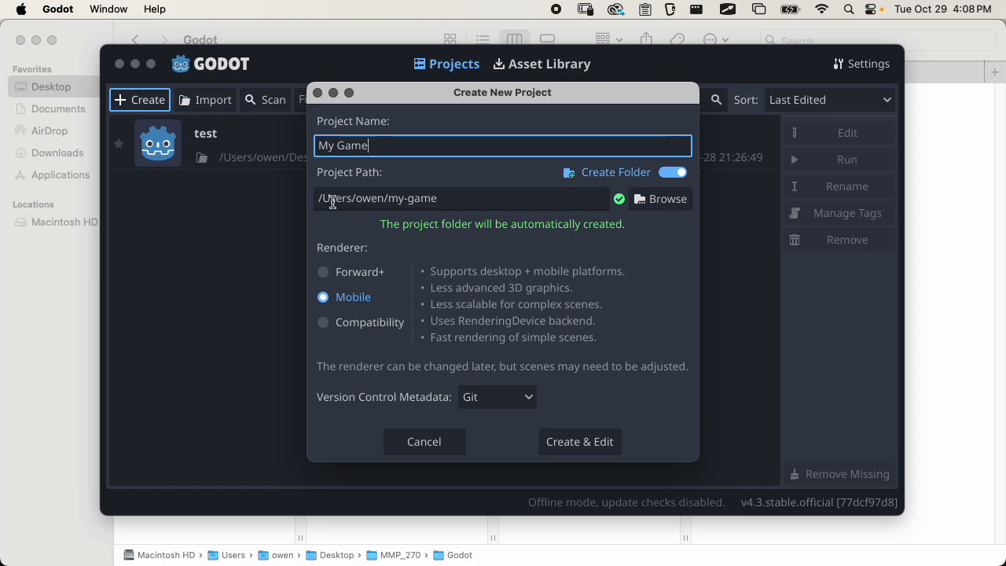
Set the project location to the Godot folder inside Desktop/MMP_270, keep the my-game subfolder, and create the project for editing
drag(319, 199, 464, 197)
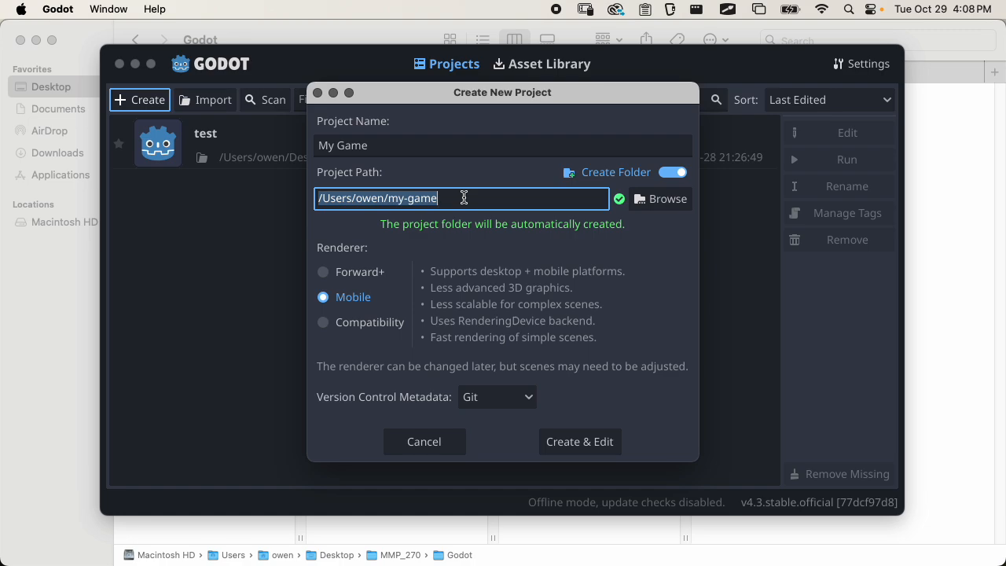
click(666, 199)
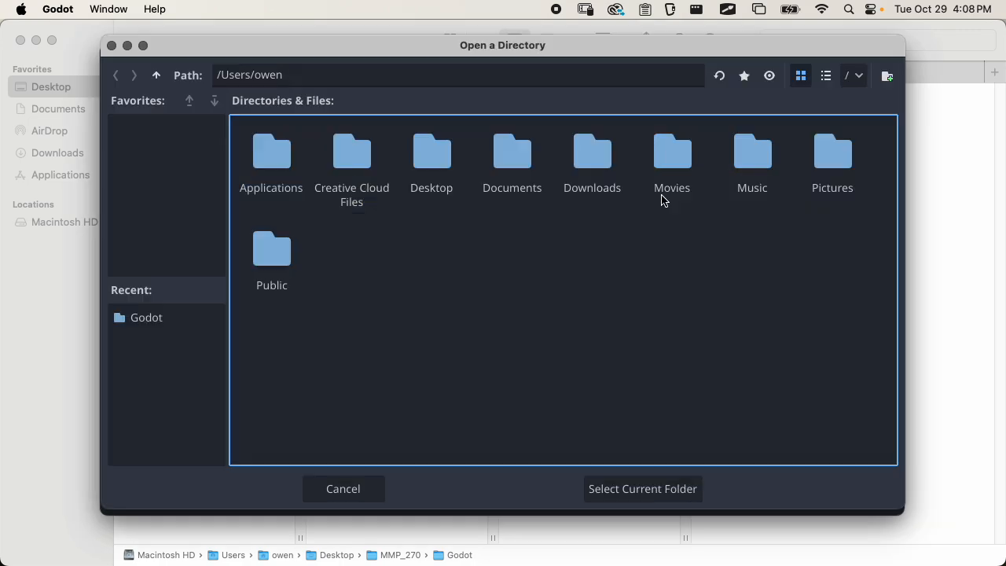
click(436, 163)
double_click(437, 162)
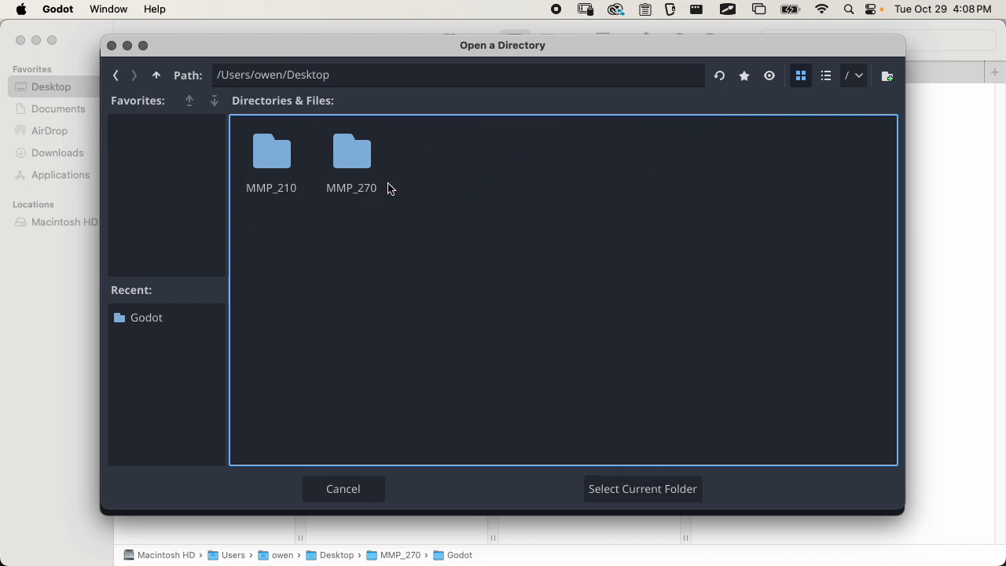
double_click(330, 194)
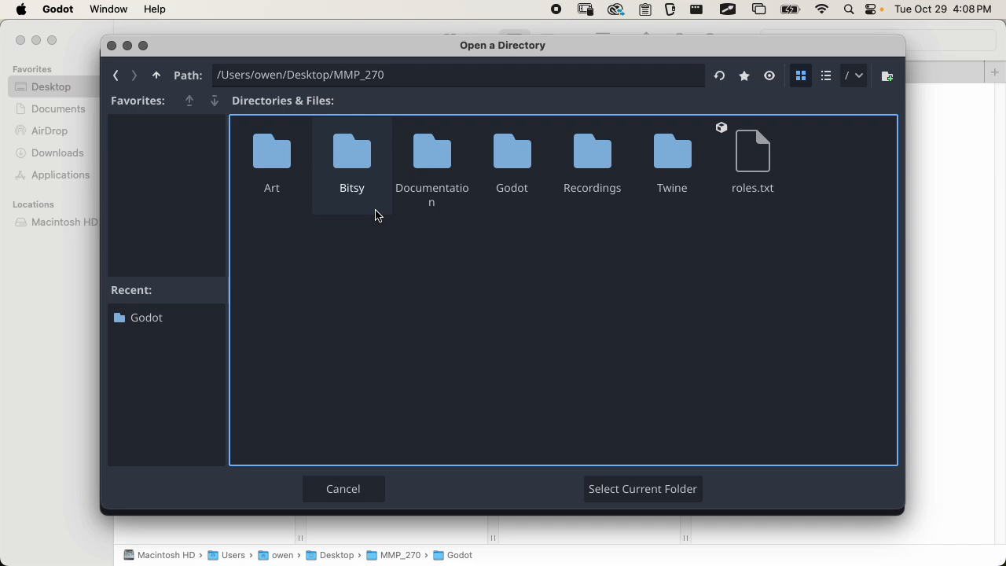
double_click(510, 171)
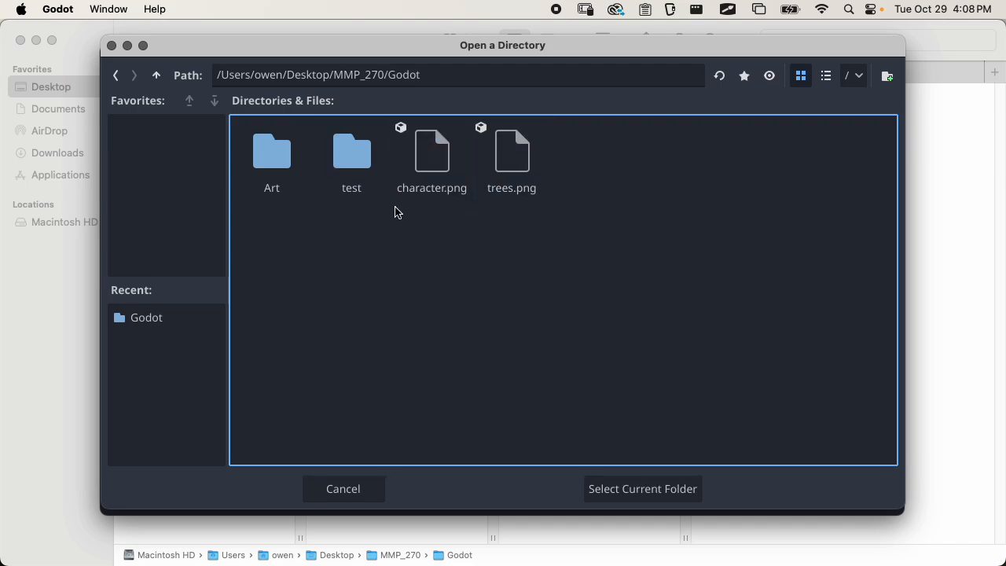
click(620, 489)
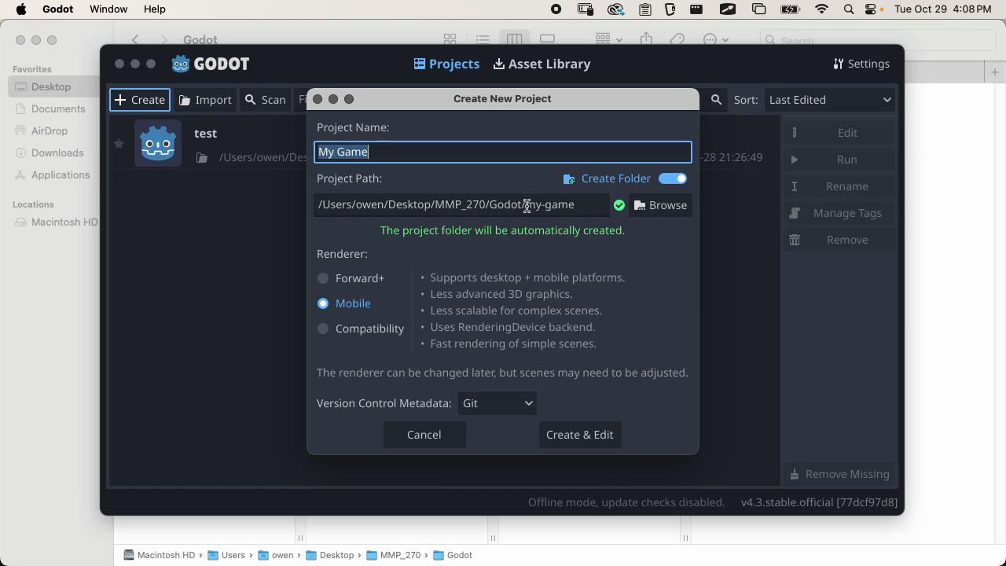
drag(525, 204, 580, 204)
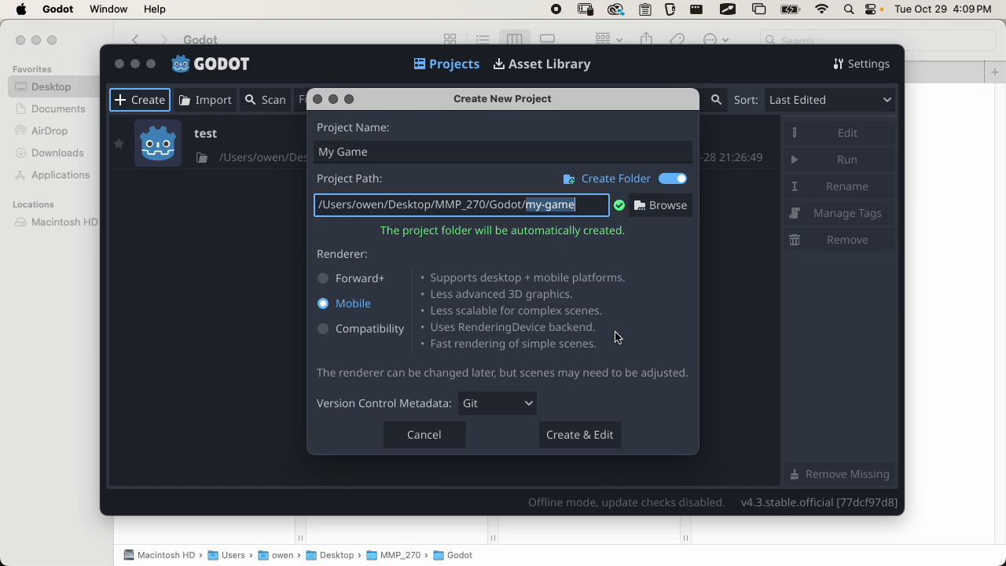
click(591, 437)
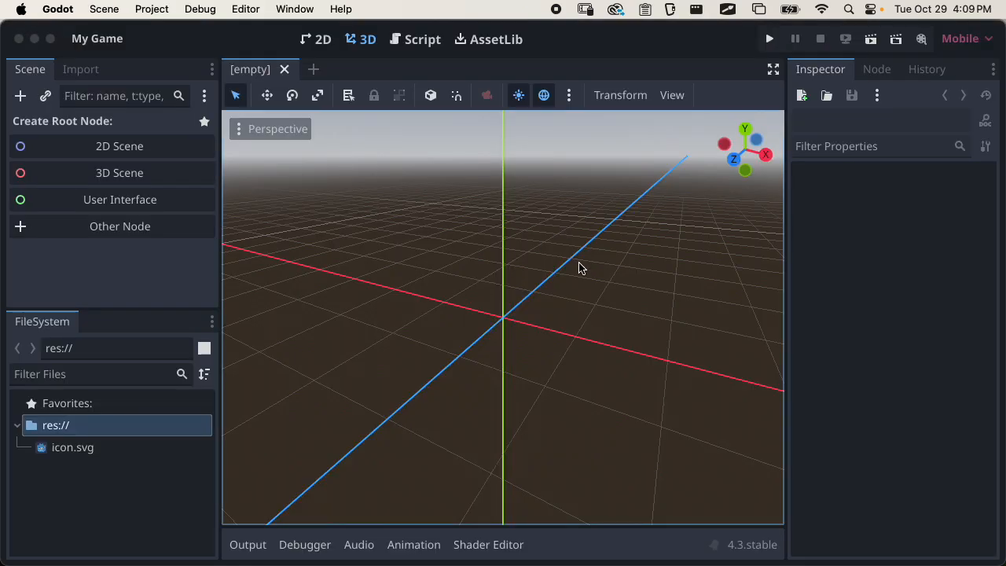
Switch to Finder and examine the files in the my-game folder, previewing icon.svg and selecting project.godot
key(super+Tab)
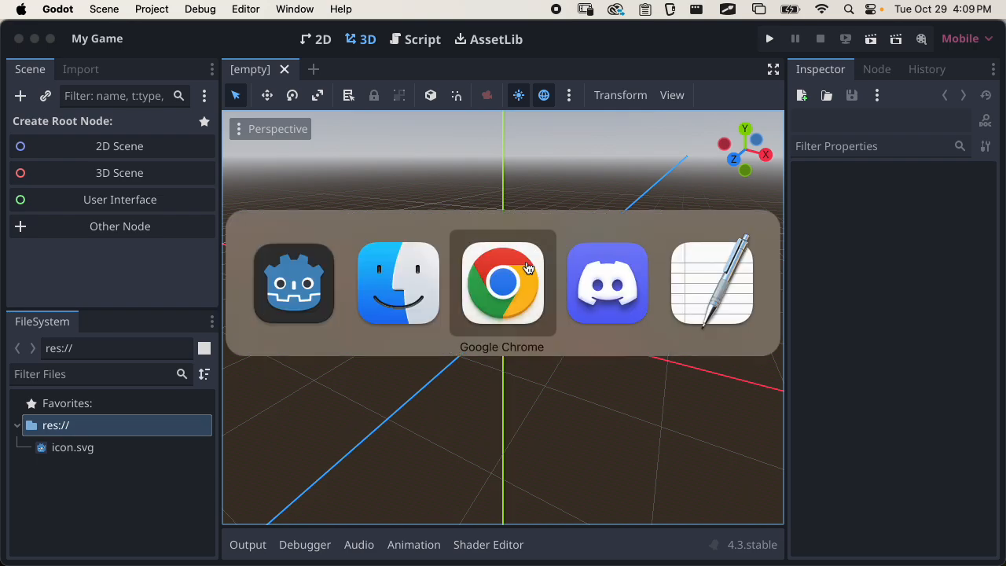
click(411, 281)
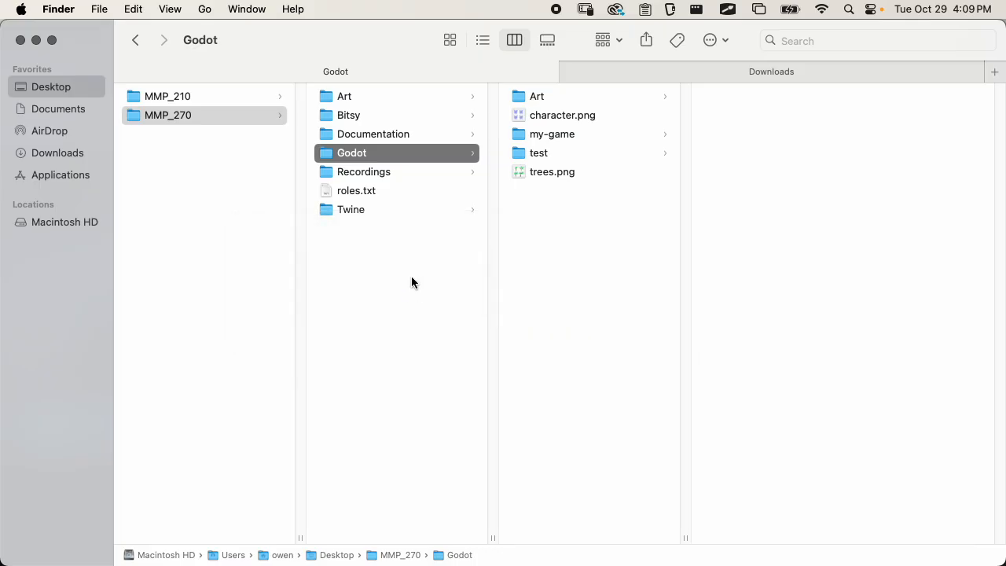
click(606, 137)
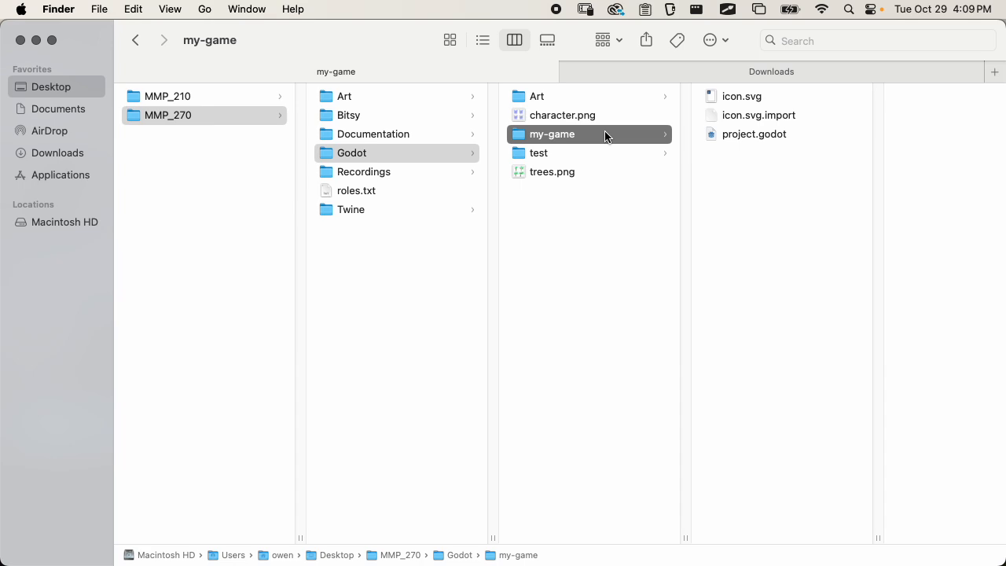
click(749, 99)
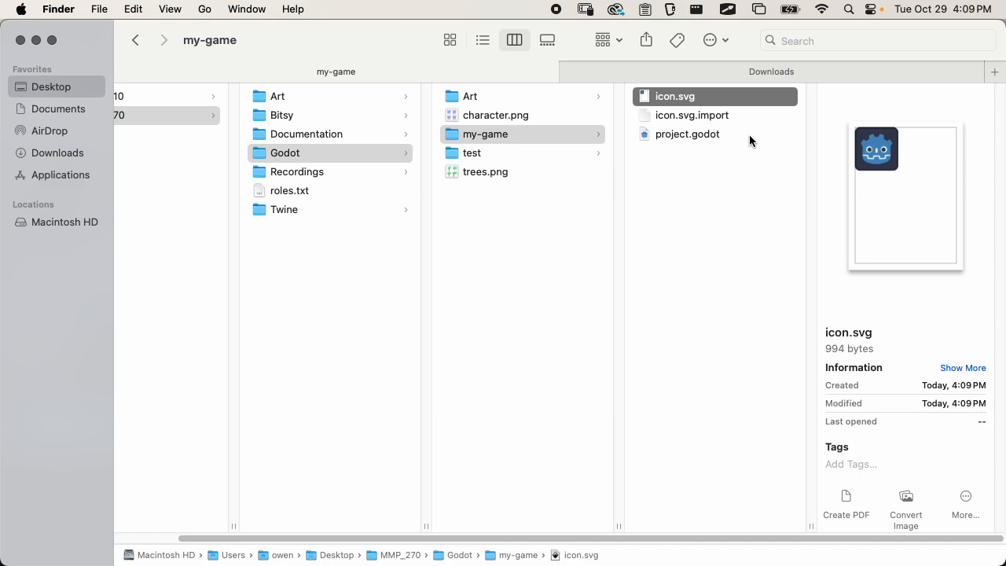
key(space)
key(space)
click(706, 135)
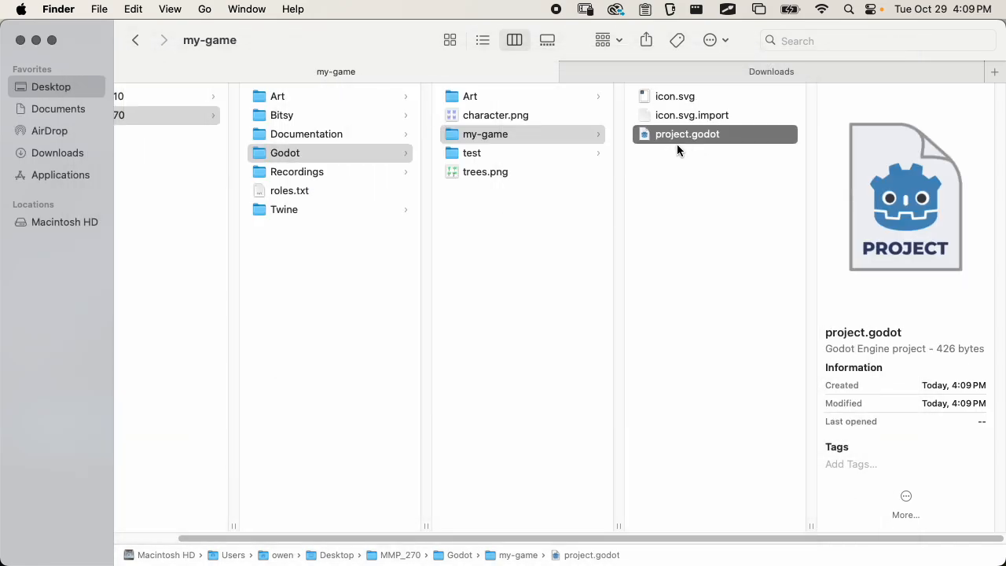
Open project.godot in Sublime Text to examine its configuration settings, then close it and return to the my-game folder in Finder
drag(697, 142, 971, 196)
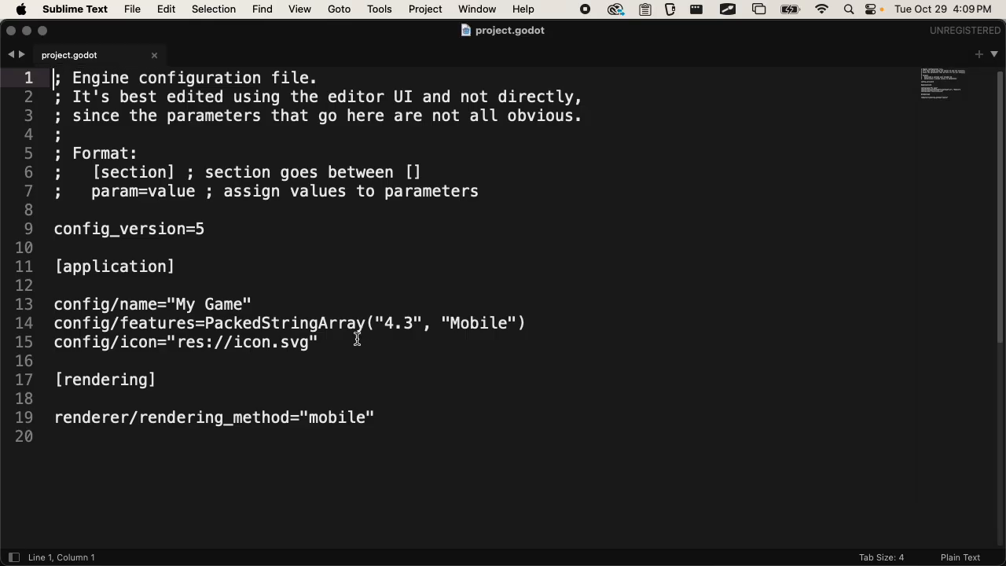
scroll(305, 244, down, 3)
scroll(305, 244, up, 3)
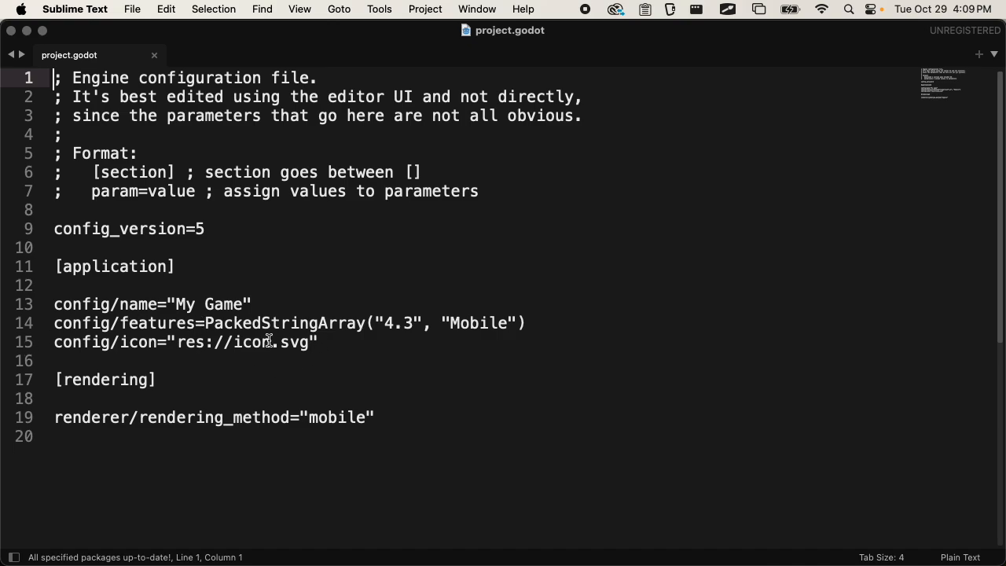
click(296, 323)
double_click(296, 323)
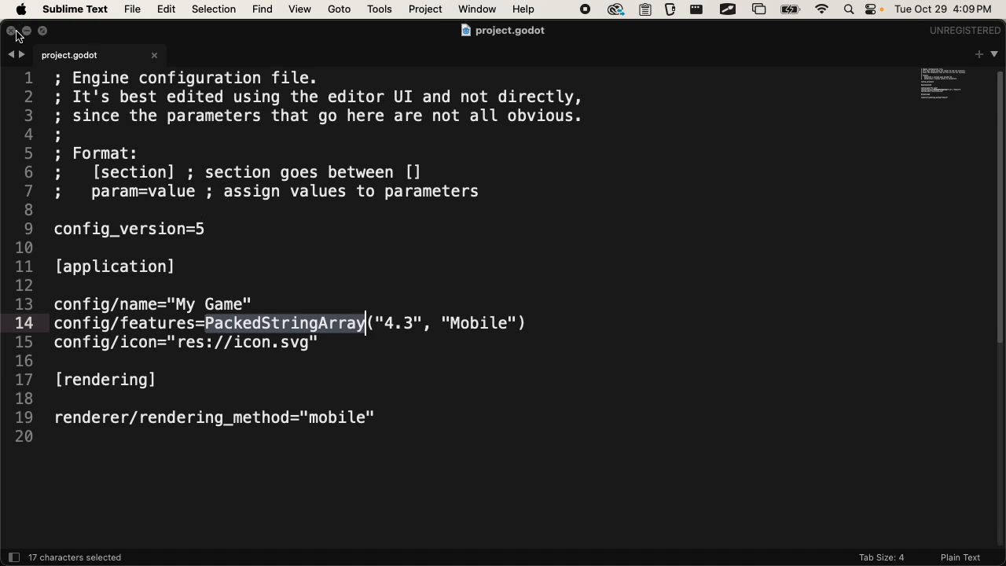
click(11, 30)
click(722, 181)
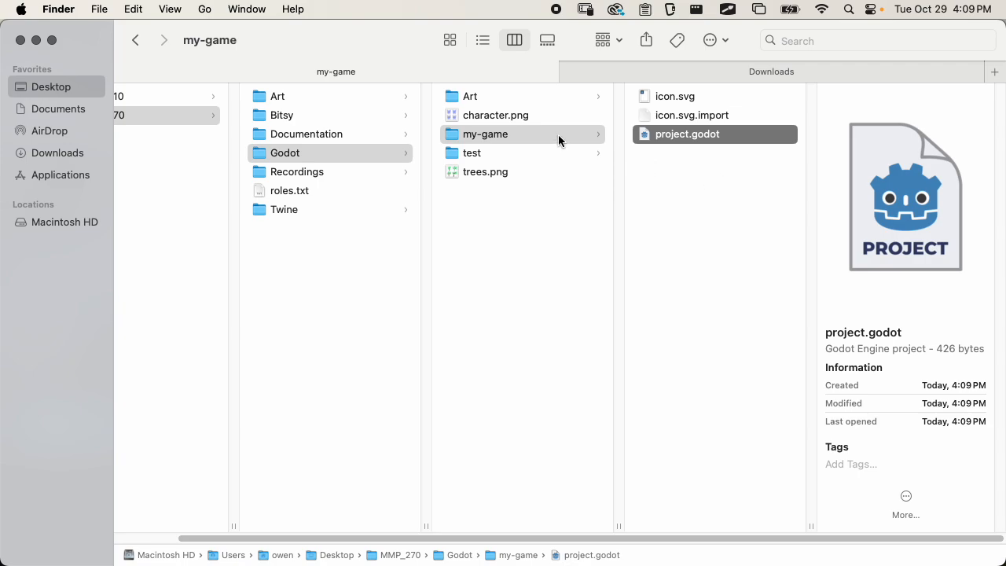
click(646, 173)
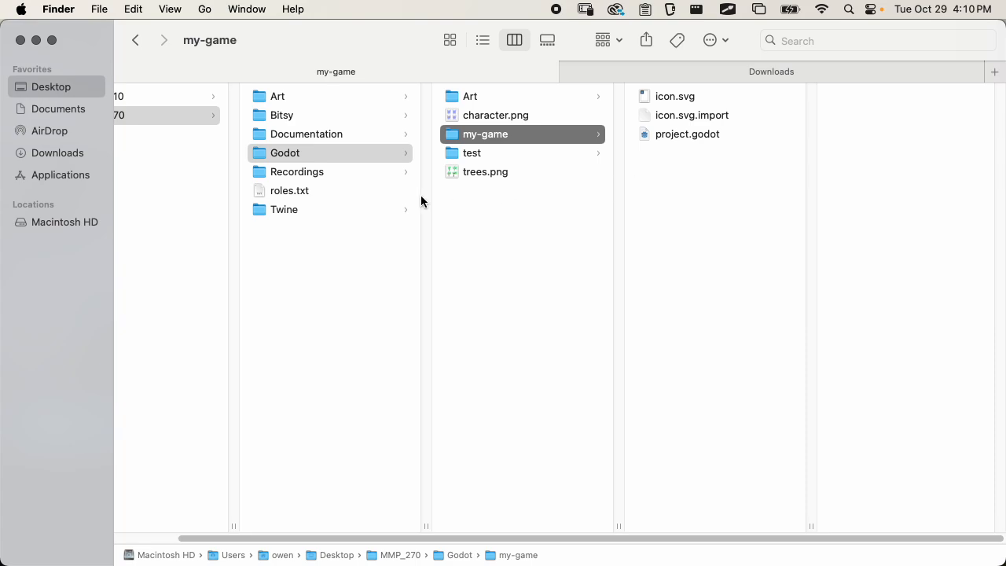
Switch back to Godot and look through the 2D, 3D, Script and AssetLib workspaces and the available rendering methods
key(super+Tab)
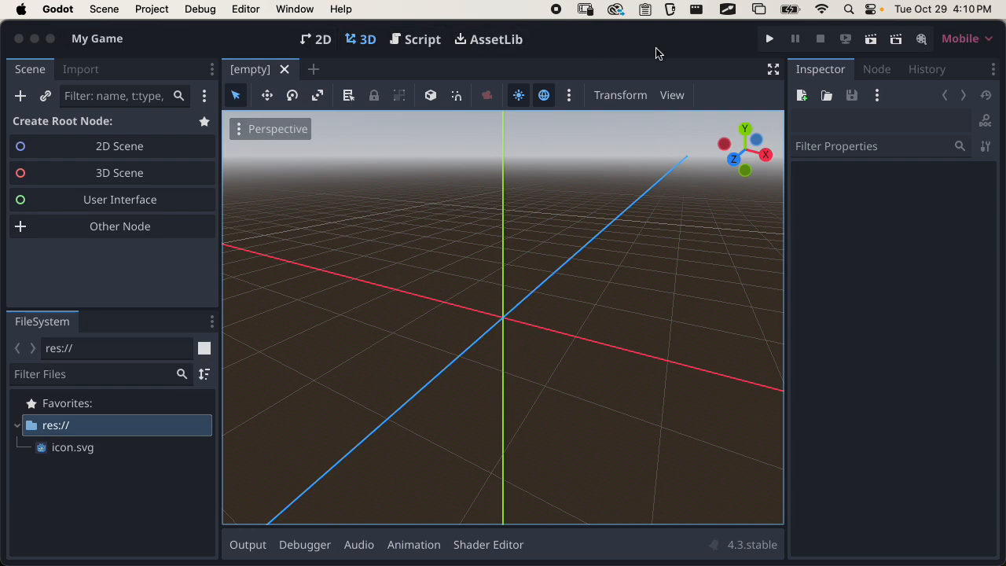
click(319, 41)
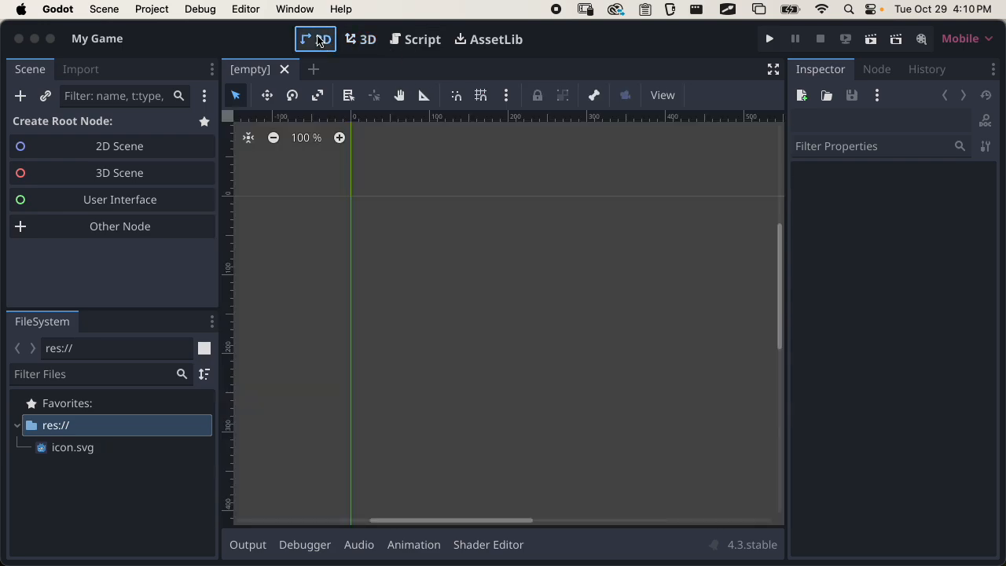
click(368, 42)
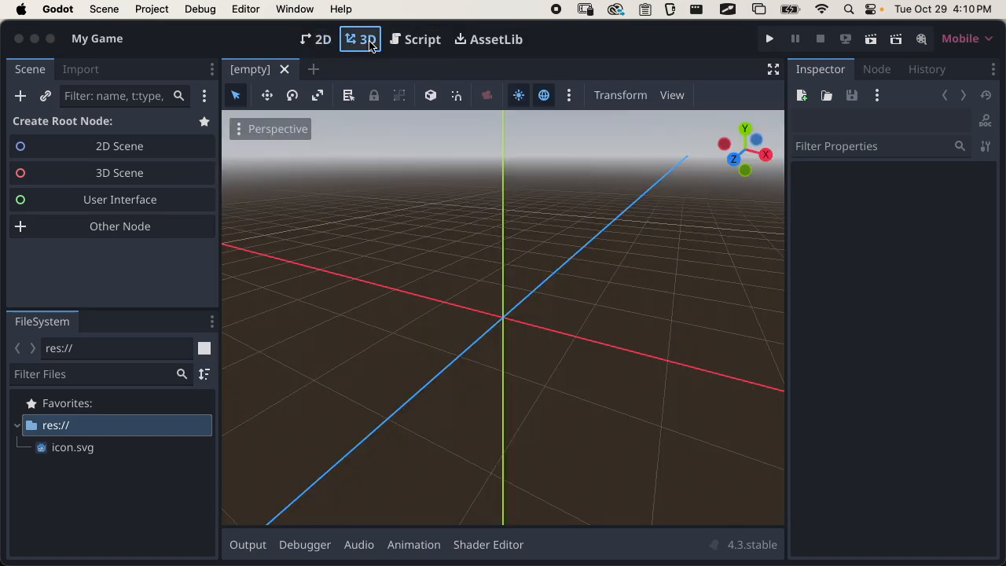
click(423, 49)
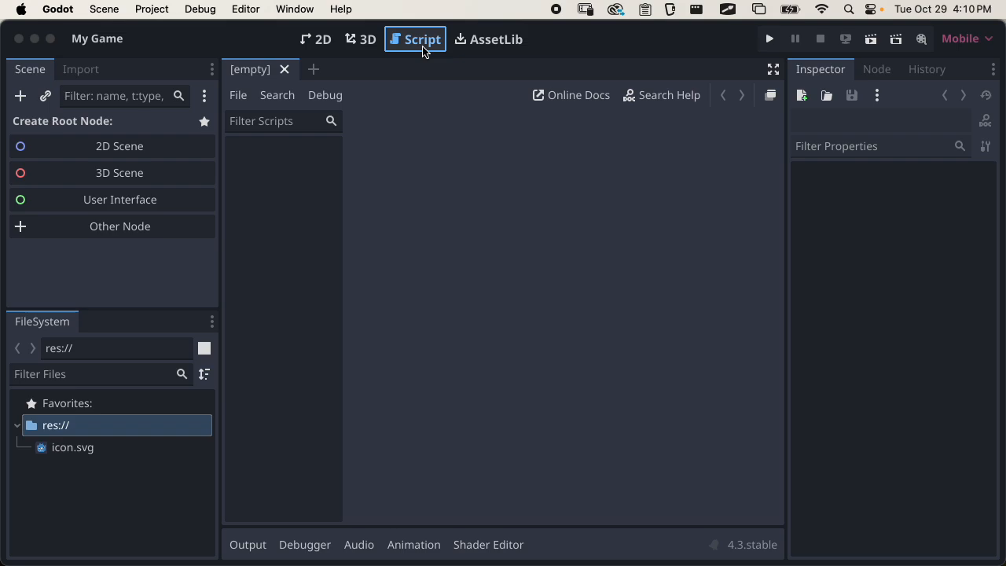
click(503, 50)
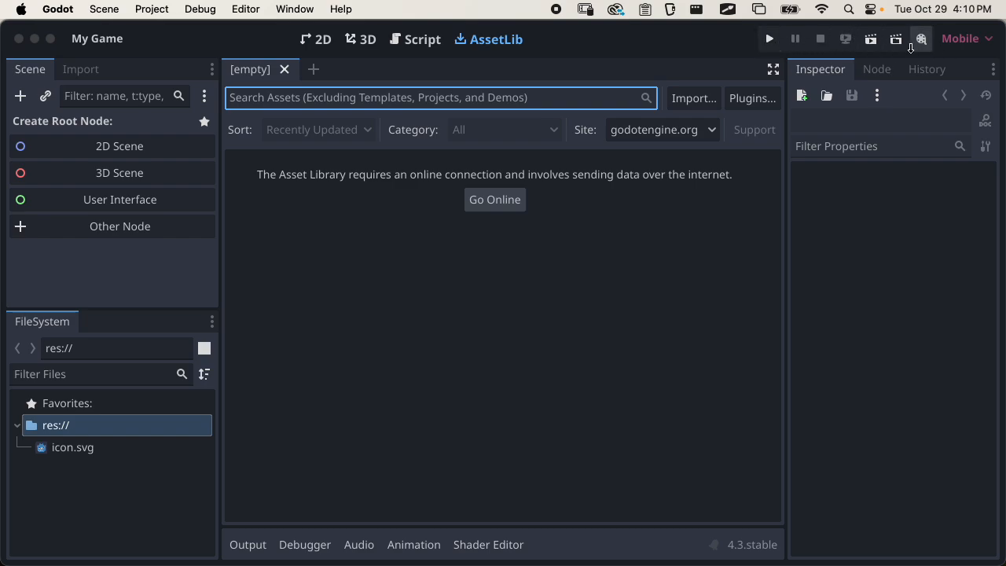
click(973, 41)
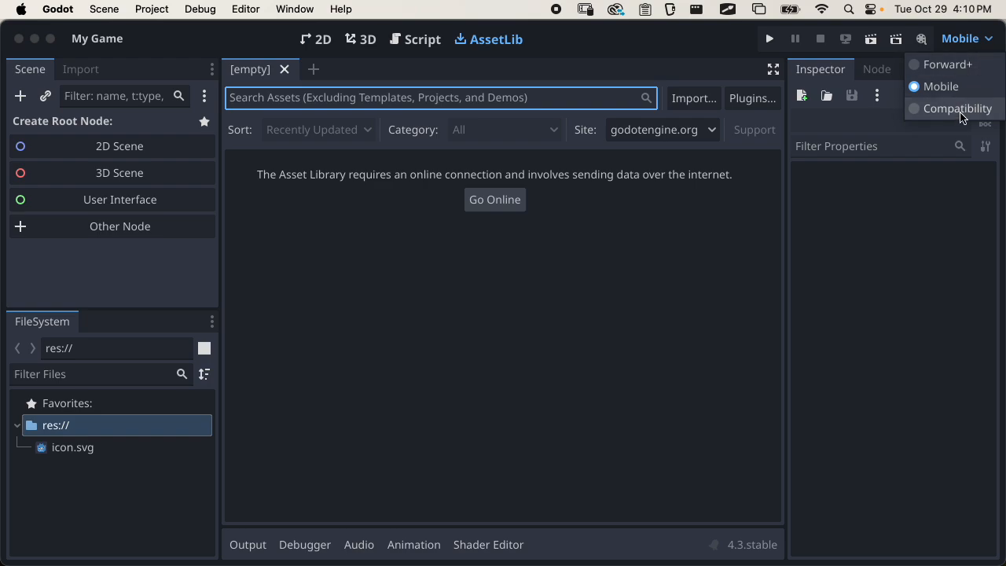
click(973, 39)
Show the 2D workspace and enlarge the FileSystem dock upward
click(317, 41)
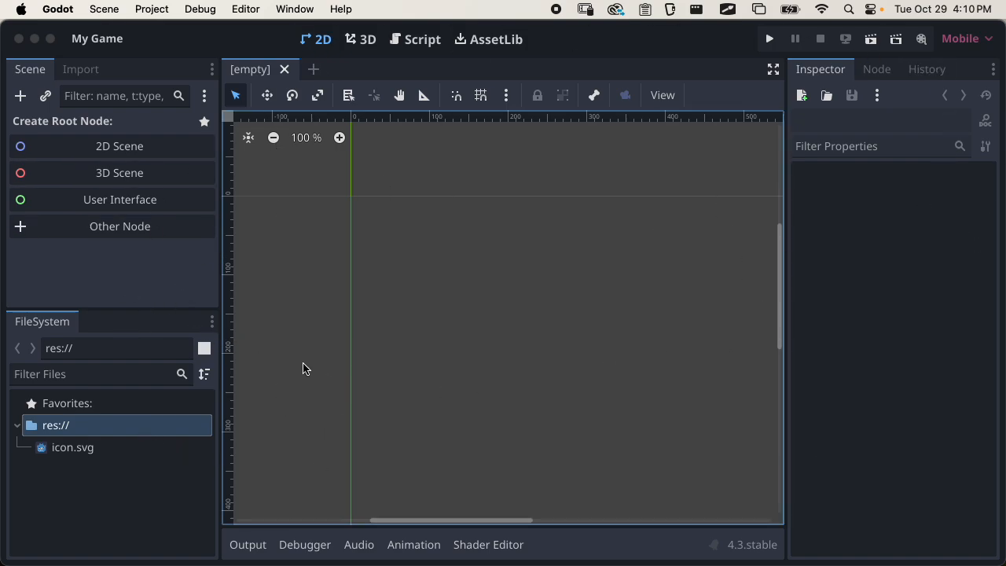
click(39, 316)
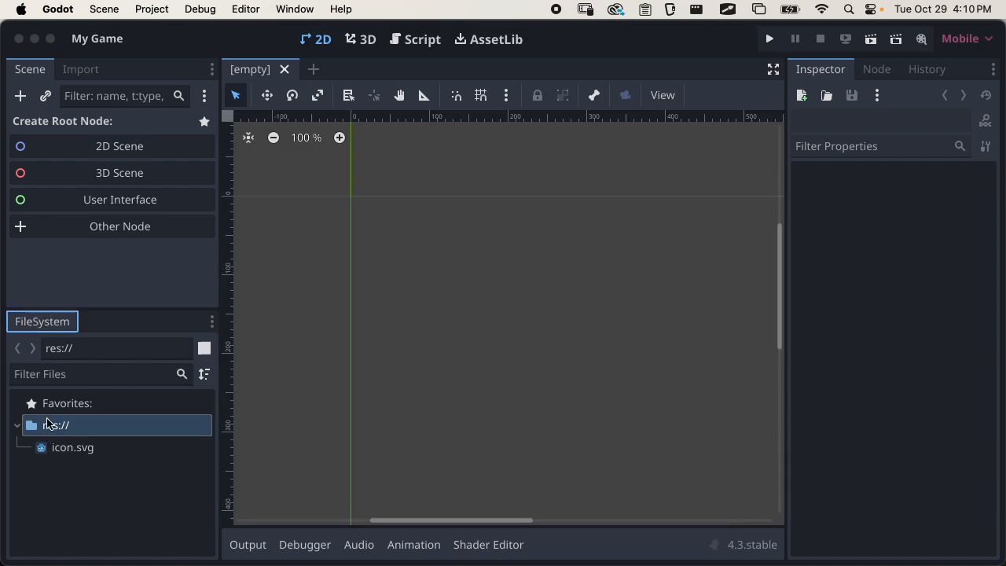
mouse_move(72, 453)
drag(113, 307, 112, 268)
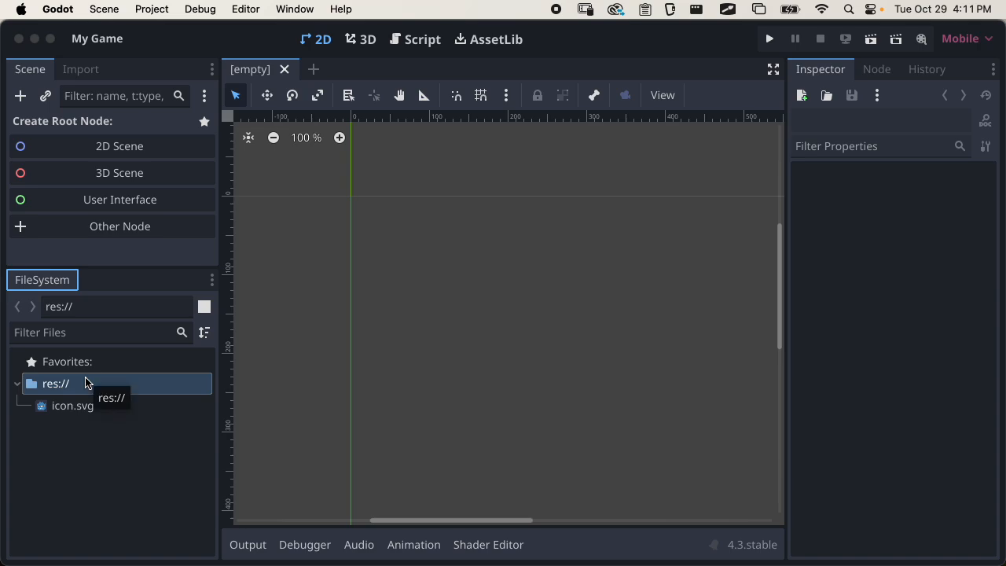
Show the project's res:// folder in the system file manager and return to Godot
right_click(59, 384)
click(43, 436)
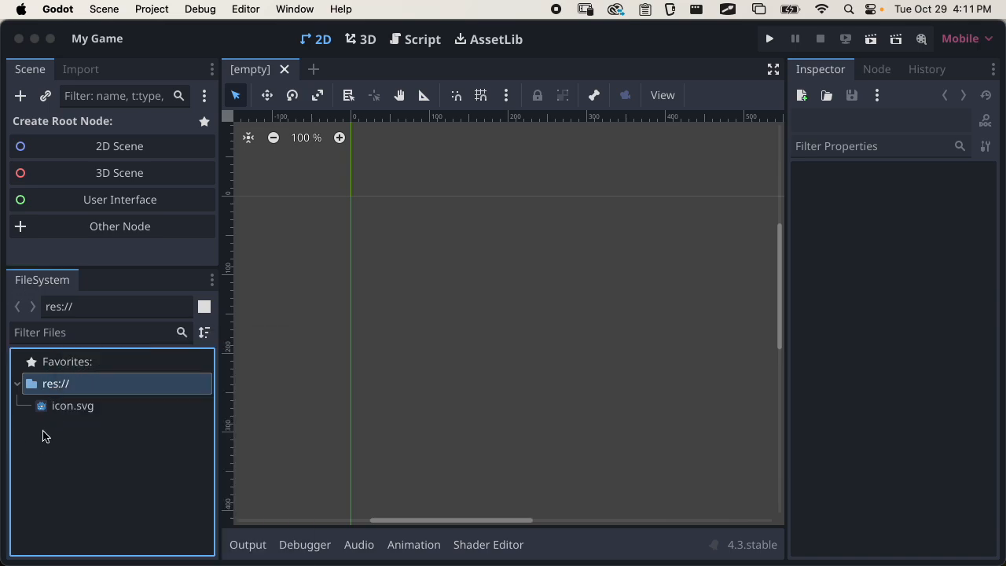
right_click(63, 388)
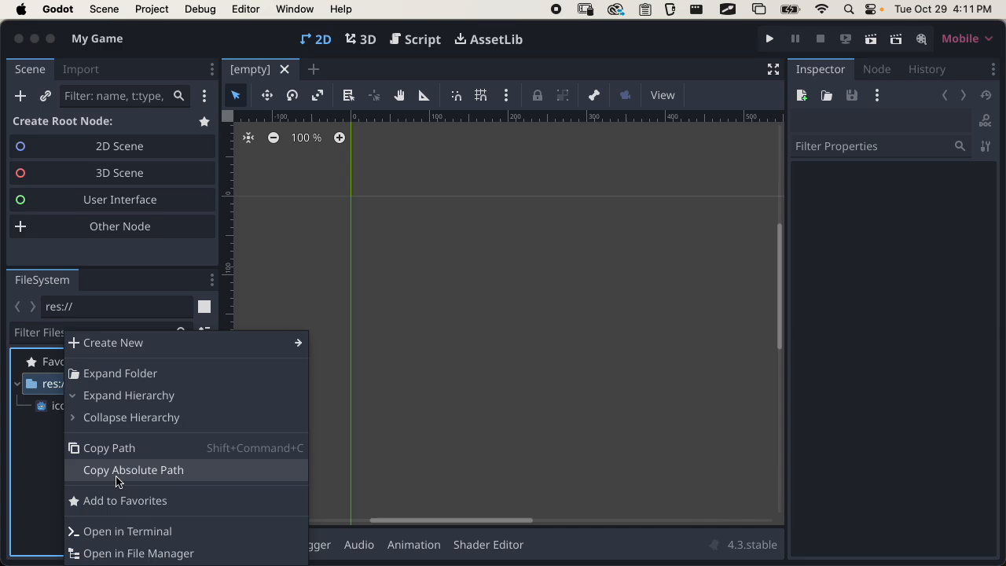
click(131, 552)
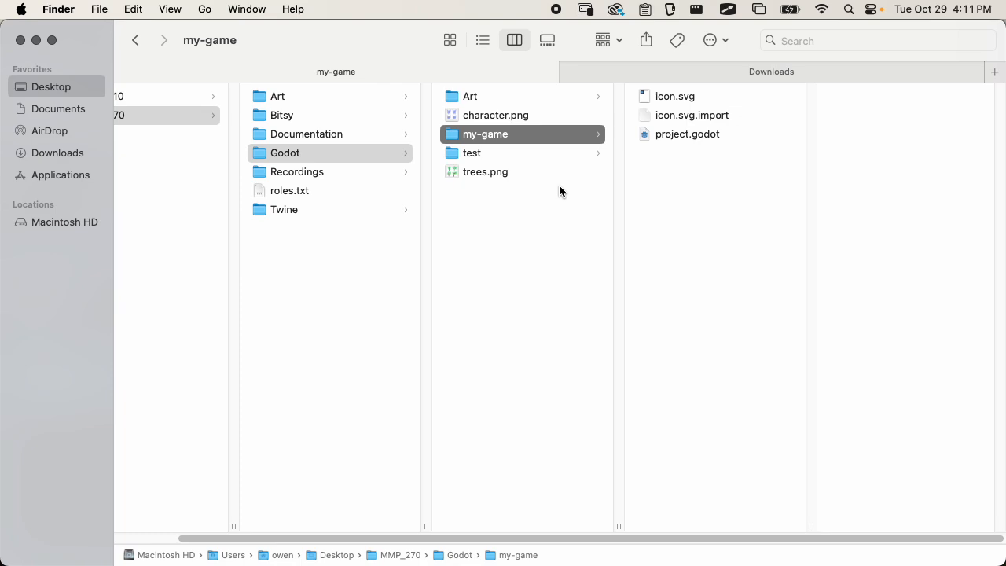
key(cmd+Tab)
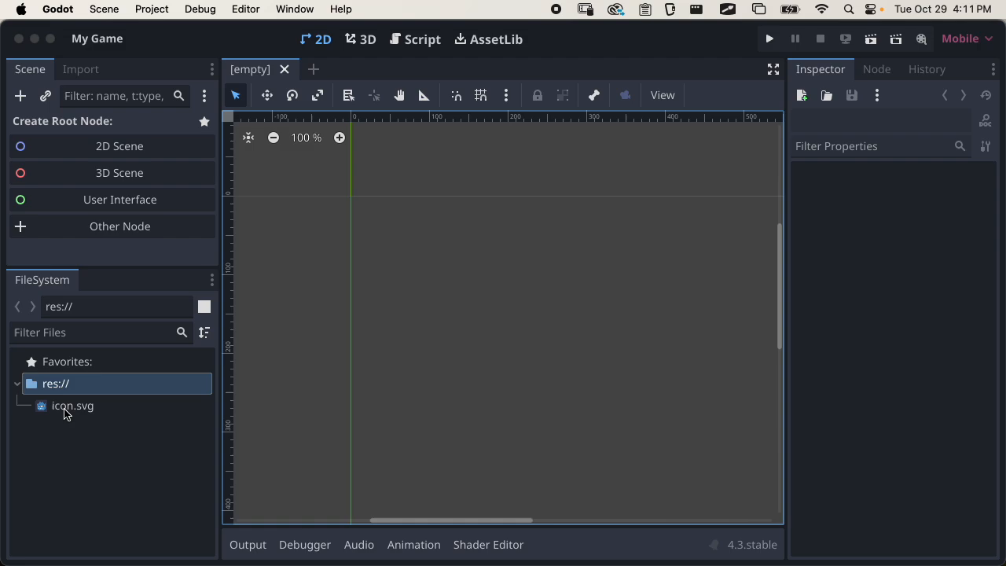
Collapse and re-expand the res:// folder, and resize the Scene and FileSystem docks to share the height more evenly
click(17, 385)
click(17, 385)
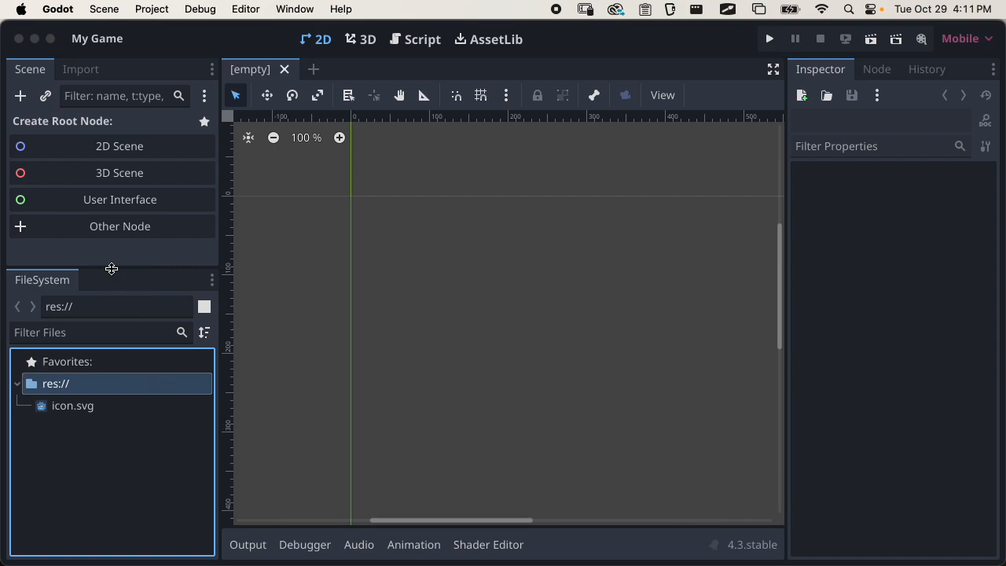
drag(110, 268, 112, 364)
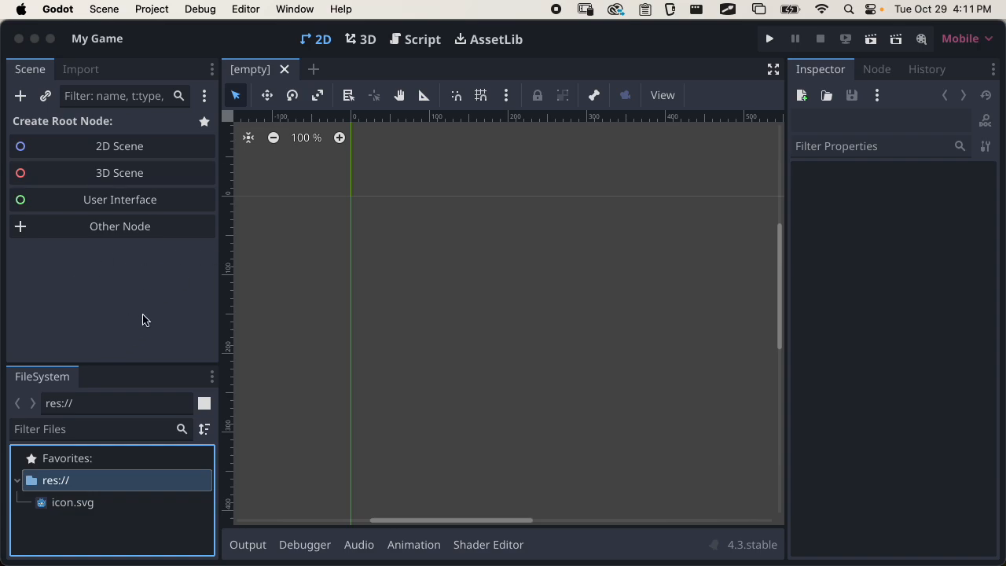
drag(107, 363, 108, 311)
drag(109, 363, 119, 318)
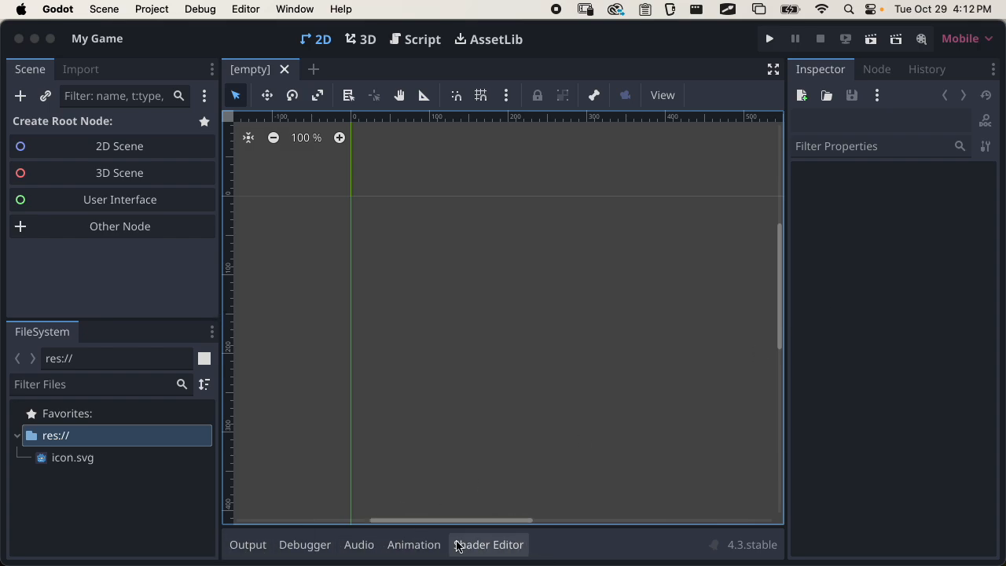
View the Animation editor and hide it again to restore the full 2D viewport
click(417, 544)
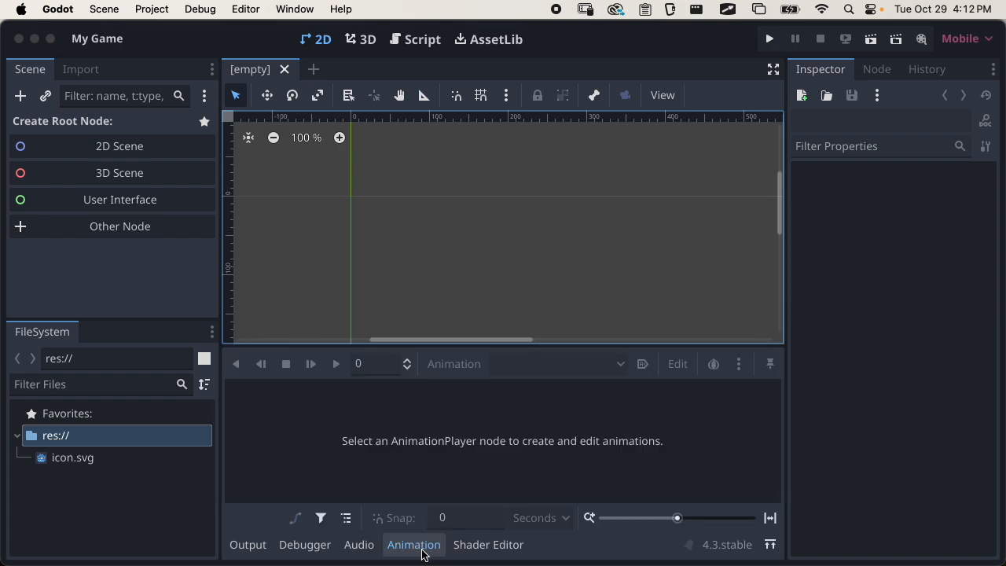
click(422, 550)
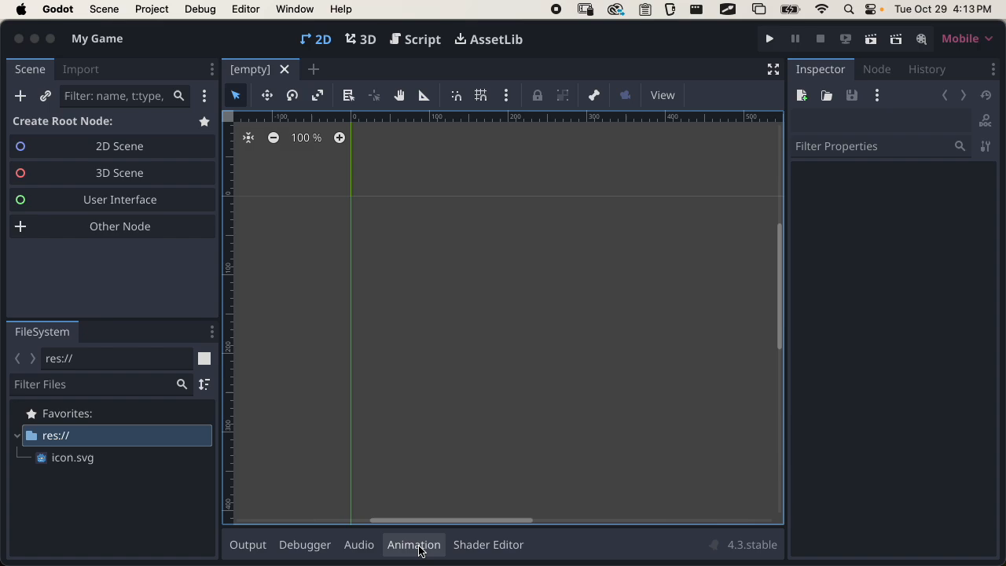
click(440, 544)
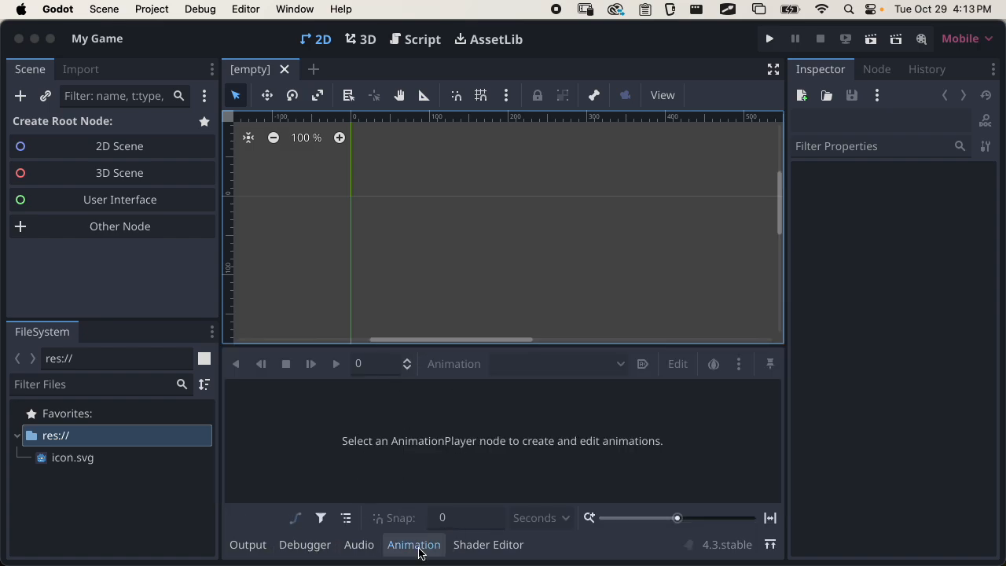
click(414, 545)
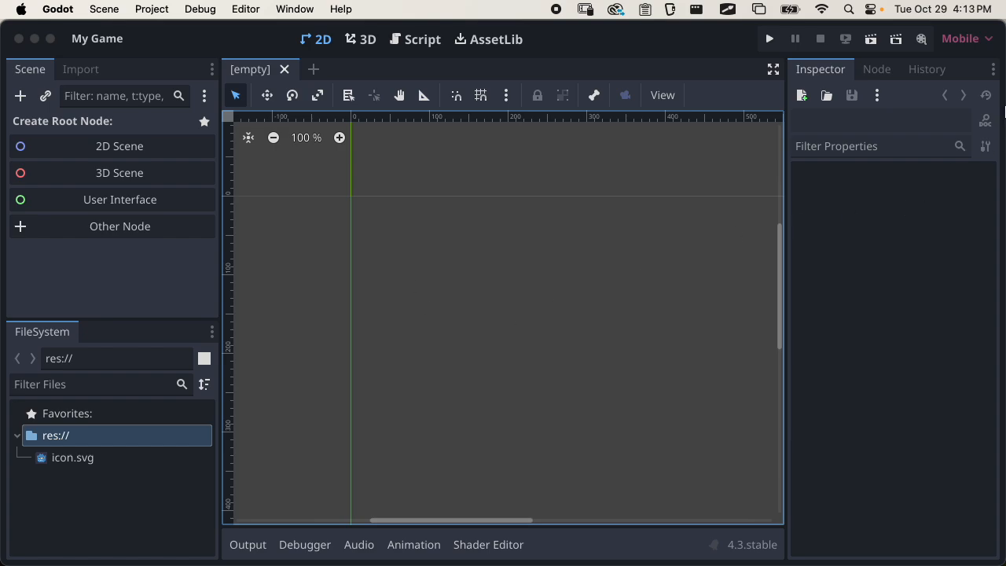
Switch to Finder, create a folder named "sprites" inside my-game, and select it in Godot's project files
mouse_move(996, 93)
click(978, 107)
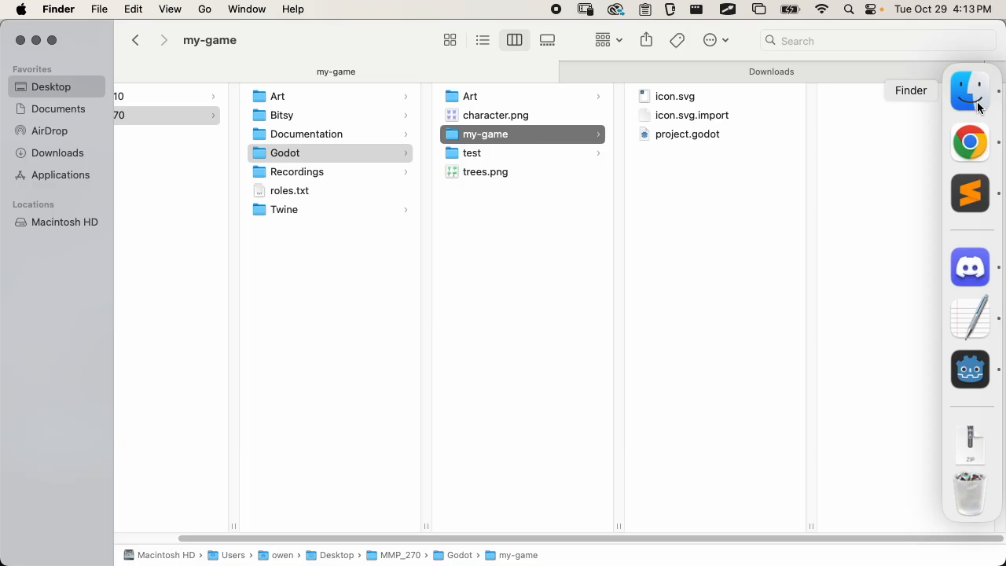
click(522, 257)
click(522, 135)
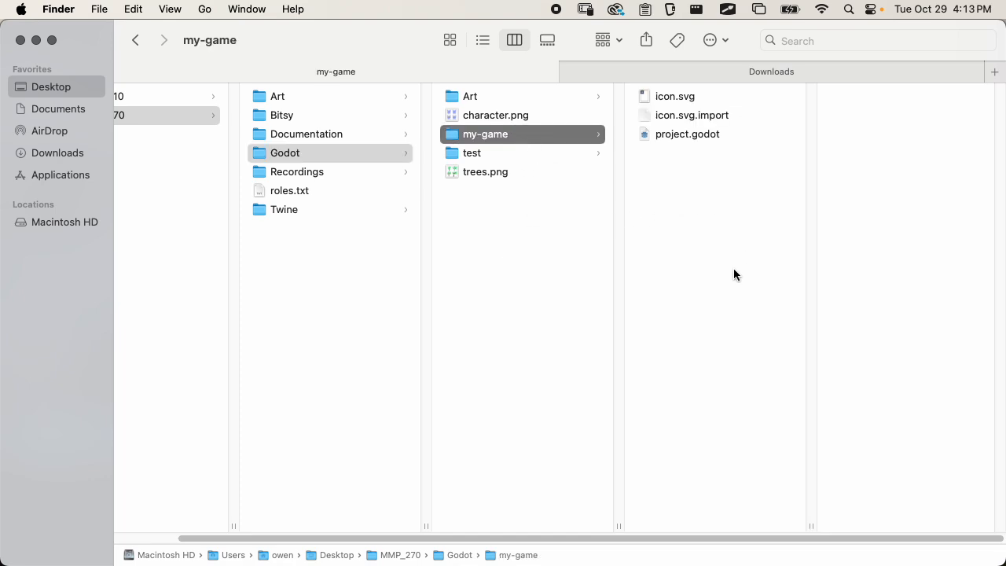
right_click(689, 208)
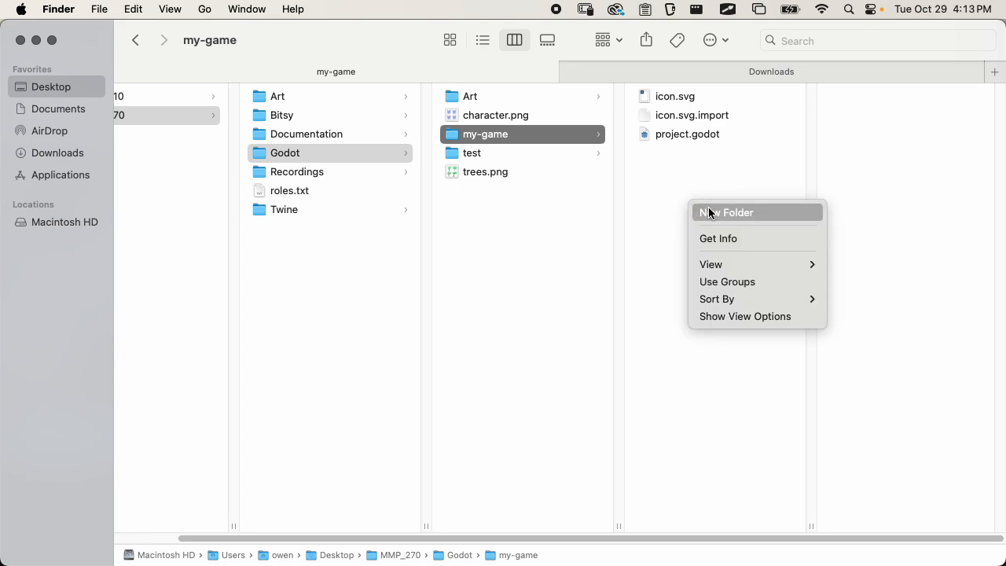
click(711, 211)
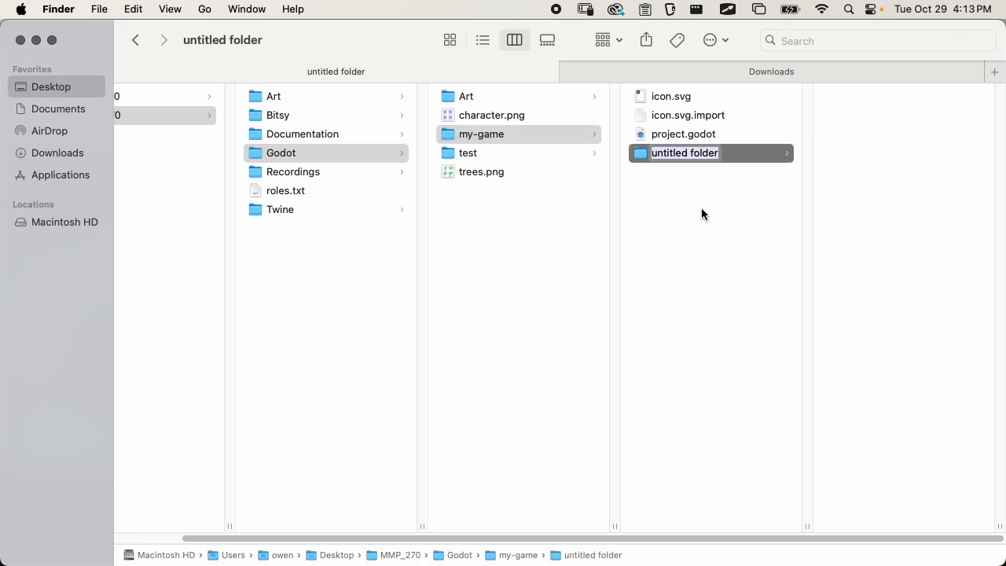
text(sprites)
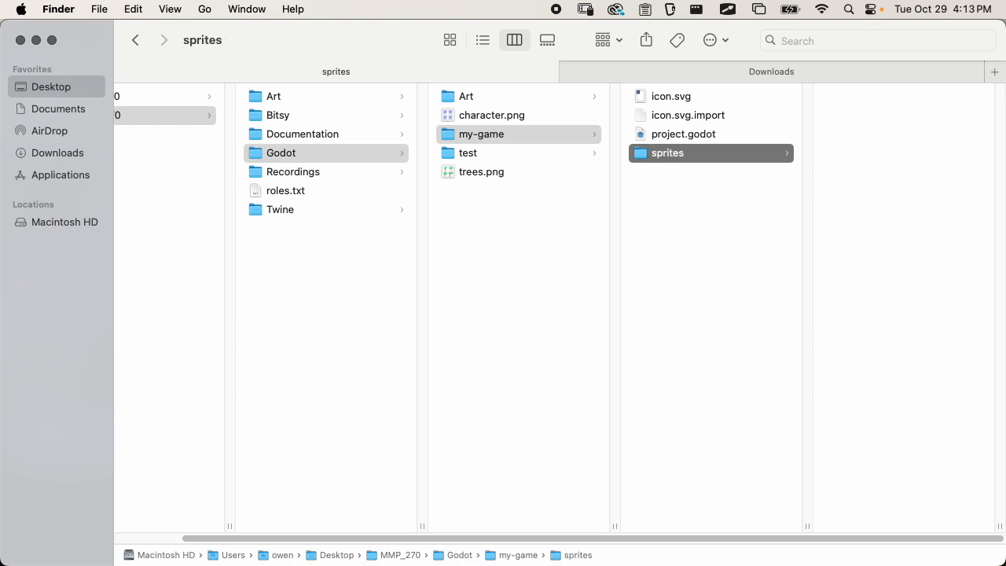
key(super+Tab)
click(73, 459)
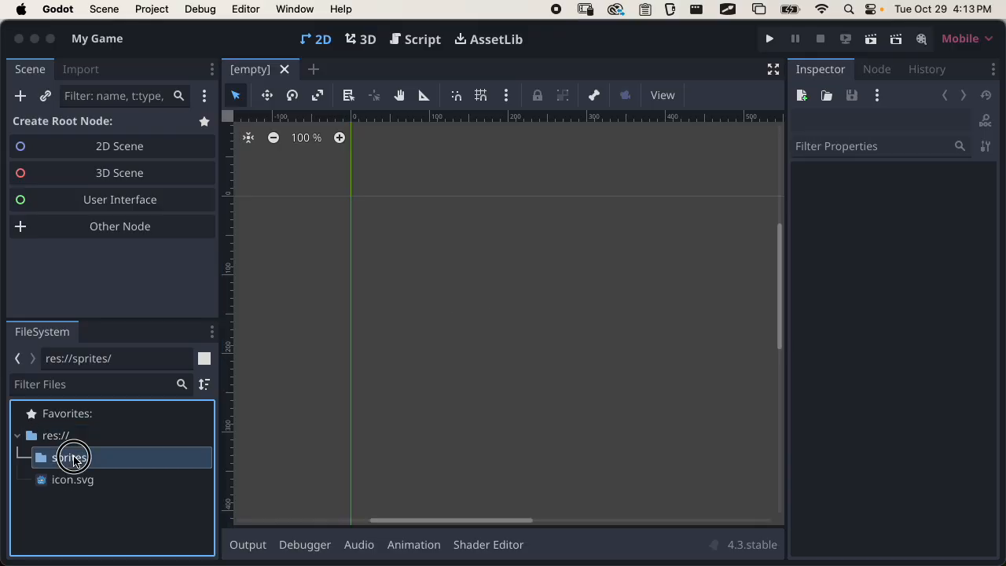
Make the FileSystem dock taller, then switch to Finder and move trees.png and character.png into my-game's sprites folder
drag(96, 317, 106, 232)
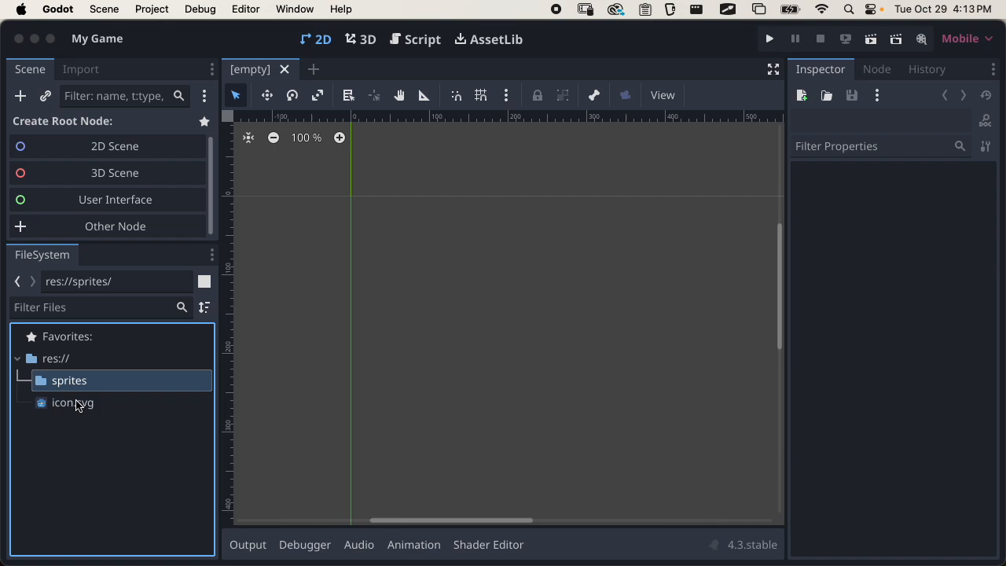
mouse_move(76, 405)
key(super+Tab)
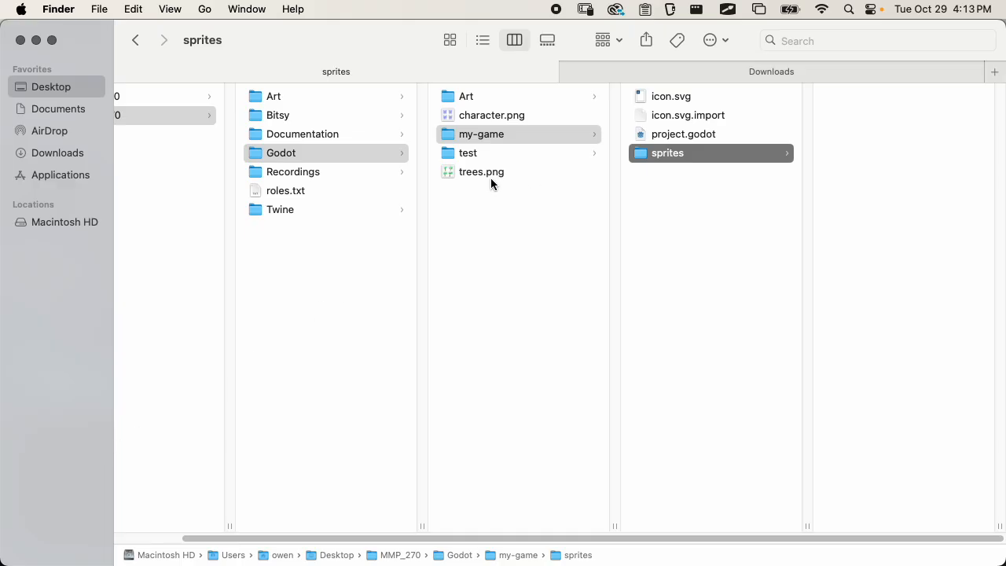
drag(480, 175, 858, 203)
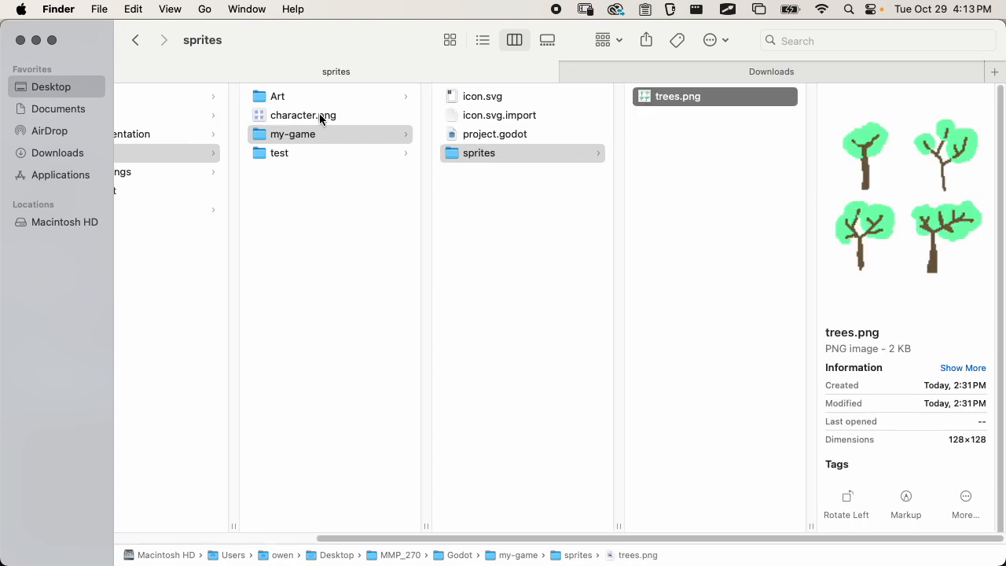
drag(320, 118, 730, 118)
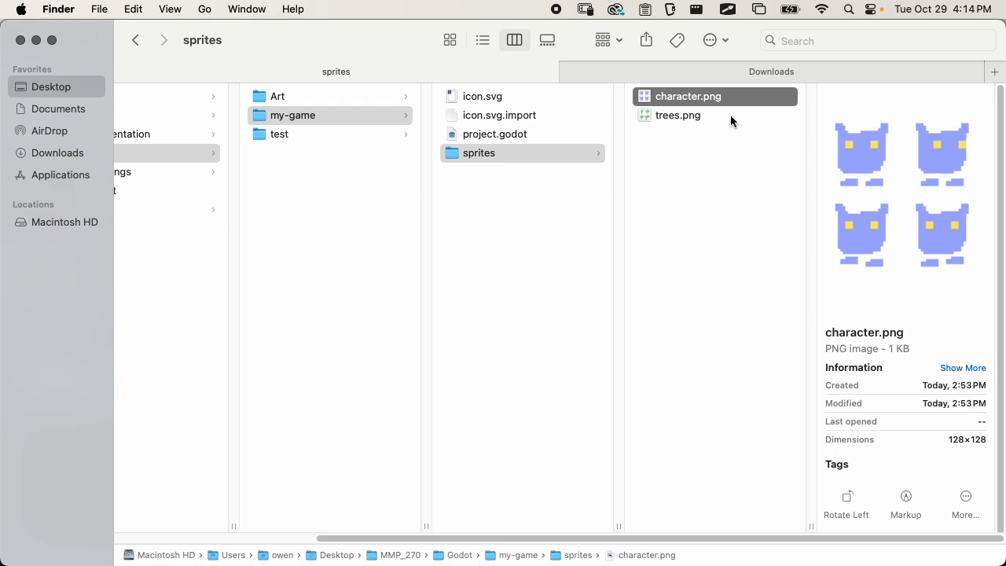
Return to Godot, inspect character.png and trees.png inside the sprites folder, and collapse it, giving the Scene dock more height
key(super+Tab)
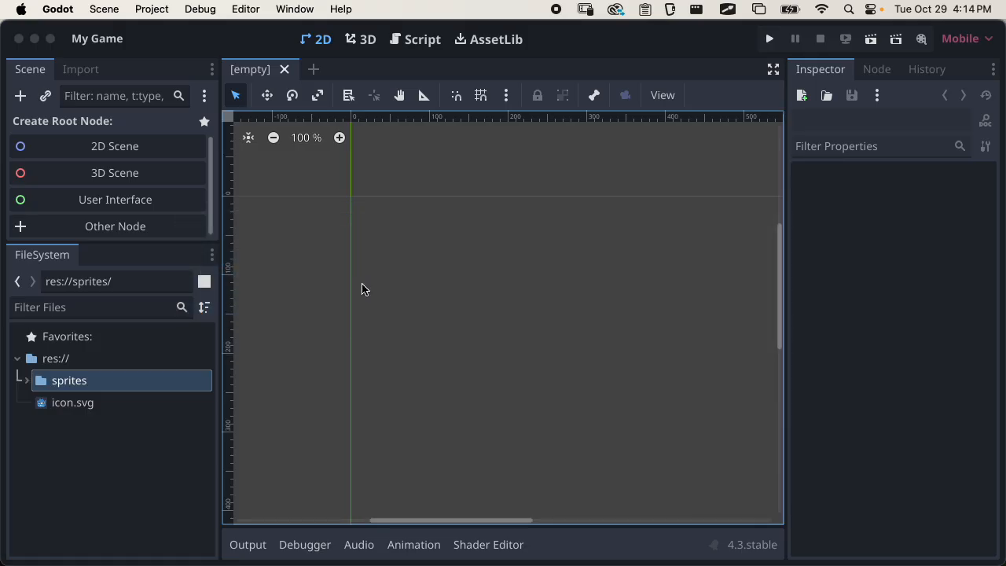
click(28, 381)
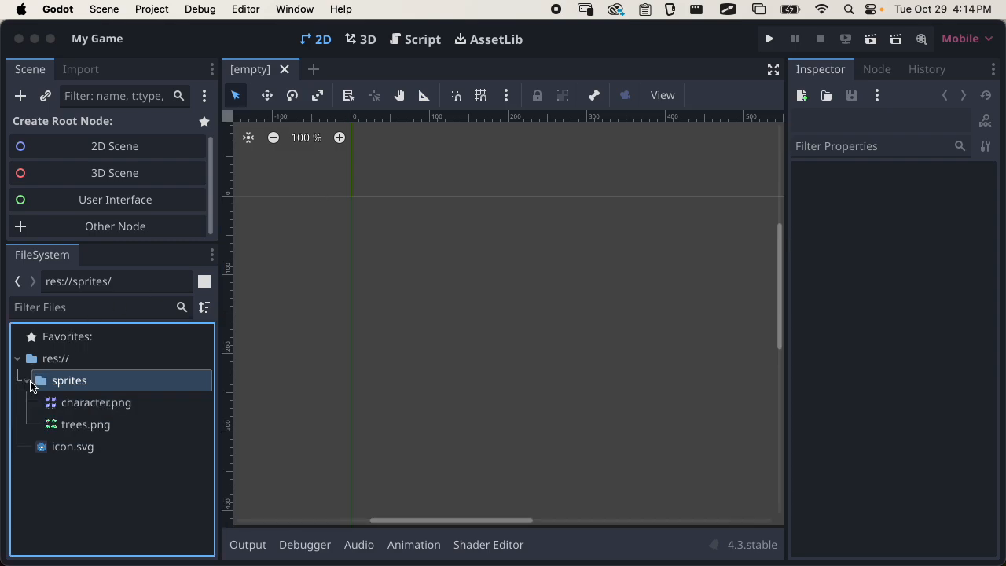
click(110, 411)
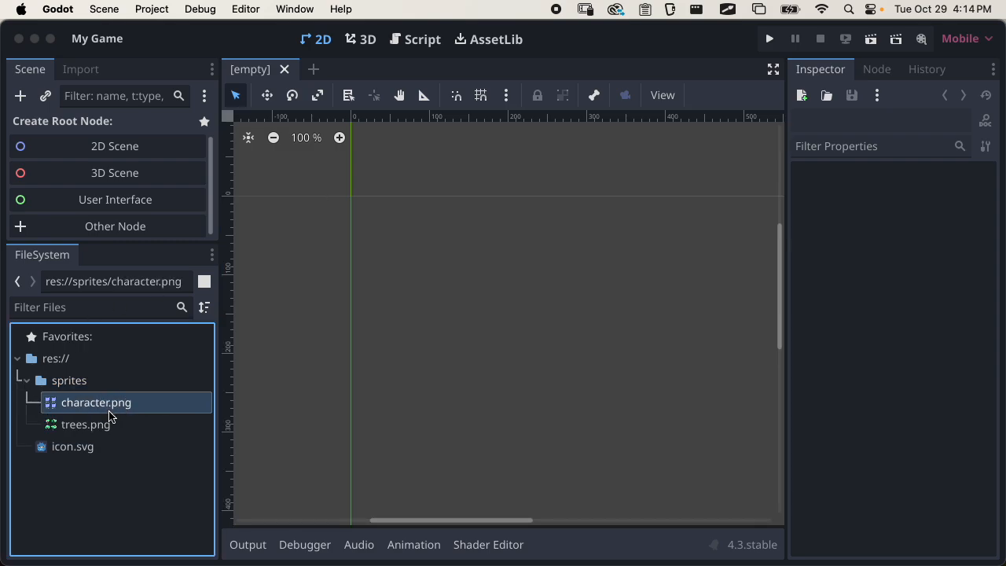
click(108, 429)
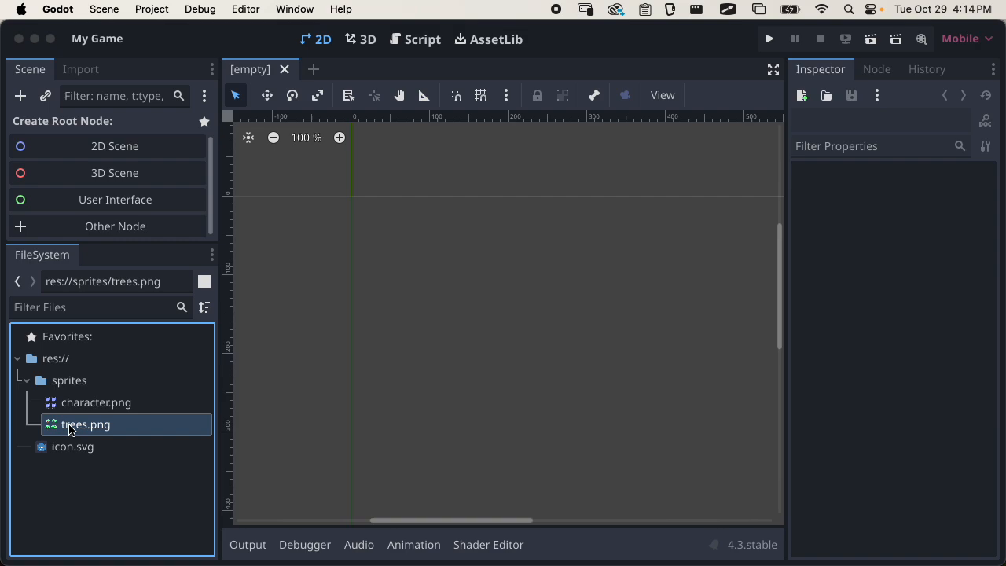
click(27, 381)
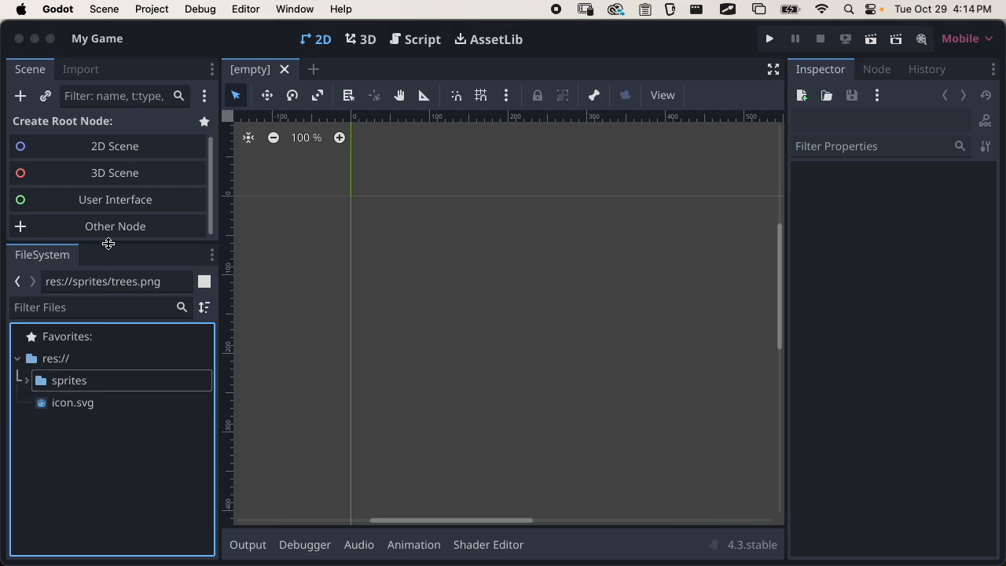
drag(106, 244, 109, 298)
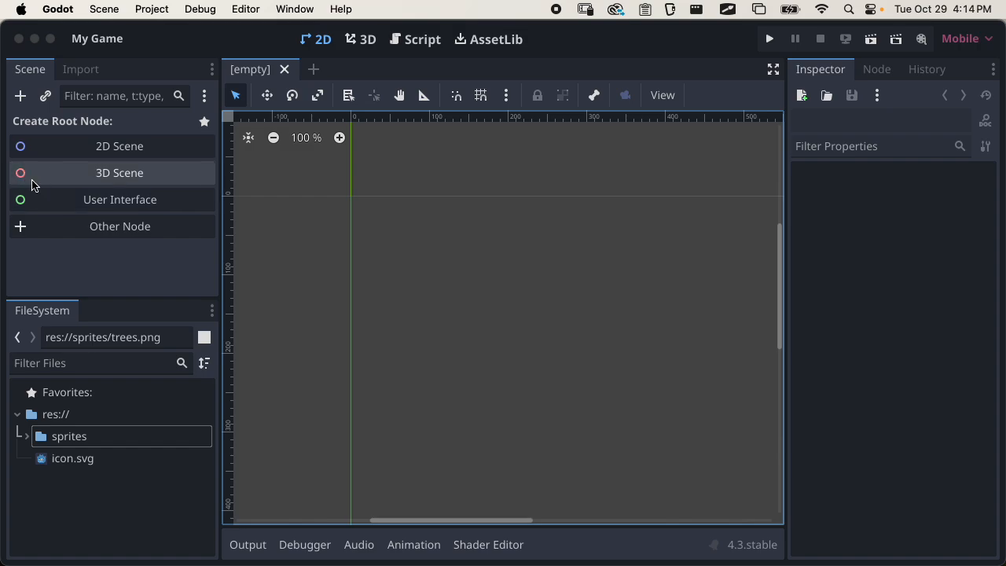
Browse the node types available for a custom root node, including those under Node2D
click(95, 235)
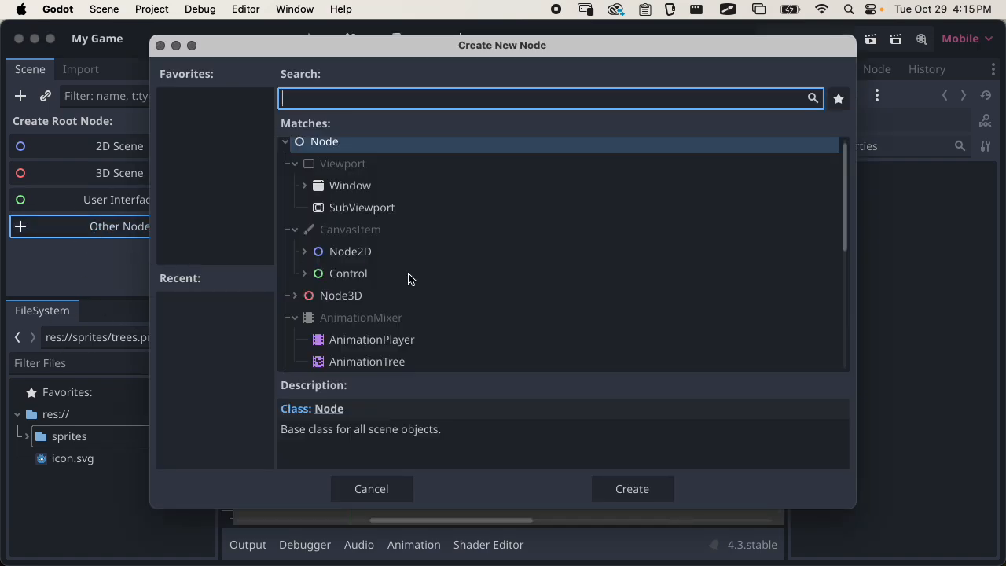
scroll(352, 218, up, 1)
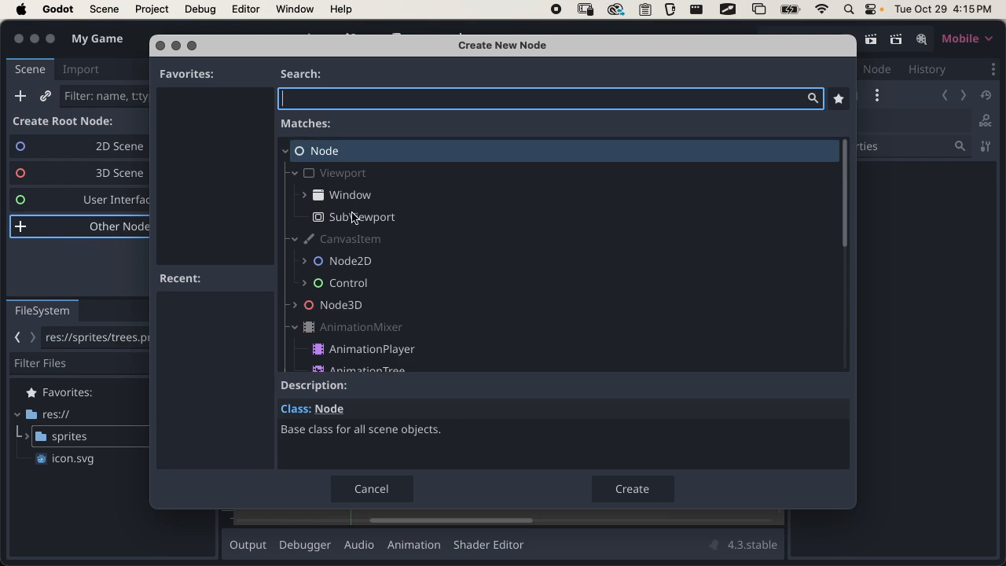
scroll(352, 218, down, 5)
scroll(353, 217, up, 4)
scroll(352, 218, down, 4)
scroll(352, 218, up, 5)
scroll(352, 218, down, 5)
scroll(353, 218, up, 5)
click(306, 261)
scroll(373, 265, down, 3)
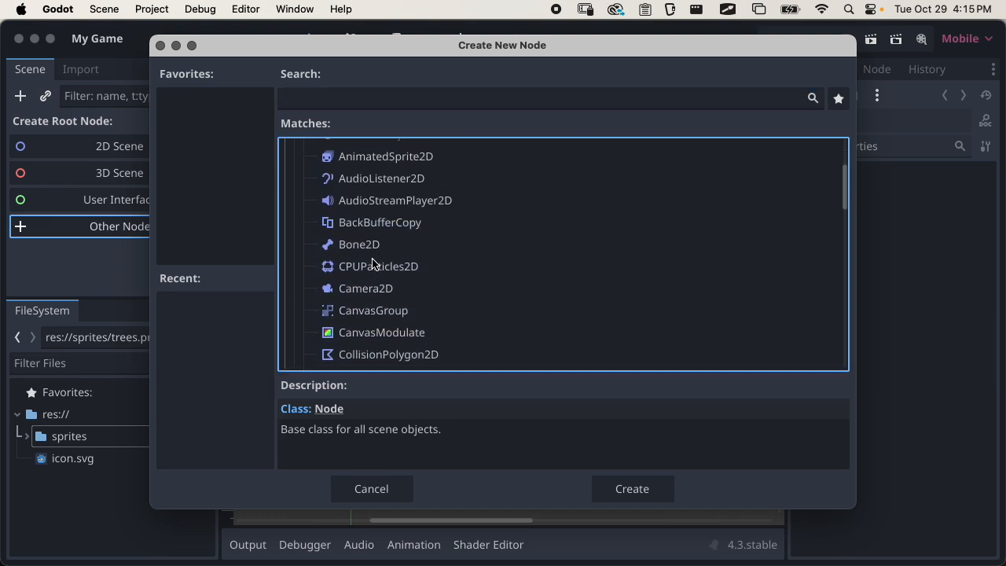
scroll(488, 286, down, 4)
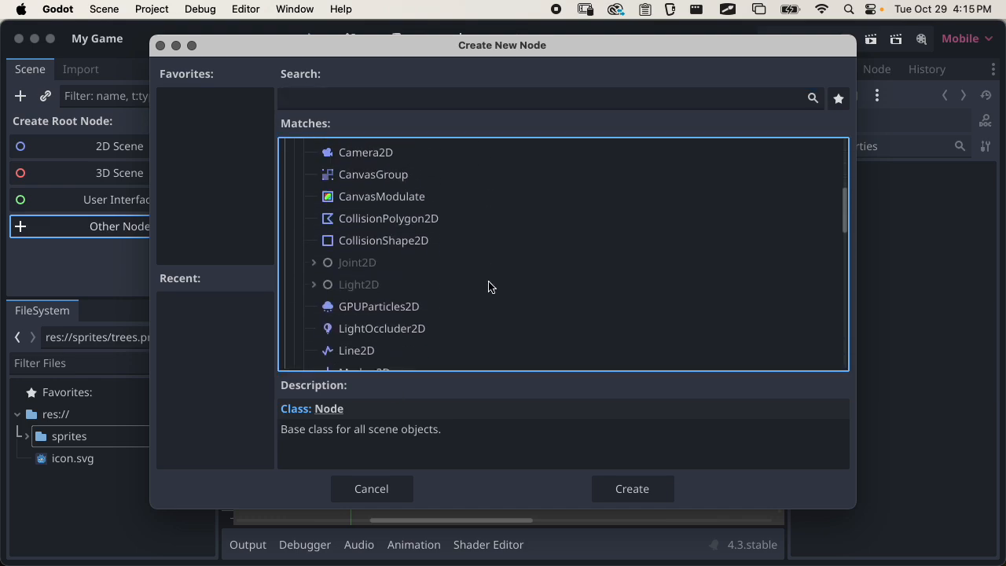
scroll(488, 286, up, 7)
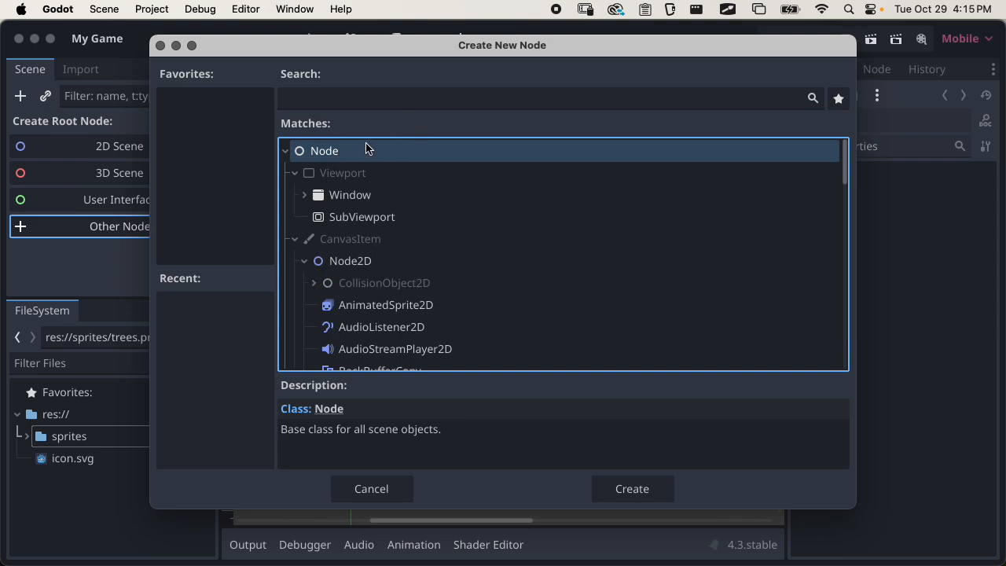
Search the node types for "animated" and leave the node creation dialog without creating anything
click(355, 97)
text(anim)
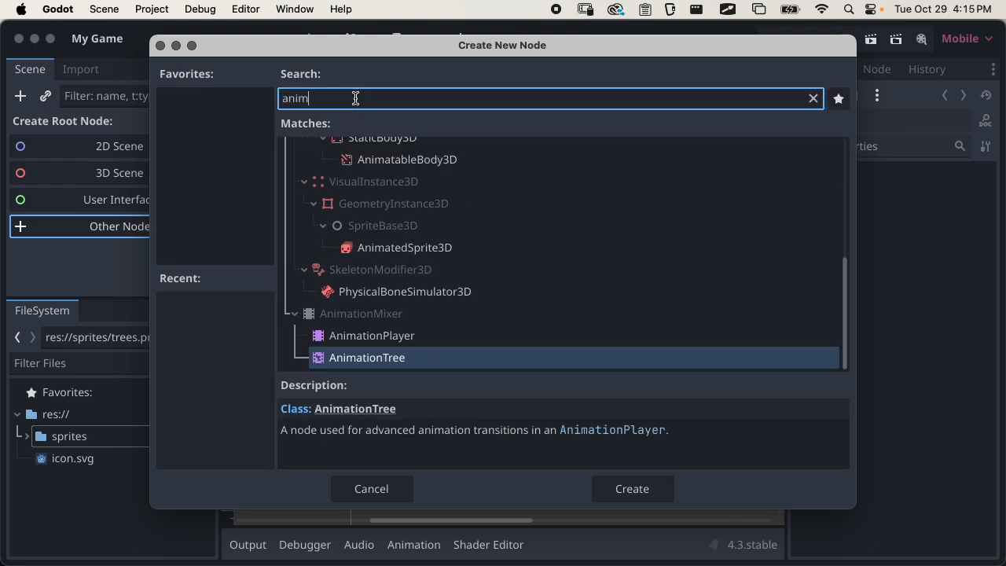
text(ated)
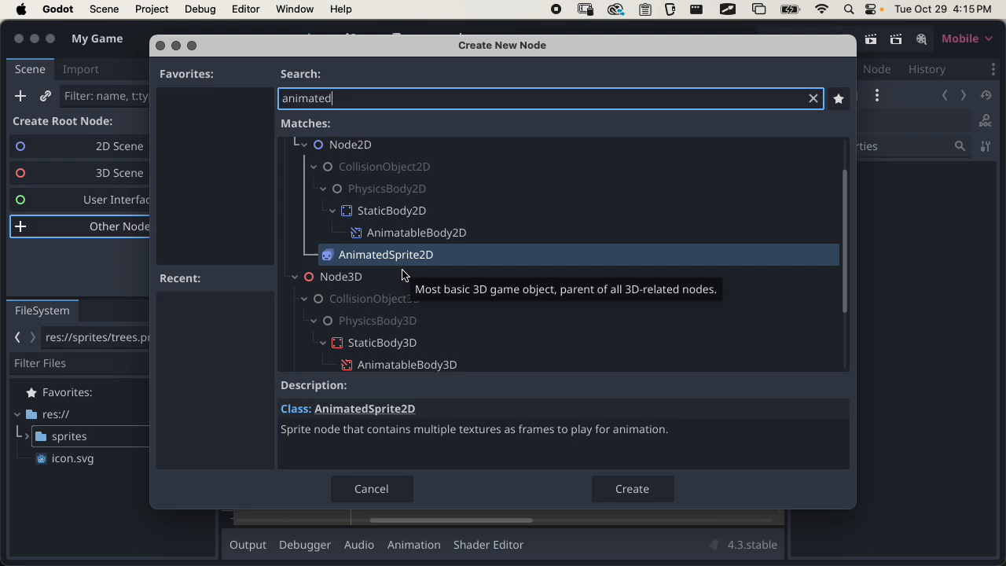
click(360, 488)
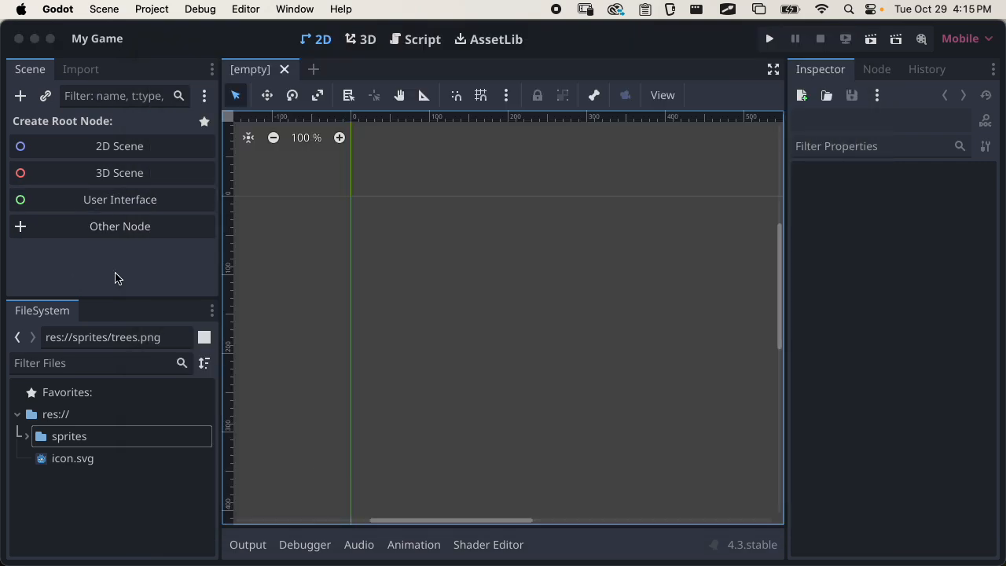
Create a 2D scene root node and rename it "Level 1"
click(101, 146)
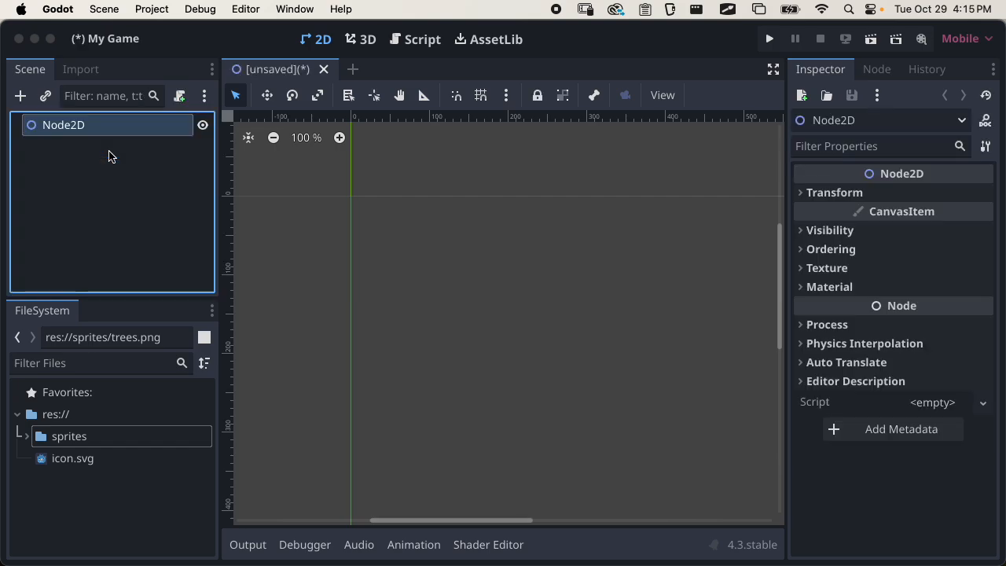
double_click(51, 124)
click(63, 153)
right_click(68, 126)
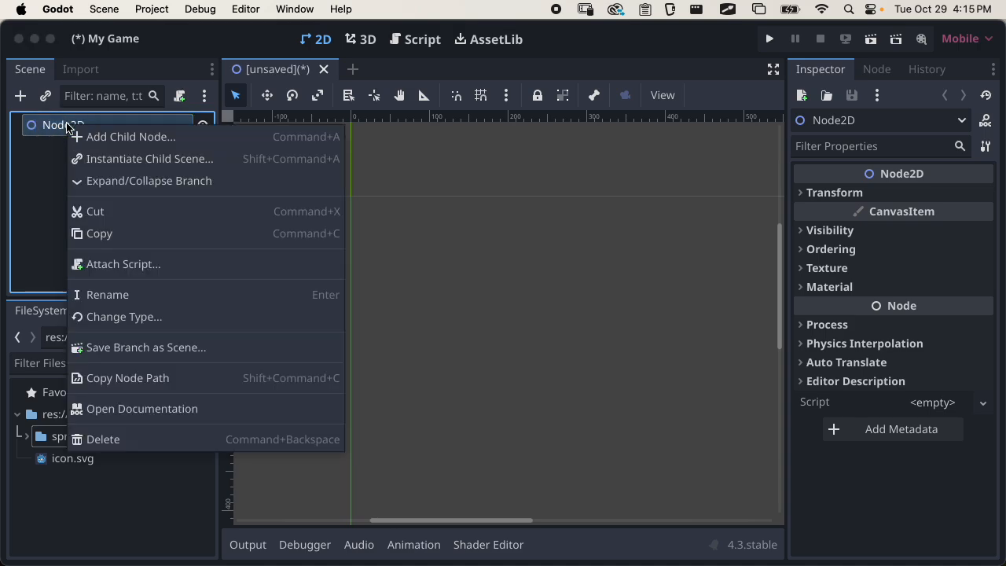
click(67, 165)
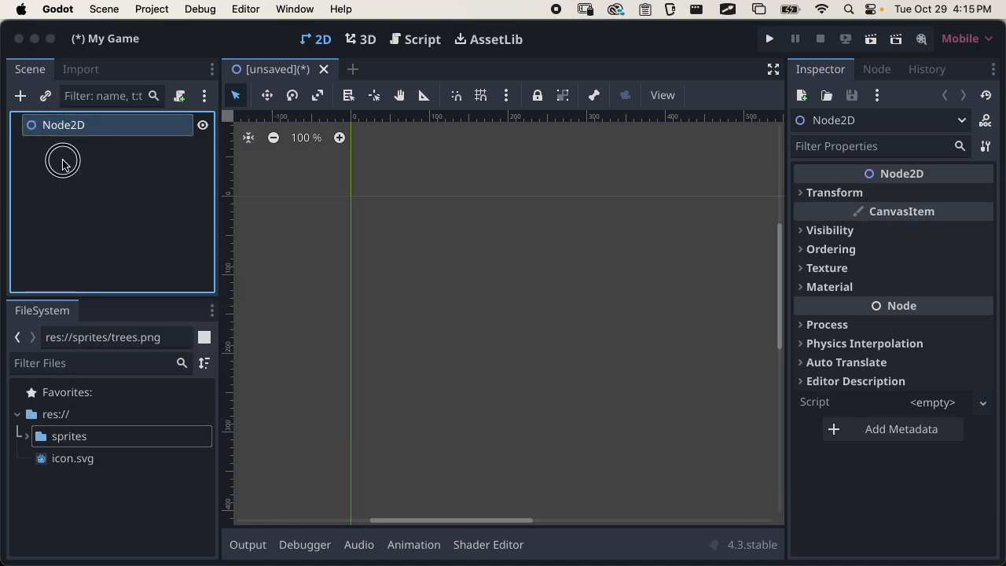
click(74, 132)
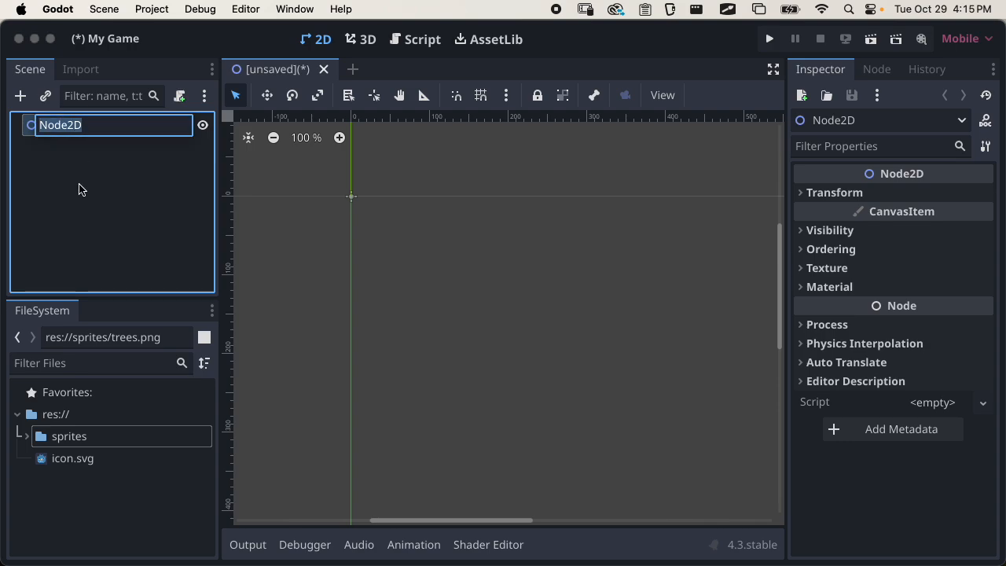
text(Le)
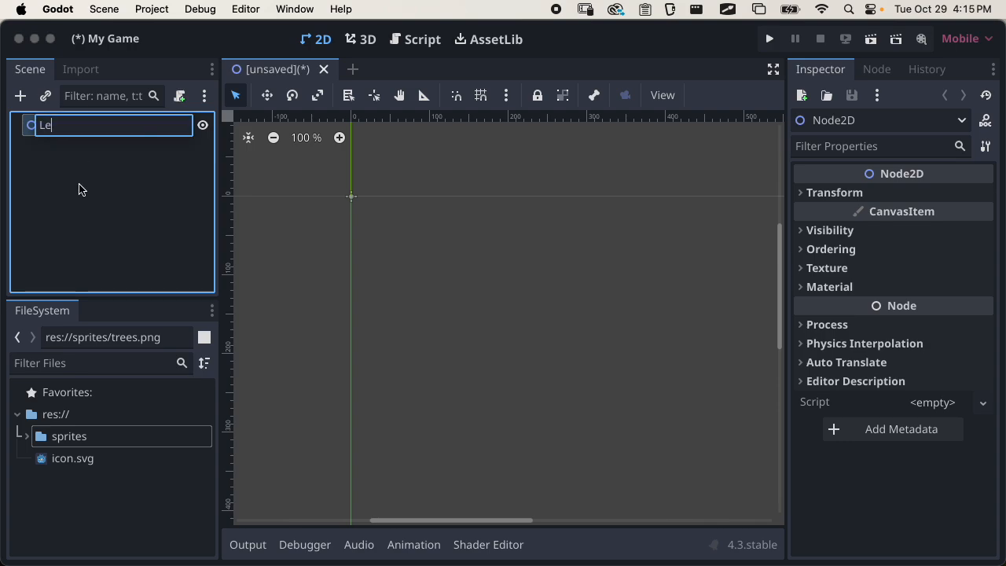
text(vel 1)
key(Return)
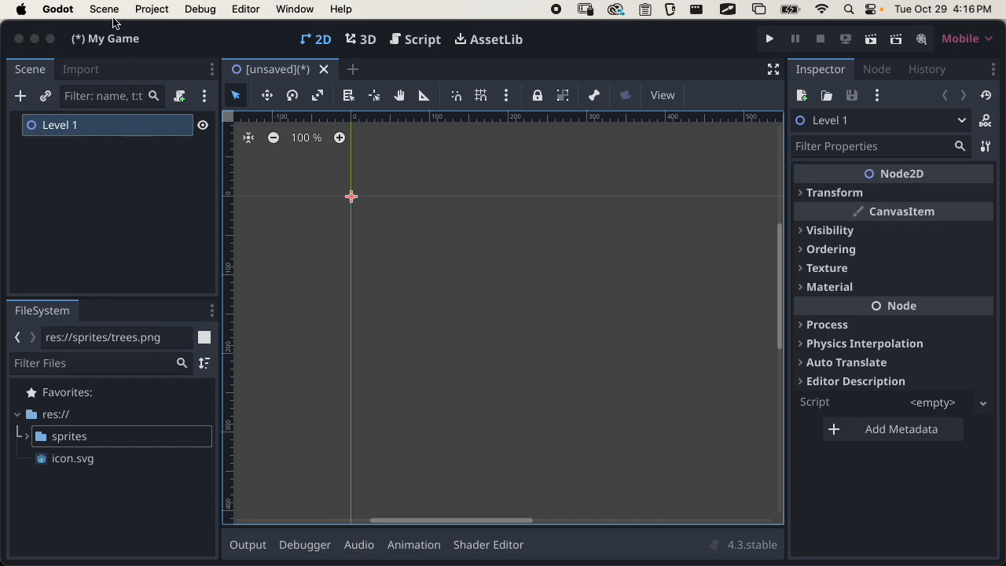
Save the scene as level_1.tscn in a new project folder named "scenes"
click(113, 21)
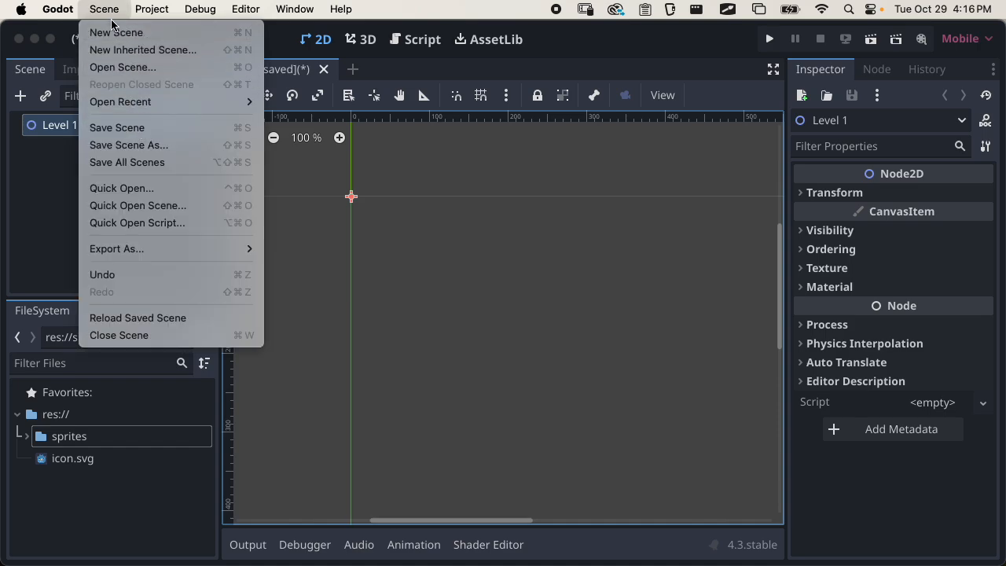
click(104, 11)
key(super+s)
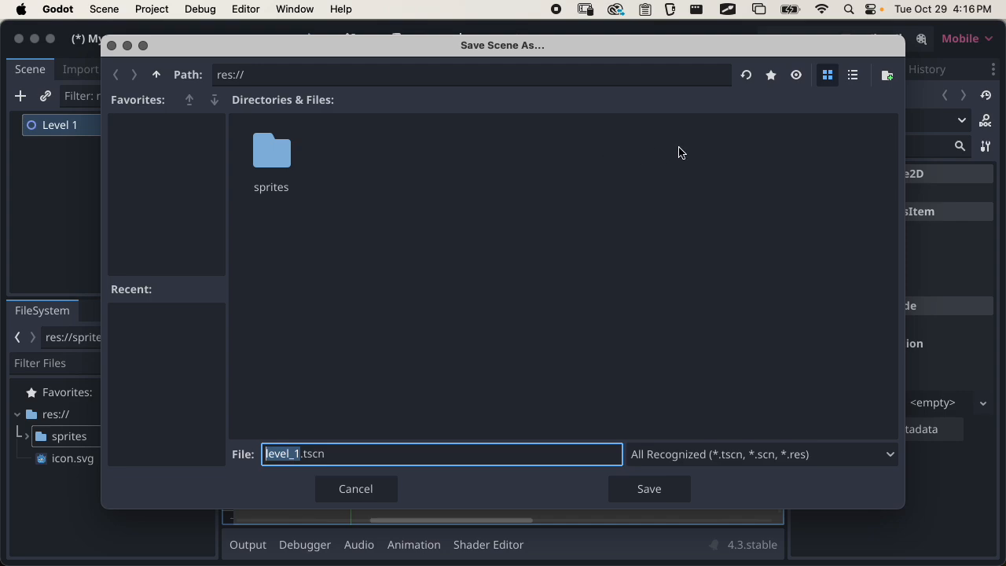
click(890, 78)
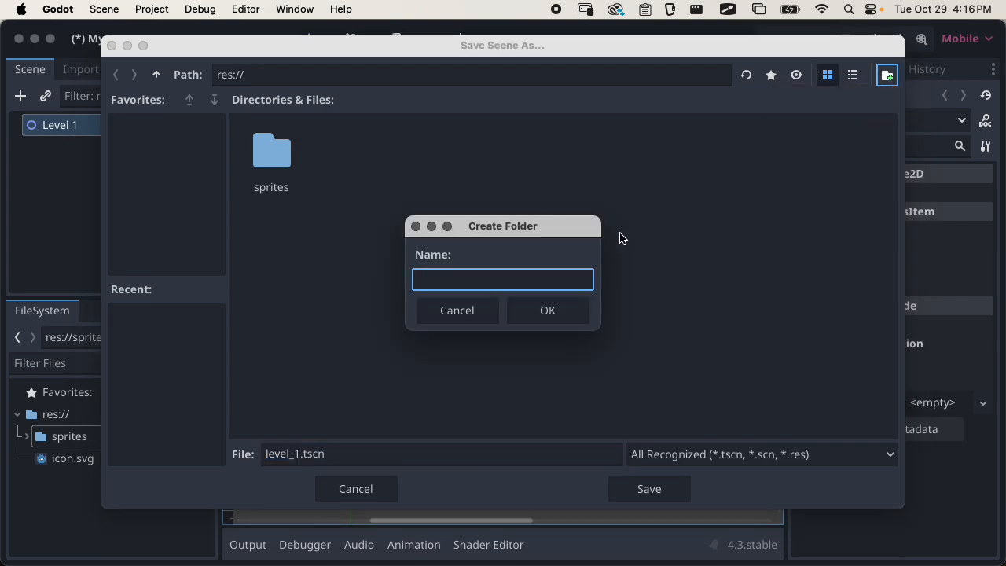
text(sceen)
key(BackSpace)
key(BackSpace)
text(nes)
click(536, 316)
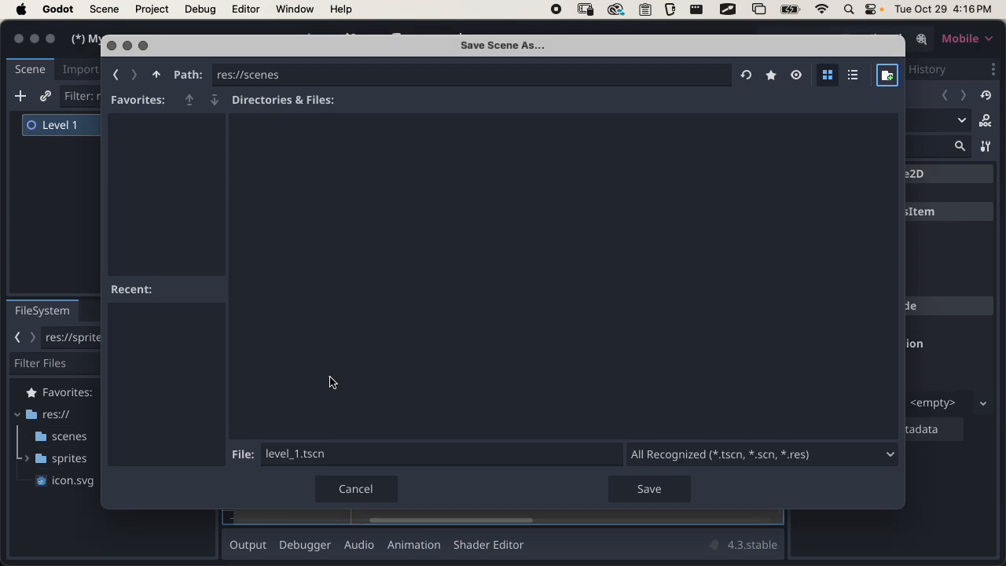
click(659, 492)
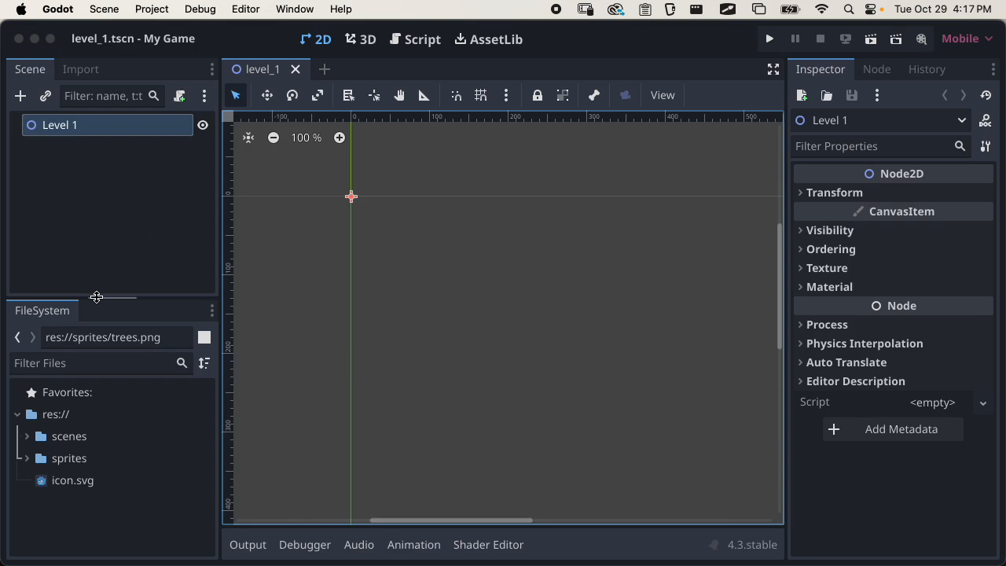
Enlarge the FileSystem dock, expand the scenes folder, and close the level_1 scene and reopen it from its file
drag(108, 295, 108, 197)
click(35, 340)
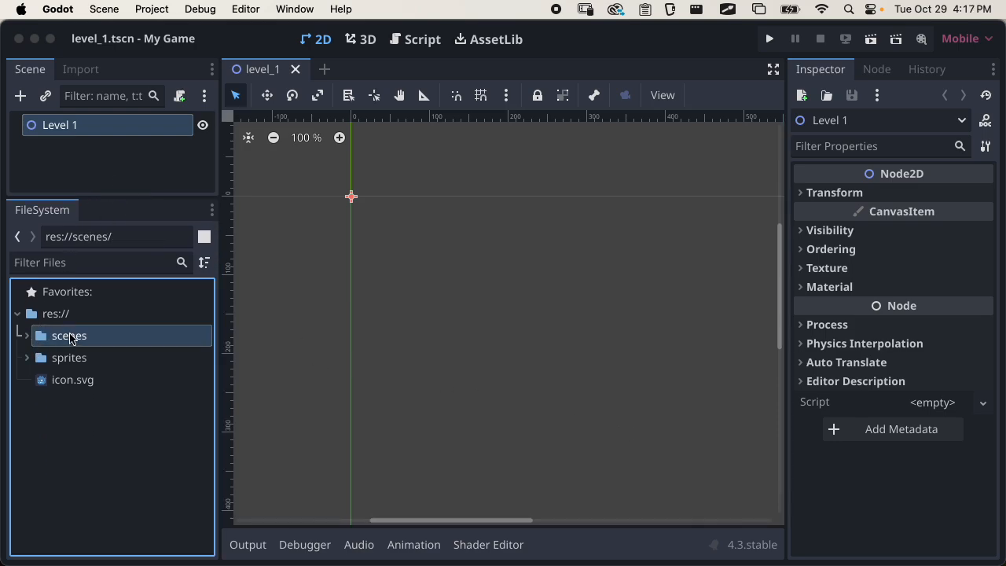
click(29, 336)
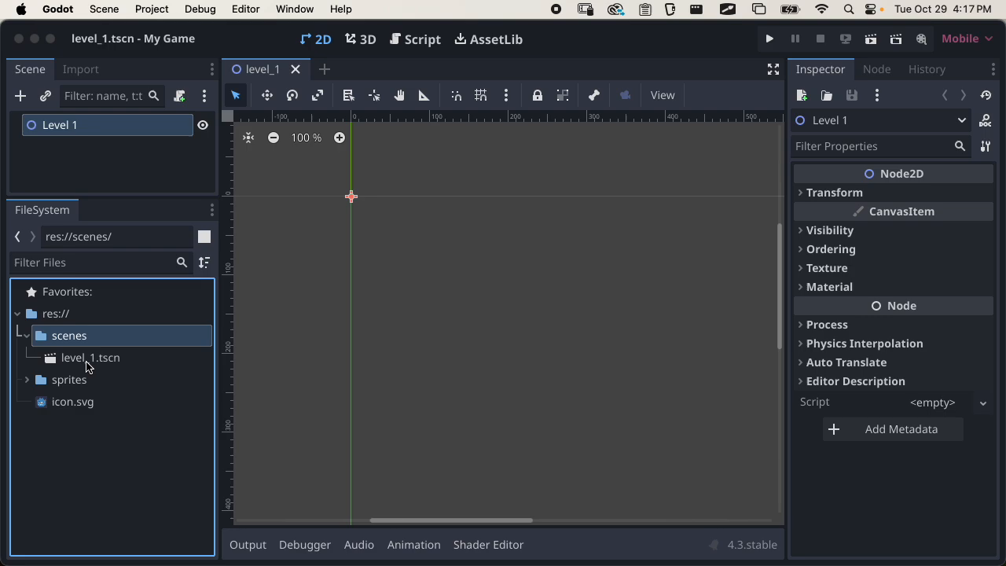
click(86, 358)
click(296, 69)
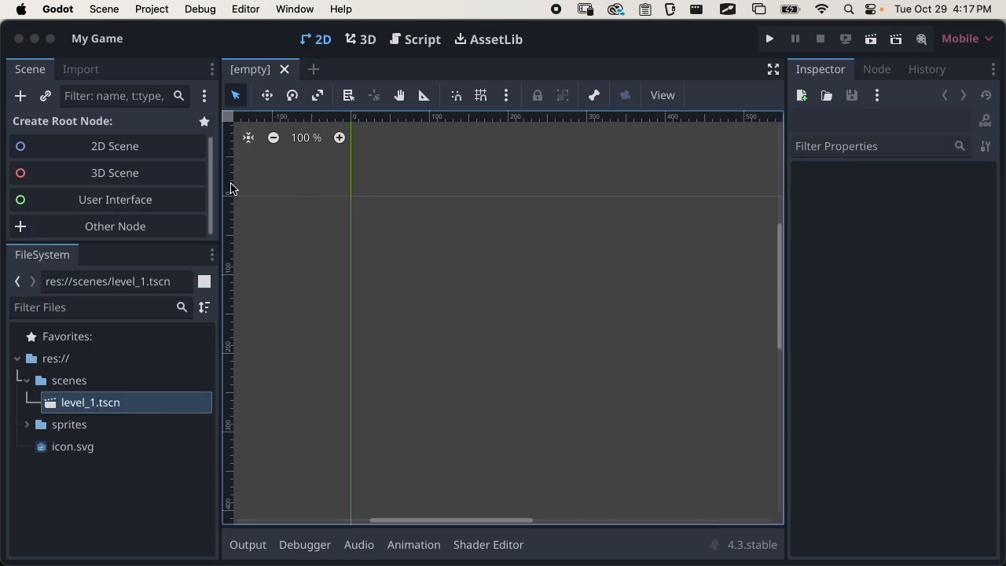
double_click(73, 405)
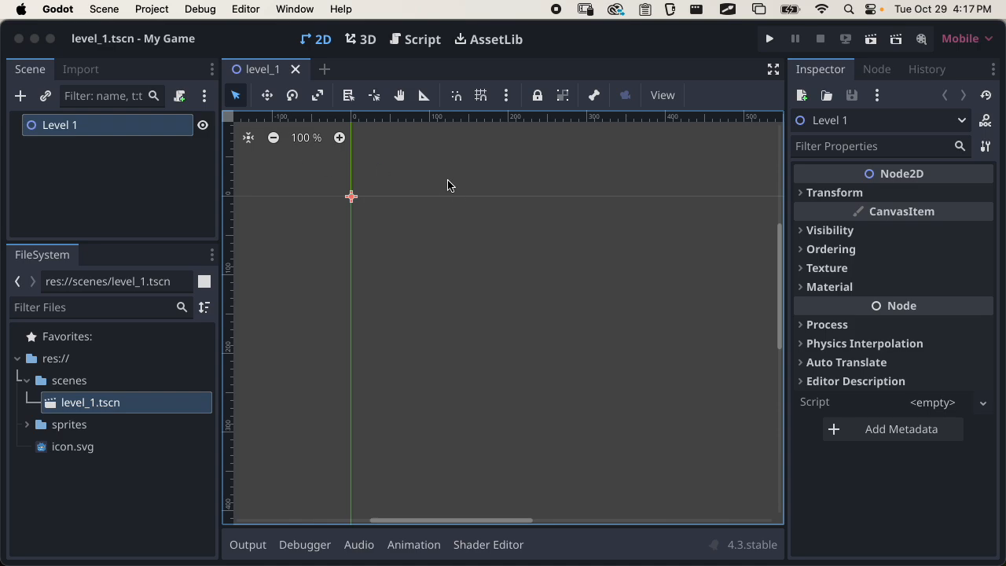
Switch to Finder and view the contents of my-game's scenes folder
click(992, 88)
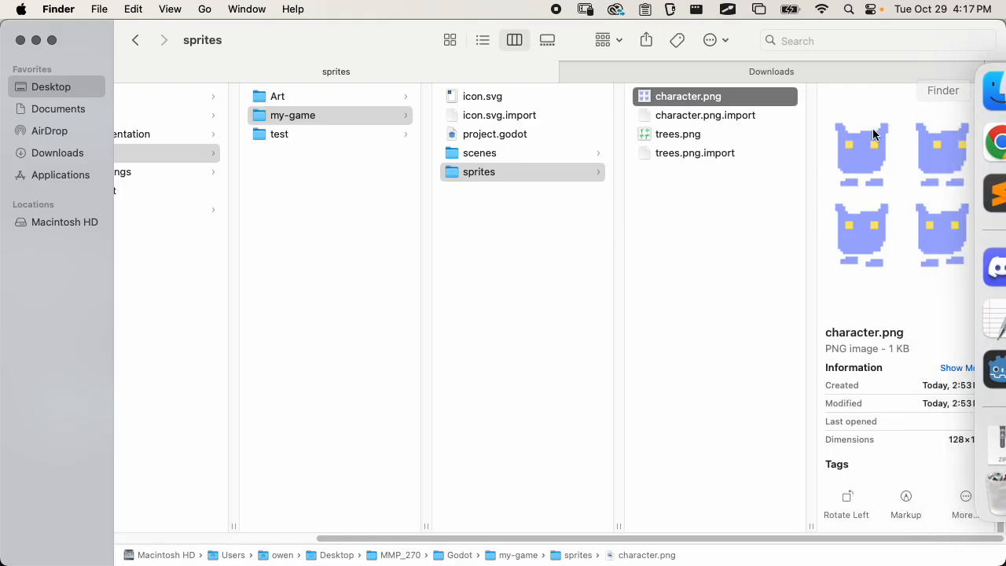
click(507, 151)
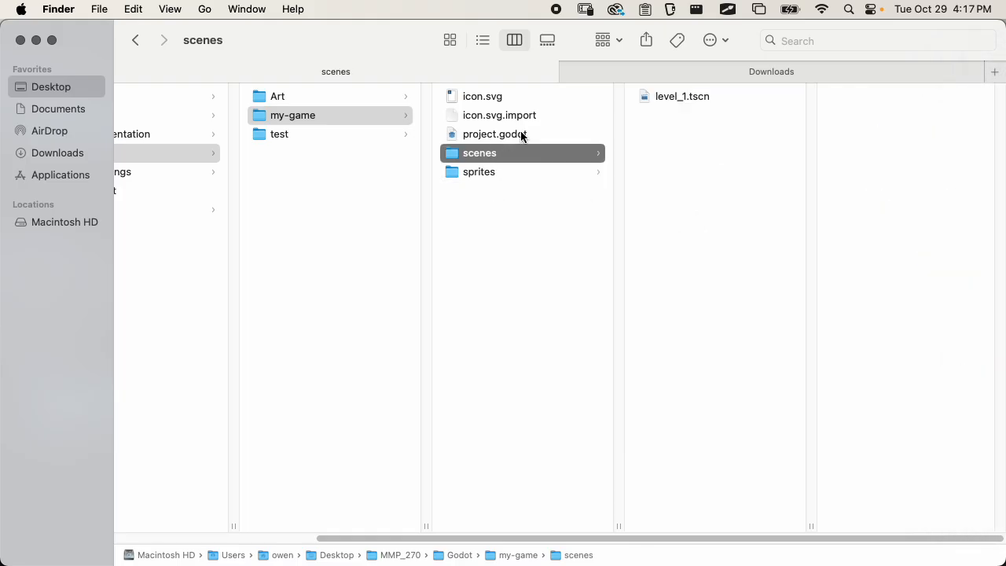
Open level_1.tscn from the scenes folder in Sublime Text, read its contents, and quit the text editor
click(682, 97)
drag(683, 98, 984, 187)
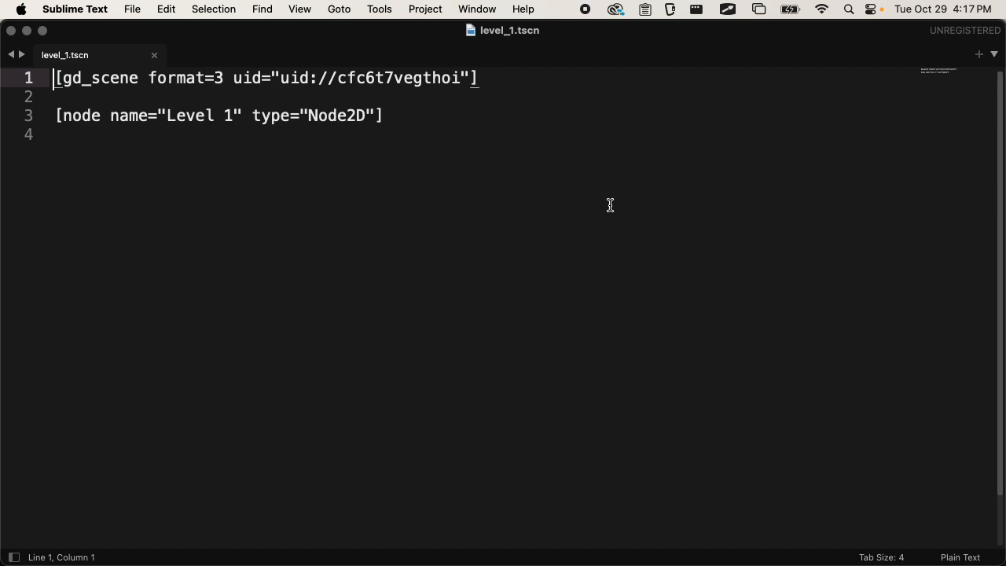
click(88, 10)
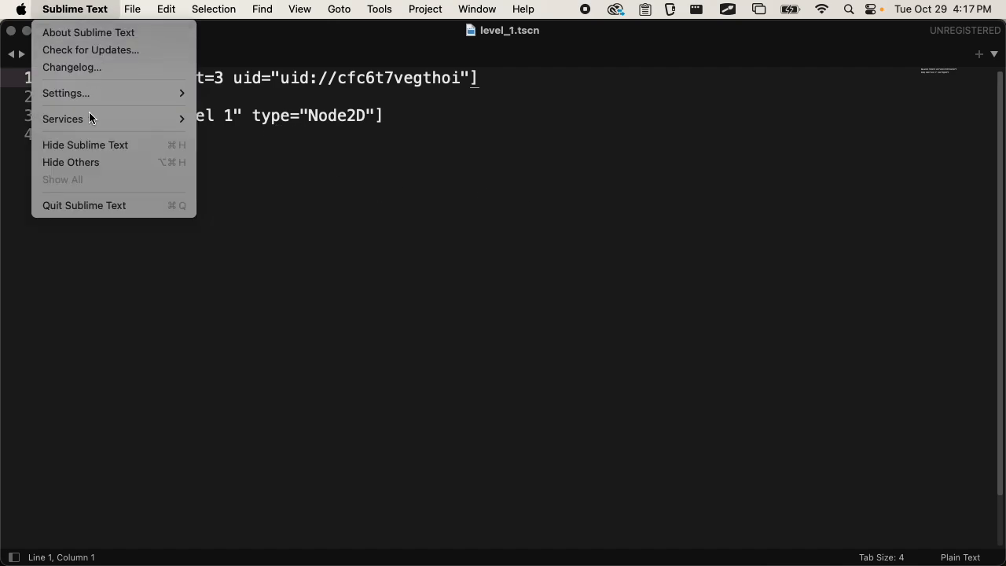
click(118, 207)
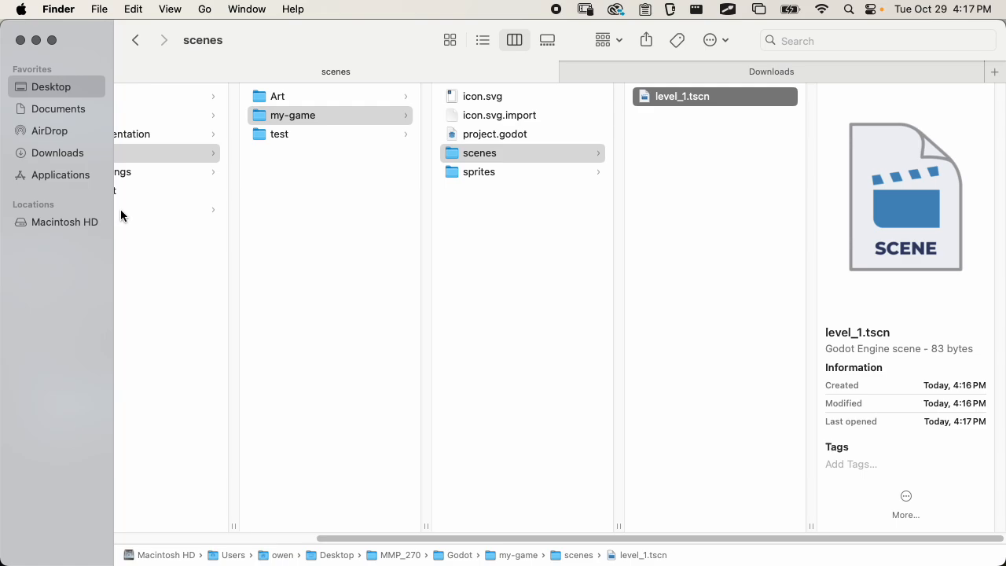
Switch back to Godot, collapse the scenes folder and expand the sprites folder in the FileSystem dock
key(super+Tab)
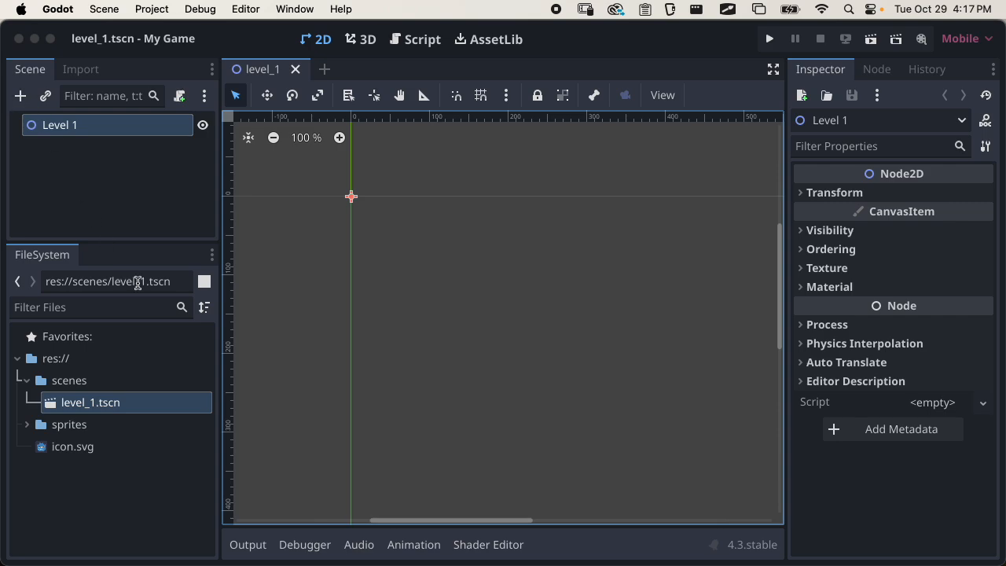
click(28, 381)
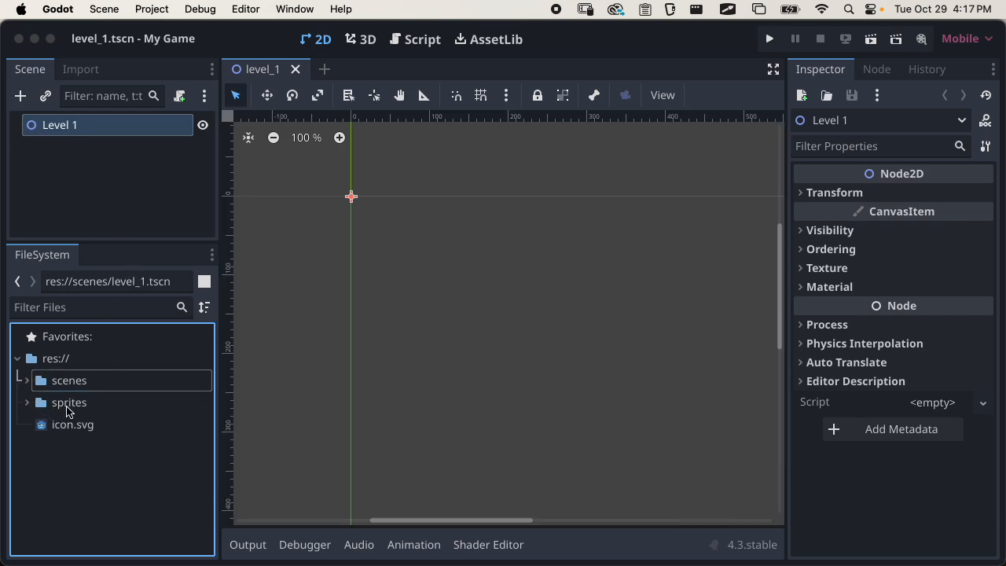
click(28, 403)
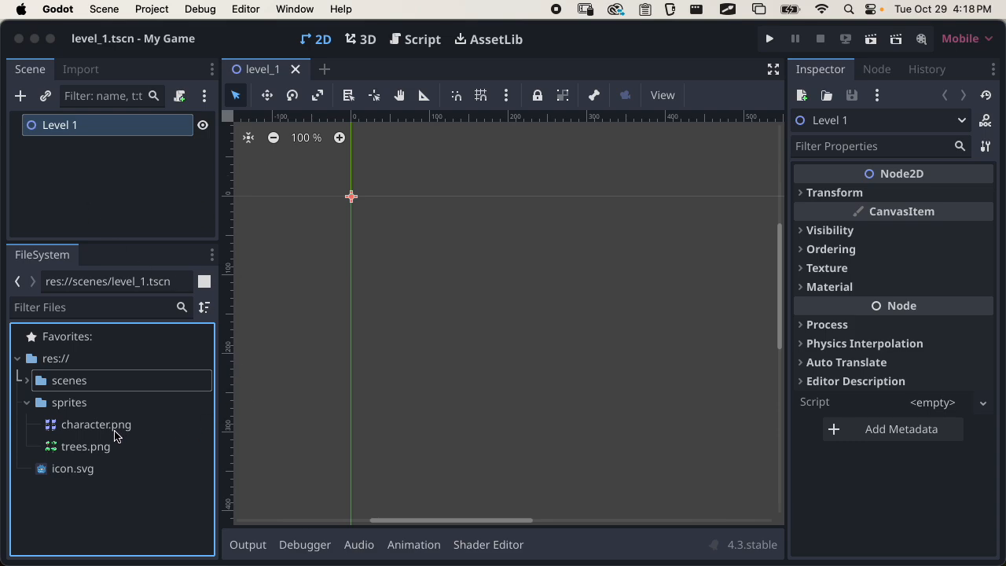
Place trees.png from the sprites folder directly into the Level 1 scene as a sprite and select its node
click(93, 424)
click(87, 449)
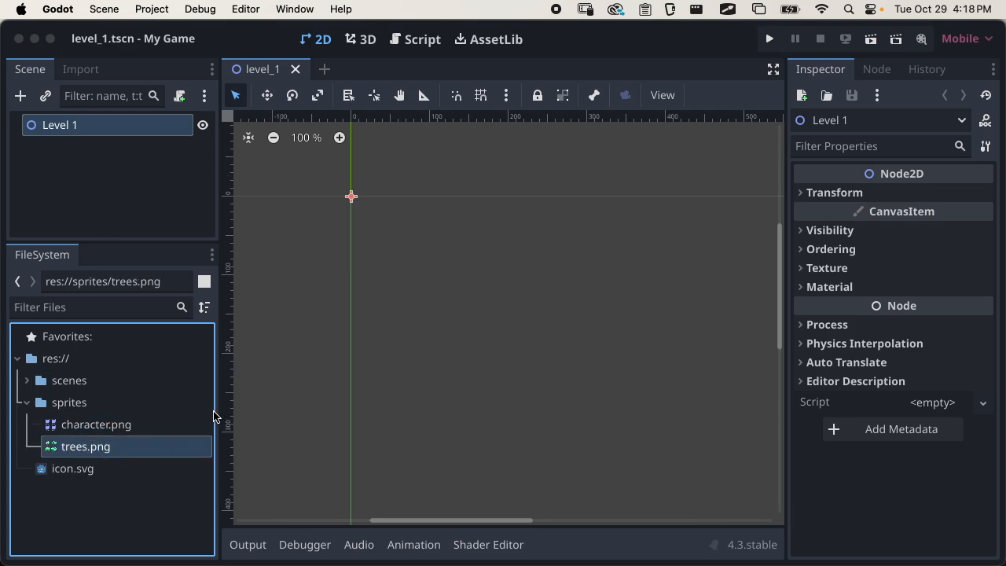
drag(85, 448, 479, 272)
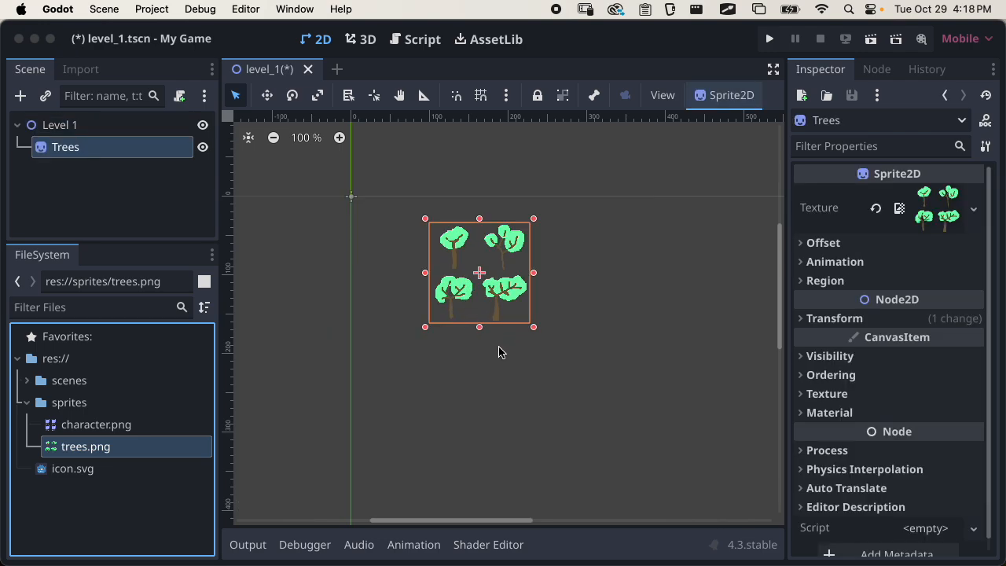
click(79, 167)
click(71, 155)
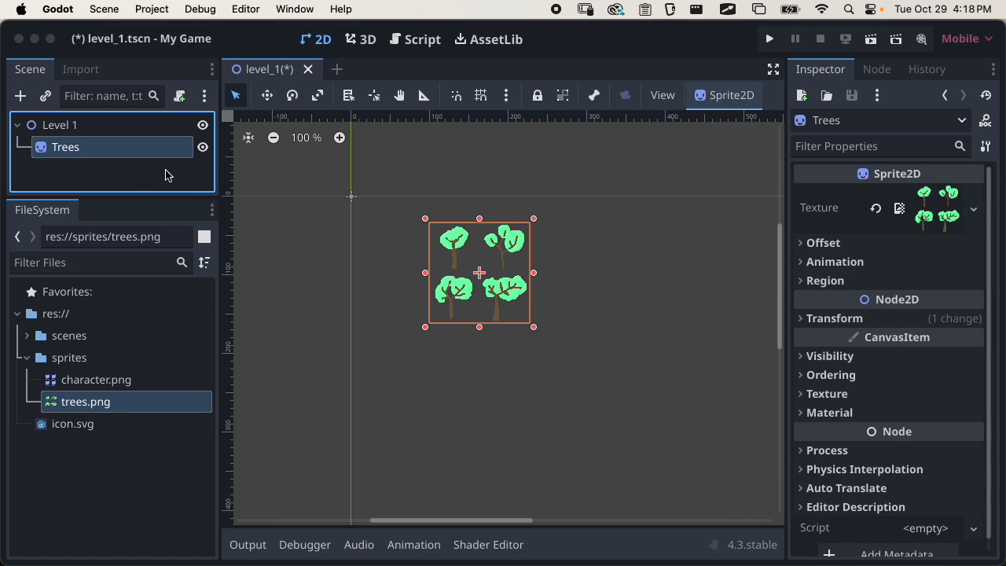
Delete the Trees node from the scene and select the Level 1 root node
right_click(81, 148)
click(114, 553)
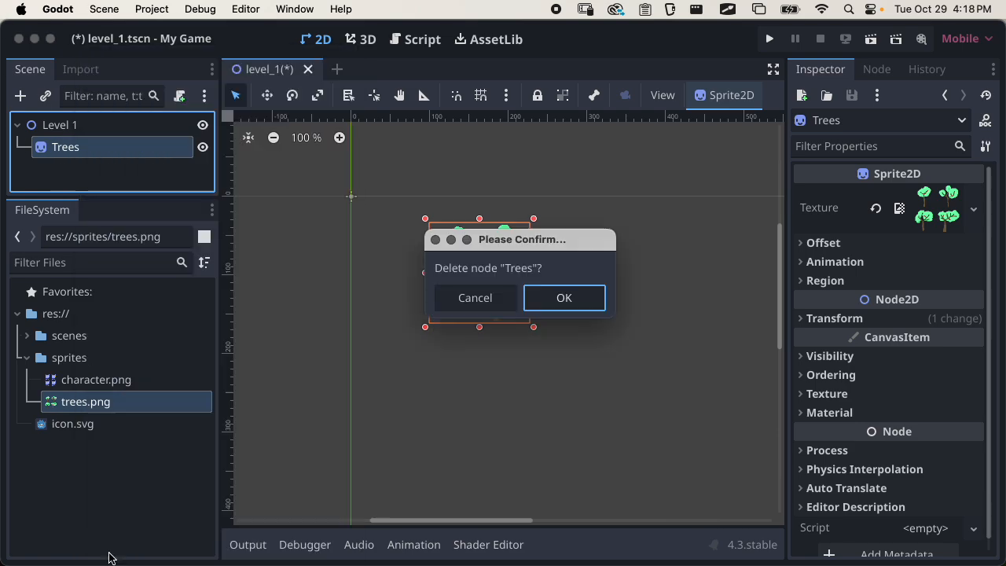
click(564, 299)
click(113, 199)
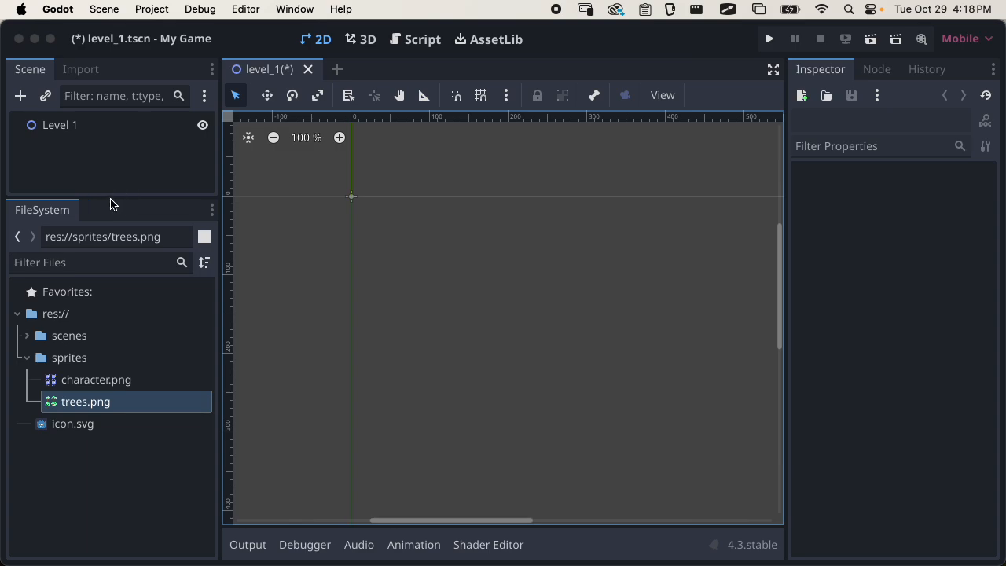
drag(112, 199, 113, 240)
click(76, 135)
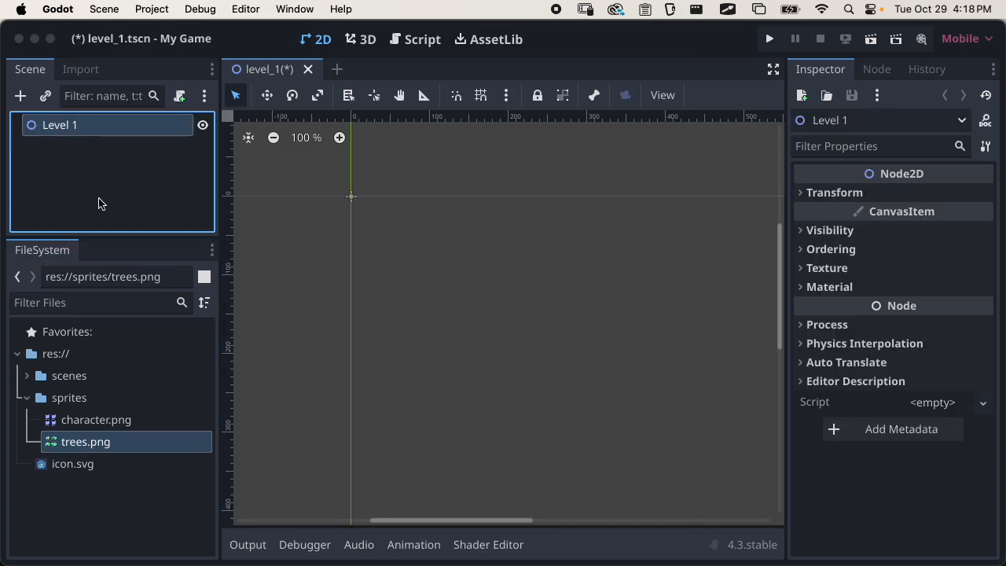
click(20, 95)
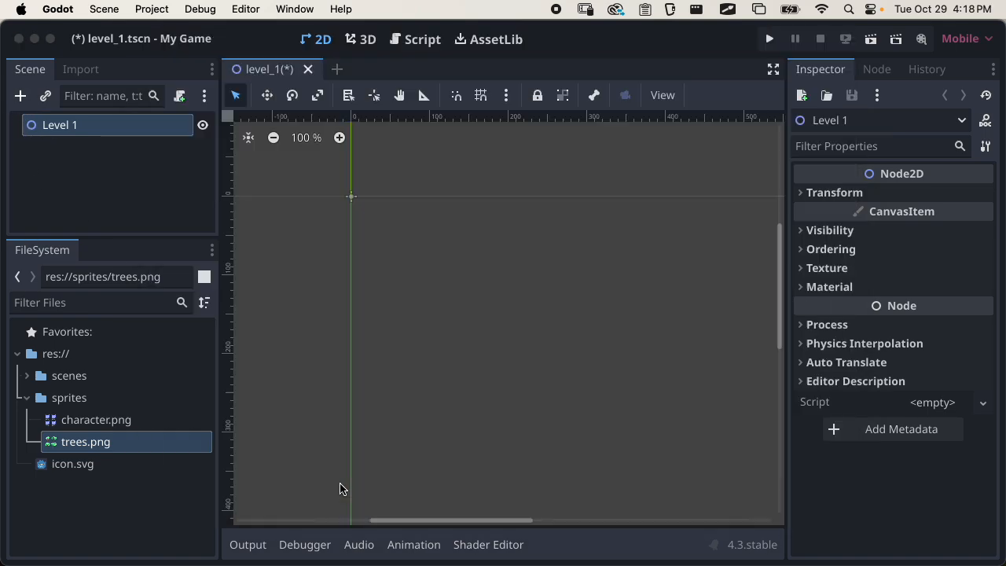
click(349, 488)
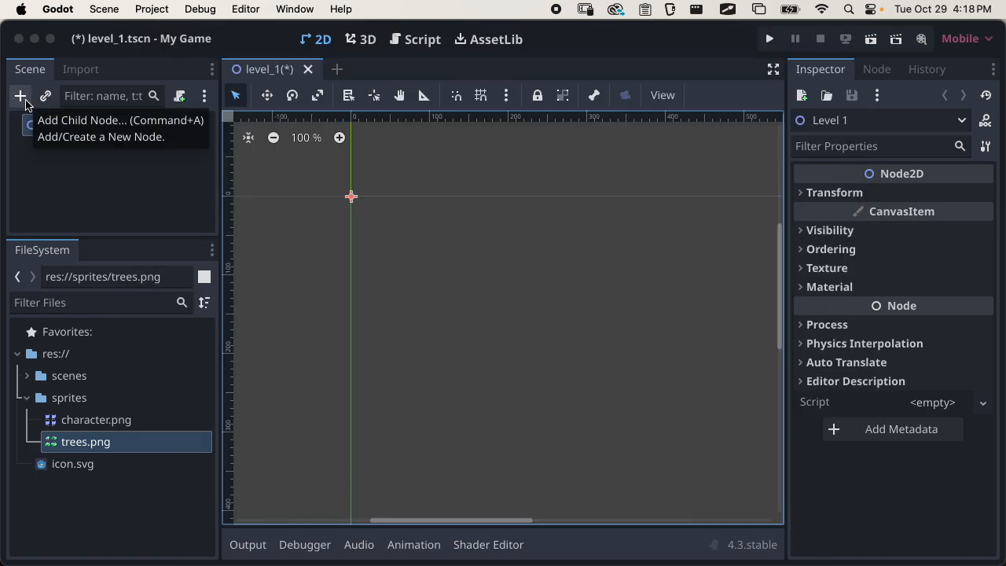
key(super+a)
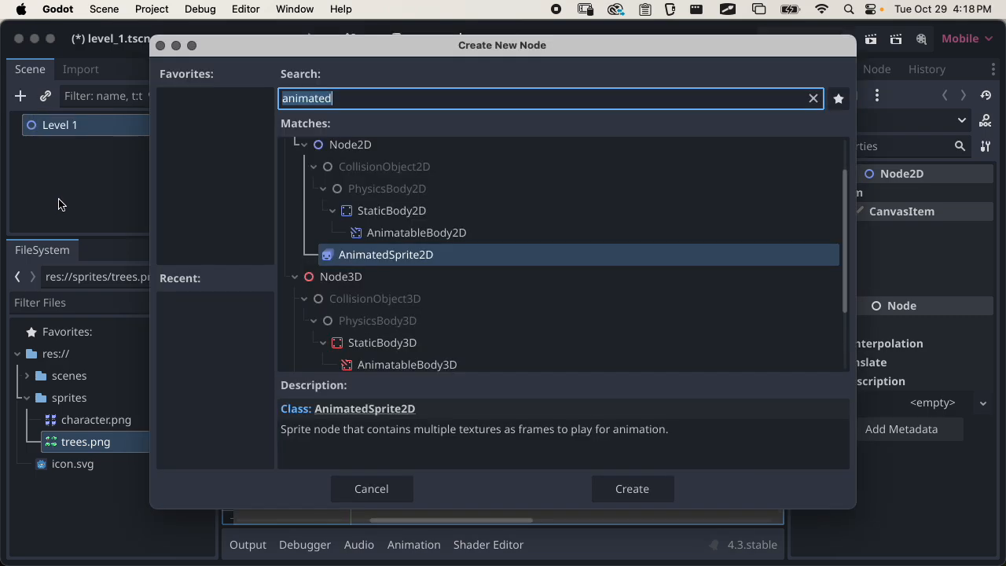
key(Escape)
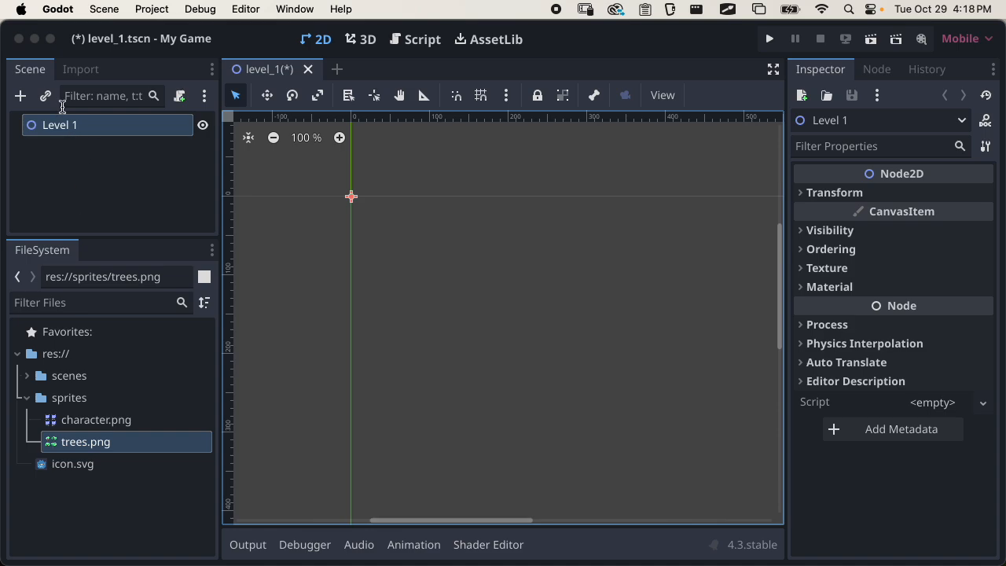
Add a Sprite2D child node to Level 1 and rename it "tree"
click(21, 95)
text(sprite)
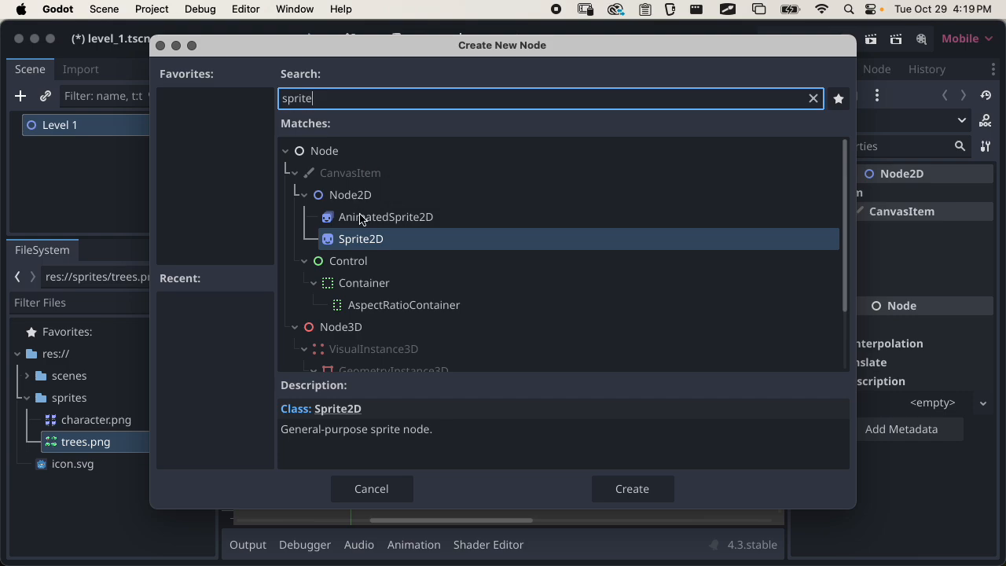
click(367, 238)
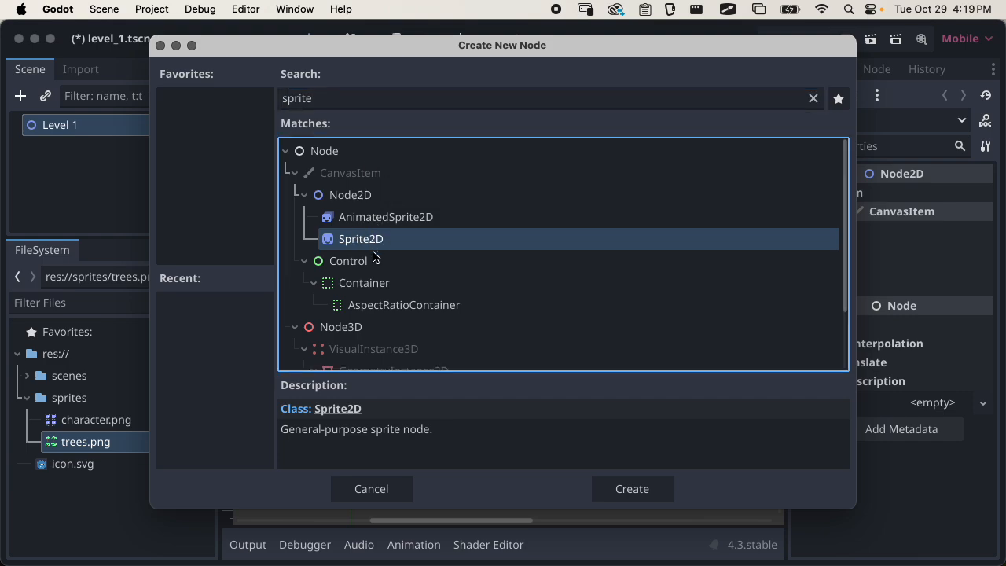
click(636, 492)
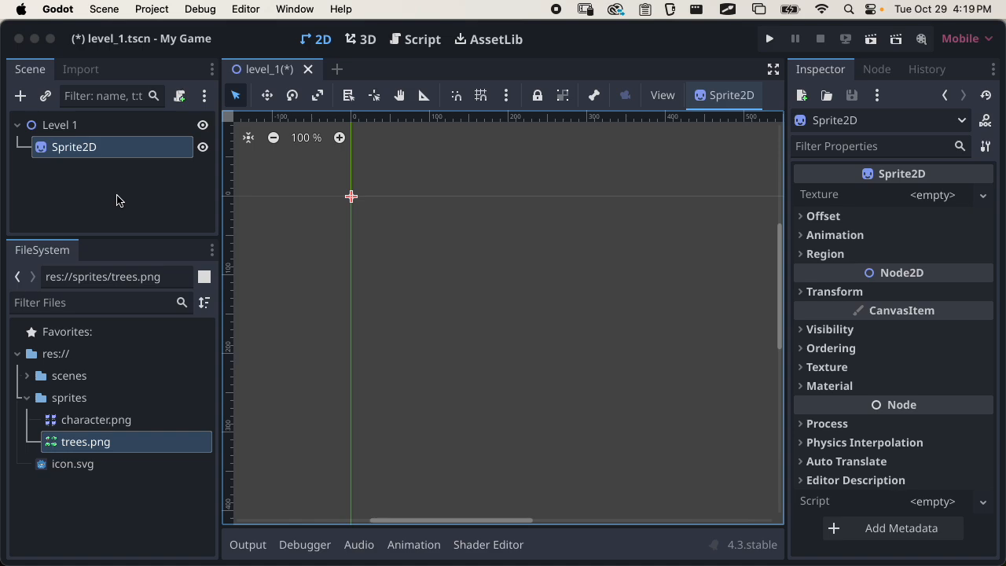
key(Return)
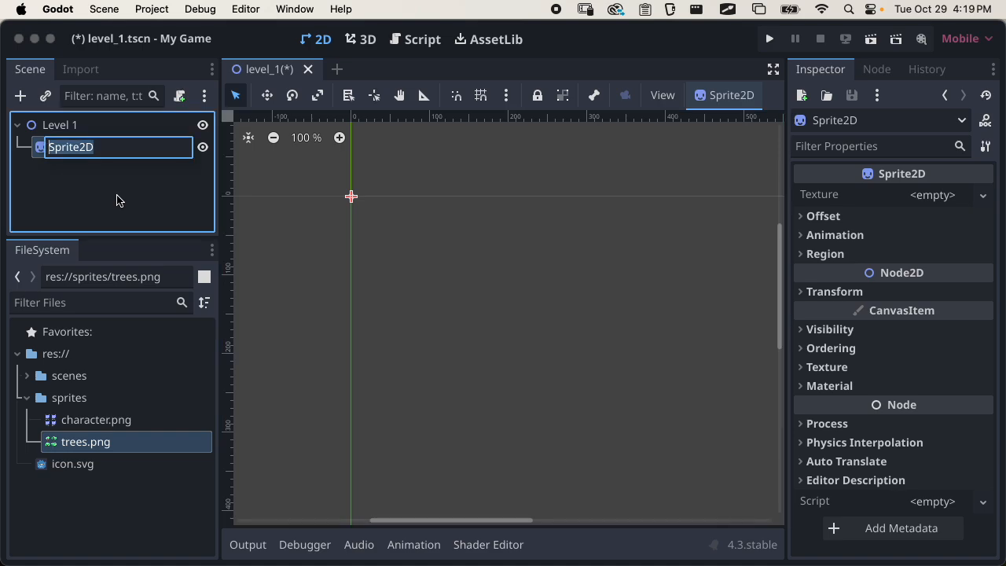
text(tree)
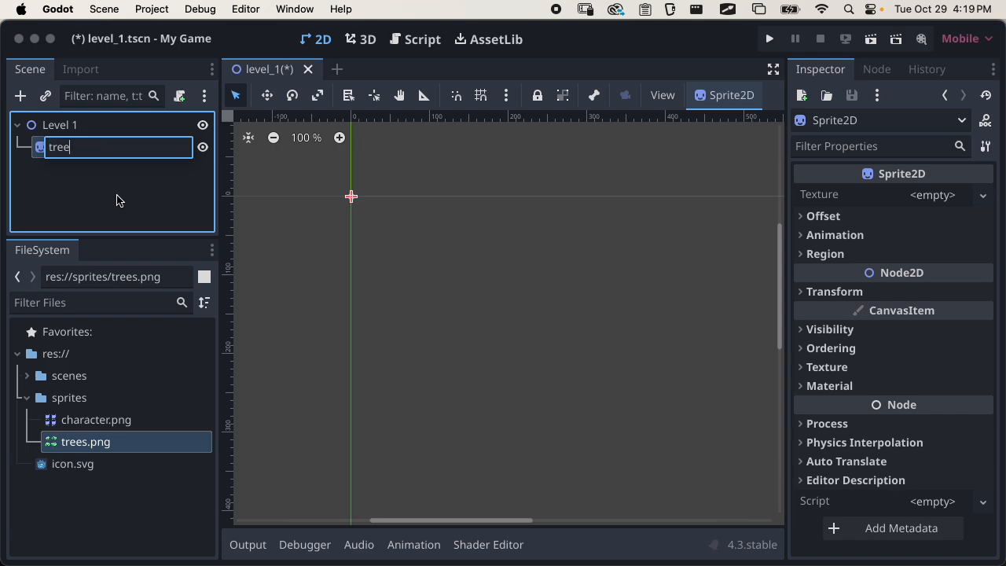
key(Return)
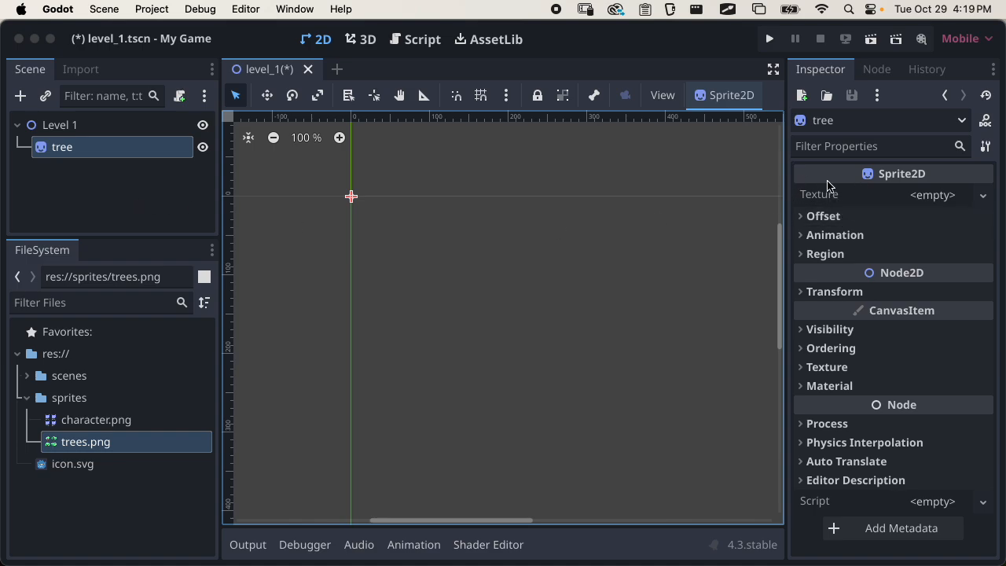
Load trees.png from the project's sprites folder as the tree node's Texture
click(813, 72)
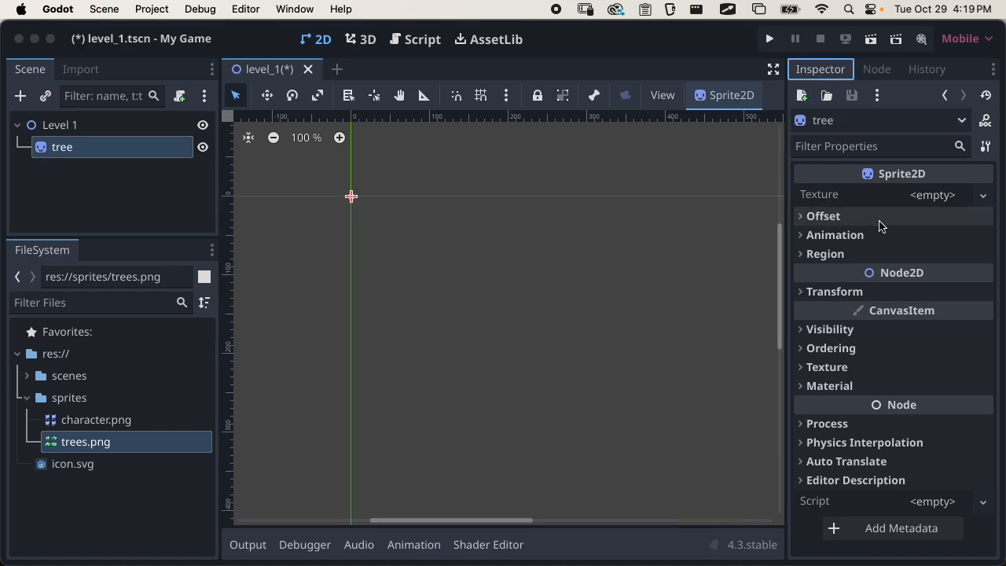
click(814, 197)
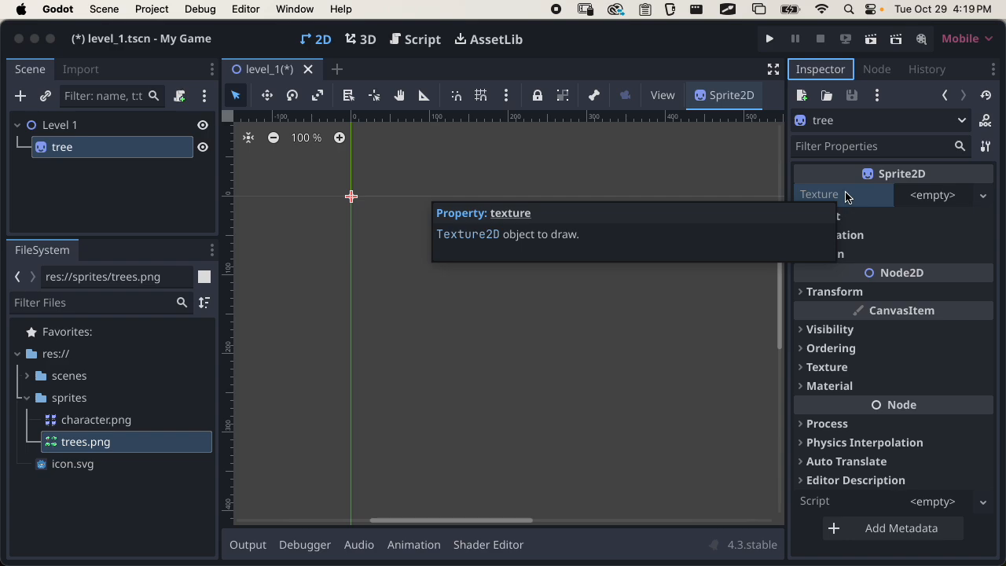
click(943, 196)
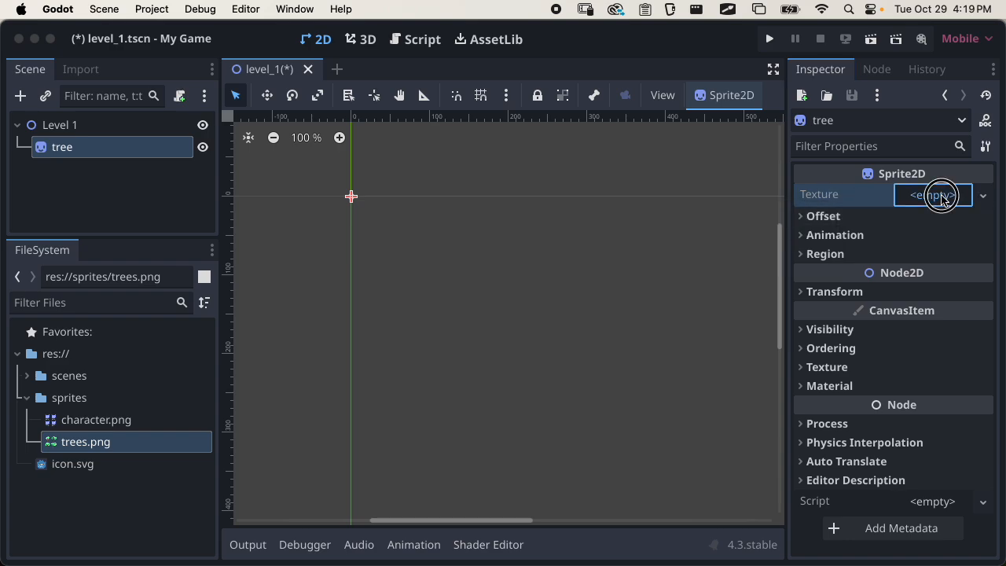
click(693, 257)
click(932, 197)
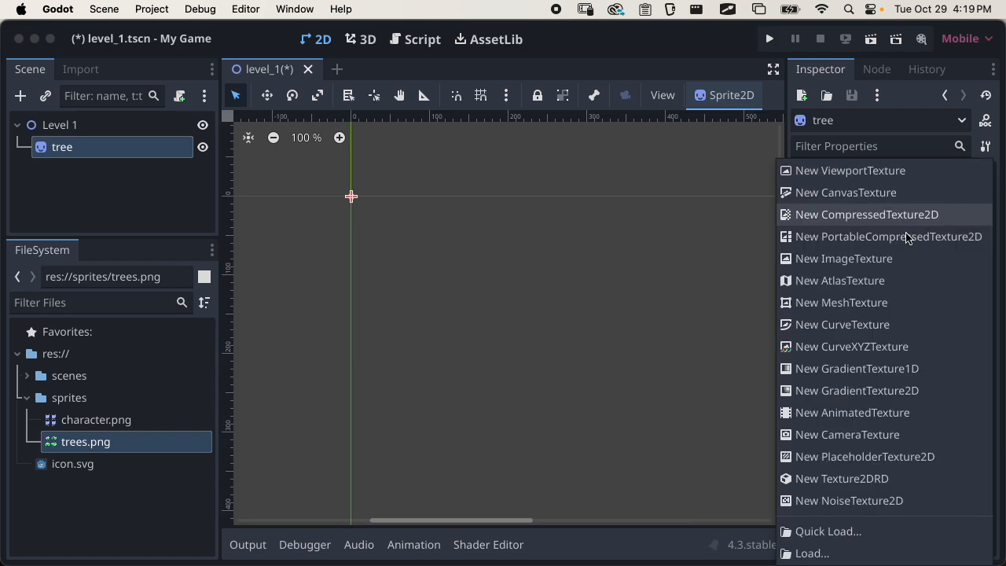
click(818, 553)
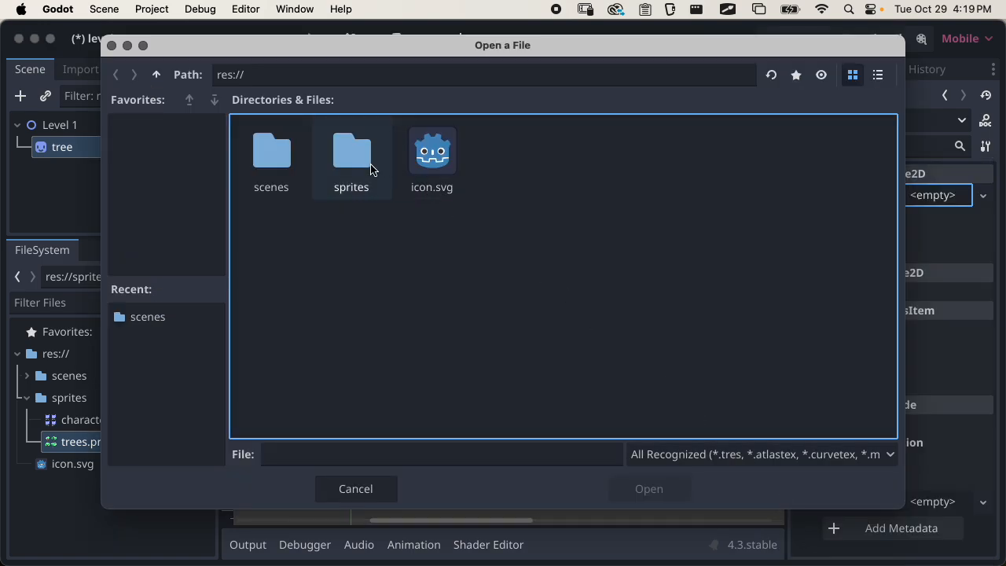
double_click(371, 167)
click(351, 157)
click(642, 485)
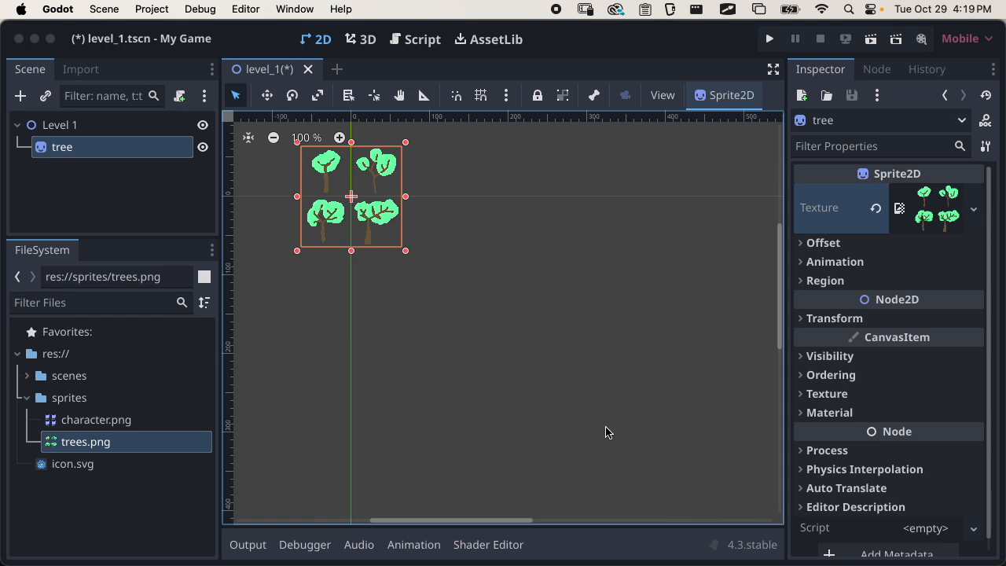
Deselect and reselect the tree sprite in the 2D viewport with the Select tool
scroll(509, 259, down, 1)
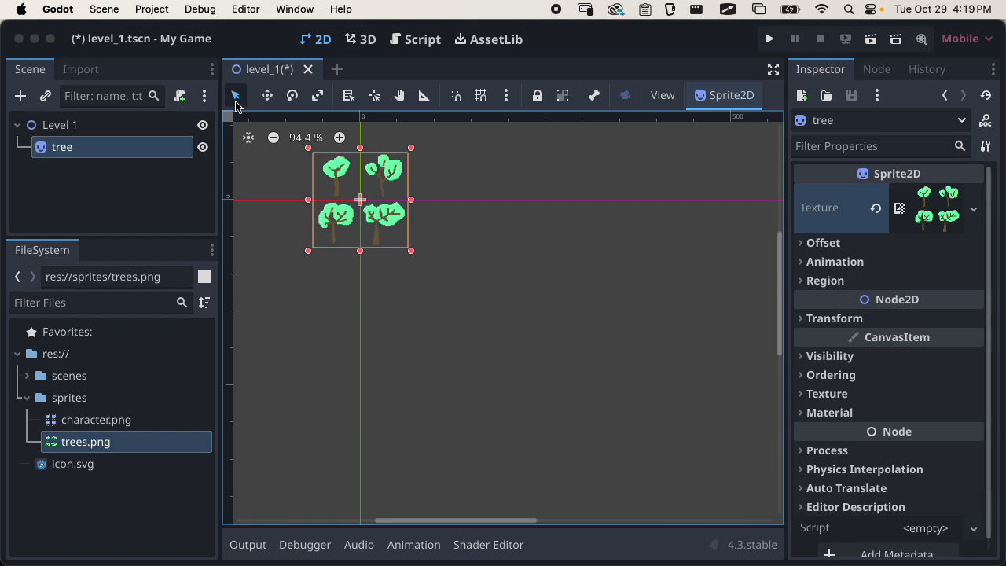
click(483, 221)
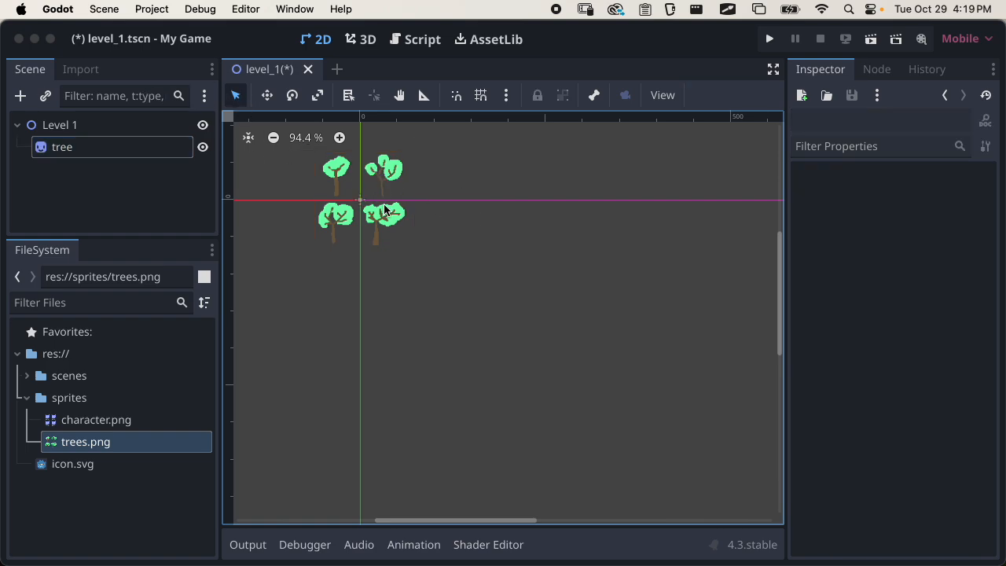
click(385, 210)
click(474, 191)
click(375, 166)
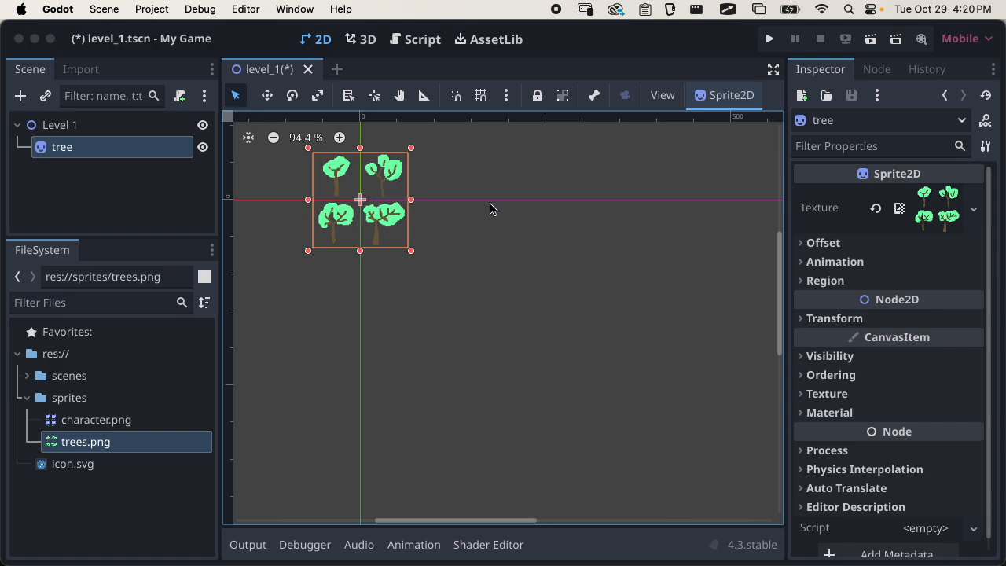
Examine the tree sprite in the 2D viewport at different zoom levels and view positions
scroll(492, 206, up, 1)
scroll(494, 204, down, 3)
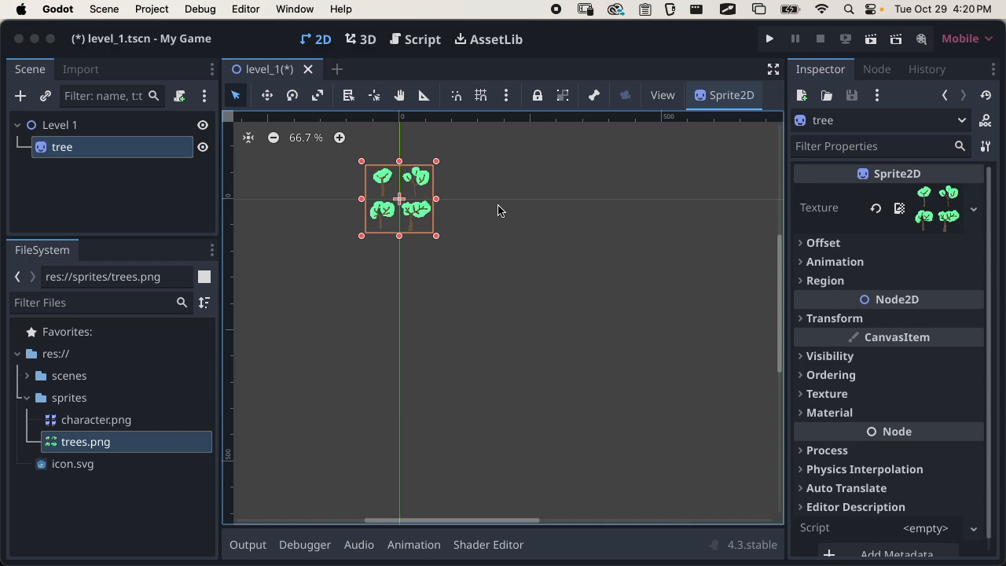
scroll(497, 210, up, 3)
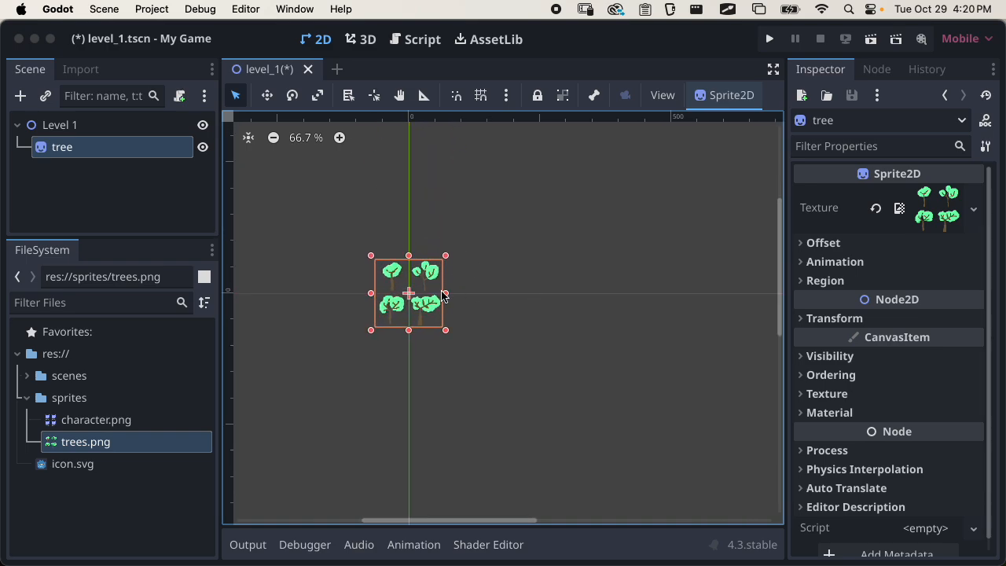
scroll(442, 293, down, 3)
scroll(442, 291, up, 1)
scroll(442, 291, left, 3)
scroll(442, 291, down, 2)
scroll(443, 291, right, 1)
scroll(443, 291, up, 1)
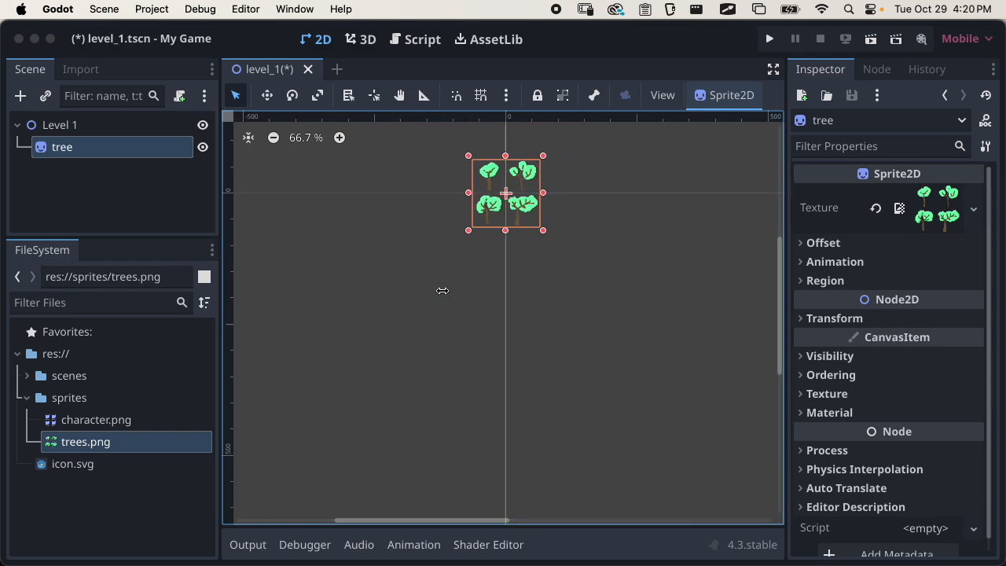
scroll(443, 291, up, 3)
scroll(443, 290, left, 1)
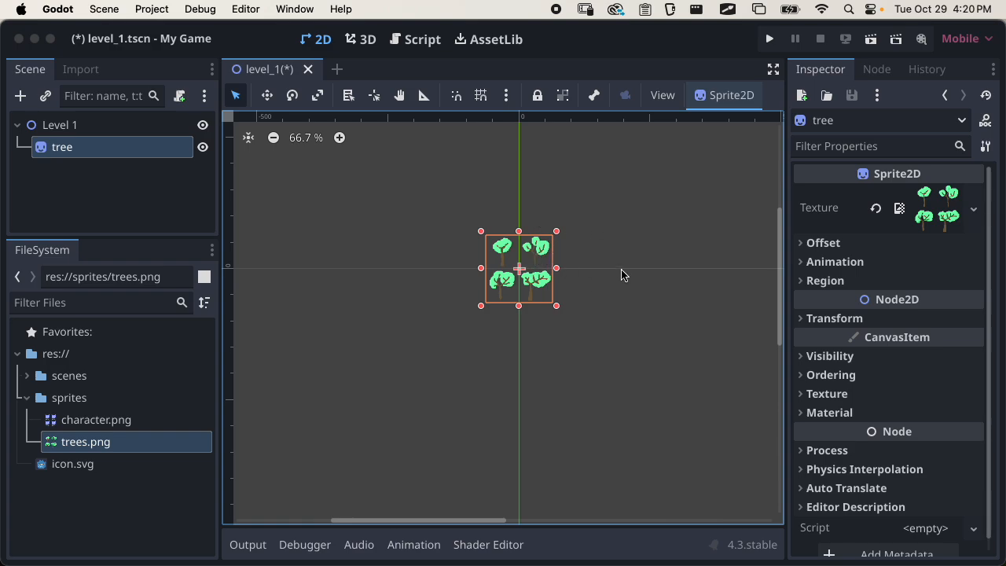
Examine the four trees in the sprite up close, from both sides of the viewport's vertical axis
ctrl+scroll(624, 271, up, 1)
scroll(609, 275, up, 3)
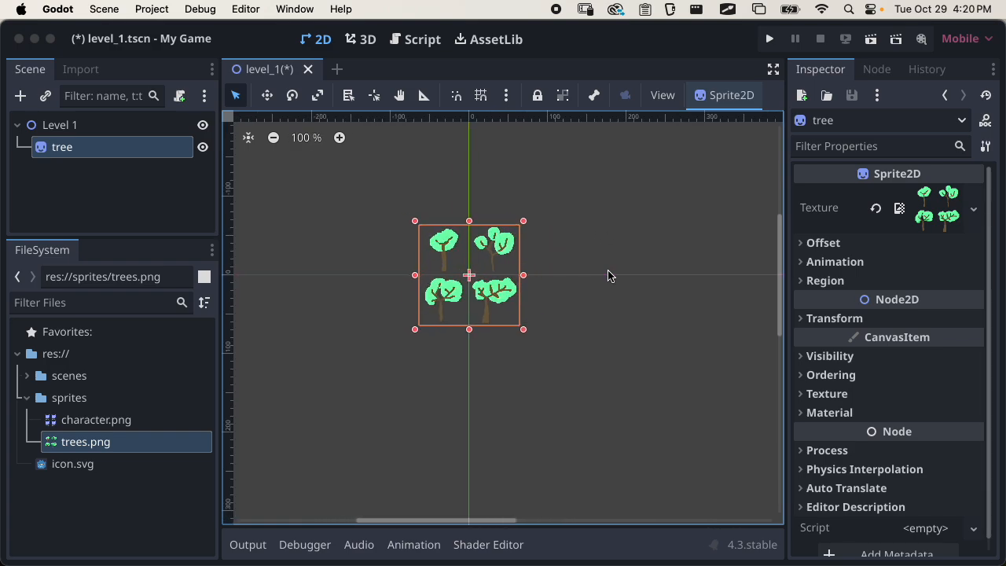
scroll(609, 274, up, 3)
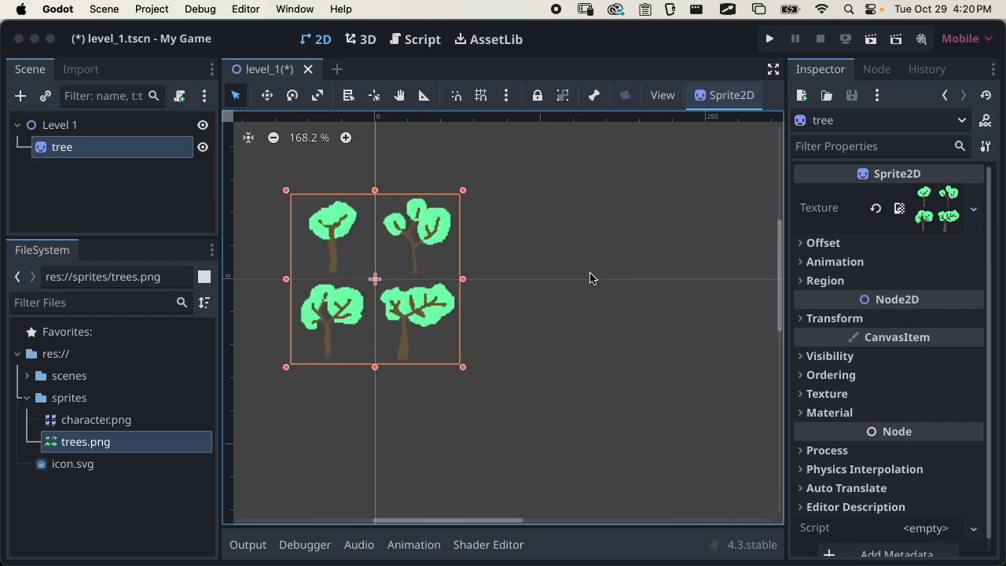
scroll(537, 270, down, 2)
scroll(634, 243, up, 1)
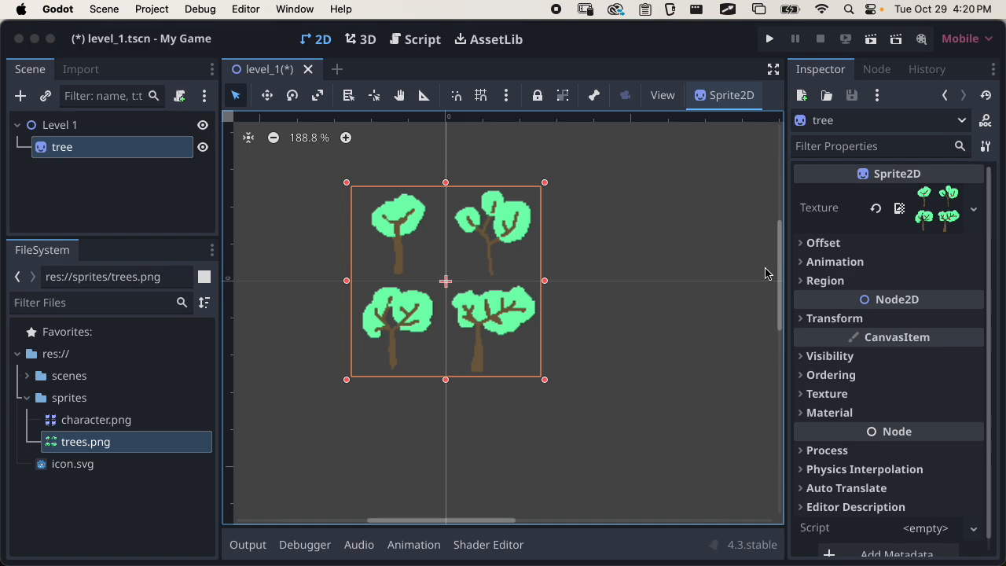
middle_drag(666, 251, 708, 309)
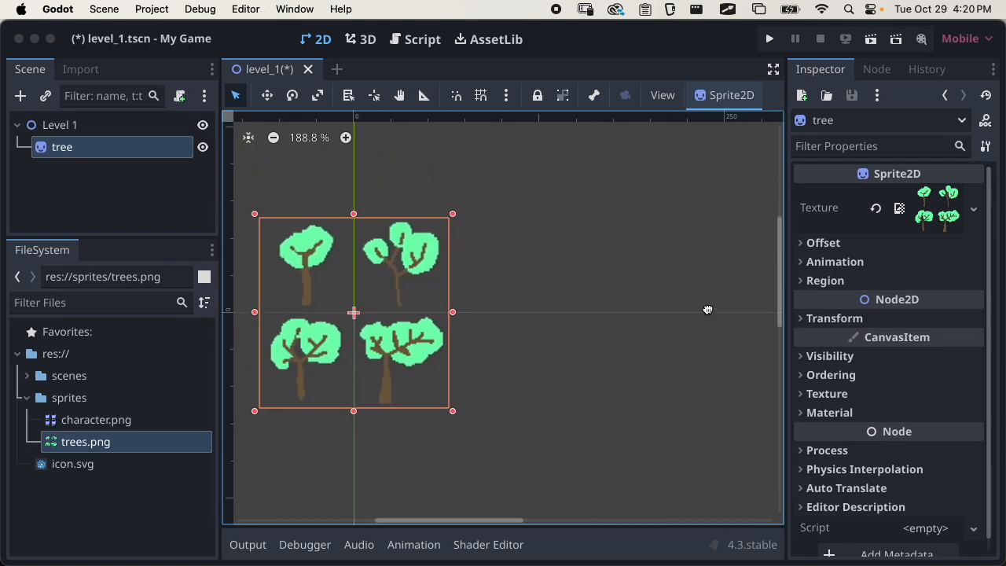
scroll(303, 249, left, 5)
right_click(424, 257)
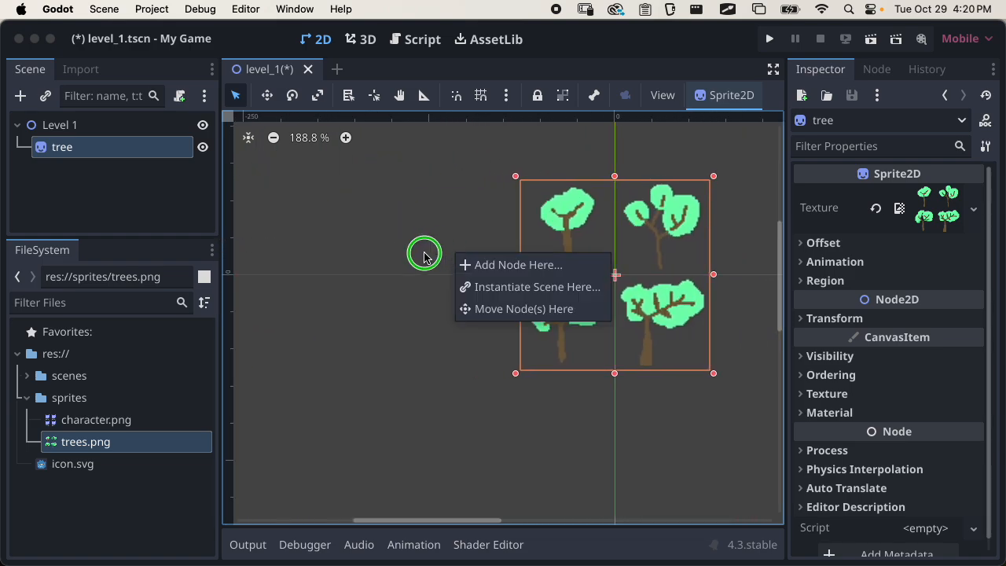
click(423, 244)
right_click(425, 235)
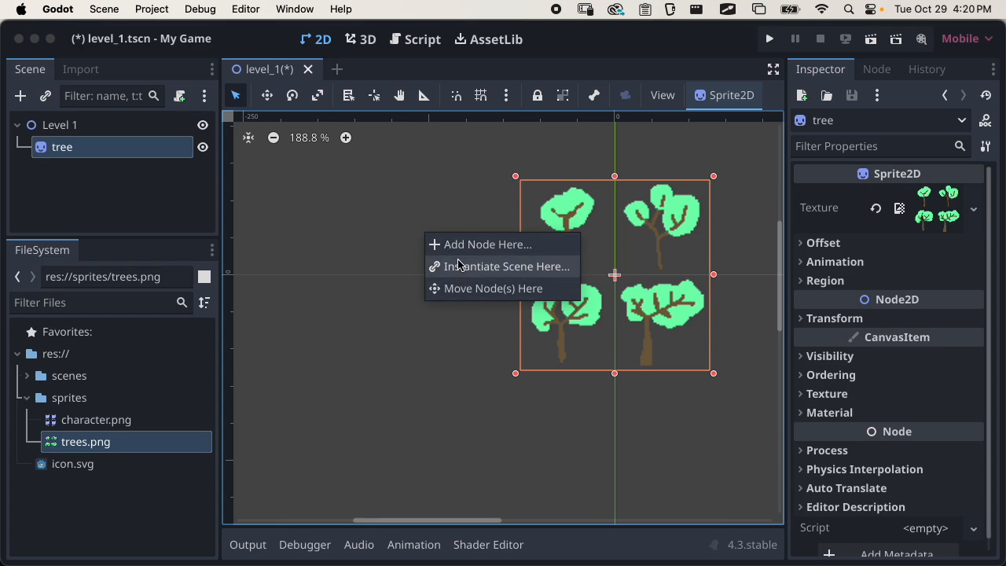
click(427, 243)
click(425, 247)
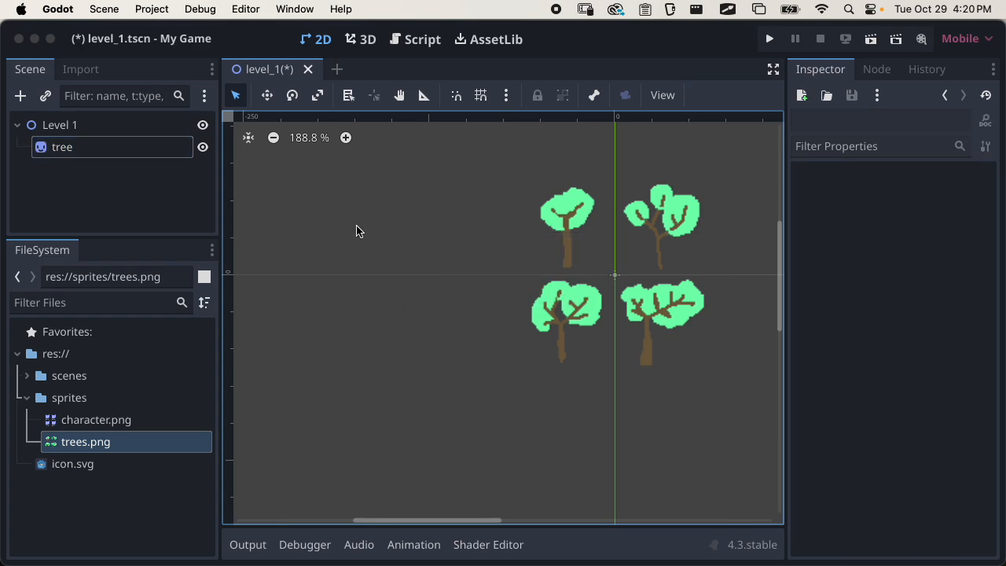
Select the Level 1 and tree nodes together in the 2D viewport and move them off the origin
drag(378, 179, 717, 323)
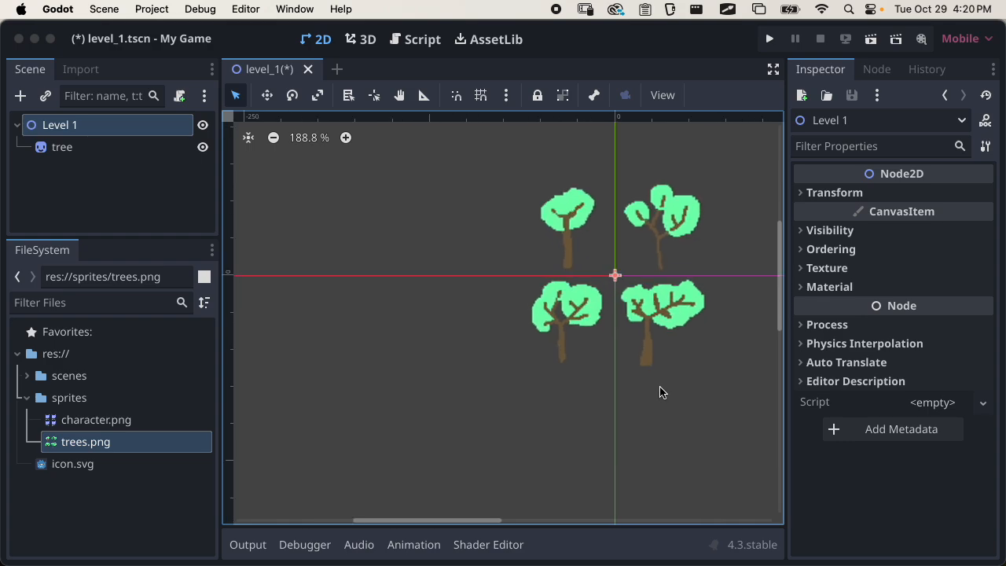
drag(739, 218, 503, 456)
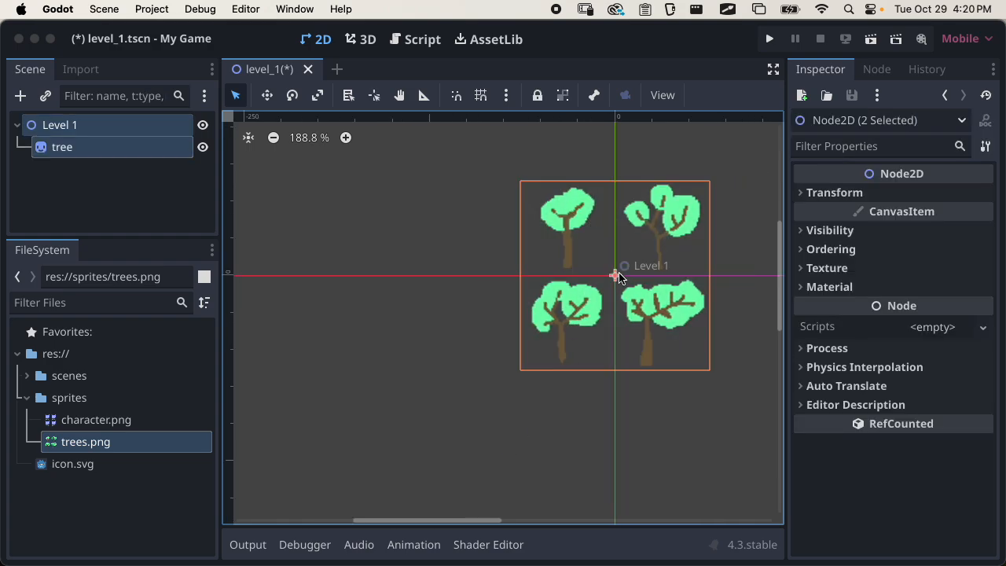
drag(619, 277, 582, 298)
click(627, 222)
click(685, 247)
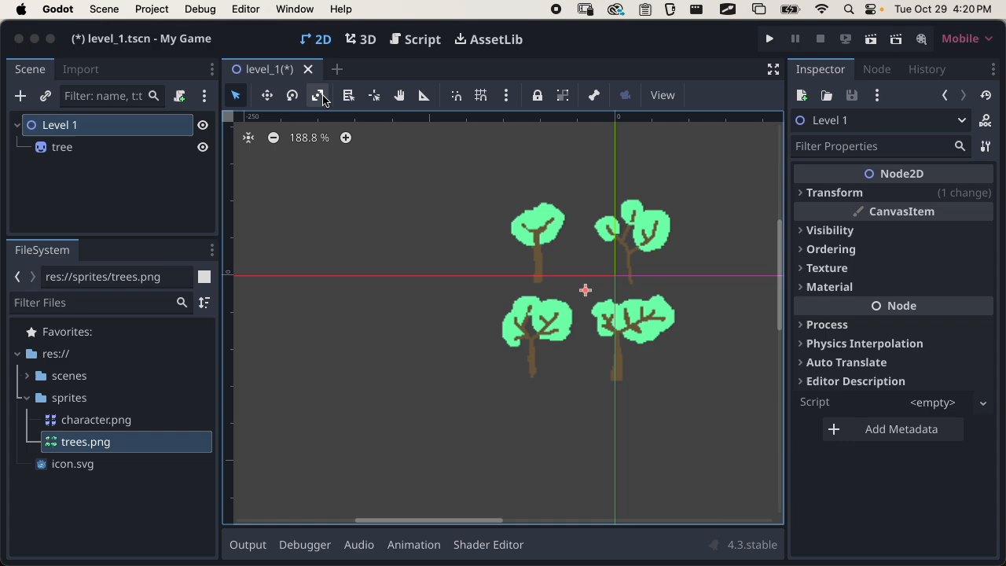
Move the Level 1 root node around the viewport repeatedly using the Move tool
click(268, 101)
drag(535, 280, 522, 253)
drag(608, 272, 603, 299)
mouse_move(418, 227)
mouse_down()
mouse_move(414, 322)
mouse_move(423, 232)
mouse_up()
drag(337, 255, 332, 235)
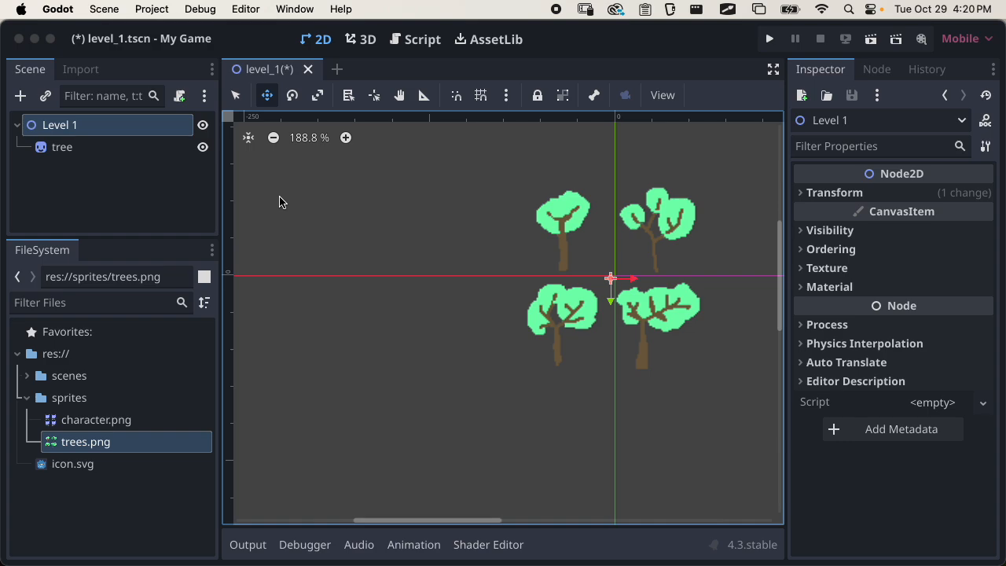
drag(385, 266, 348, 256)
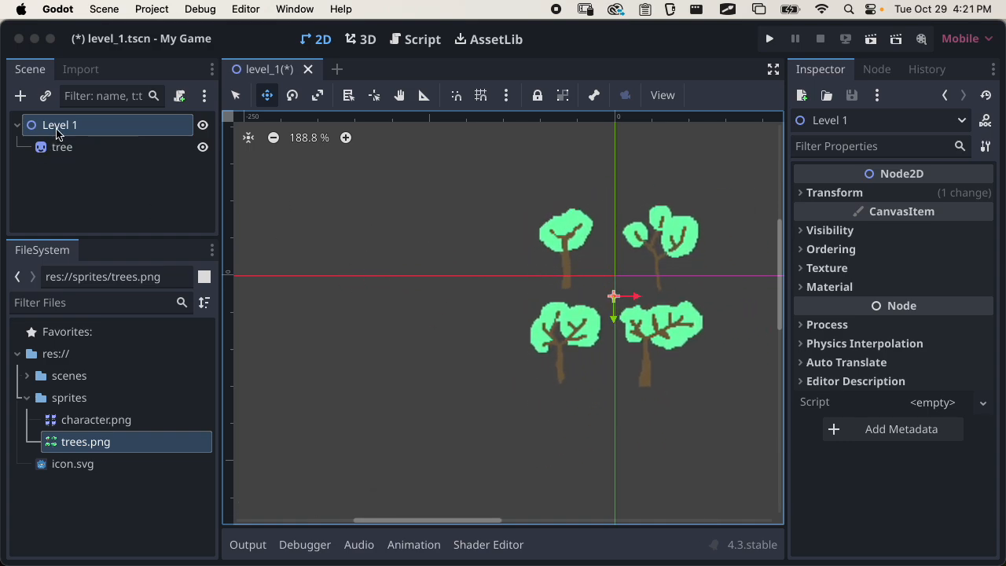
drag(503, 247, 533, 291)
drag(454, 274, 485, 286)
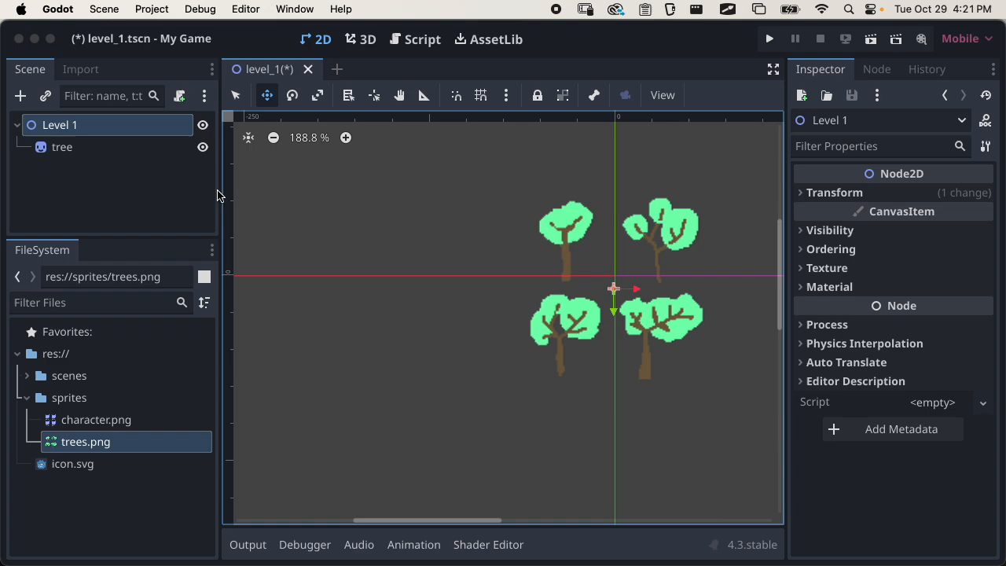
Lock the Level 1 node in place and try to move it in the viewport
click(537, 95)
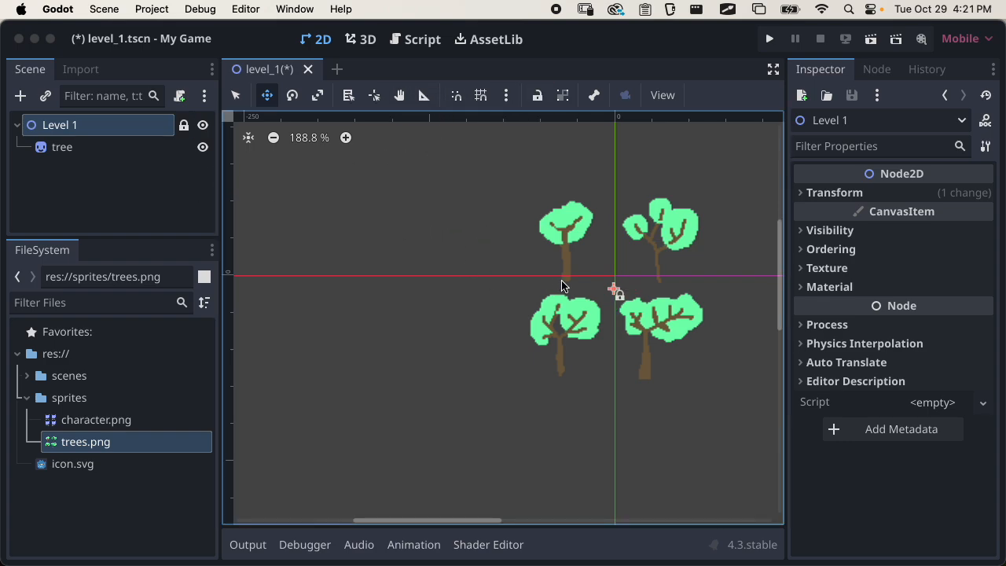
drag(561, 284, 534, 299)
drag(608, 294, 519, 295)
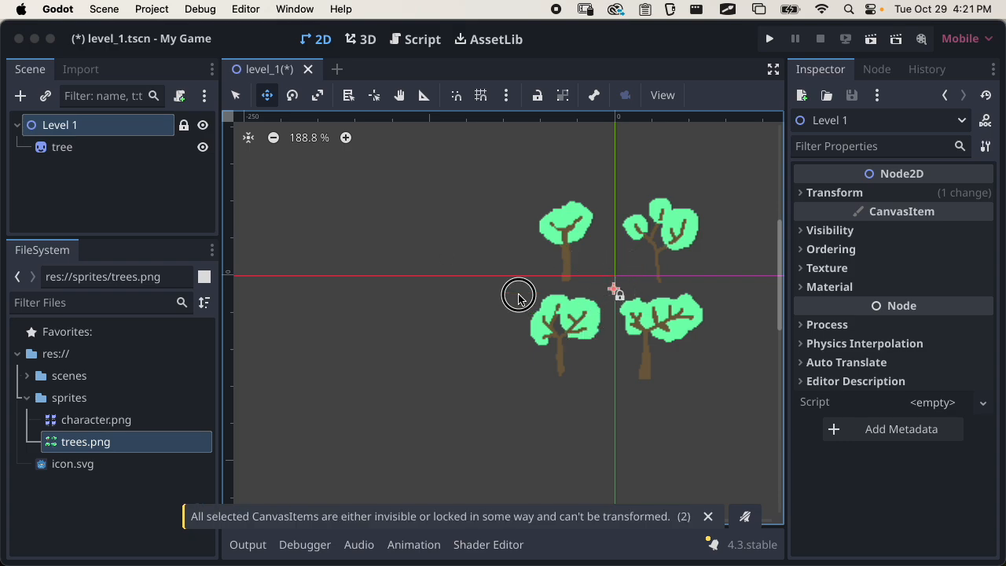
Select the tree node alone and move it to the negative X side of the origin
click(124, 166)
click(110, 148)
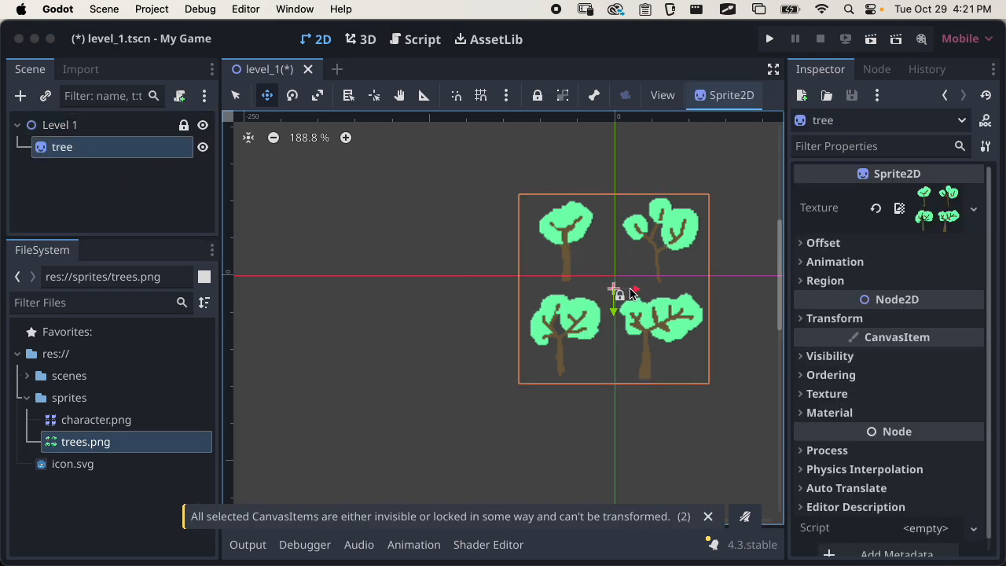
drag(633, 293, 511, 253)
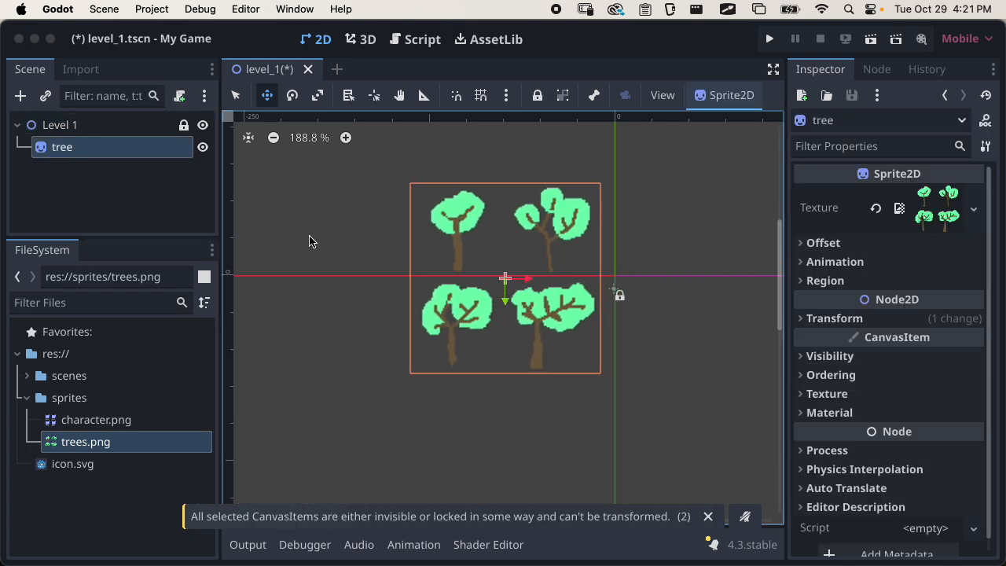
Reset the Level 1 node's Transform Position to its default of 0, 0
click(119, 129)
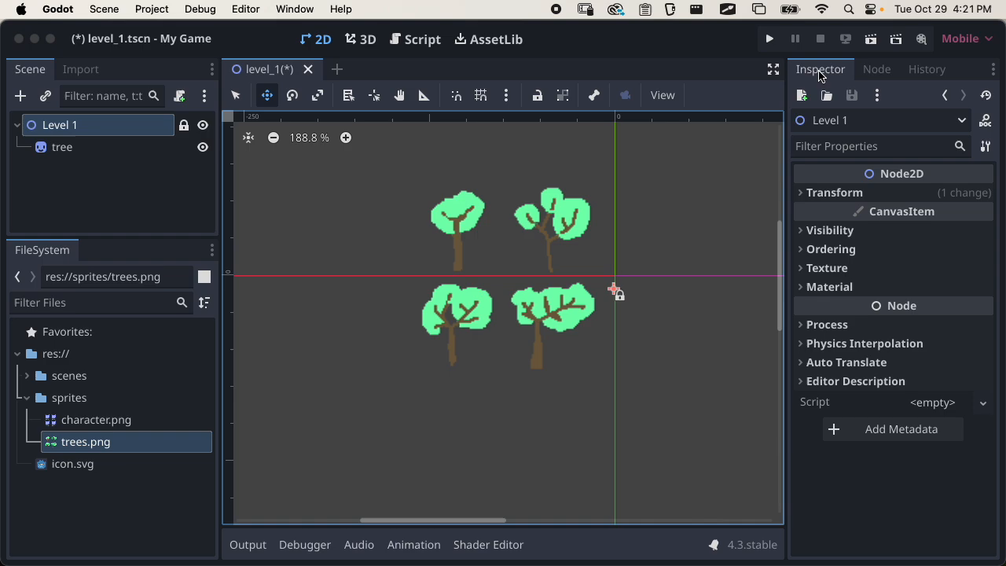
click(857, 193)
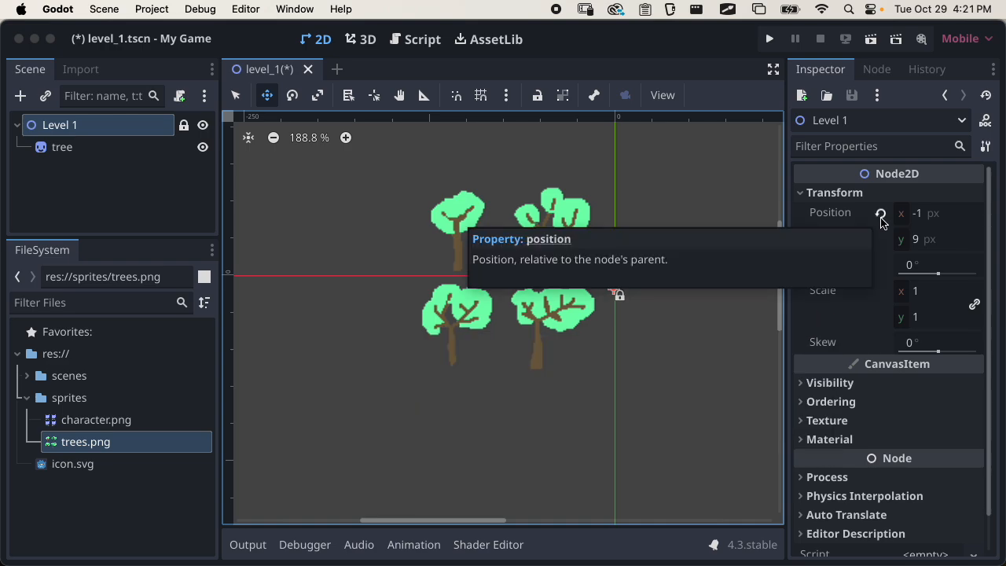
click(881, 217)
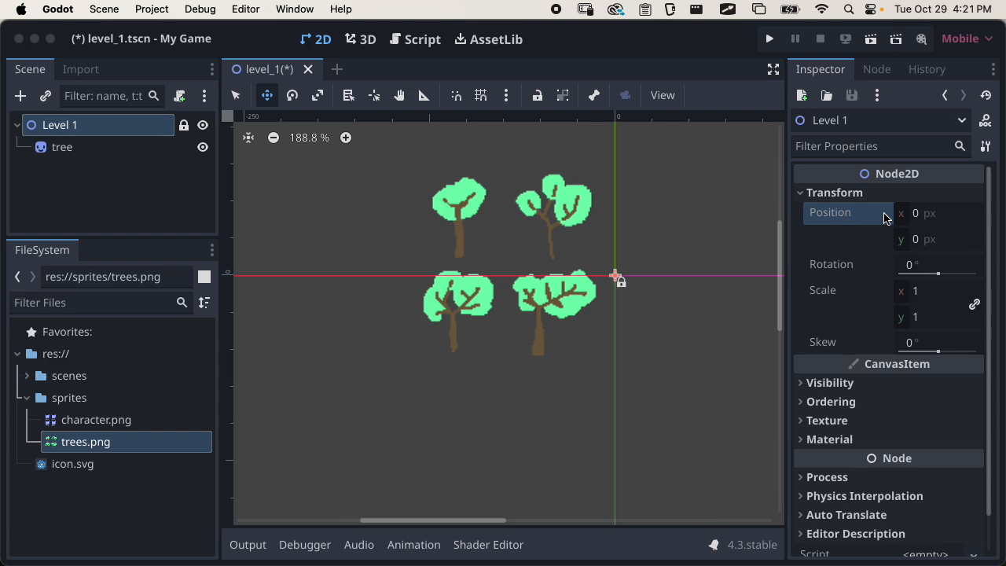
click(833, 192)
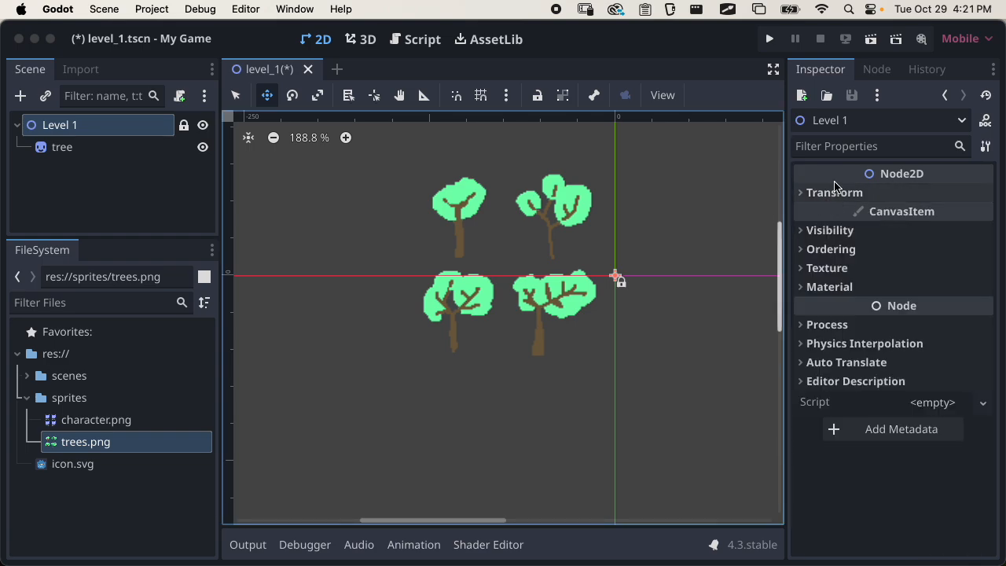
Move the tree sprite back near the scene origin, slightly below it
click(26, 149)
drag(567, 308, 670, 348)
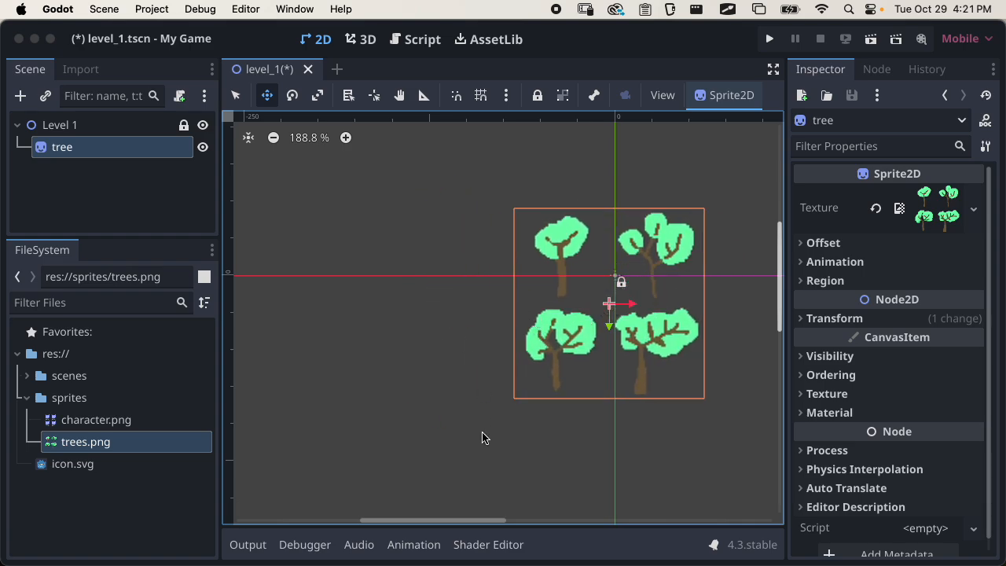
Examine the tree sprite's placement around the origin at several zoom levels and view positions
scroll(470, 284, down, 1)
scroll(470, 284, up, 1)
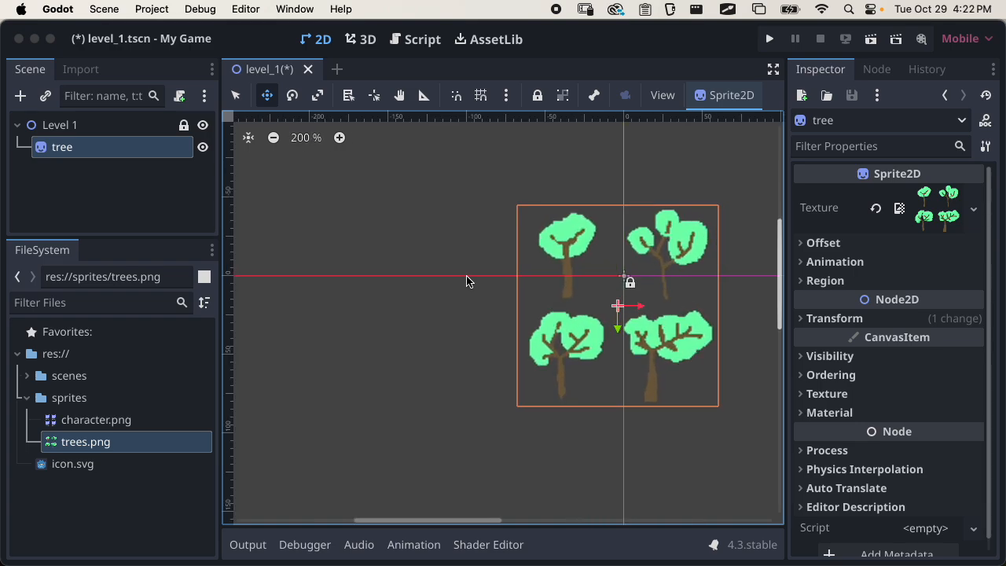
scroll(467, 282, down, 16)
scroll(467, 279, up, 3)
scroll(467, 279, down, 3)
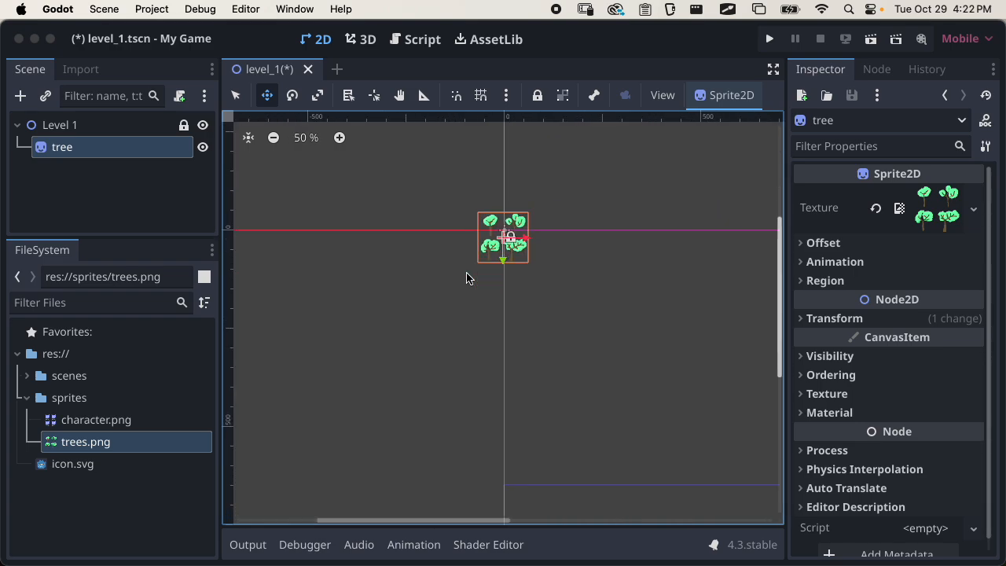
scroll(467, 279, up, 2)
scroll(467, 279, down, 1)
scroll(467, 278, up, 8)
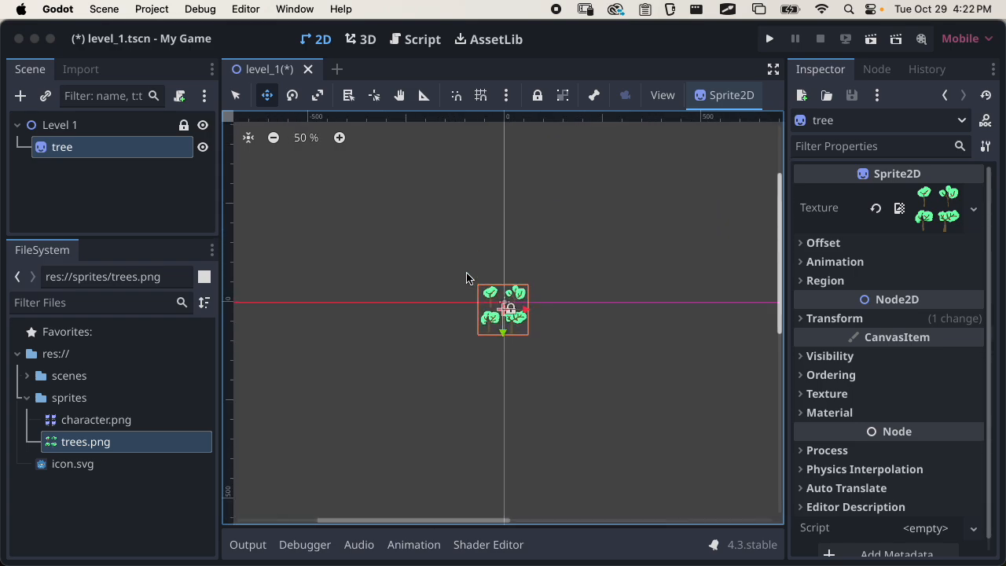
scroll(467, 278, down, 1)
scroll(467, 277, down, 8)
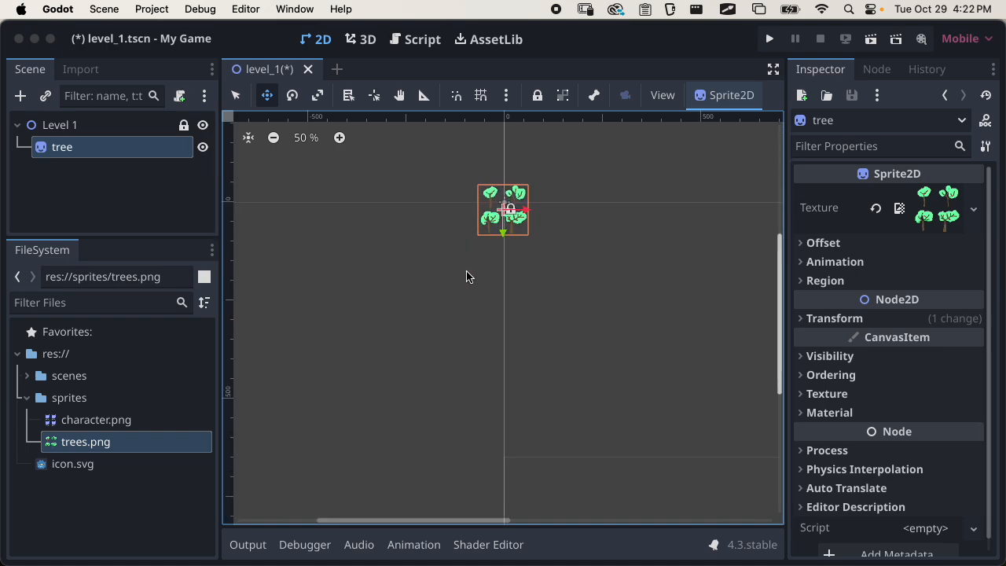
scroll(483, 280, up, 2)
scroll(488, 273, down, 1)
scroll(496, 266, up, 4)
scroll(413, 272, up, 6)
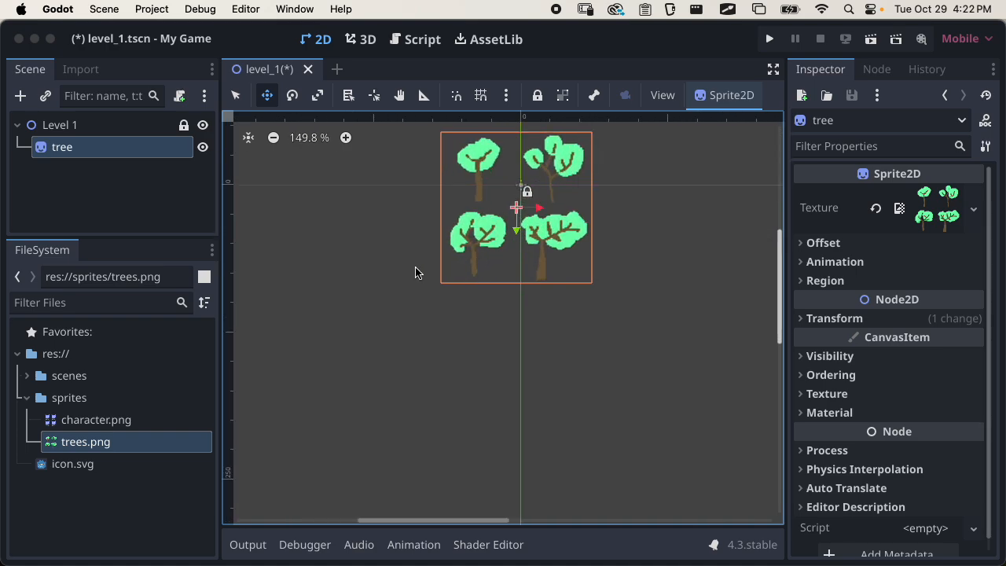
middle_drag(409, 233, 372, 373)
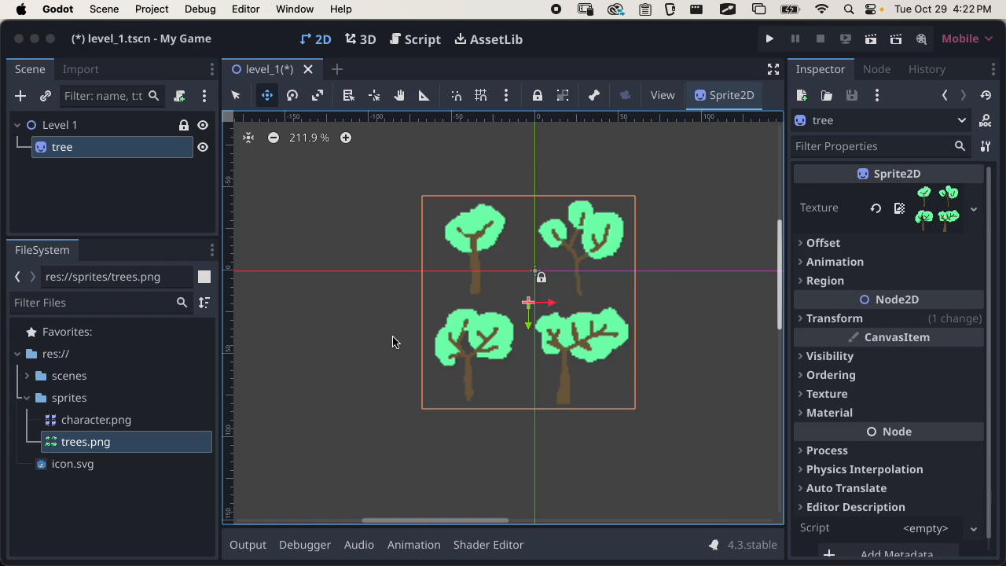
mouse_move(397, 328)
middle_down()
mouse_move(374, 346)
mouse_move(382, 370)
mouse_move(382, 335)
middle_up()
Move the tree sprite slightly up so its centre sits closer to the scene origin
right_click(384, 345)
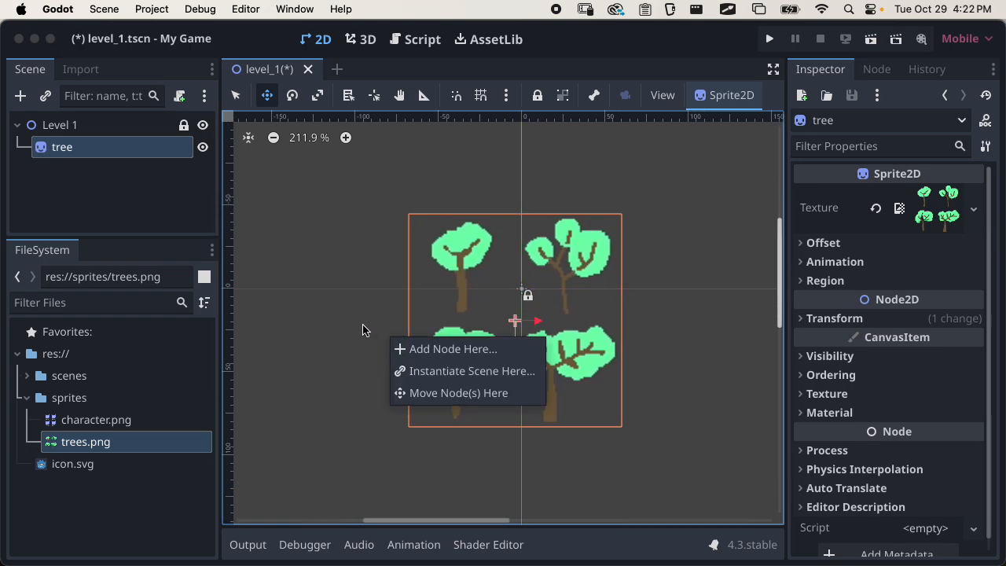
click(361, 331)
drag(361, 331, 353, 312)
right_click(332, 343)
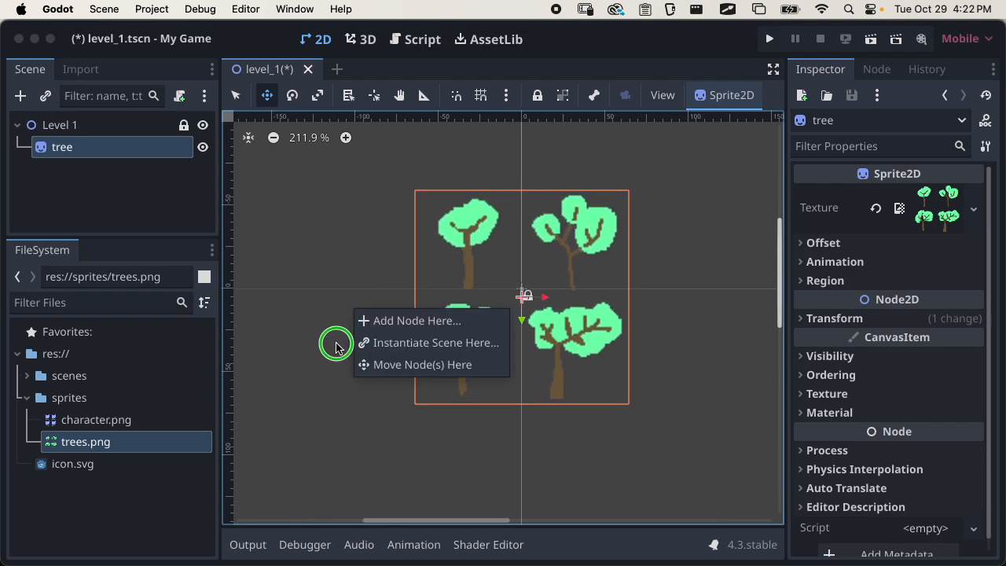
click(327, 334)
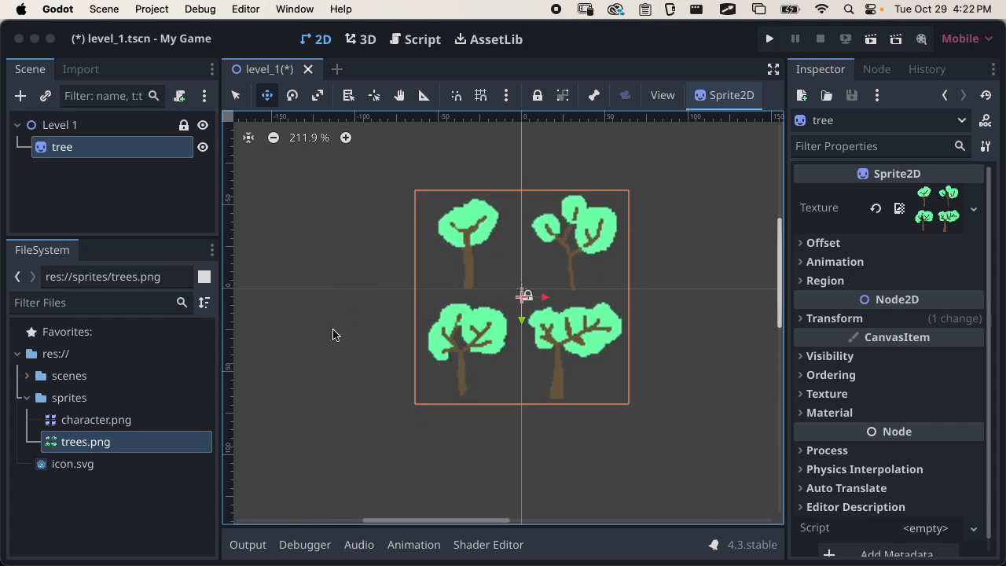
Browse the editor commands listed in the Command Palette and close it
click(257, 15)
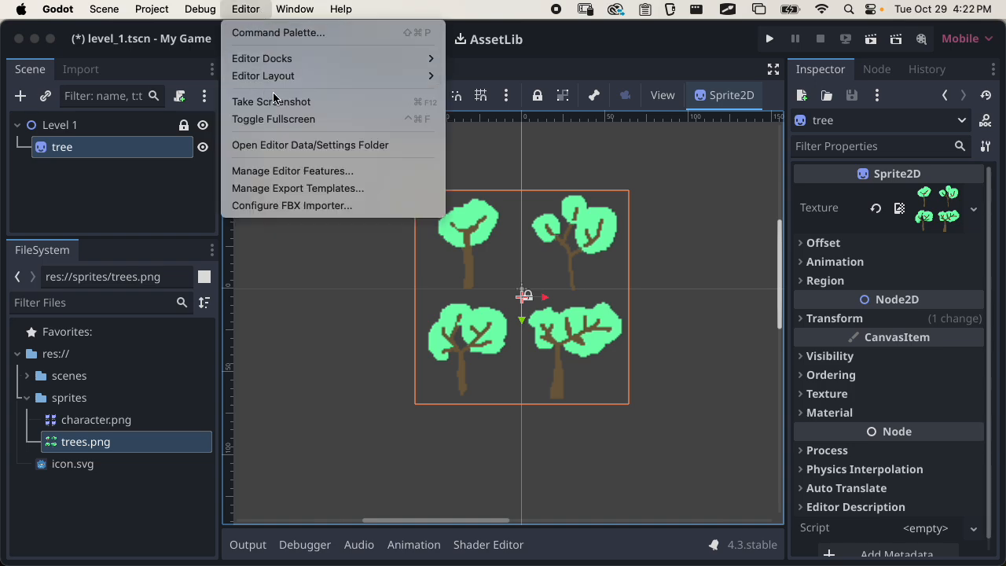
click(329, 34)
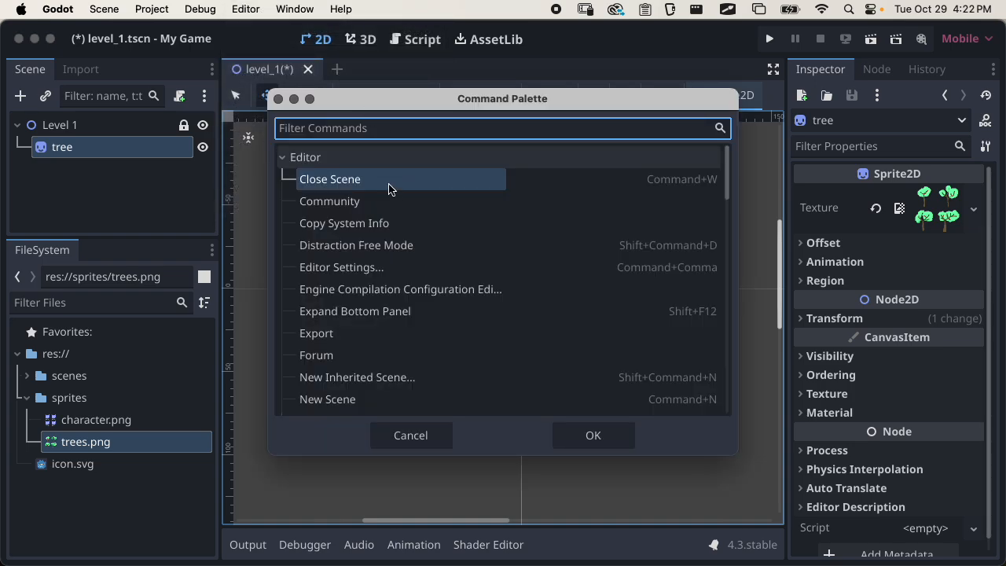
scroll(389, 252, down, 5)
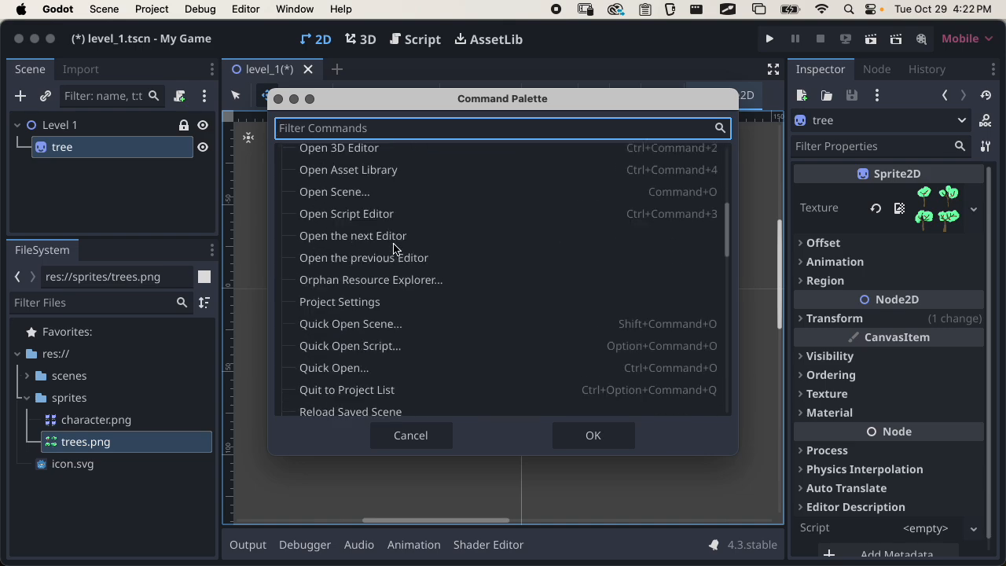
scroll(397, 240, up, 5)
click(279, 99)
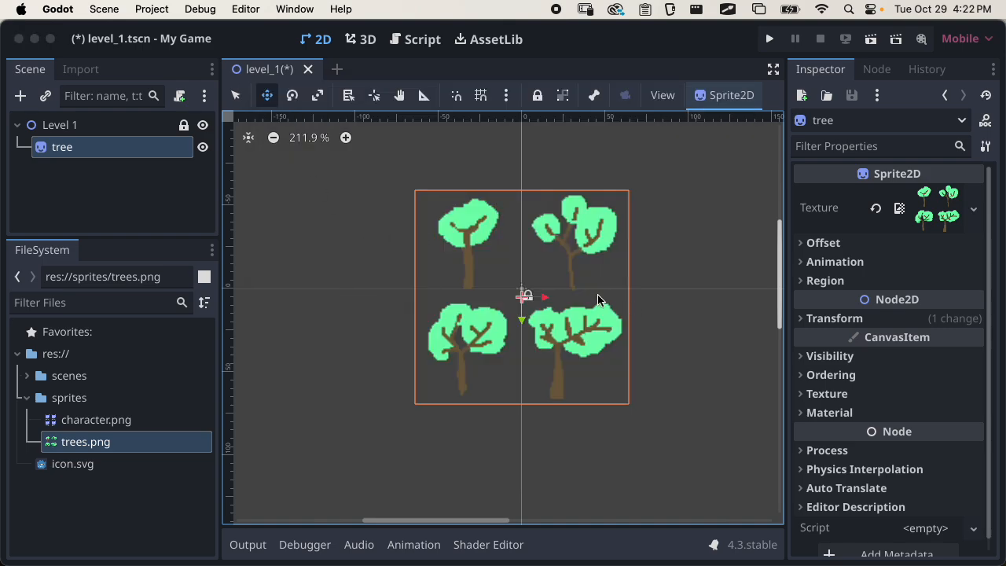
Move the tree sprite left of the origin and split its texture into 2 Hframes and 2 Vframes
drag(501, 271, 431, 251)
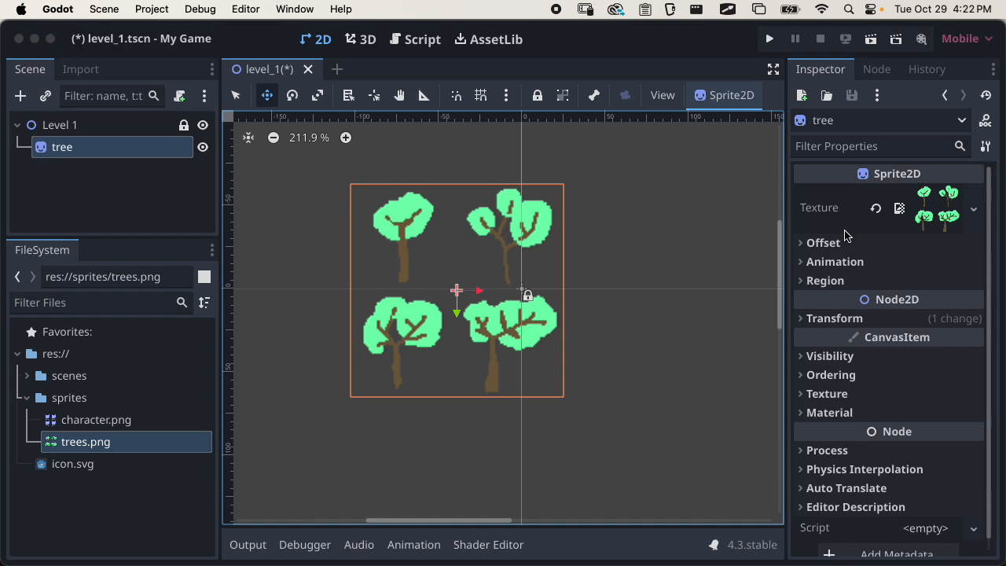
click(832, 264)
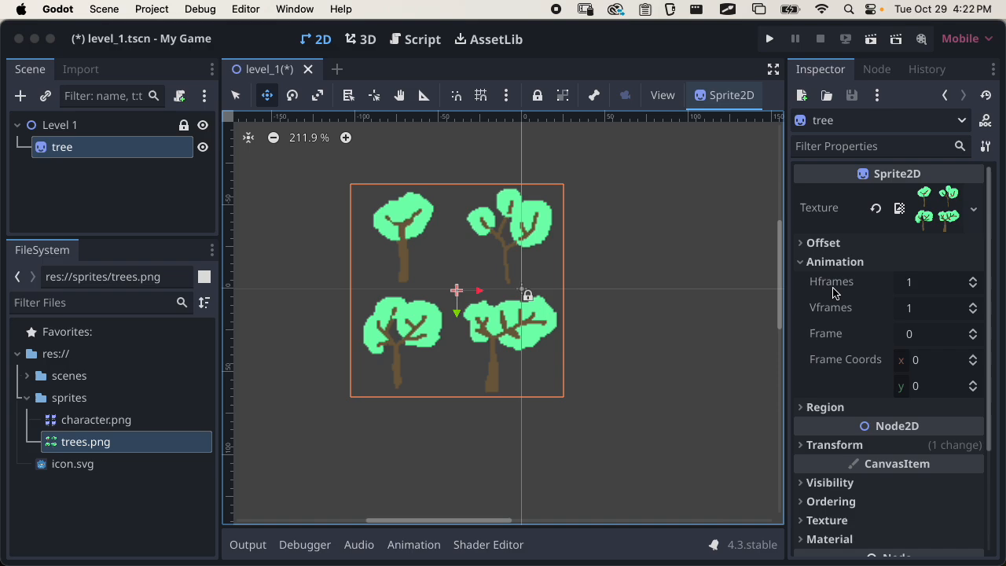
click(826, 286)
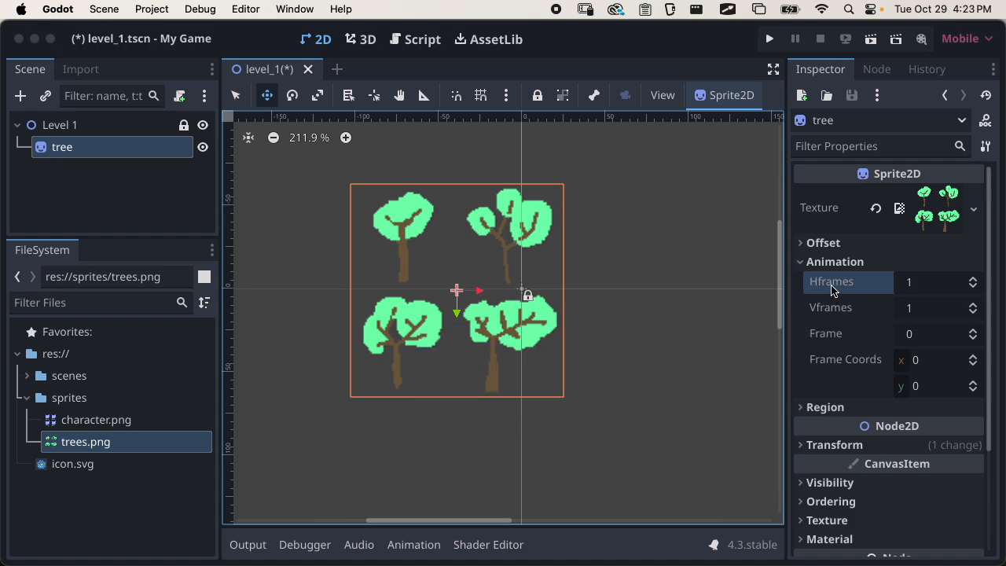
mouse_move(820, 289)
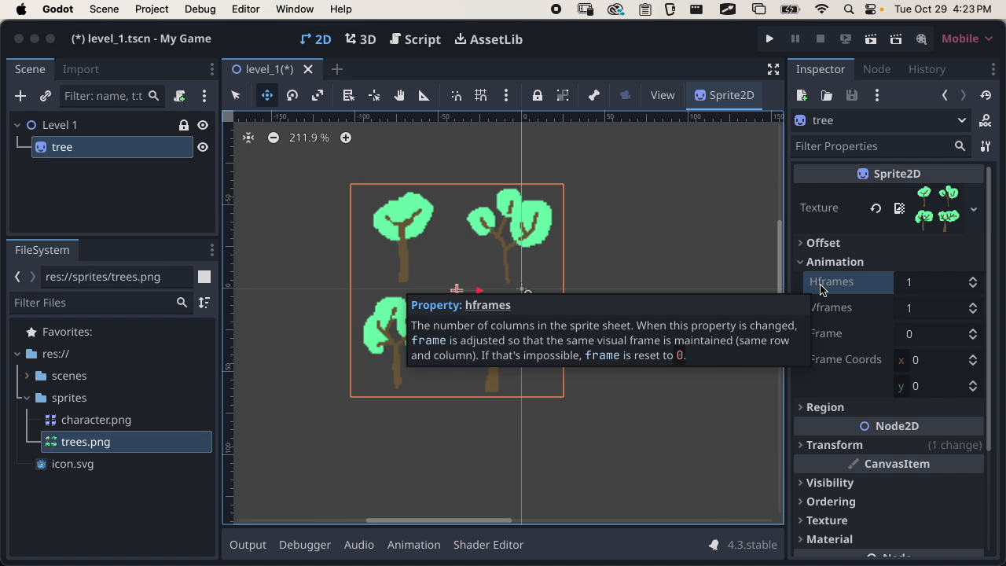
mouse_move(832, 310)
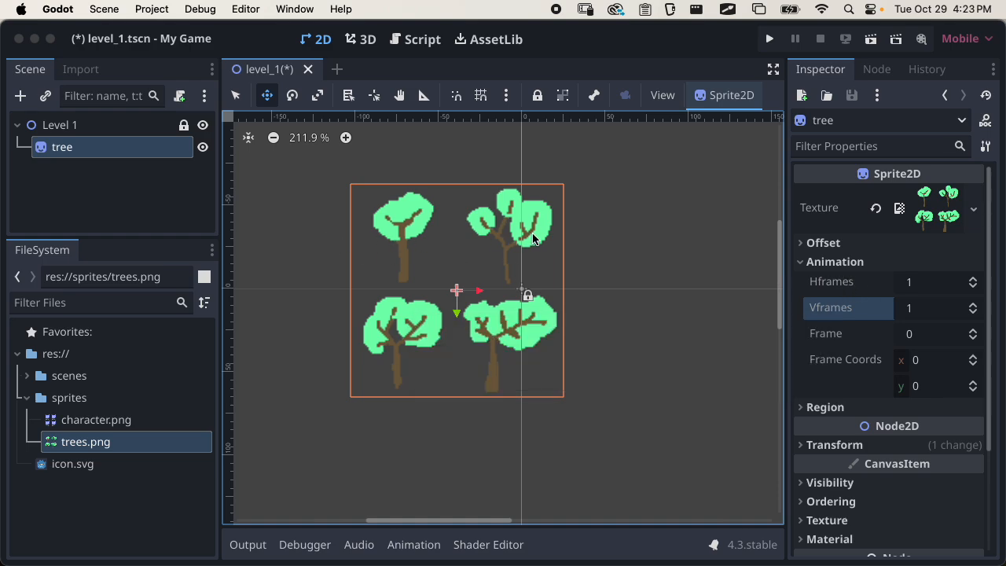
click(973, 278)
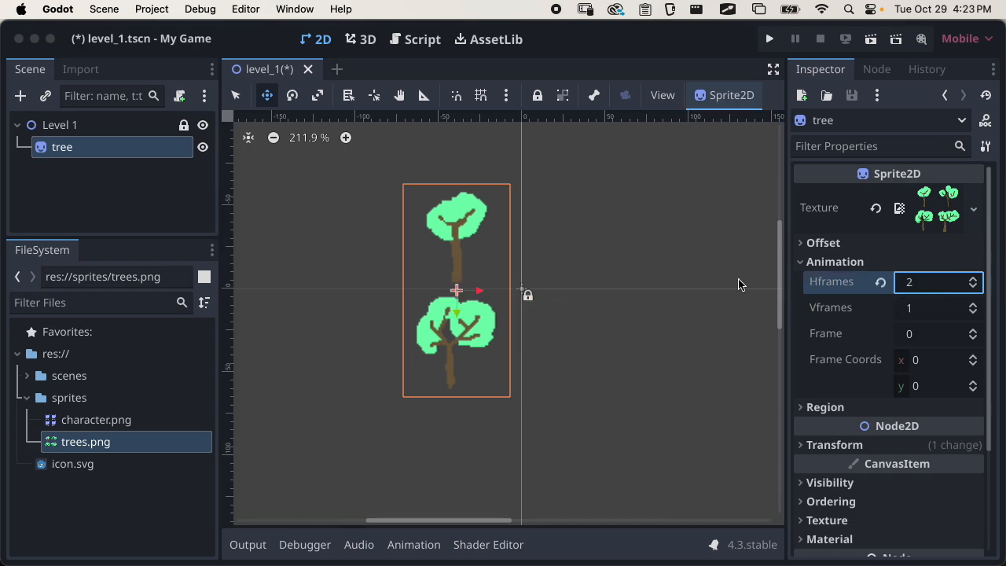
click(973, 304)
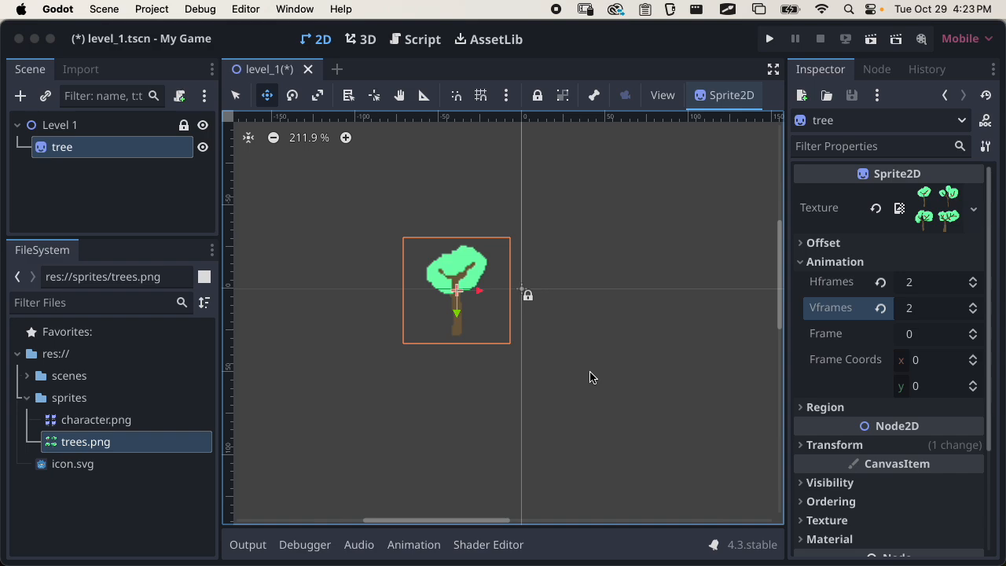
Move the single-tree sprite so its frame sits just below and to the right of the scene origin
drag(462, 294, 608, 346)
scroll(507, 344, up, 1)
middle_drag(518, 357, 316, 297)
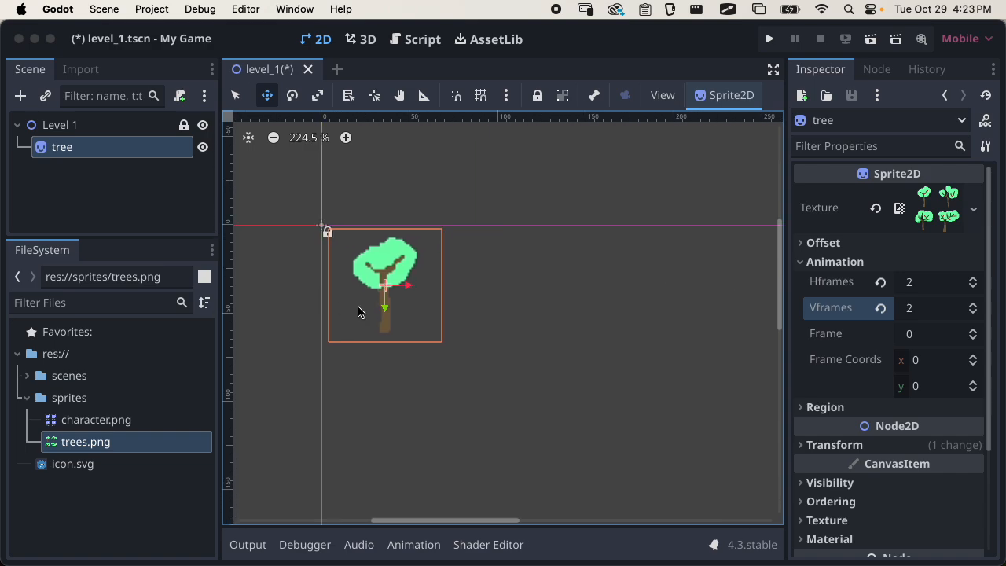
Duplicate the tree node and place the copy to the right of the original tree
click(68, 148)
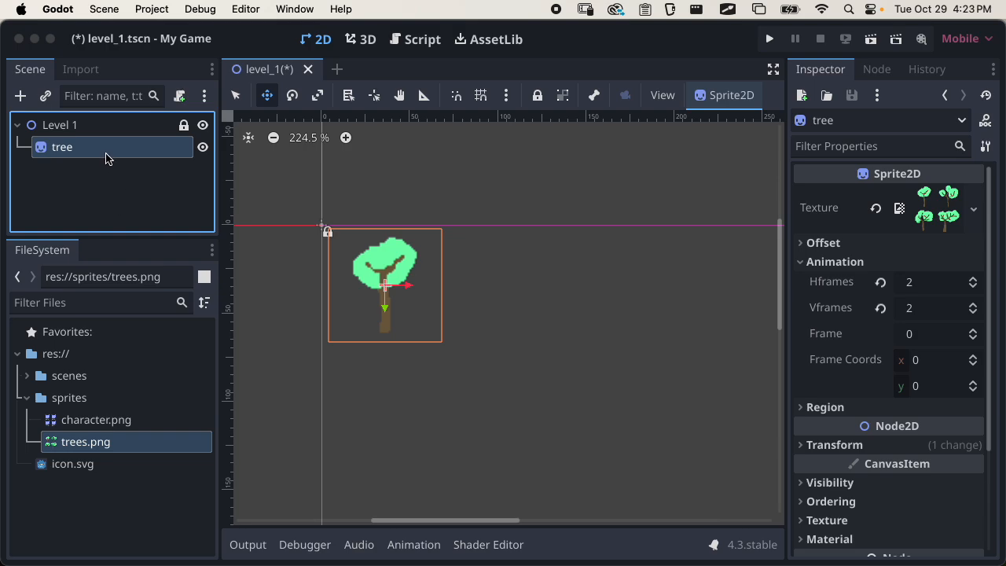
right_click(89, 156)
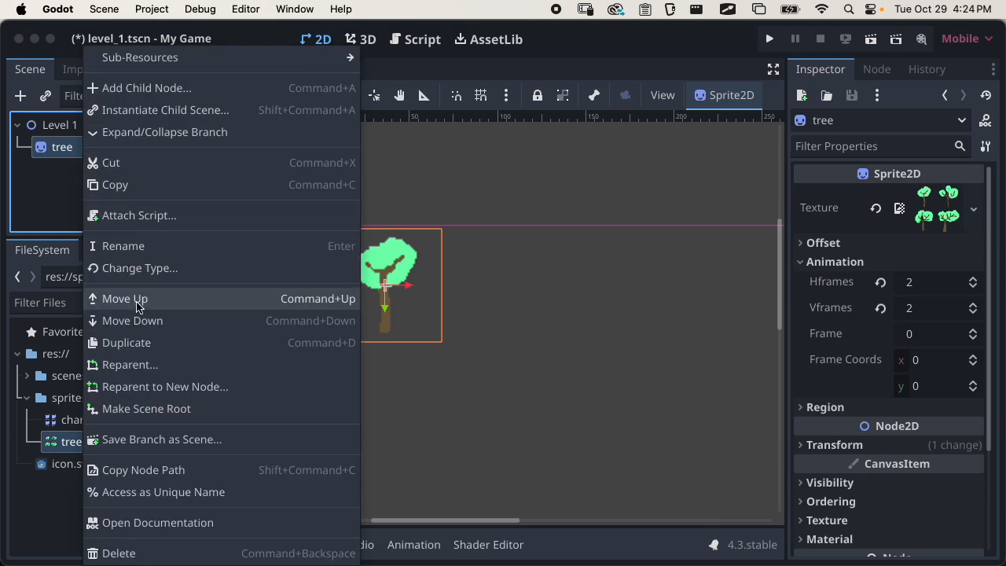
click(61, 202)
key(super+d)
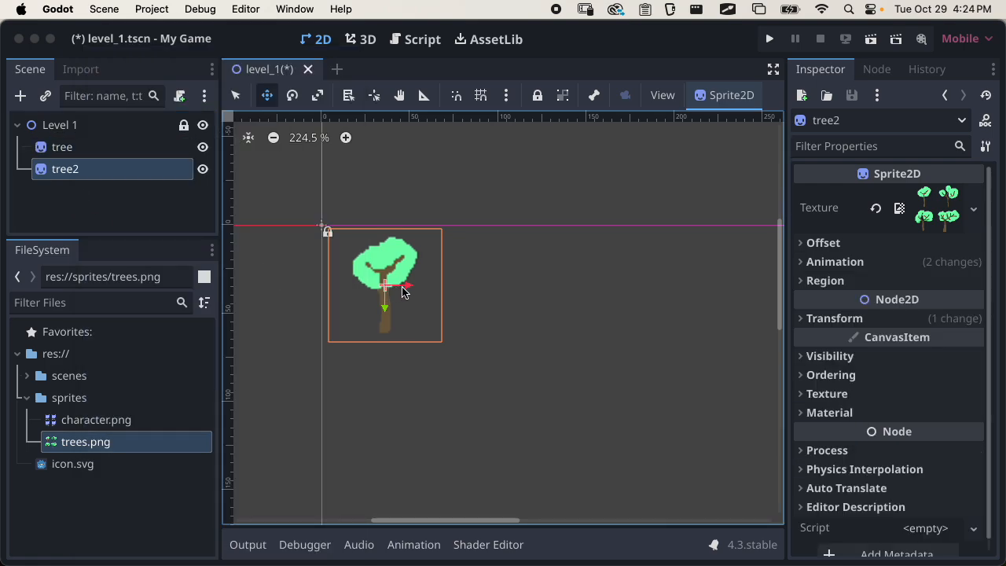
drag(409, 290, 506, 283)
Switch to select mode and set the animation Frame of tree2 to 1
click(235, 95)
click(858, 264)
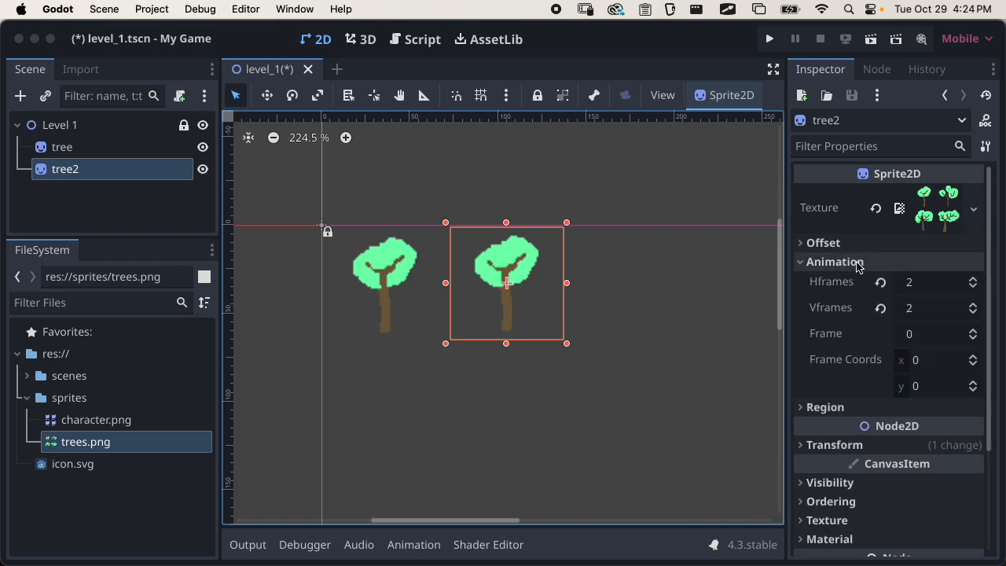
click(974, 331)
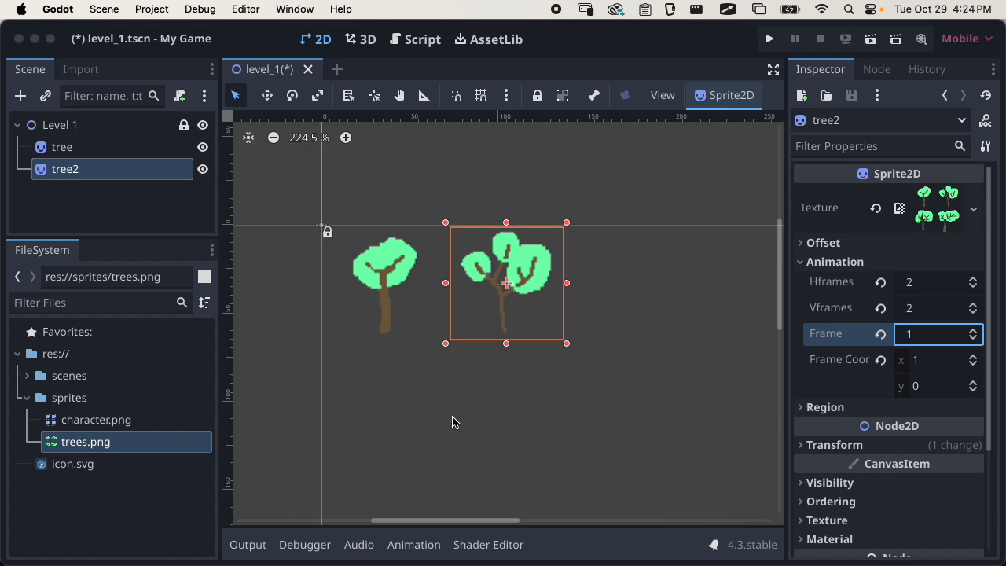
Select tree2 and move it slightly down and to the right
click(501, 285)
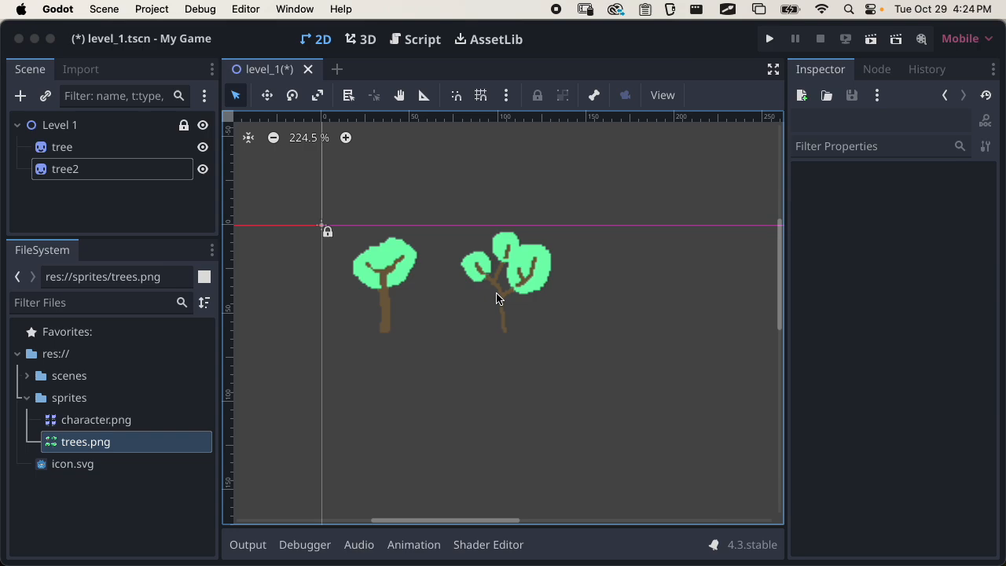
click(494, 289)
click(58, 168)
click(534, 260)
click(505, 276)
click(164, 183)
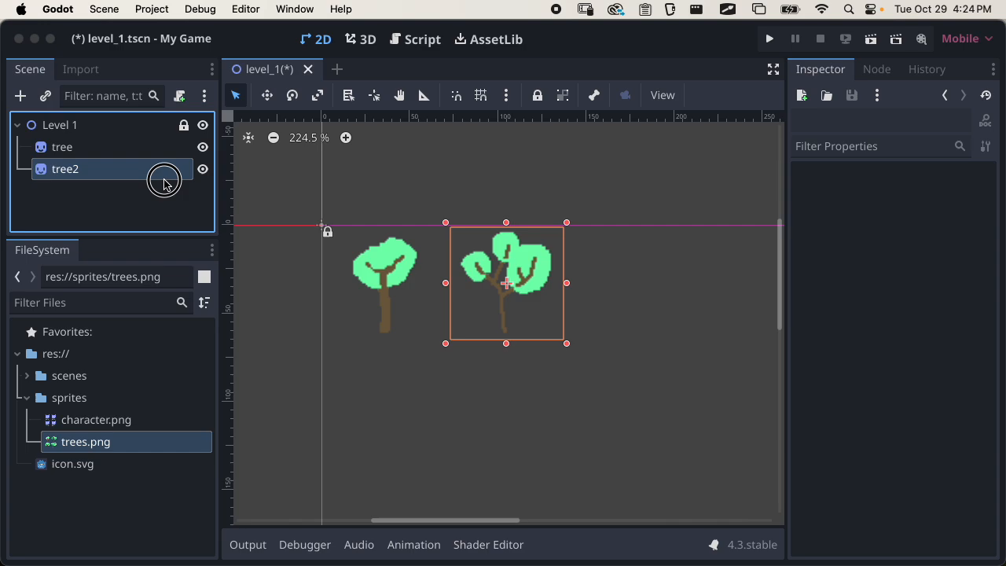
click(508, 285)
click(512, 280)
drag(514, 281, 529, 222)
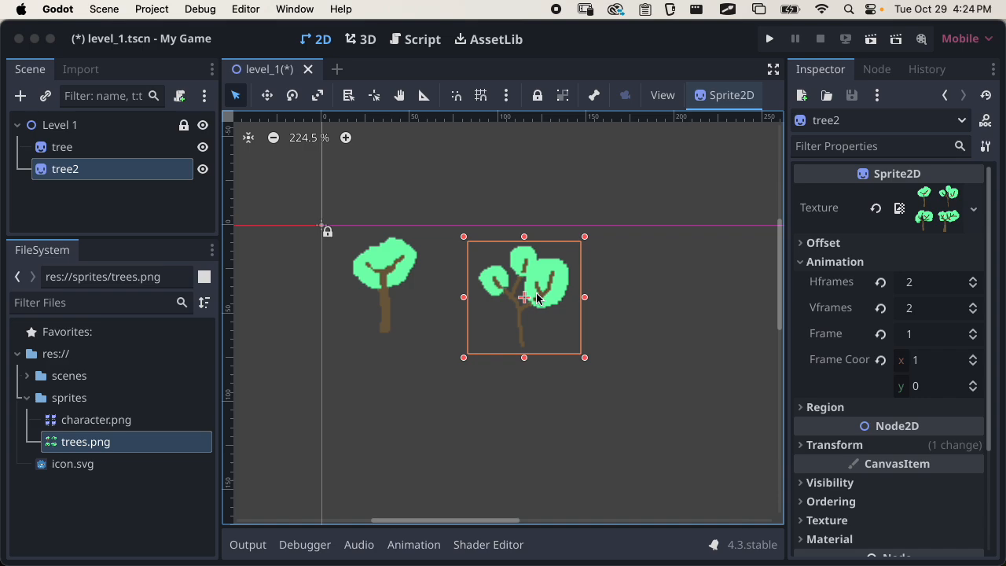
Turn on grid snapping and align both tree sprites to the grid, with the first tree's frame corner at the origin
click(484, 97)
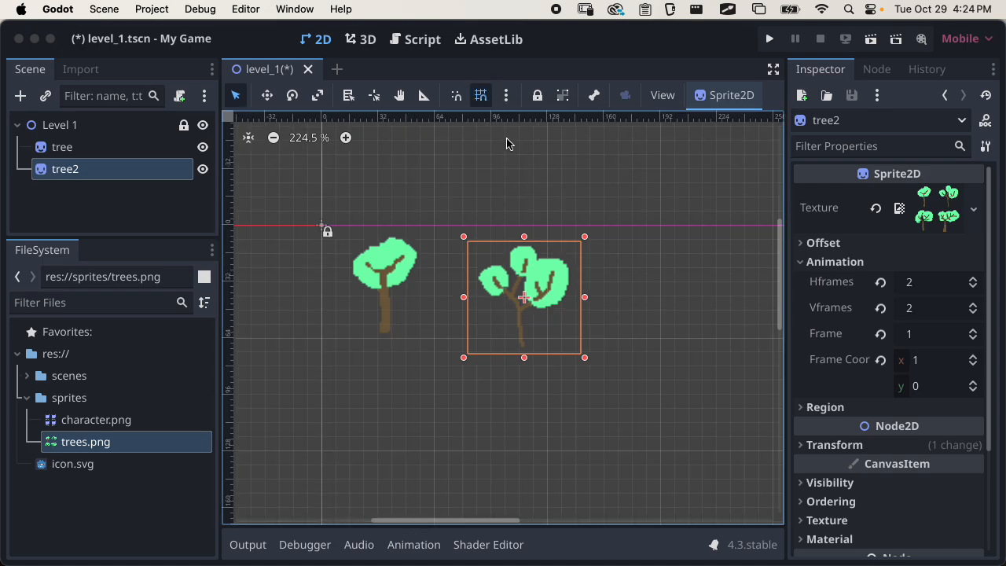
drag(518, 299, 522, 240)
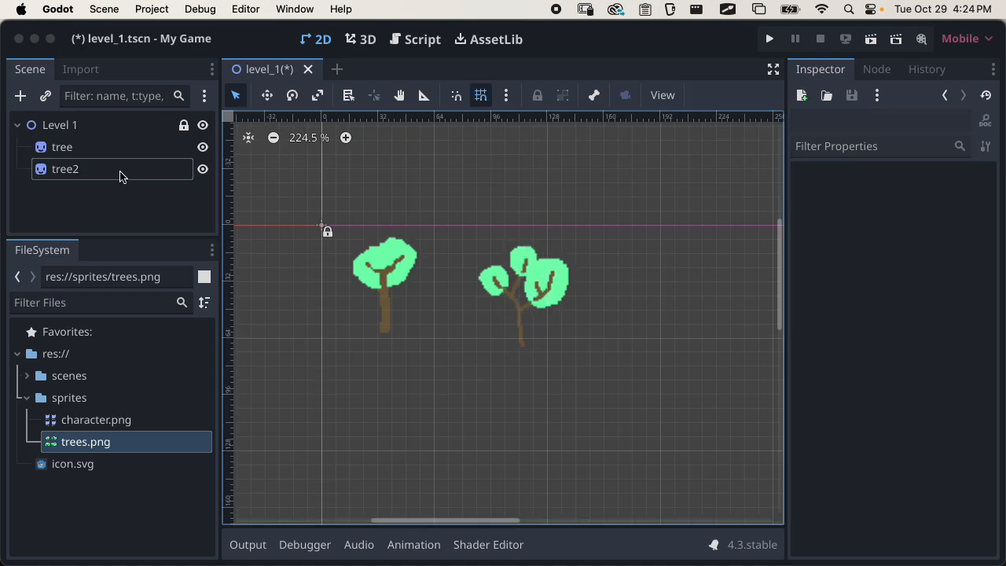
click(120, 172)
mouse_move(523, 299)
mouse_down()
mouse_move(553, 310)
mouse_move(527, 294)
mouse_move(525, 305)
mouse_move(514, 265)
mouse_move(535, 226)
mouse_move(490, 298)
mouse_move(487, 283)
mouse_move(479, 288)
mouse_move(507, 285)
mouse_move(509, 294)
mouse_move(512, 253)
mouse_move(508, 278)
mouse_move(490, 274)
mouse_move(517, 286)
mouse_up()
click(535, 299)
drag(400, 286, 378, 288)
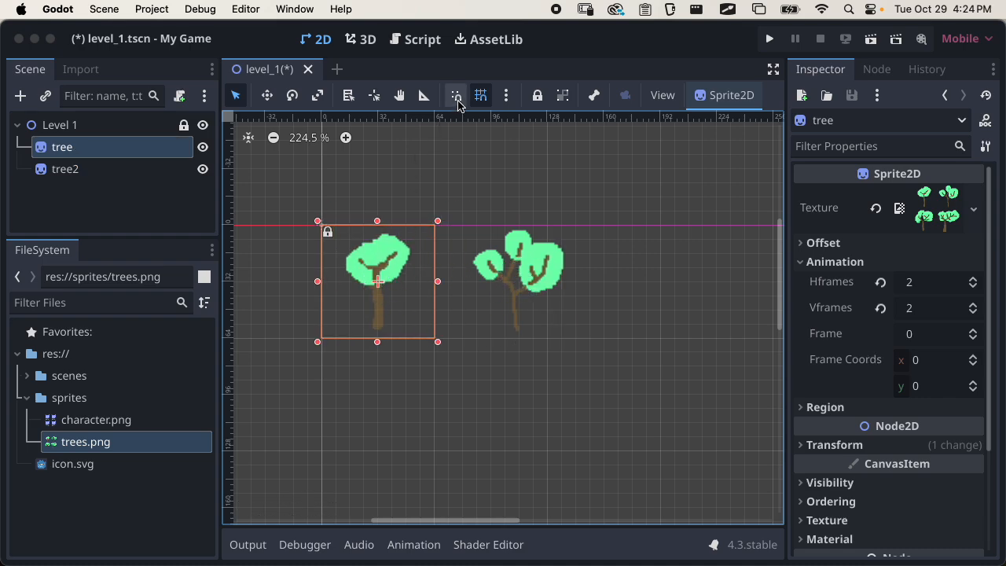
Turn on smart snapping and move tree2 left until its frame touches the first tree's frame at x = 64
click(451, 100)
mouse_move(381, 293)
mouse_down()
mouse_move(391, 281)
mouse_move(370, 285)
mouse_up()
click(516, 283)
key(Escape)
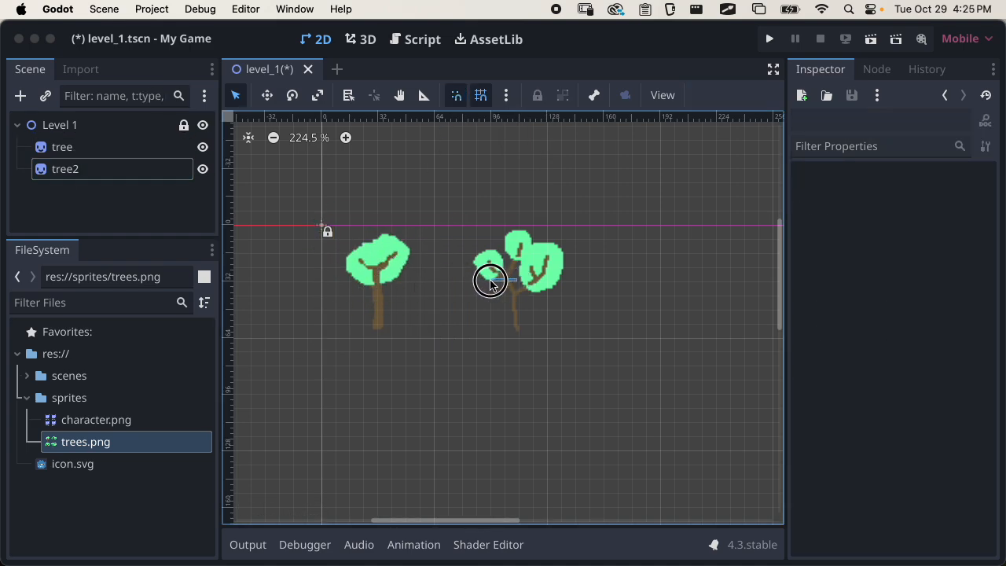
click(532, 287)
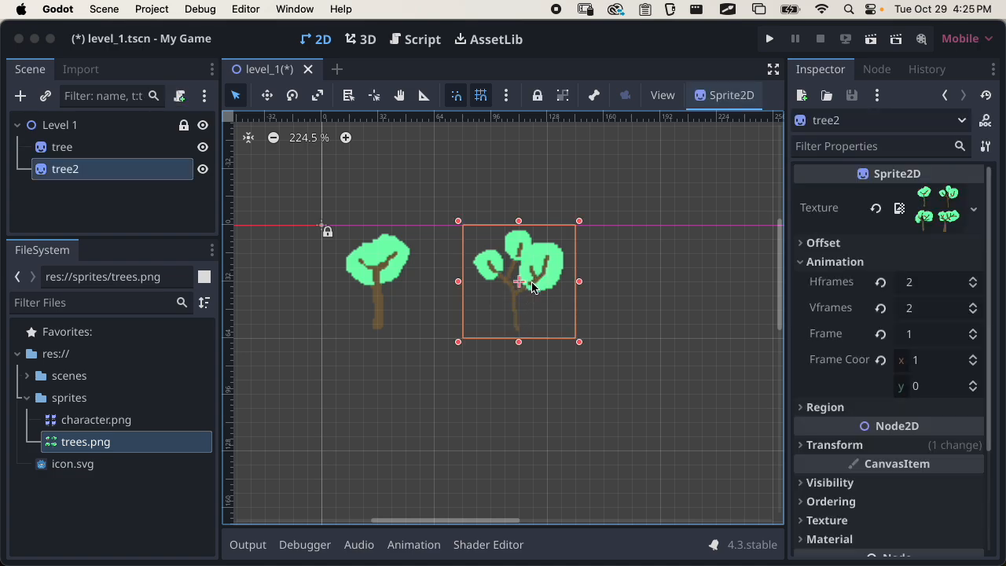
key(Escape)
click(521, 285)
key(Escape)
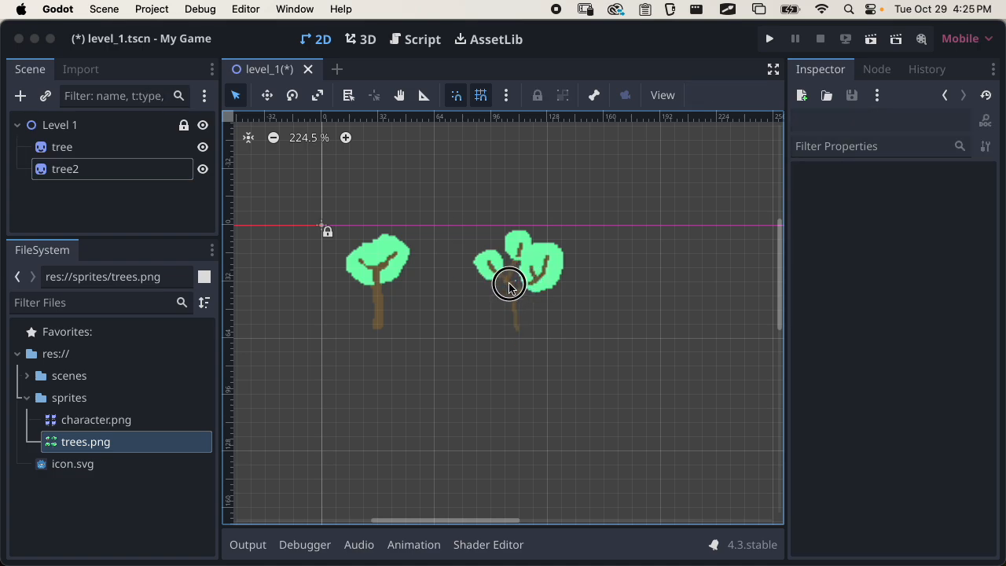
click(527, 289)
key(Escape)
click(521, 279)
mouse_move(522, 272)
mouse_down()
mouse_move(509, 275)
mouse_move(515, 254)
mouse_up()
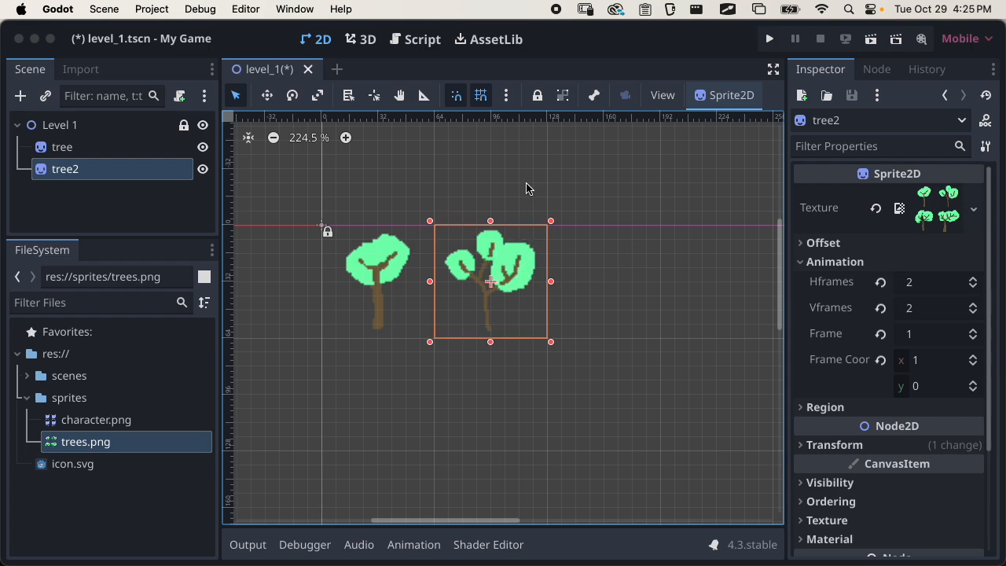
Set the snap grid step to 16 px by 16 px and move tree2 one grid step to the right
click(508, 100)
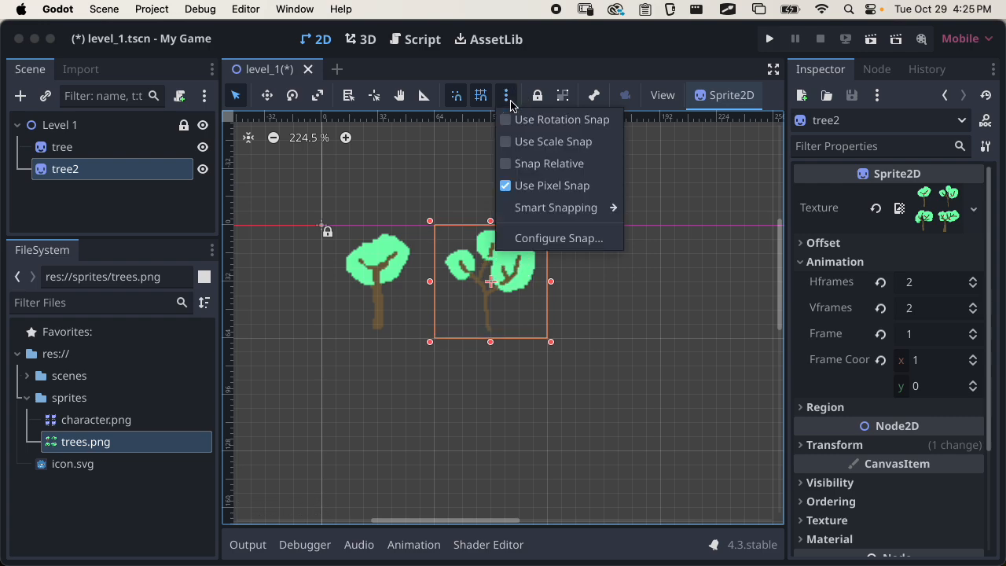
click(532, 239)
drag(503, 168, 577, 183)
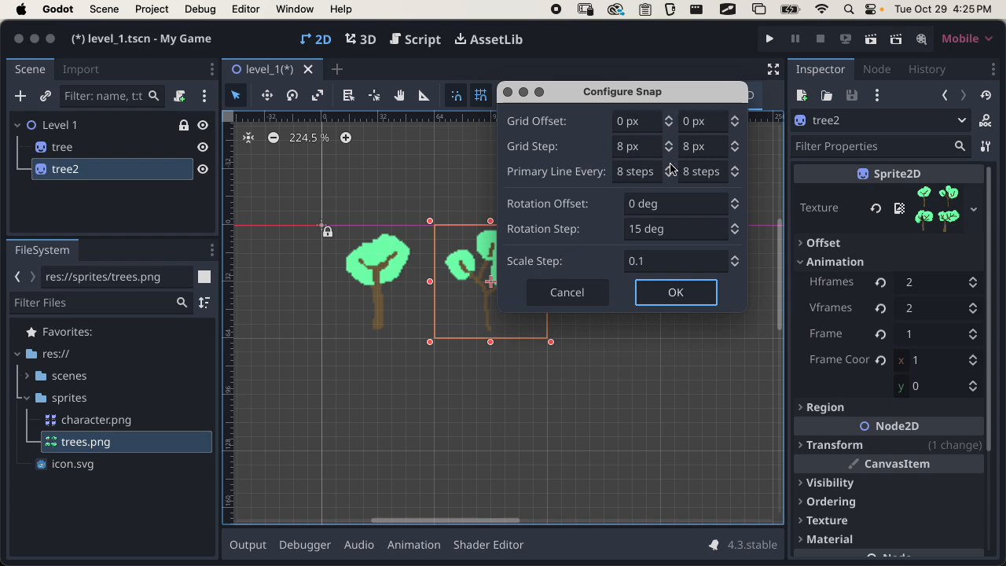
click(651, 147)
text(16)
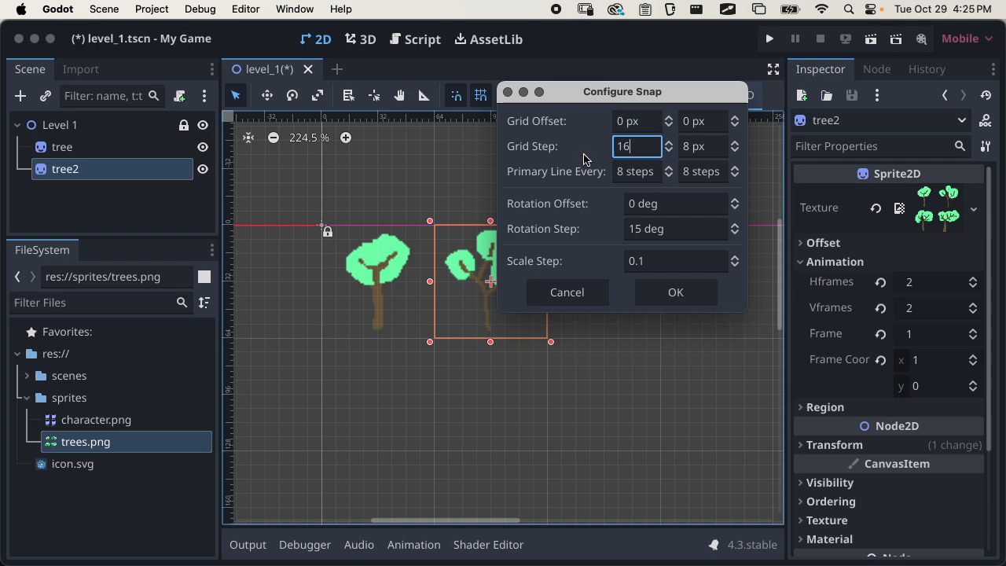
click(688, 146)
text(16)
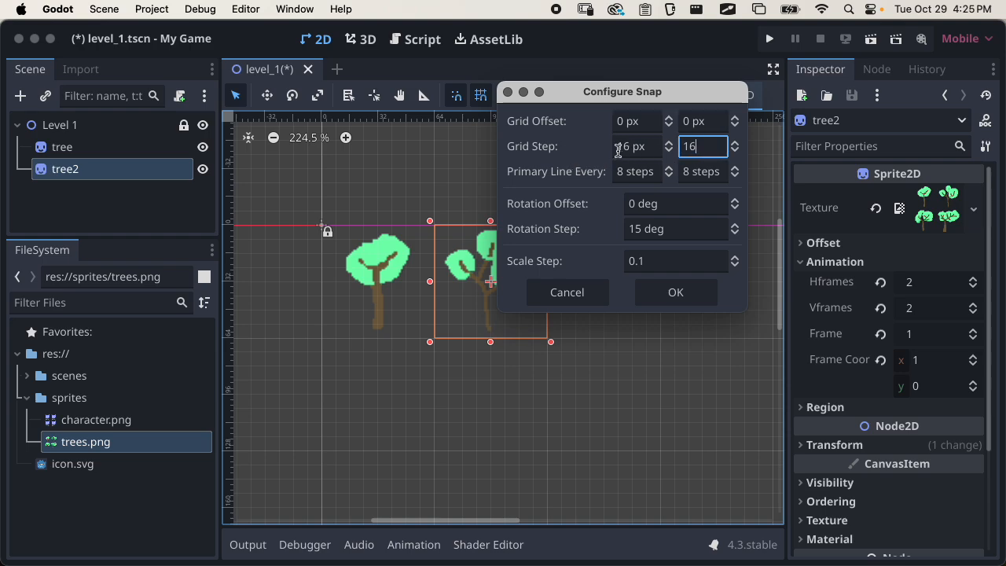
click(676, 289)
click(495, 281)
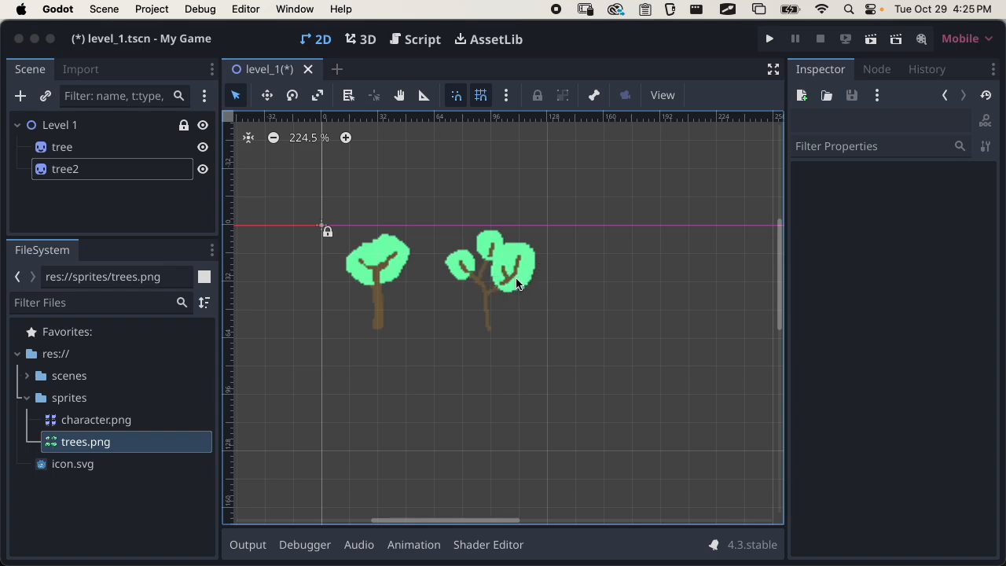
drag(495, 281, 537, 277)
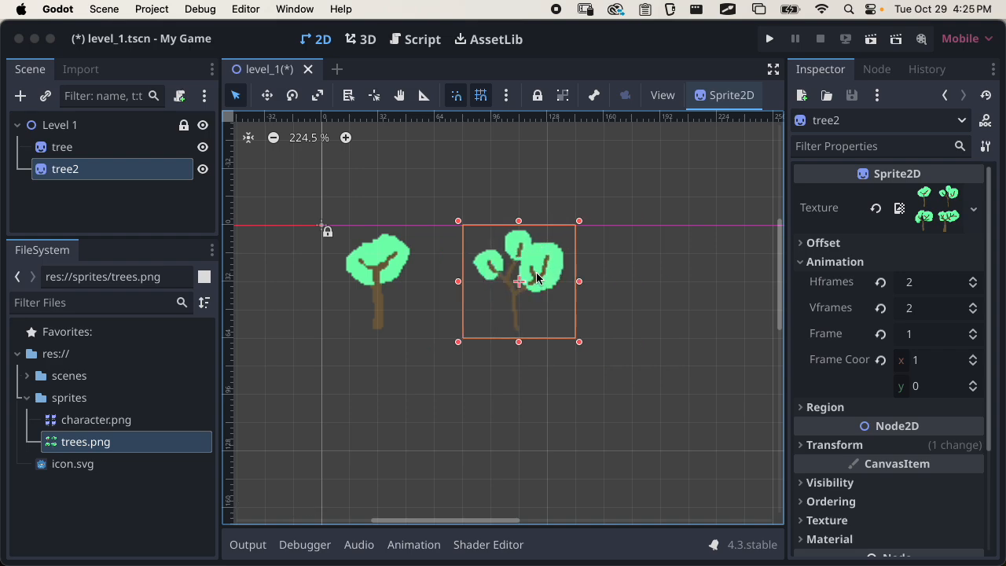
Turn off smart snapping, keep grid snapping on, and move tree2 back one grid step beside the first tree
click(485, 101)
click(464, 102)
click(481, 93)
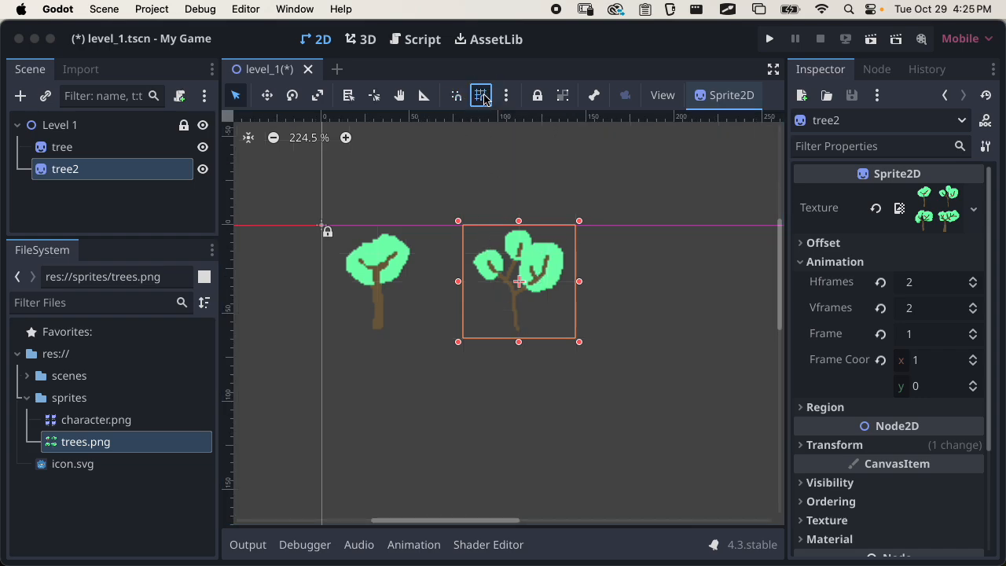
click(561, 267)
click(521, 278)
click(516, 279)
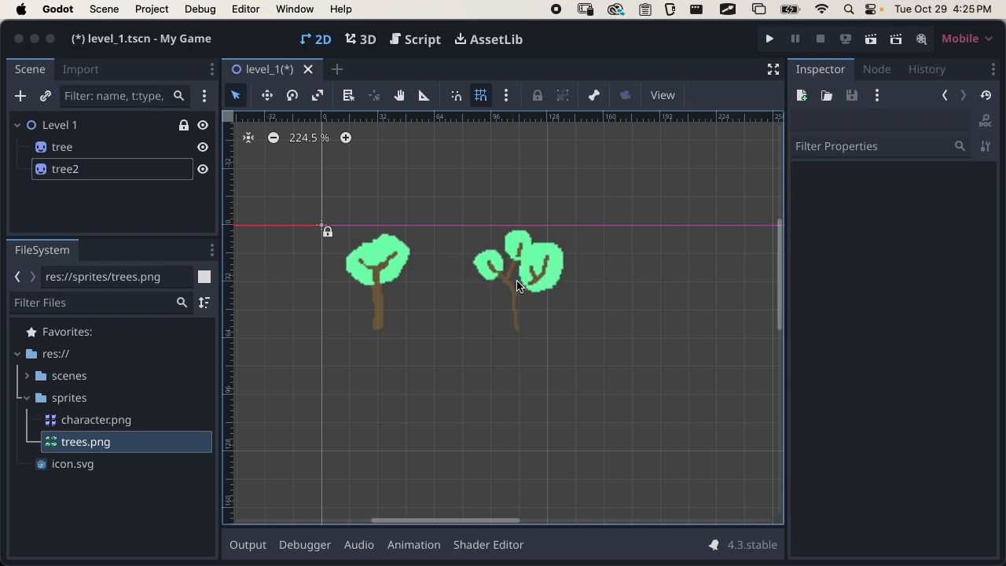
mouse_move(527, 279)
mouse_down()
mouse_move(531, 269)
mouse_move(510, 271)
mouse_move(534, 263)
mouse_move(513, 267)
mouse_up()
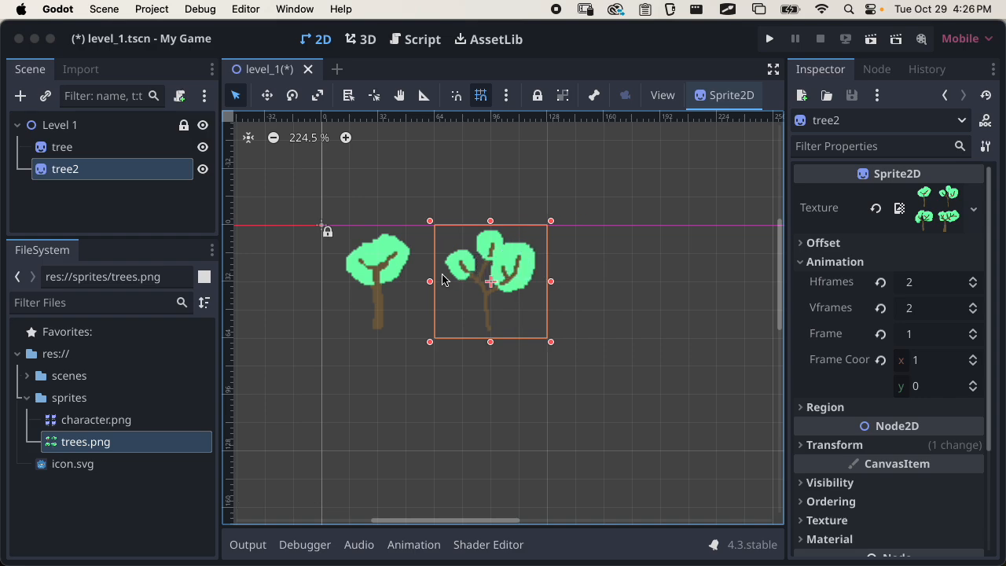
Duplicate tree2 and place the copy directly to its right, with its frame starting at x = 128
click(382, 364)
click(109, 169)
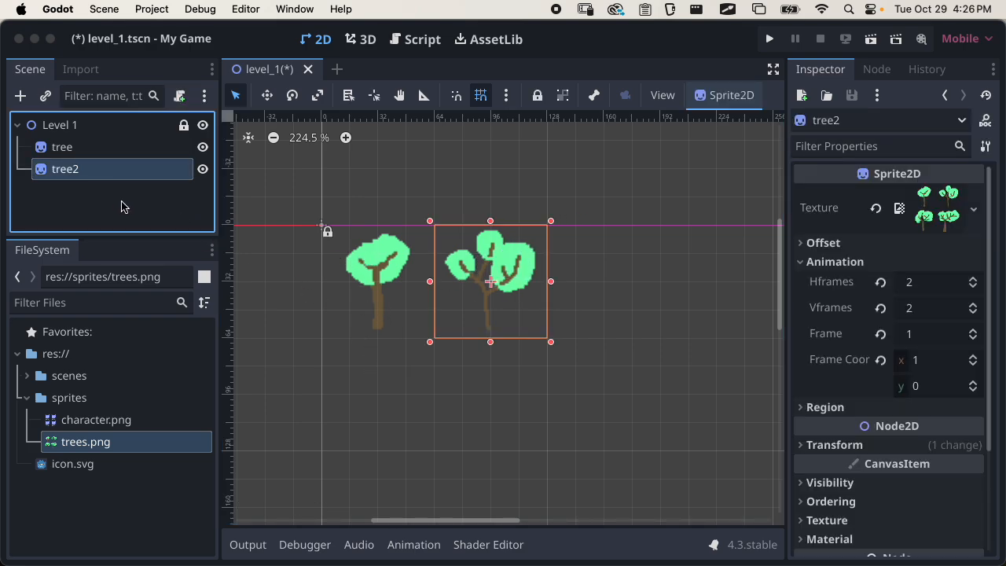
key(super+d)
drag(506, 285, 604, 281)
Set the x value of tree3's Frame Coords to 0
click(900, 261)
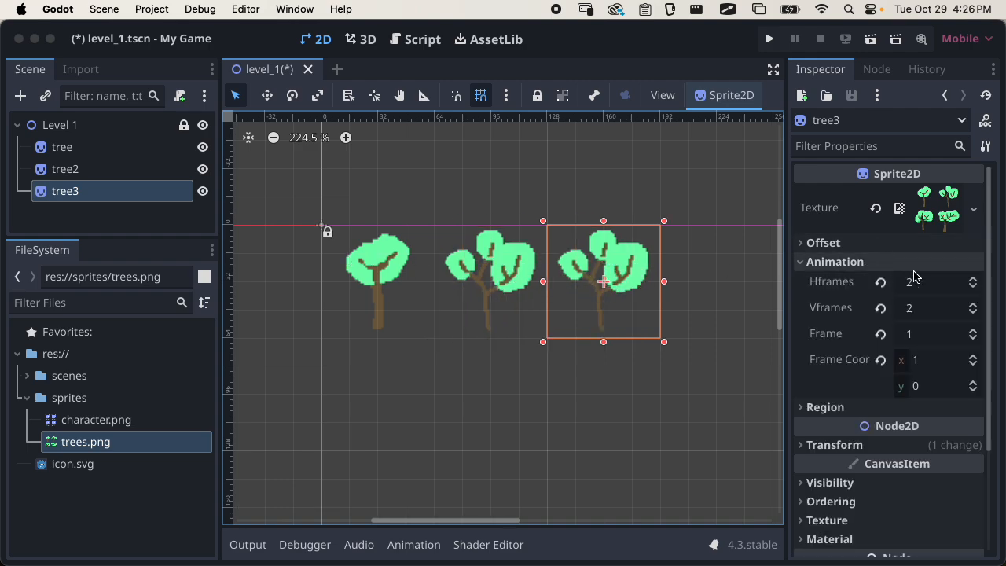
click(970, 360)
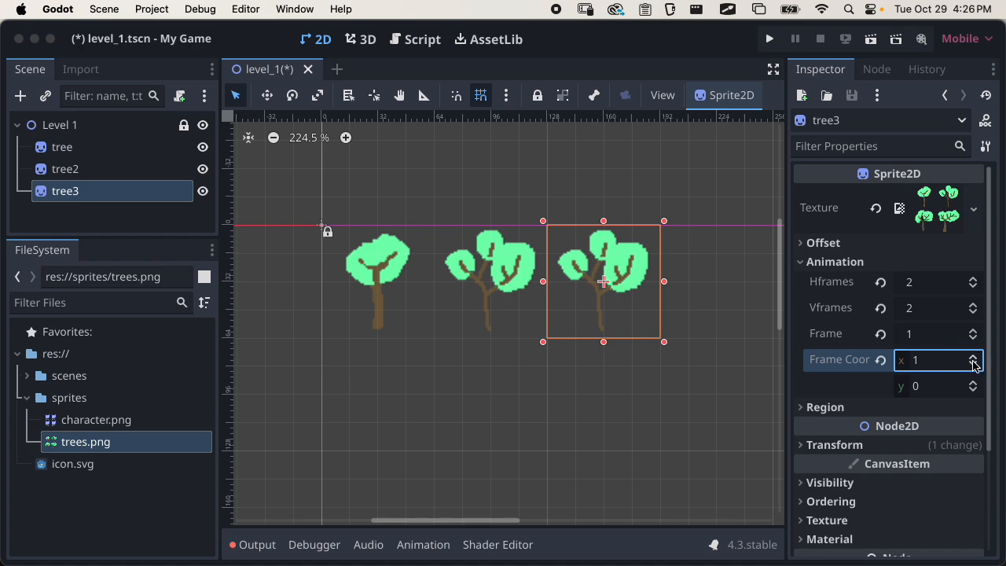
click(974, 365)
click(973, 356)
click(973, 366)
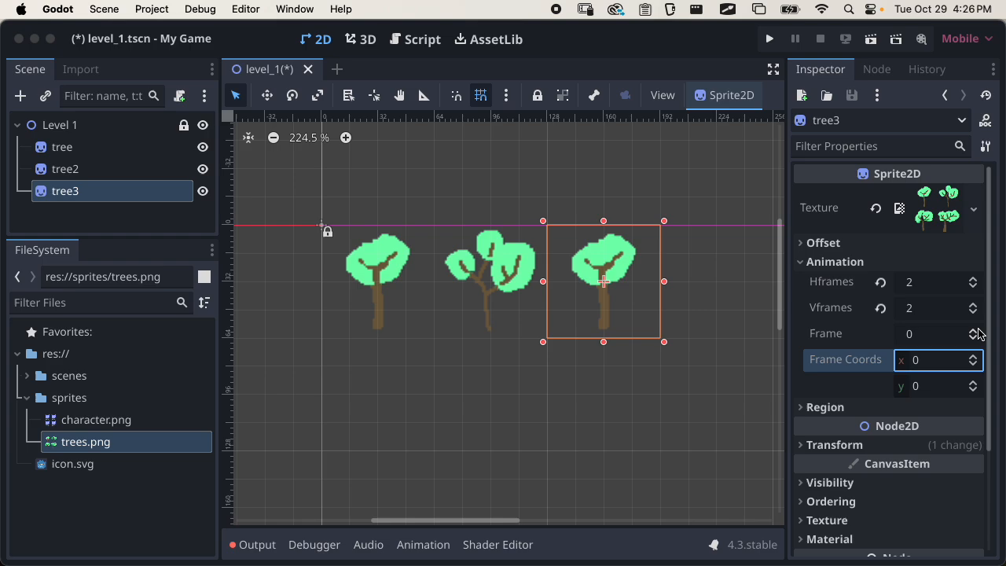
Set the Frame of tree3 to 2
click(973, 330)
click(972, 331)
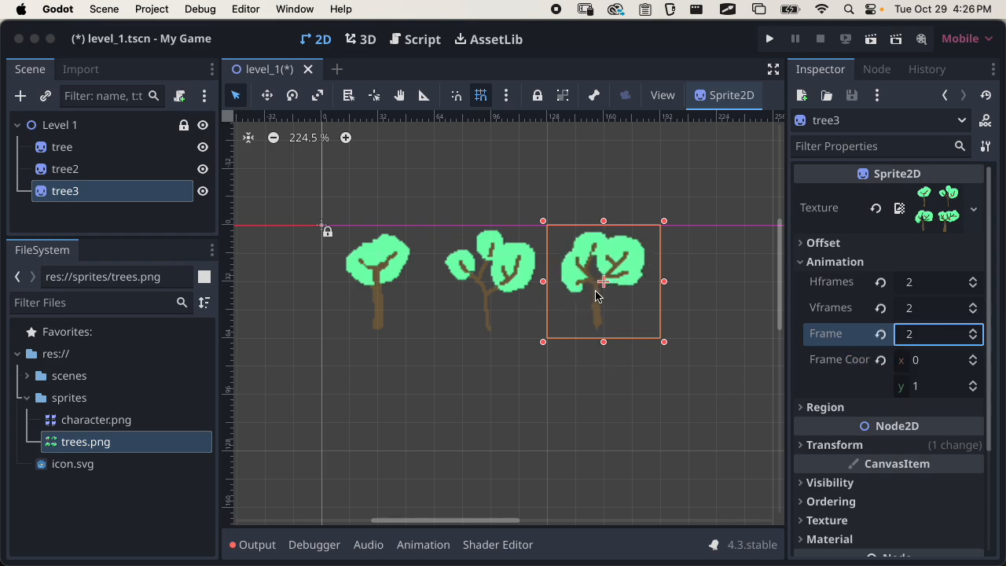
Duplicate tree3, place the copy directly to its right, and set the copy's Frame to 3
drag(604, 279, 721, 285)
key(super+d)
click(896, 263)
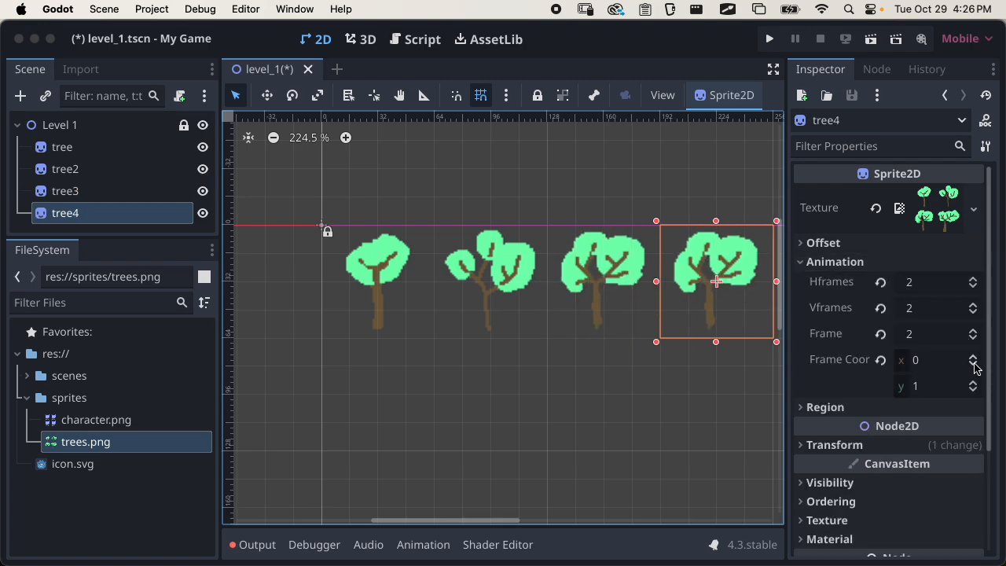
click(974, 330)
click(549, 384)
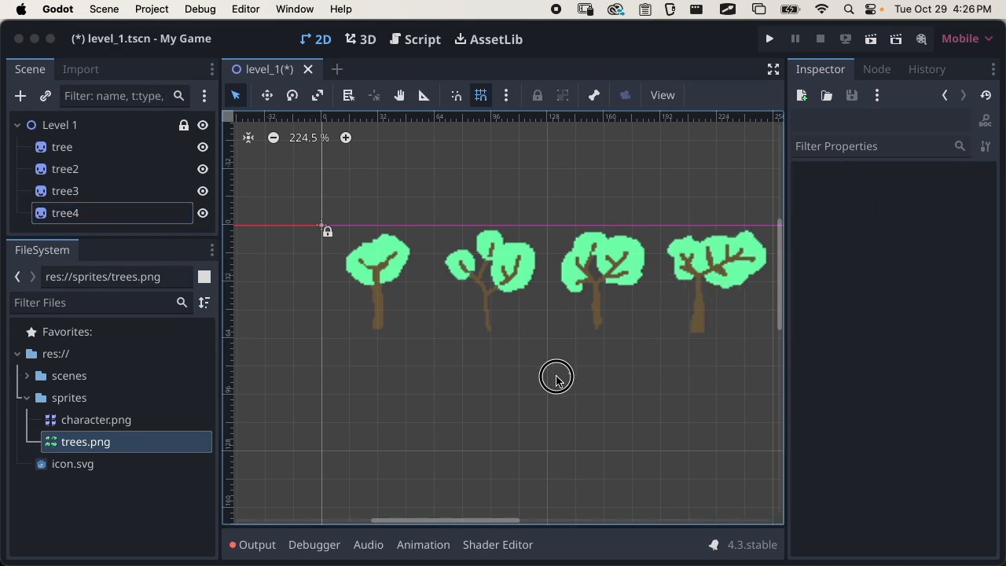
Enlarge the scene tree's height to make room for more nodes, and select tree4
right_click(506, 368)
click(506, 367)
middle_drag(549, 361, 490, 381)
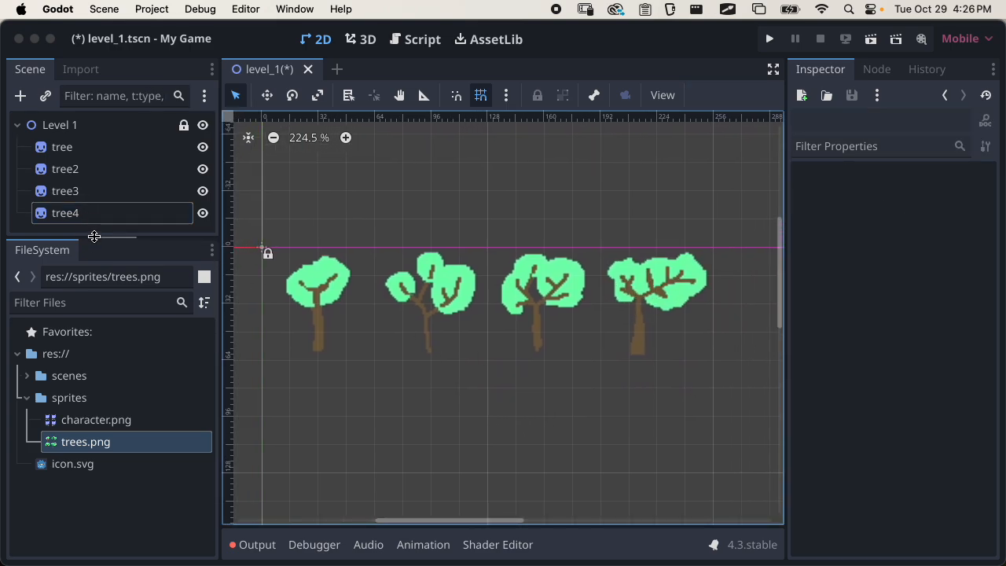
drag(94, 235, 96, 312)
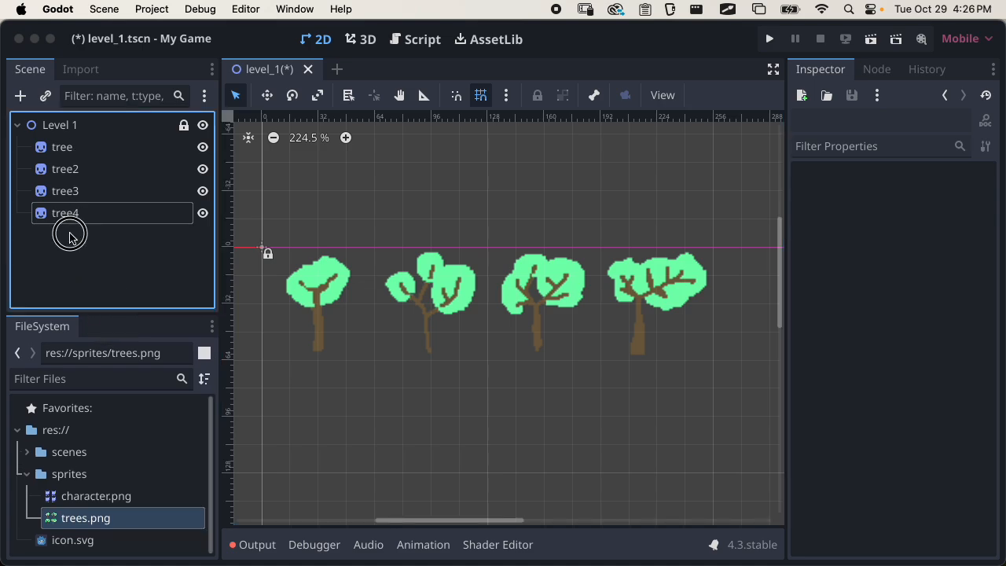
click(71, 221)
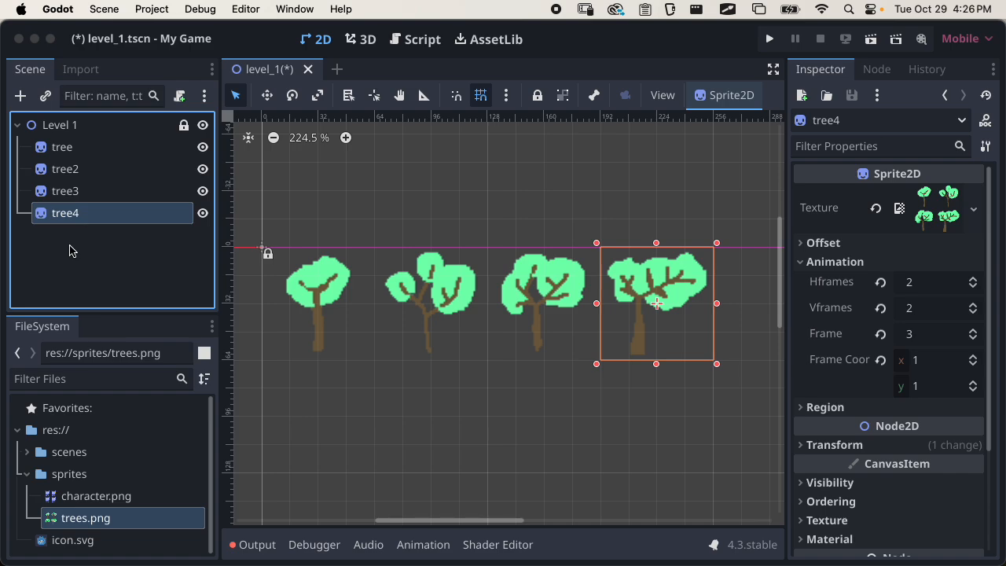
Add a Node2D as a child of Level 1 and rename it trees
click(52, 126)
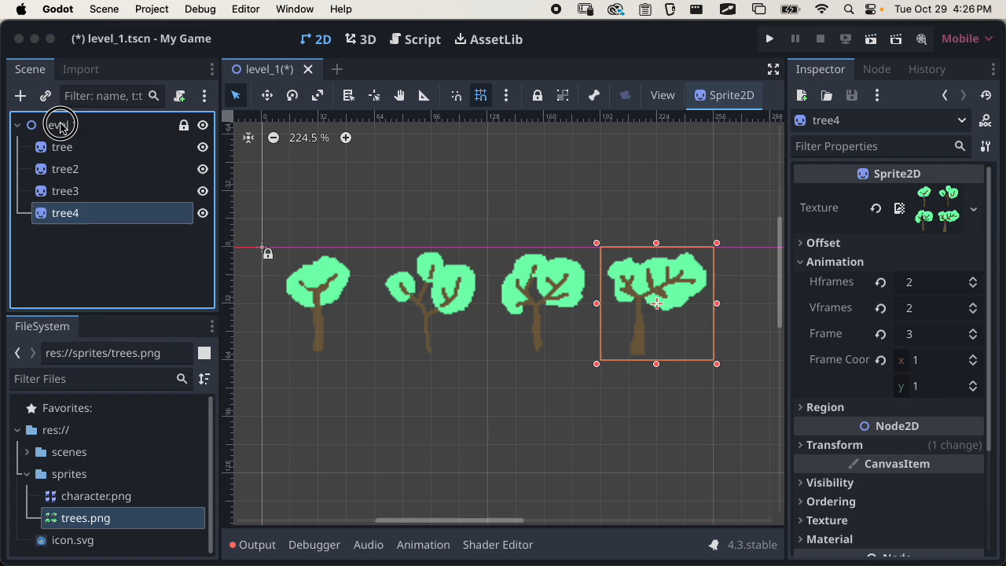
click(21, 98)
click(339, 194)
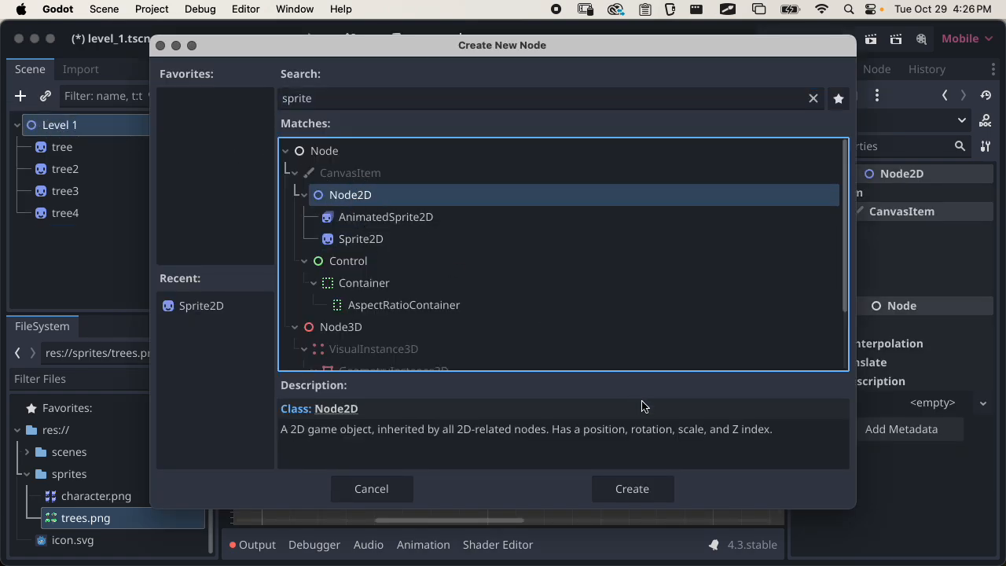
click(634, 487)
double_click(90, 241)
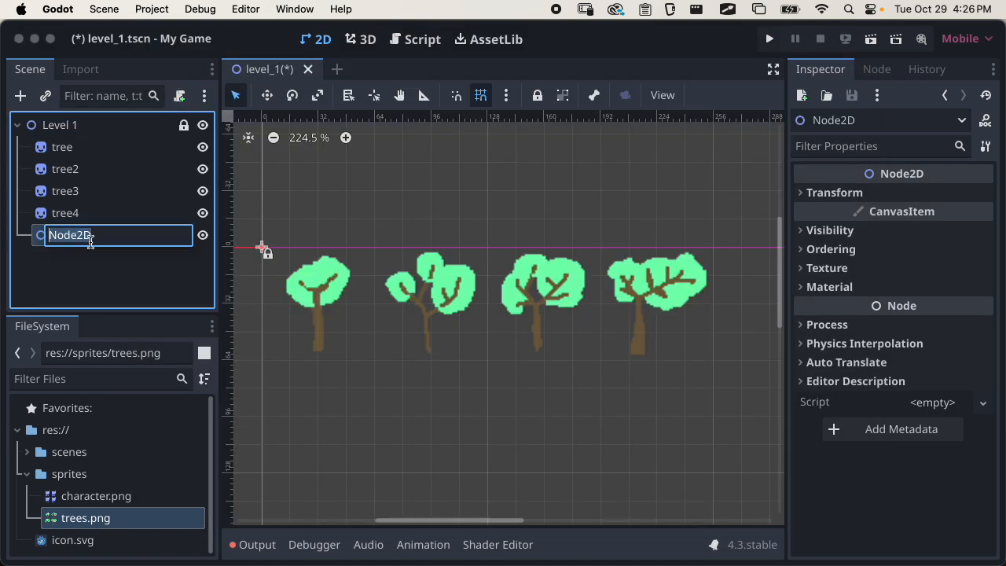
text(trees)
key(Return)
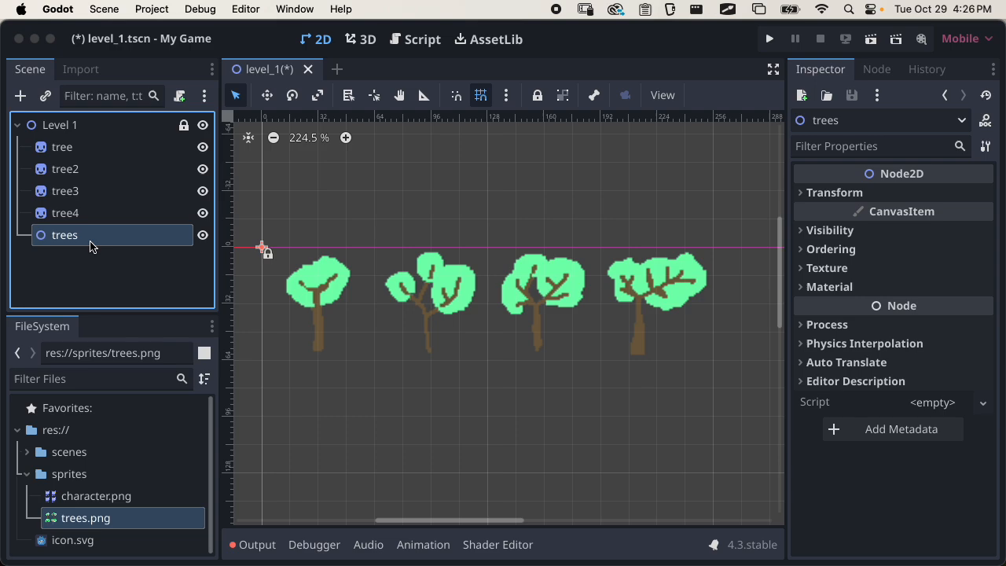
Select tree, tree2, tree3 and tree4 together and make them children of the trees node
click(75, 147)
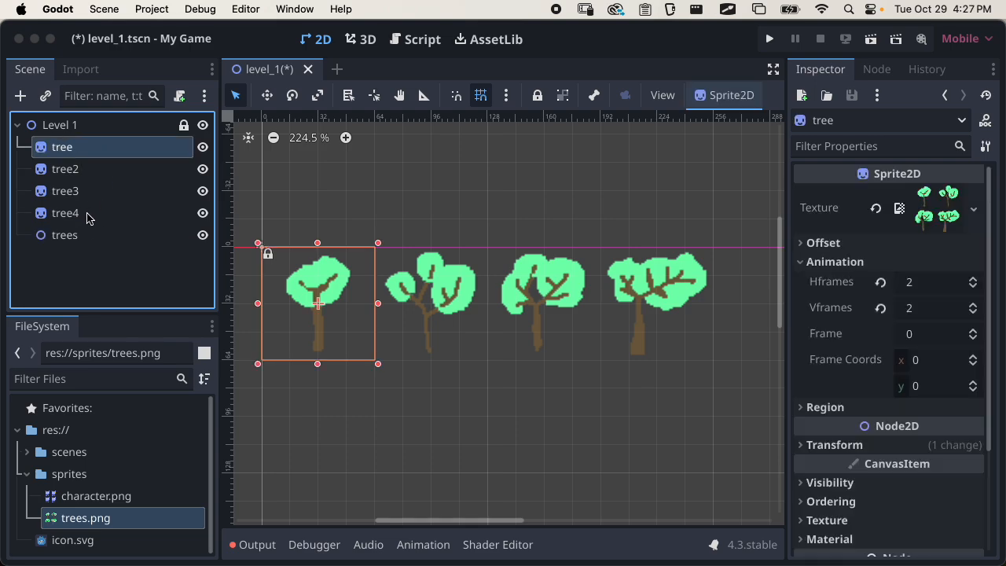
shift+click(87, 217)
double_click(75, 148)
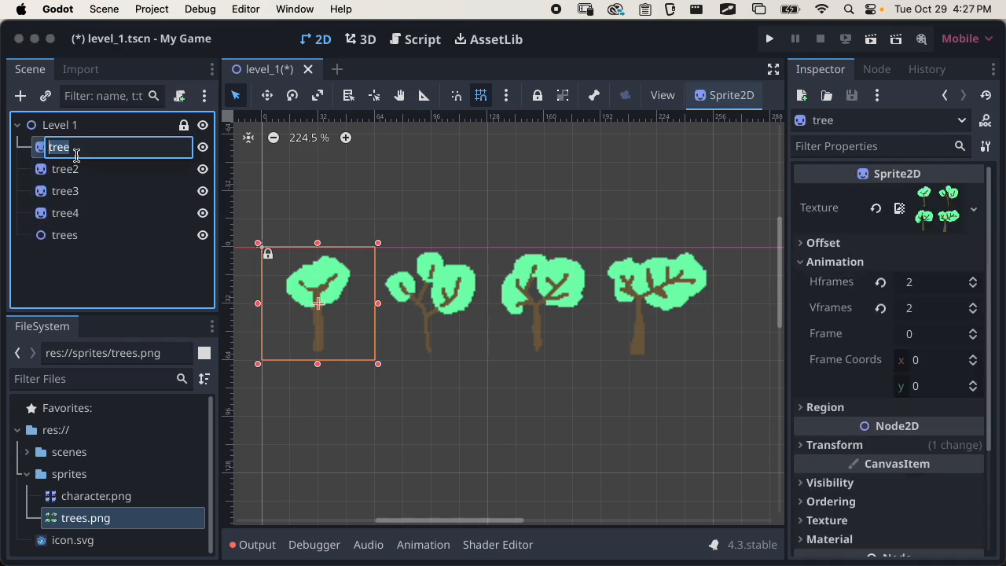
key(Escape)
shift+click(82, 215)
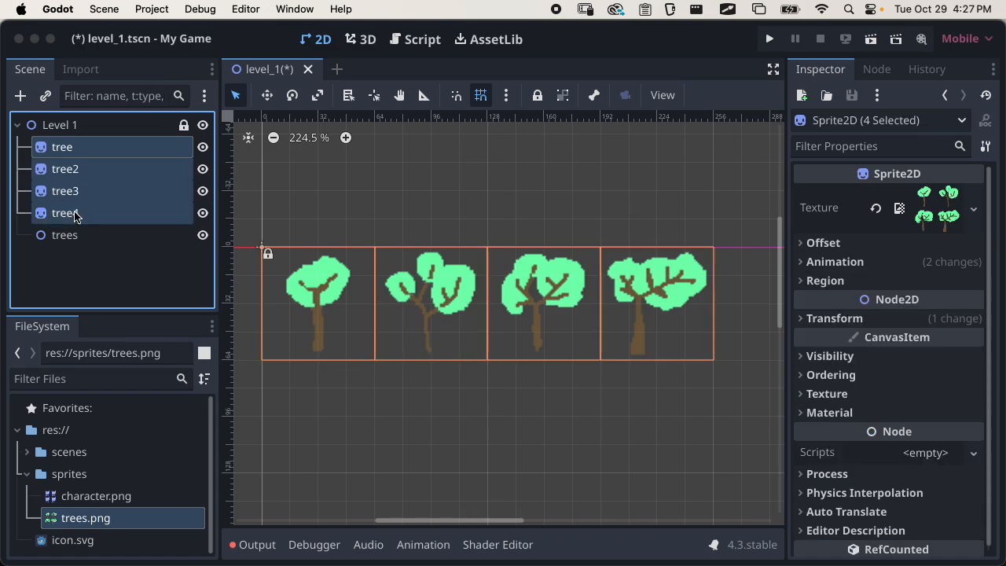
drag(40, 145, 69, 245)
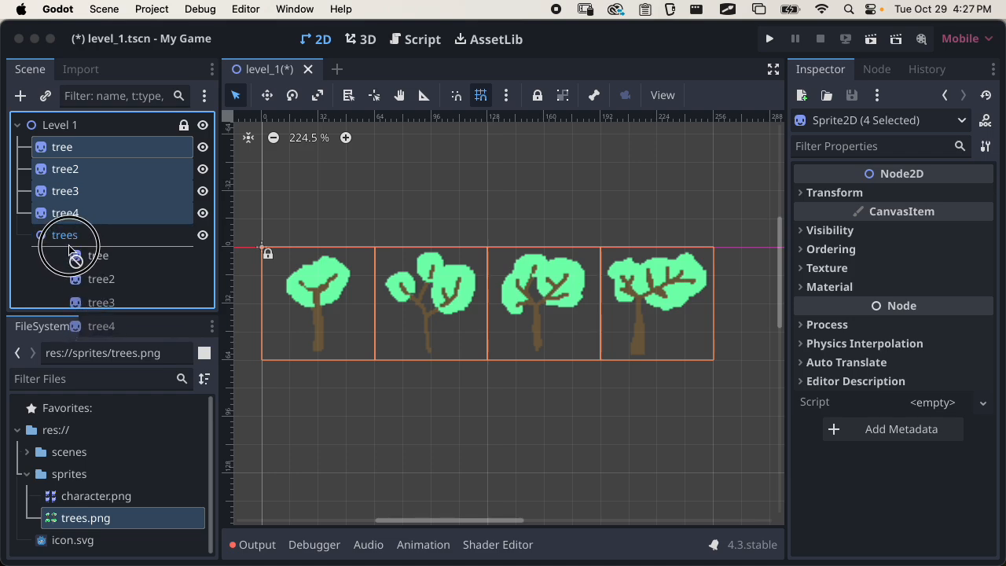
mouse_move(69, 248)
mouse_down()
mouse_move(68, 235)
mouse_move(78, 240)
mouse_up()
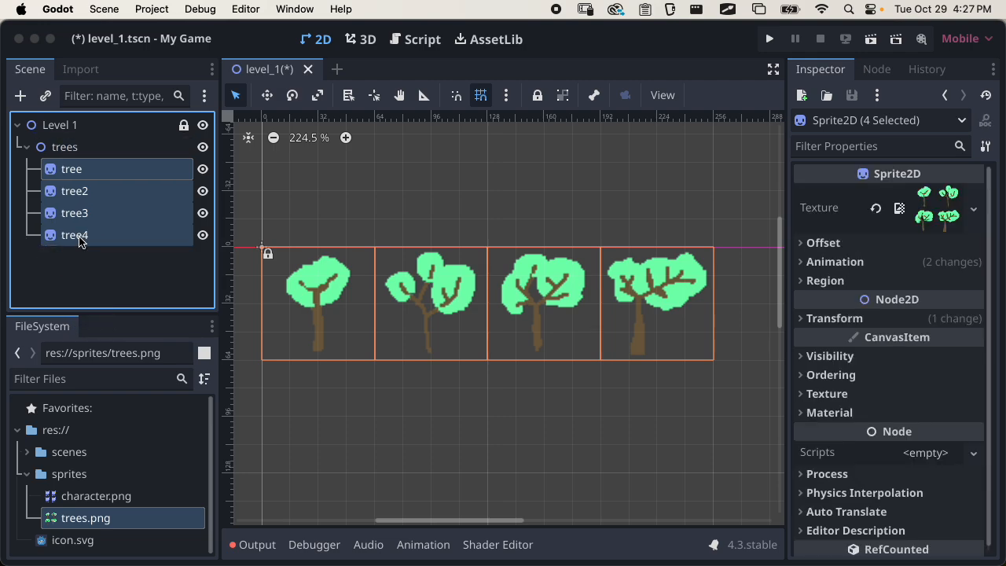
Collapse the trees branch in the scene tree and select the trees node
click(27, 147)
click(61, 150)
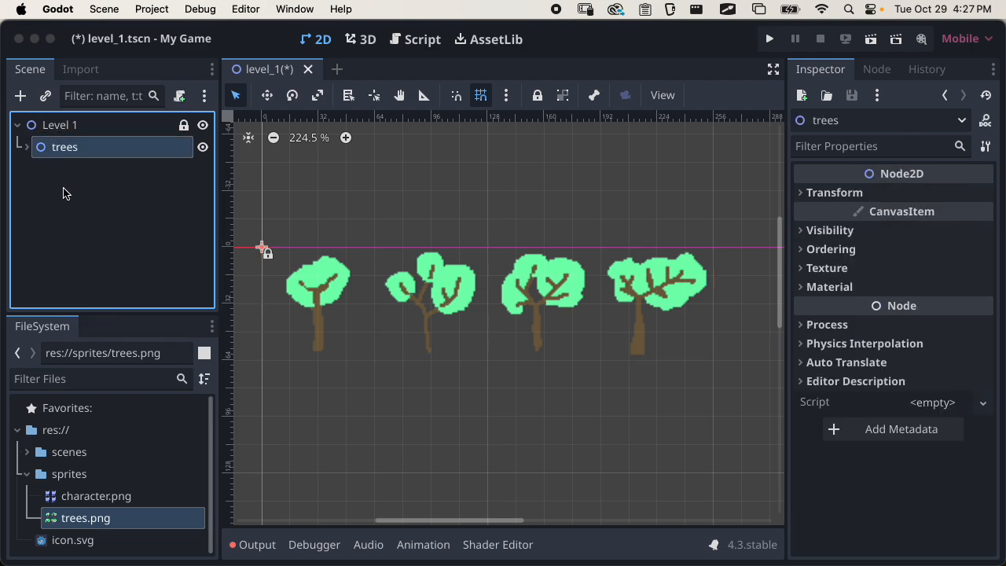
scroll(378, 325, down, 2)
scroll(377, 326, up, 1)
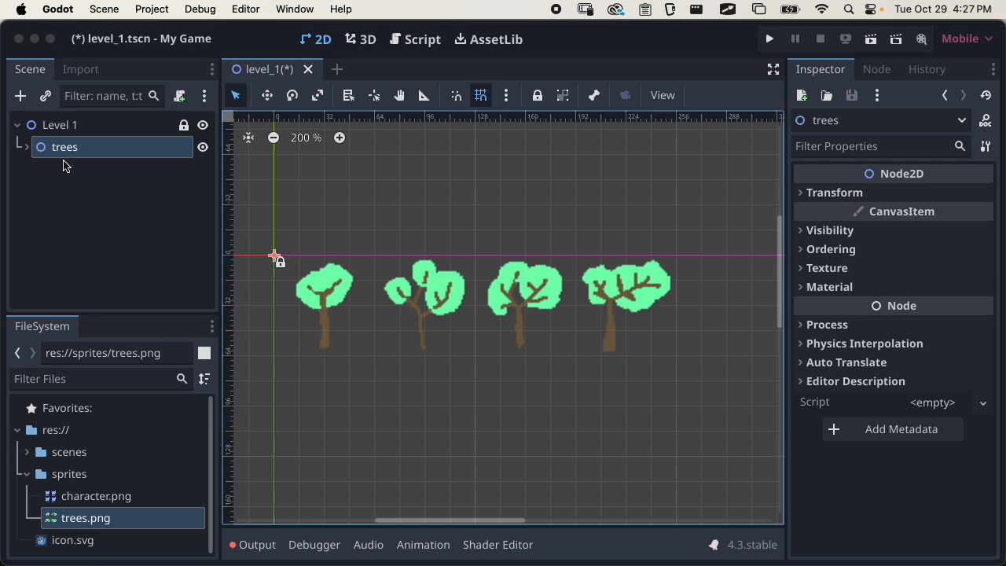
click(84, 189)
click(91, 146)
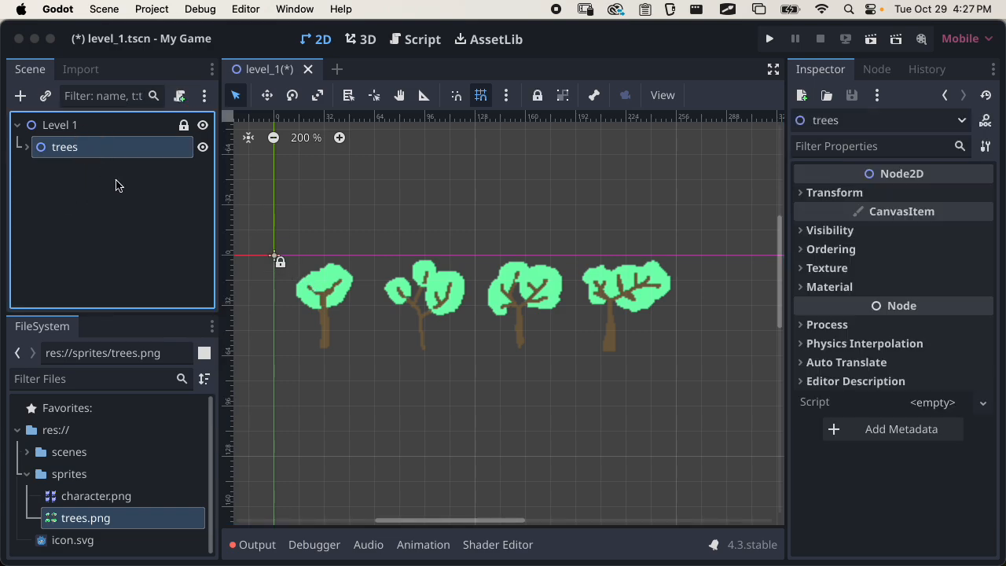
mouse_move(277, 261)
mouse_down()
mouse_move(325, 200)
mouse_move(388, 225)
mouse_move(326, 267)
mouse_move(276, 259)
mouse_up()
Expand the trees branch, select the first tree and try moving it on its own, then collapse the branch
click(28, 147)
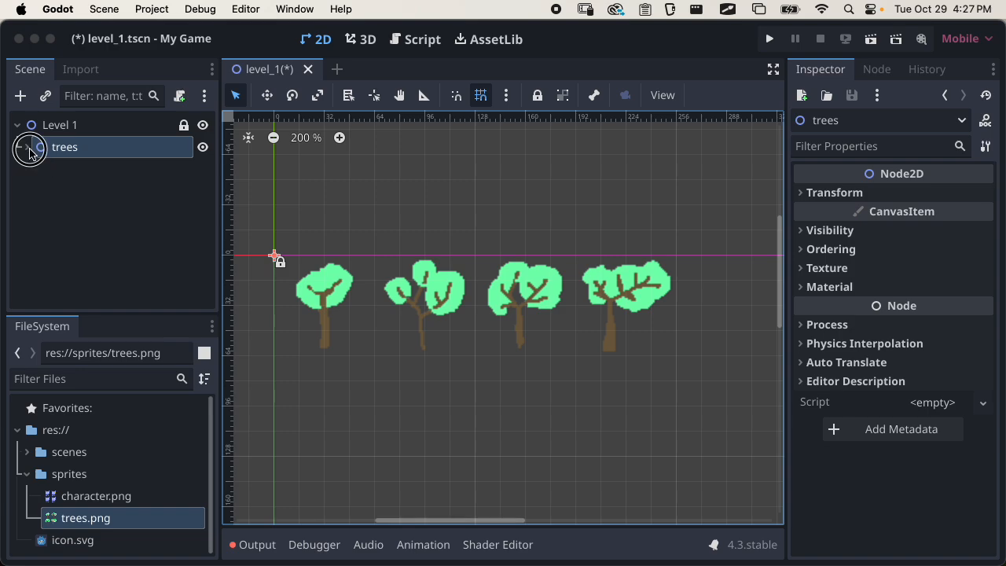
click(59, 168)
drag(320, 285, 327, 308)
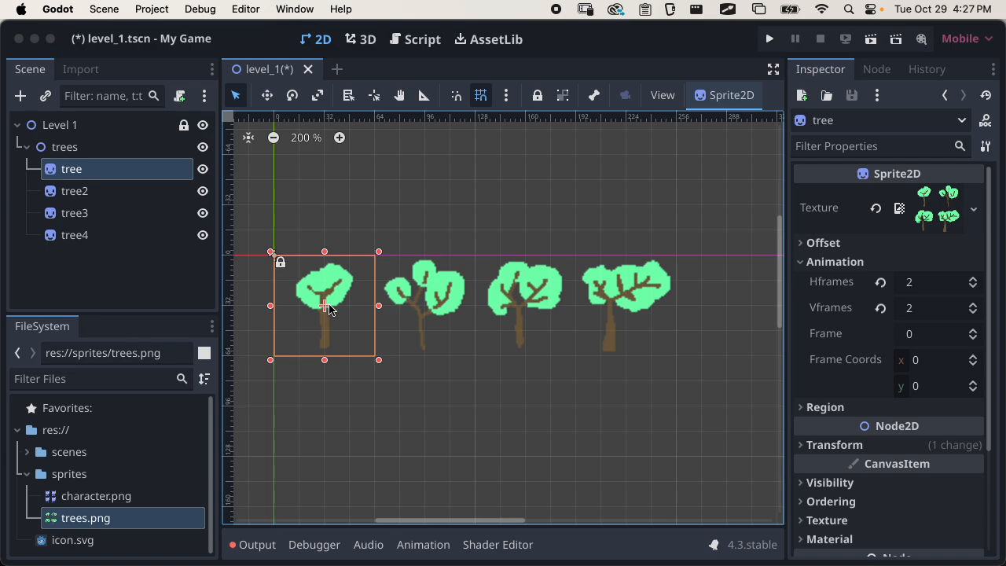
click(28, 147)
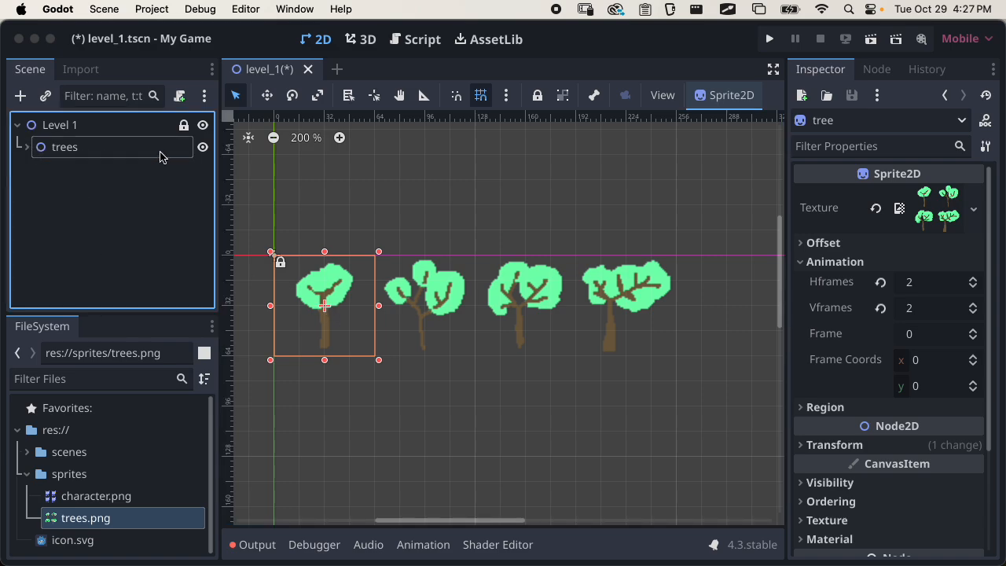
Hide the whole trees node, expand its branch, and make the node visible again
click(201, 148)
click(44, 182)
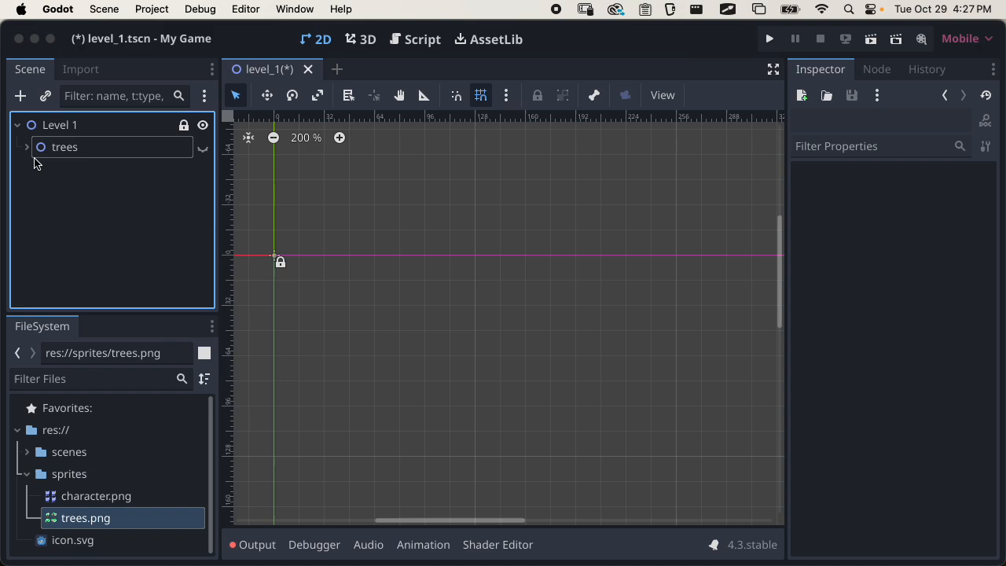
click(28, 148)
click(200, 150)
Hide individual tree sprites inside the trees node, show them again, and collapse the branch
click(201, 170)
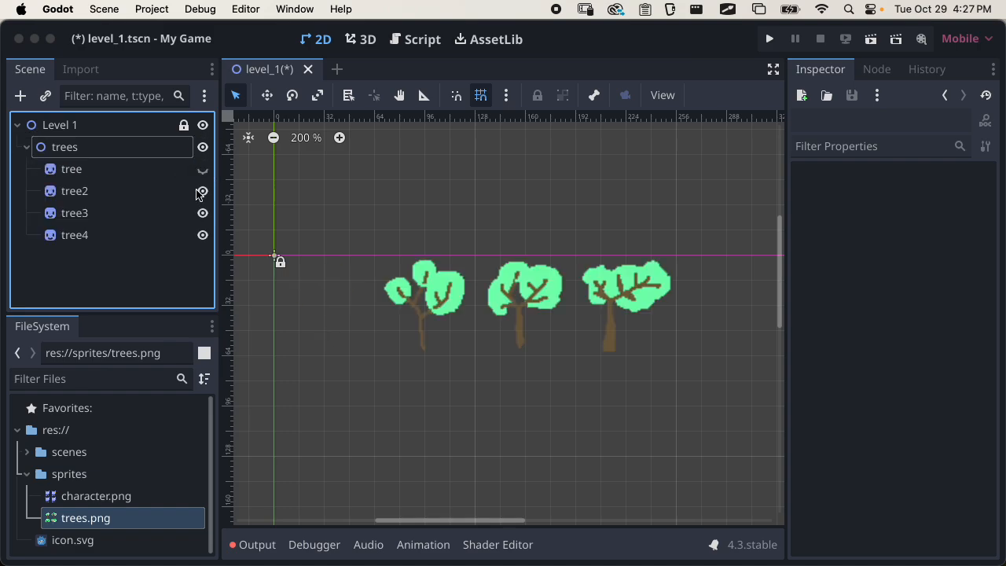
click(198, 191)
click(200, 185)
click(202, 172)
click(26, 147)
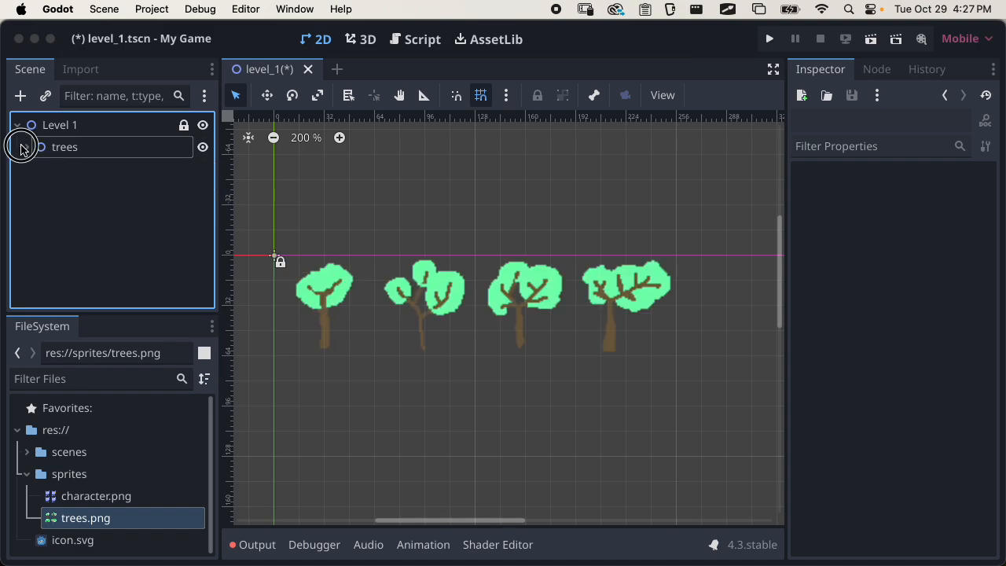
Lock the trees node and test whether its first tree can still be selected on the canvas
click(67, 149)
click(27, 147)
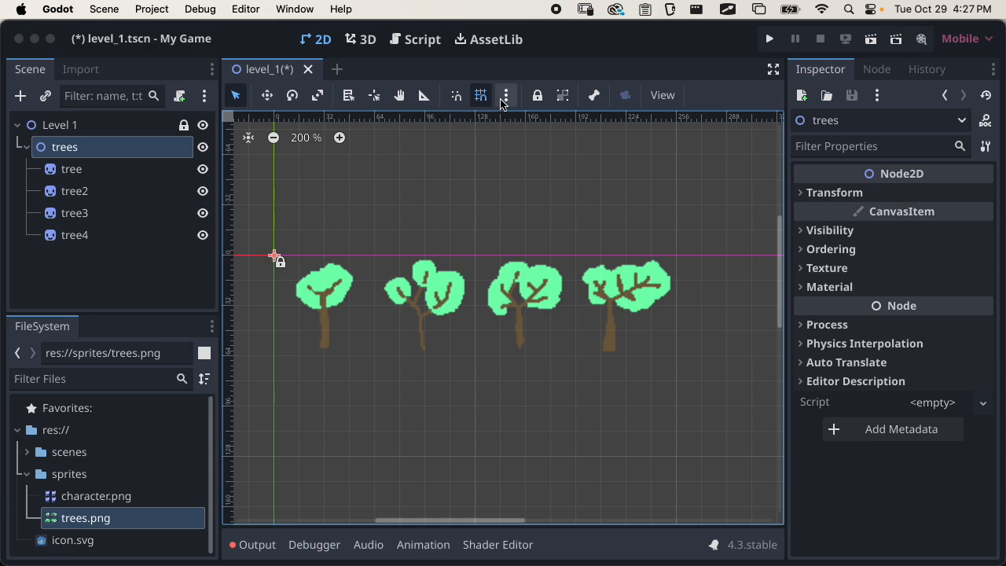
click(537, 96)
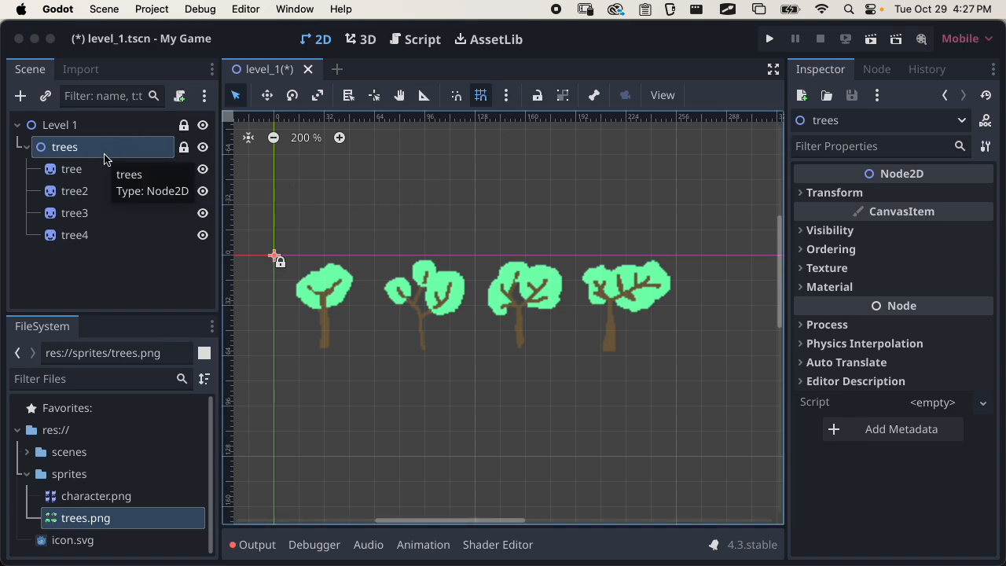
mouse_move(320, 297)
mouse_down()
mouse_move(322, 276)
mouse_move(328, 297)
mouse_up()
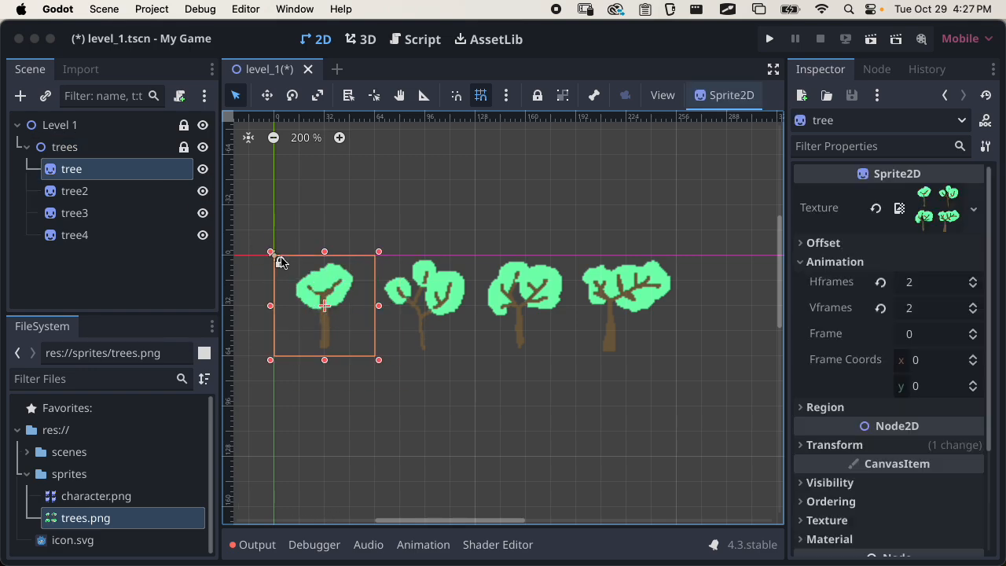
Group the trees node with its children, test selecting a tree on the canvas, and collapse the branch
click(78, 147)
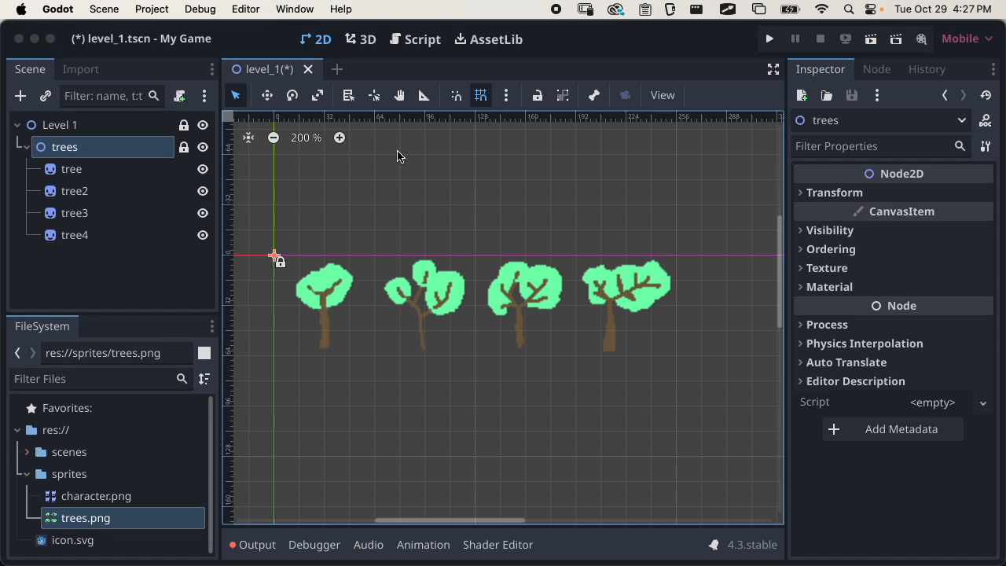
click(562, 97)
drag(346, 298, 395, 264)
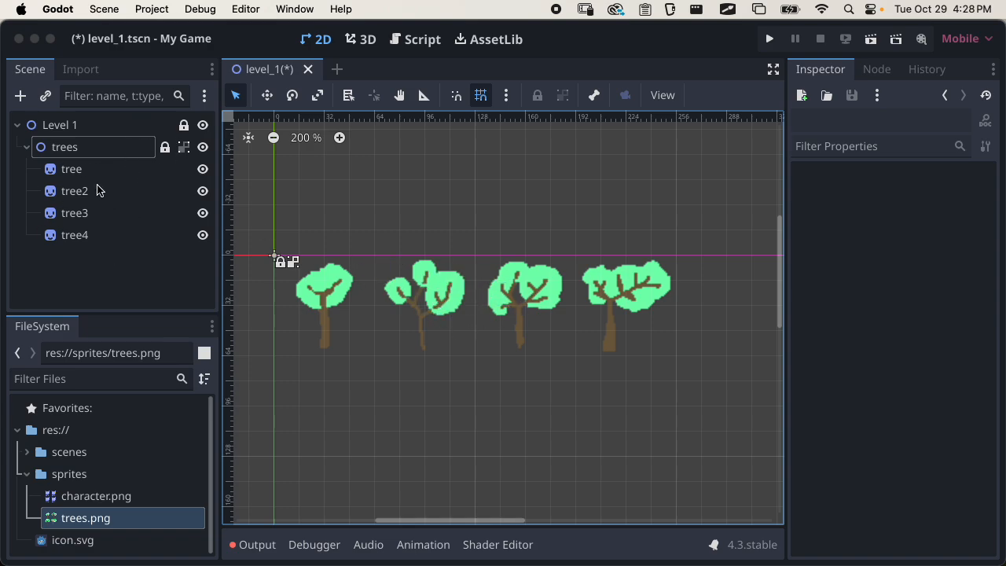
click(83, 153)
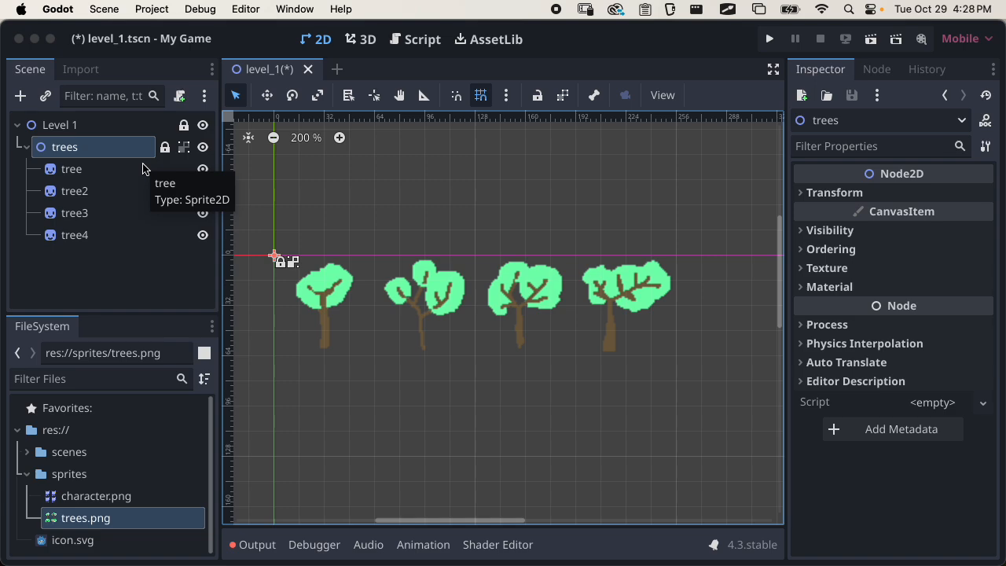
click(26, 146)
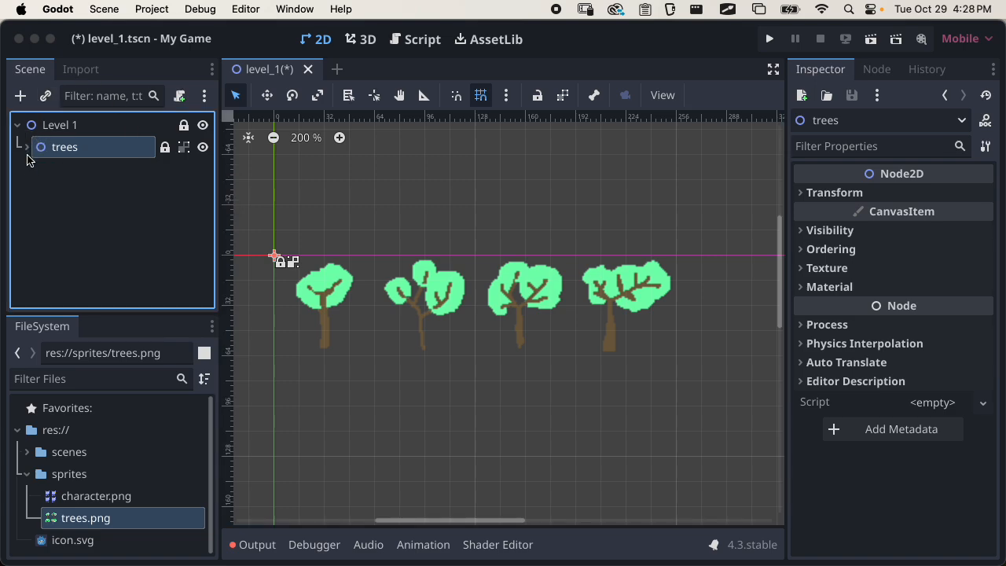
click(53, 200)
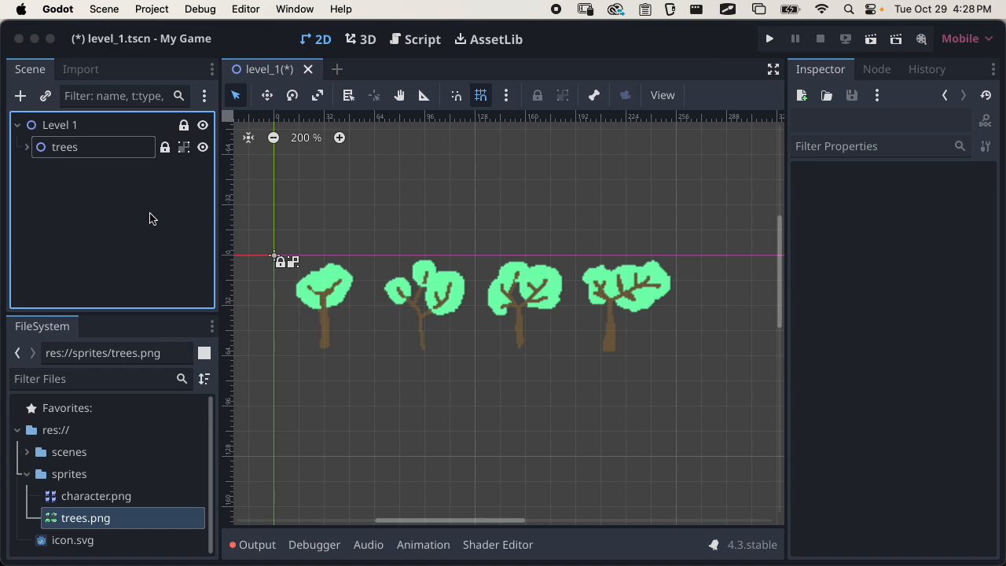
Add character.png to the scene as a sprite under Level 1, centred at about x 96, y 64 over the trees
click(113, 218)
drag(107, 311, 108, 252)
drag(94, 436, 432, 349)
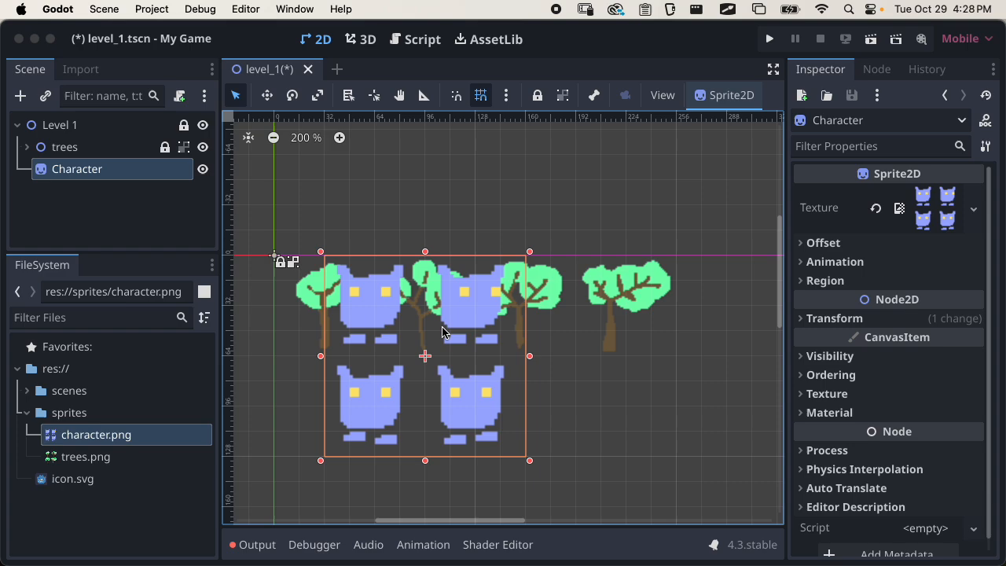
Change the Character node's type from Sprite2D to AnimatedSprite2D
right_click(85, 174)
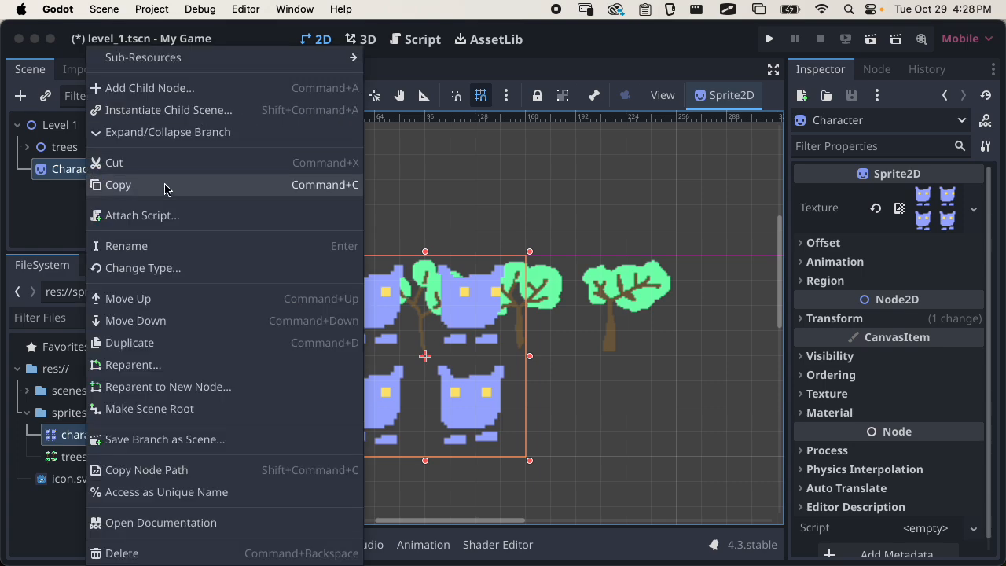
click(187, 271)
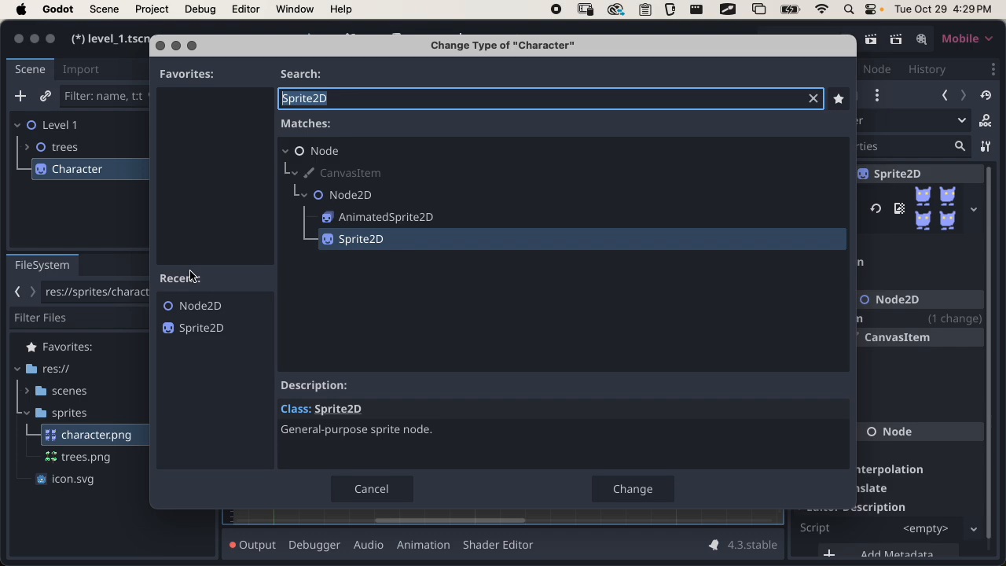
text(animated)
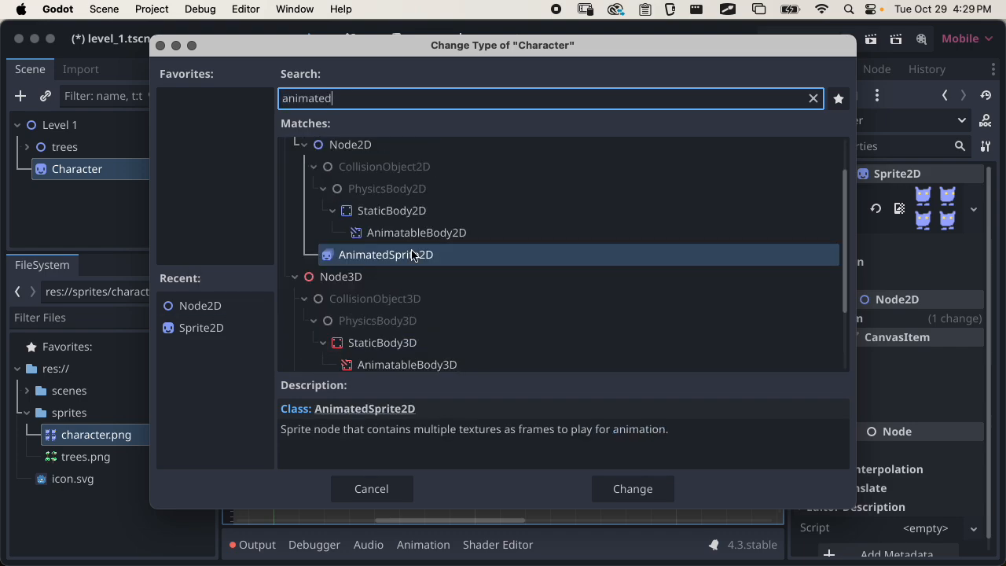
click(624, 488)
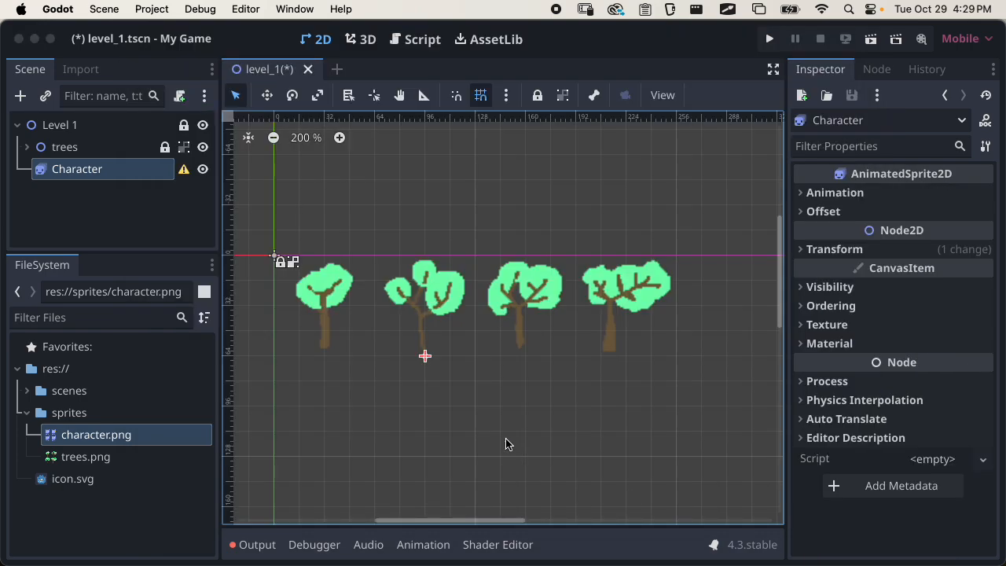
scroll(398, 308, left, 5)
scroll(397, 308, right, 5)
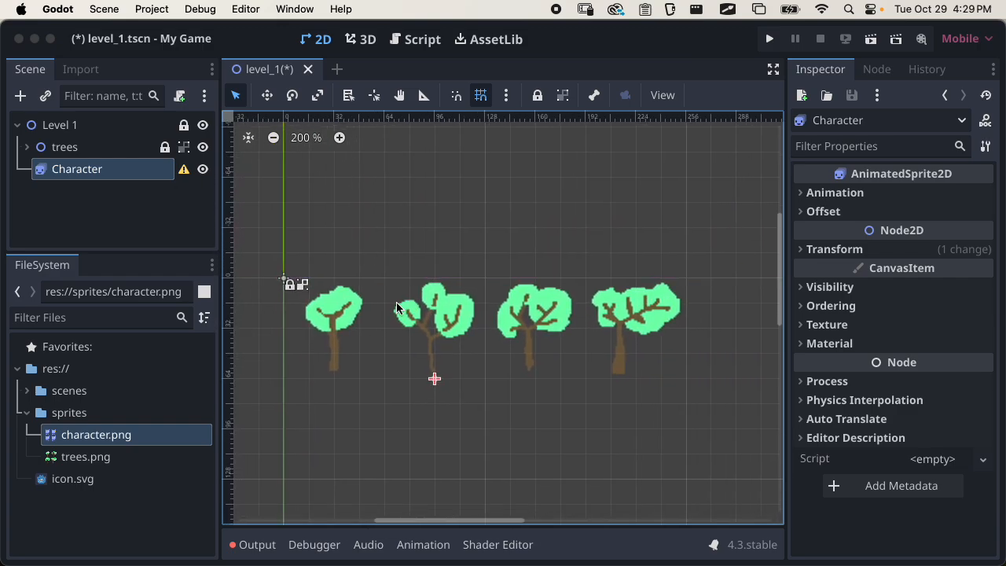
scroll(398, 307, down, 5)
scroll(397, 307, left, 7)
scroll(397, 307, down, 4)
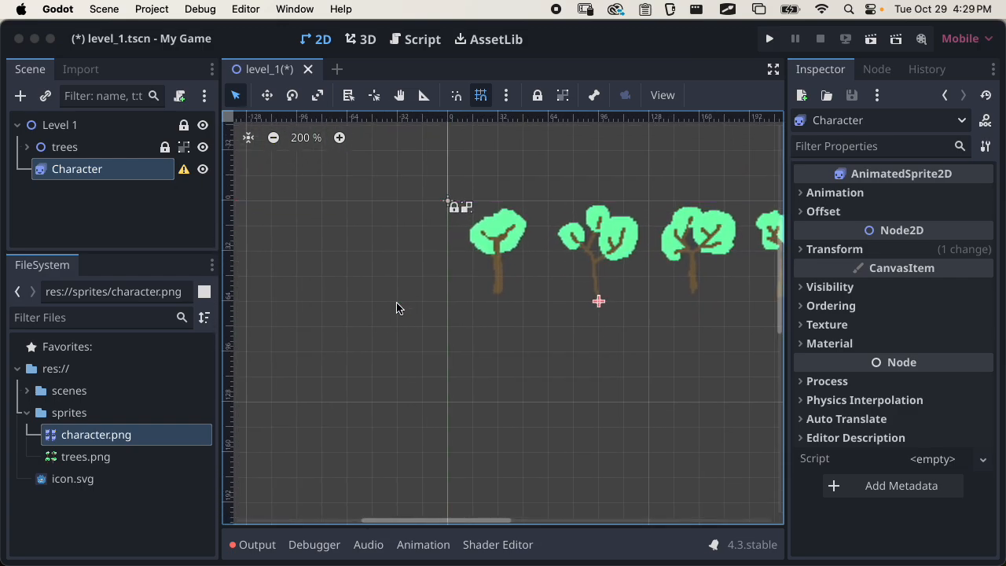
scroll(397, 307, down, 4)
scroll(397, 307, right, 3)
scroll(397, 307, up, 5)
scroll(396, 307, right, 4)
scroll(397, 307, down, 6)
scroll(397, 307, left, 2)
scroll(397, 308, up, 7)
scroll(397, 308, right, 3)
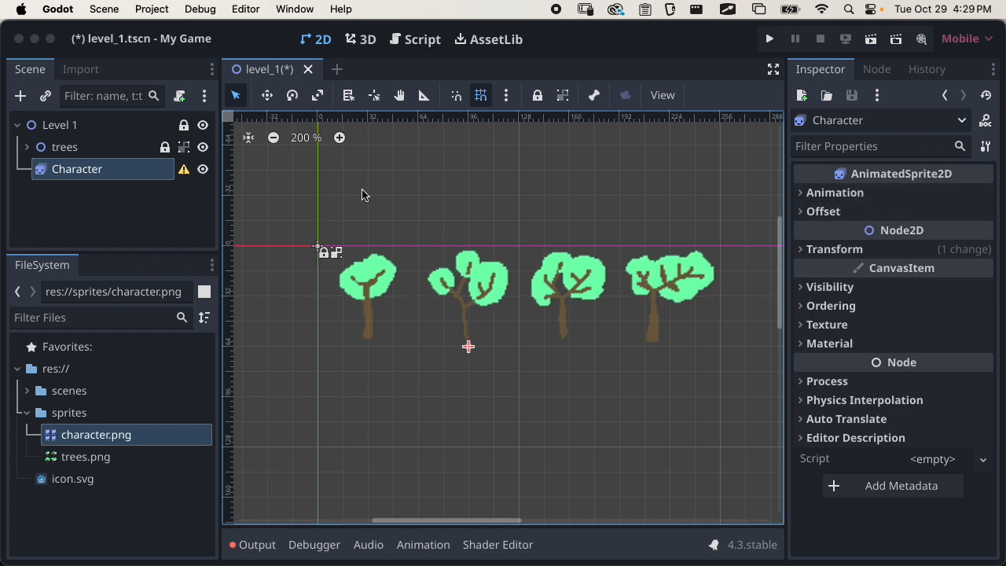
Delete the Character node from the Level 1 scene
click(121, 191)
click(88, 173)
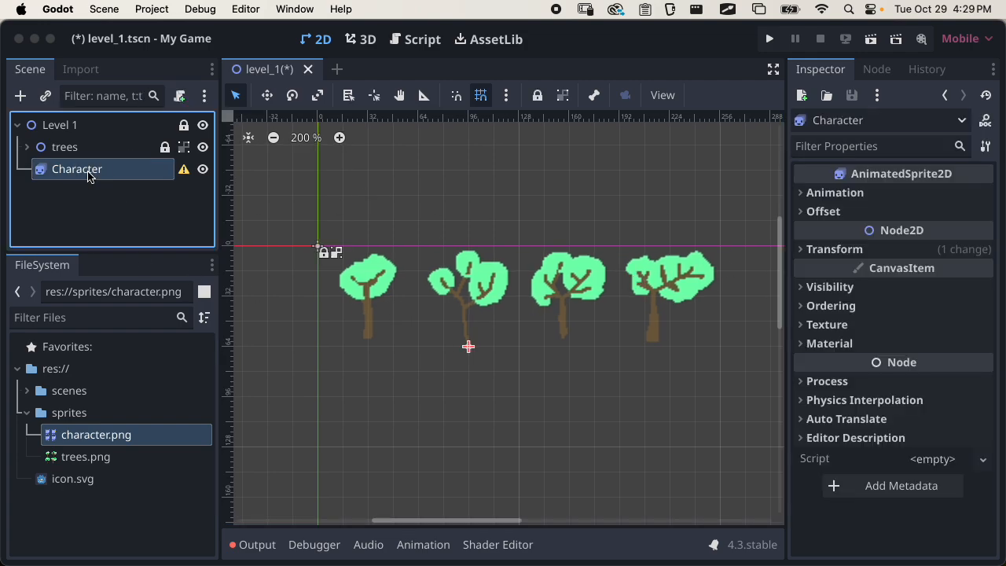
key(Delete)
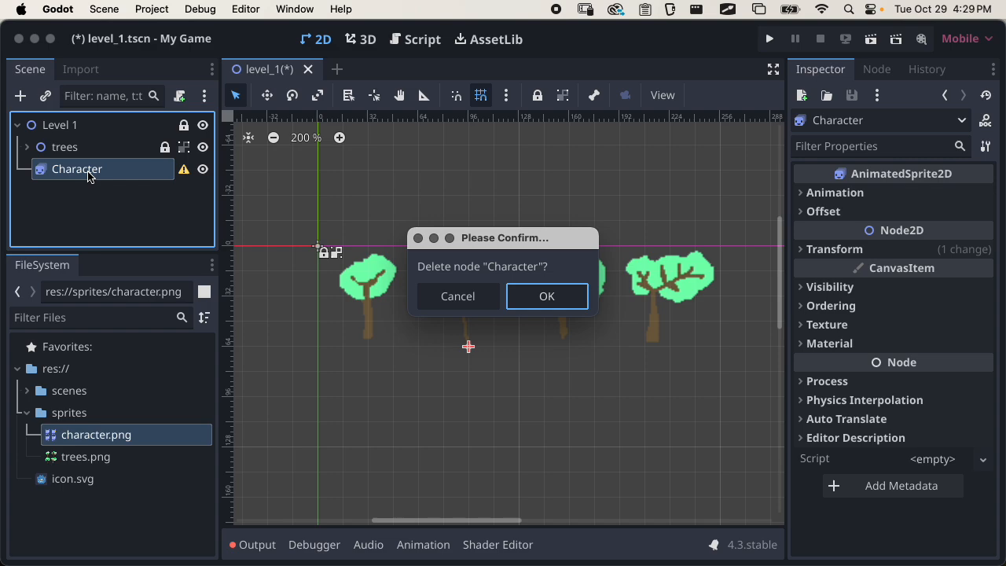
key(Return)
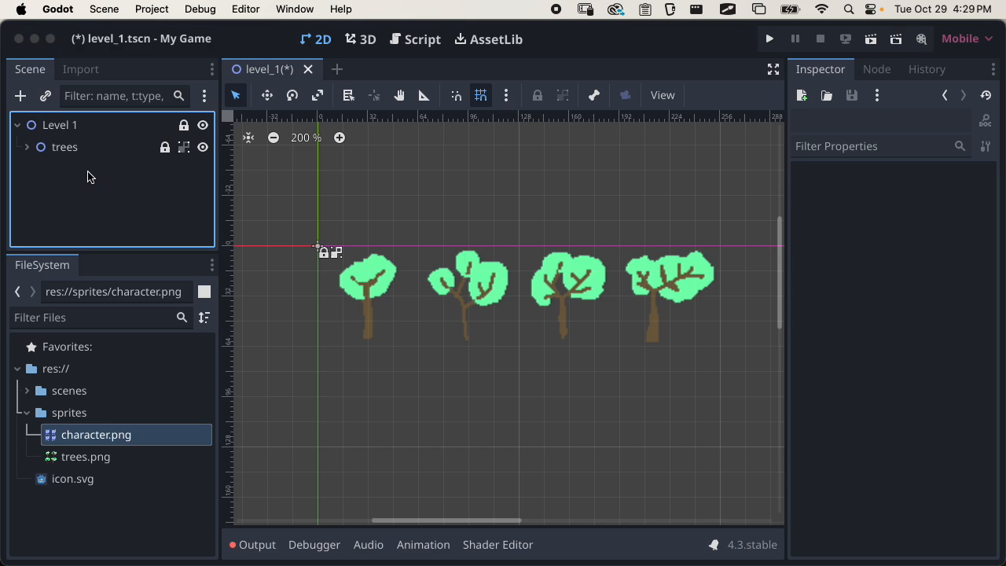
Add a new AnimatedSprite2D node as a child of Level 1
click(71, 128)
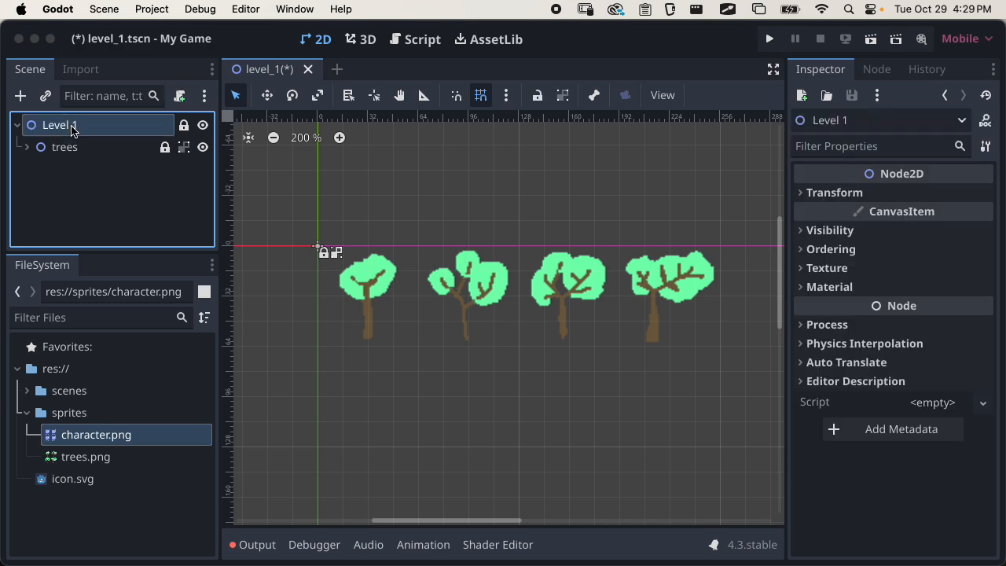
click(20, 95)
text(animated)
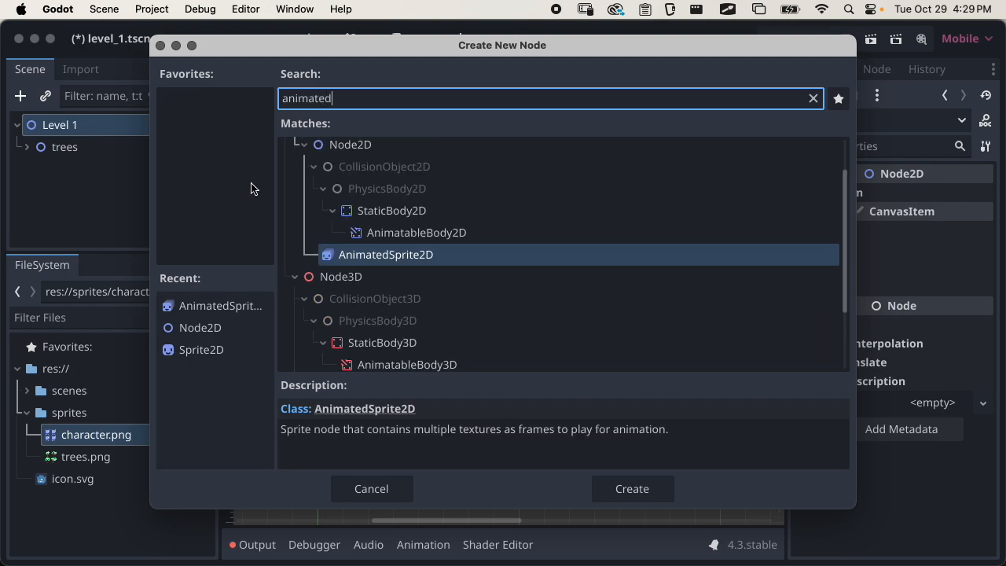
click(428, 261)
click(605, 504)
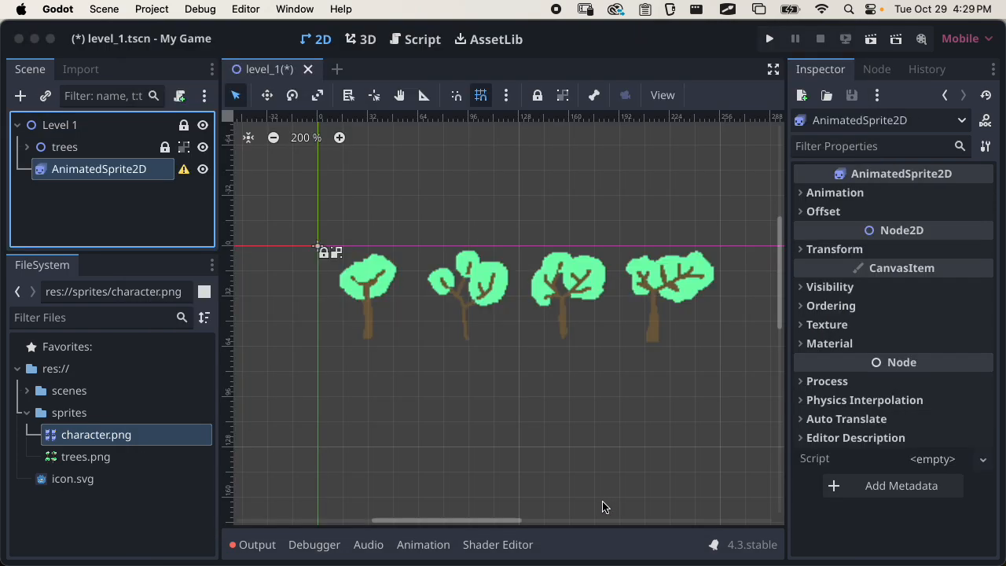
Rename the new AnimatedSprite2D node as player
double_click(94, 173)
text(p)
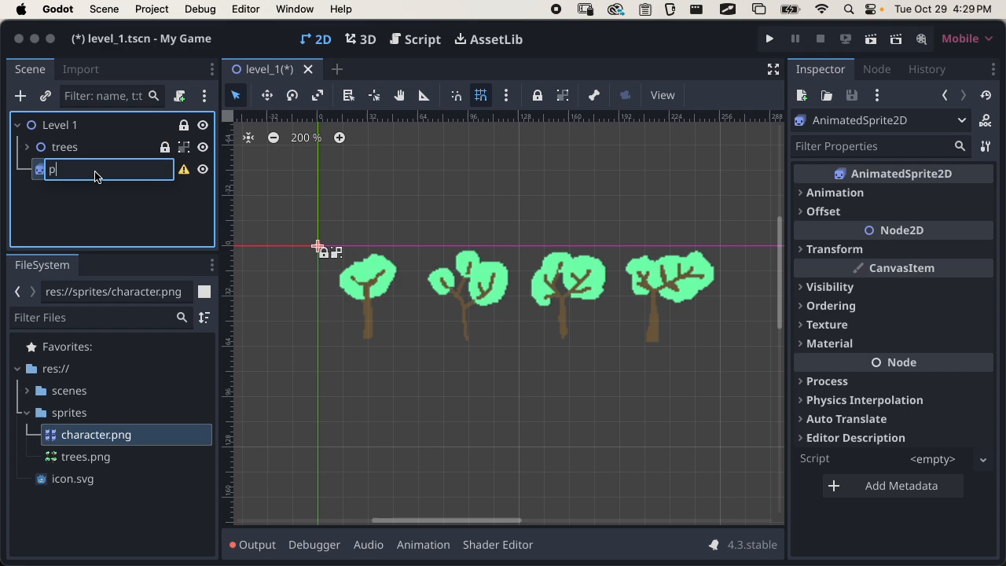
text(layer)
key(Return)
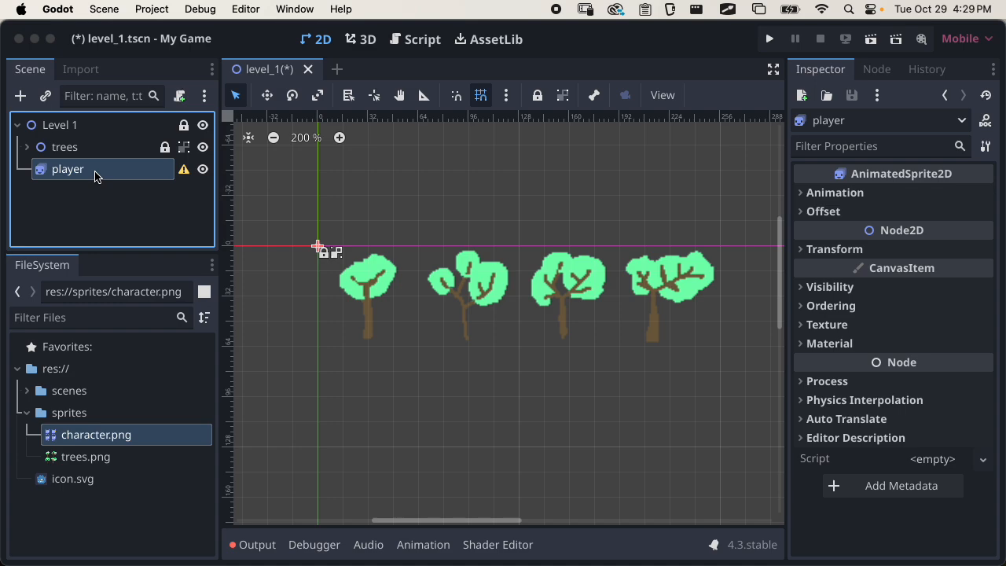
Read the player node's configuration warning, dismiss it, and check the node's class description
click(184, 170)
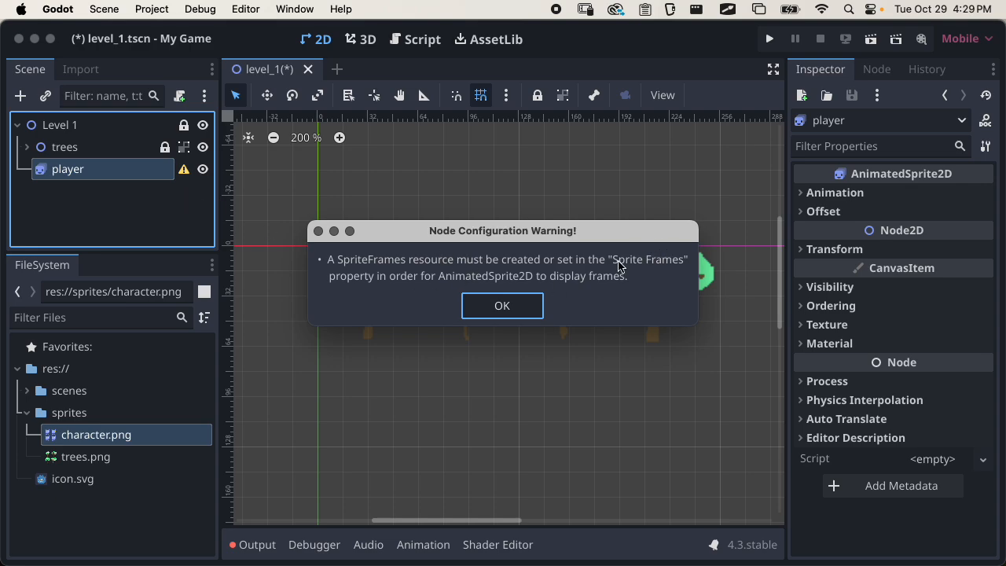
click(511, 303)
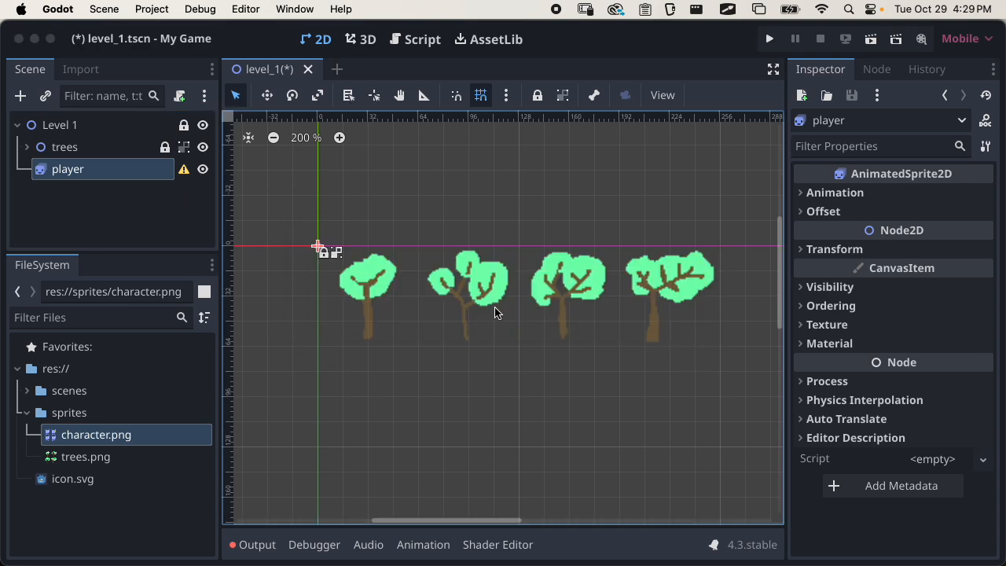
click(146, 203)
click(118, 175)
mouse_move(871, 182)
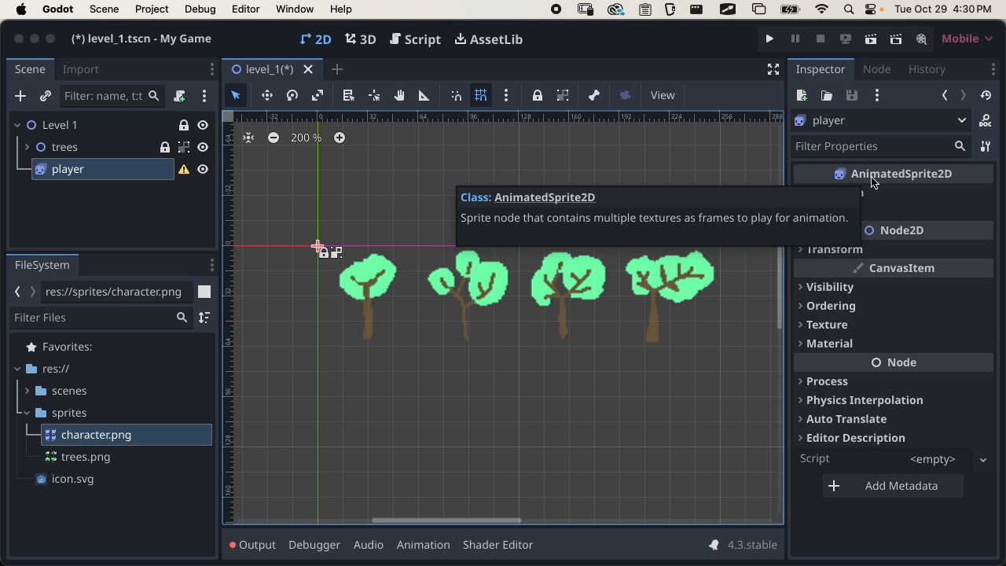
Examine the properties of the first tree sprite for comparison with the player node, and collapse the trees branch
click(27, 147)
click(79, 169)
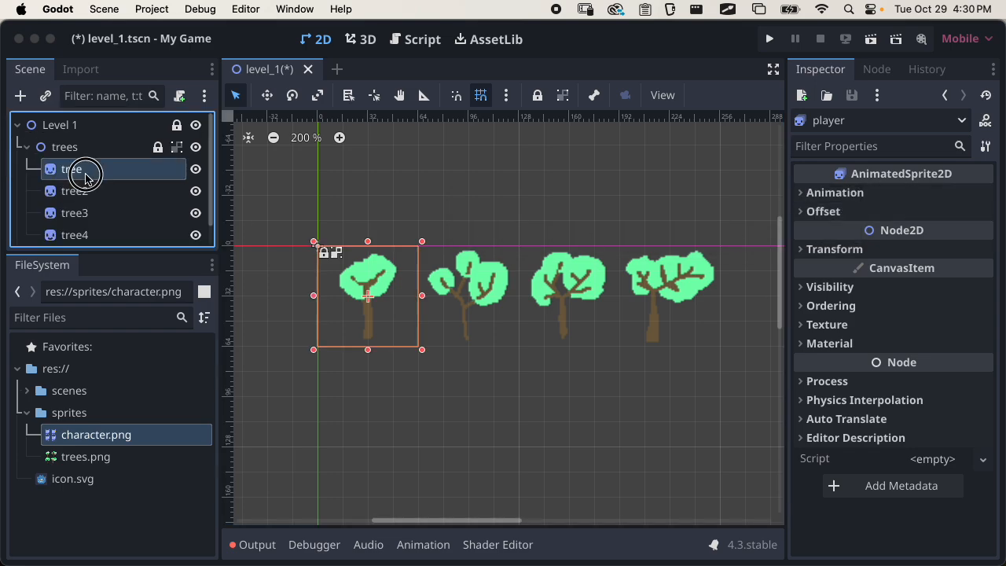
click(880, 261)
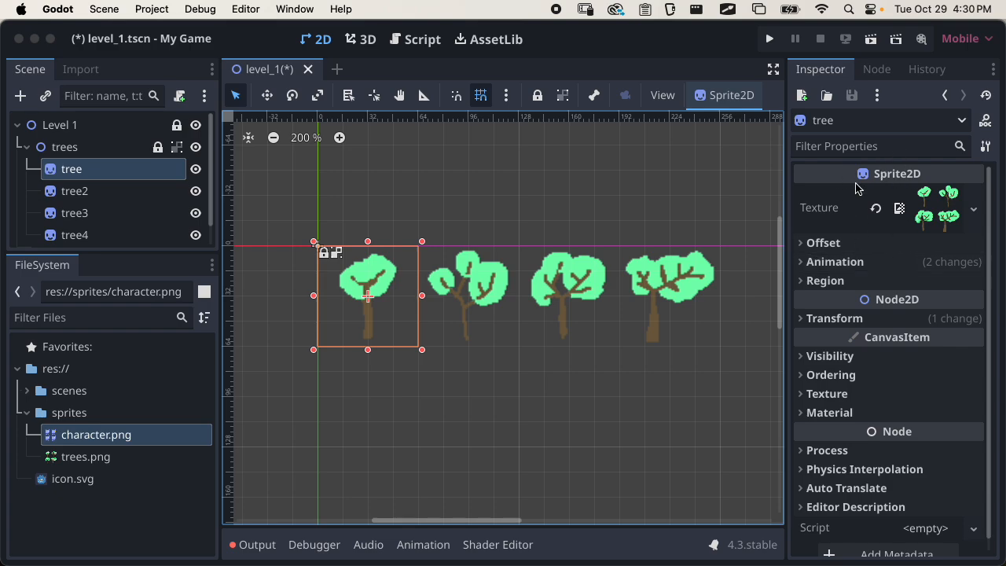
click(26, 147)
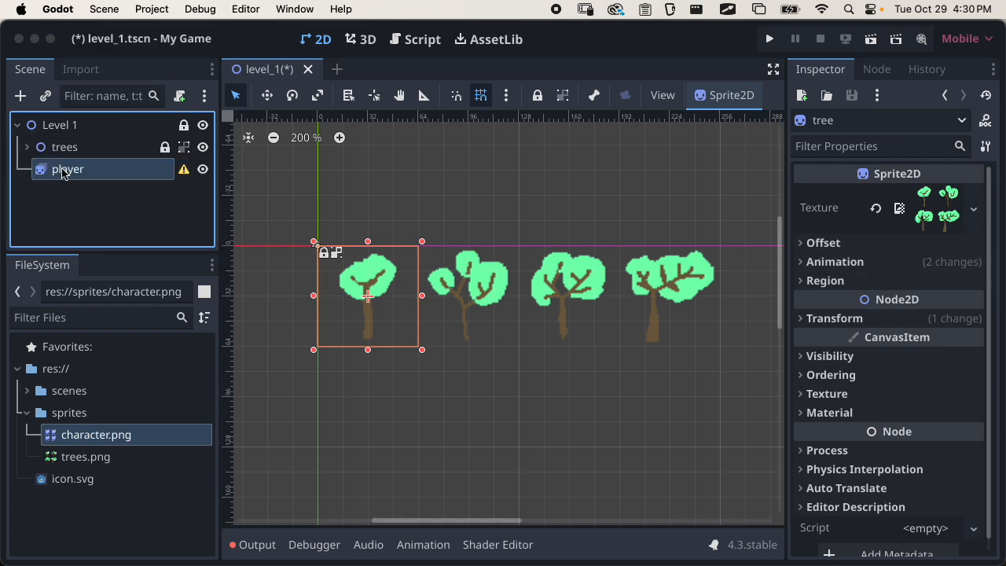
Create a new SpriteFrames resource for the player node's Sprite Frames animation property
click(66, 169)
click(841, 193)
mouse_move(853, 221)
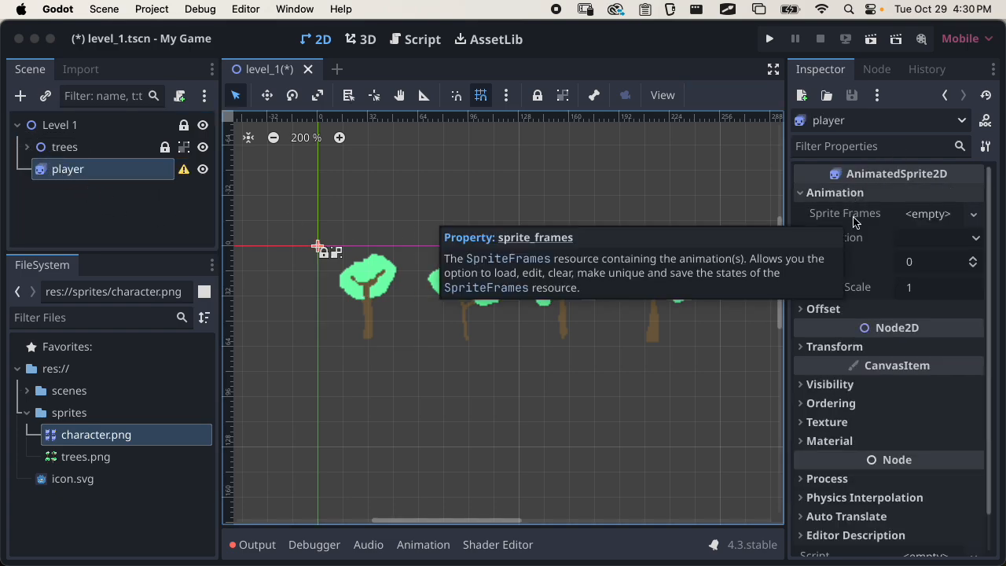
click(930, 214)
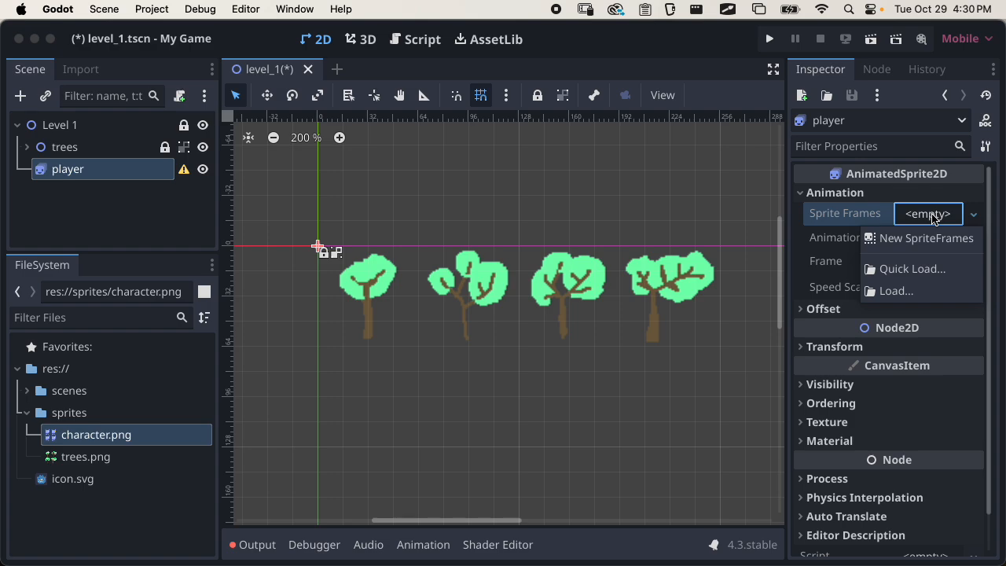
click(906, 239)
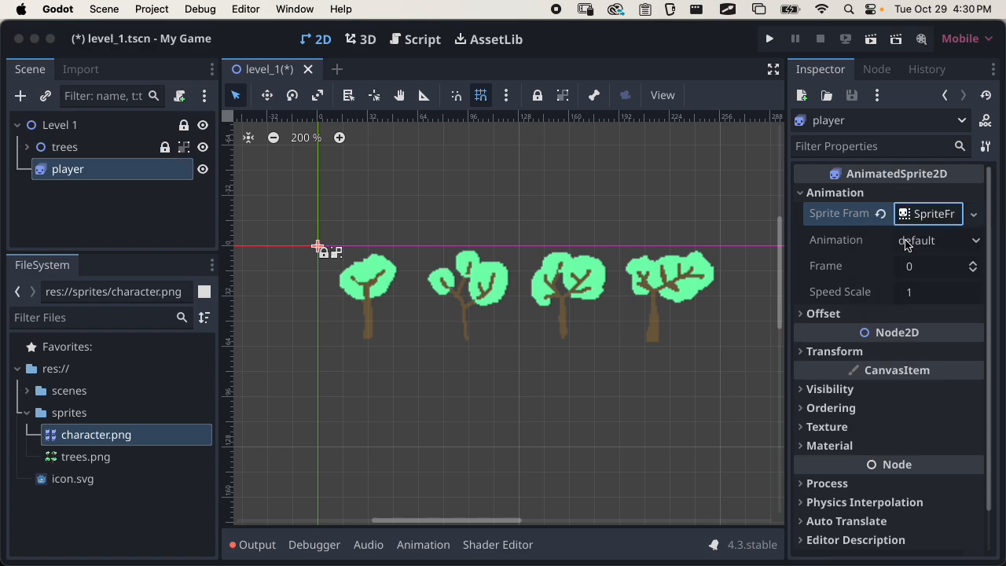
Open the player's SpriteFrames resource in the animation frames editor and fold its resource details
click(925, 214)
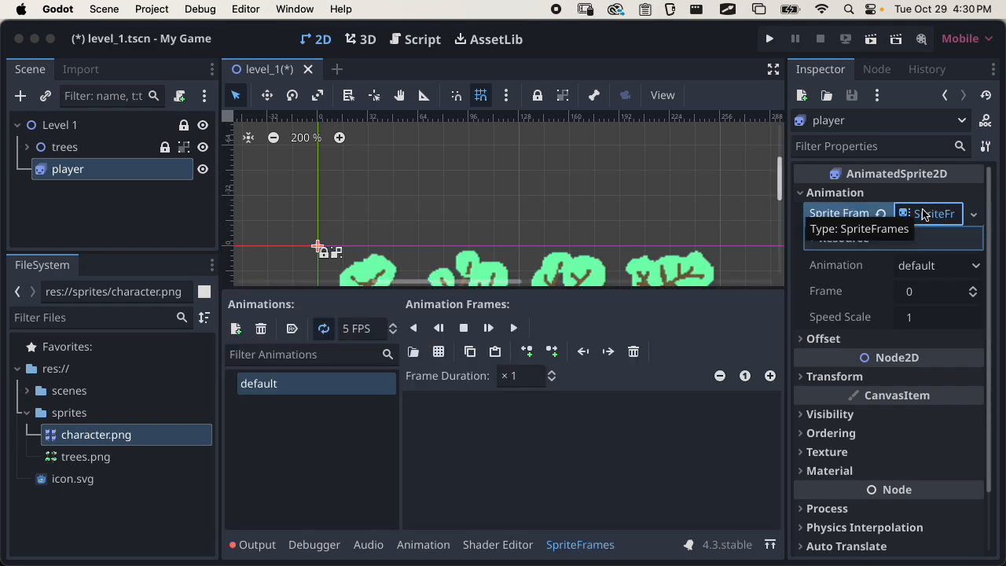
click(924, 215)
click(926, 220)
click(926, 221)
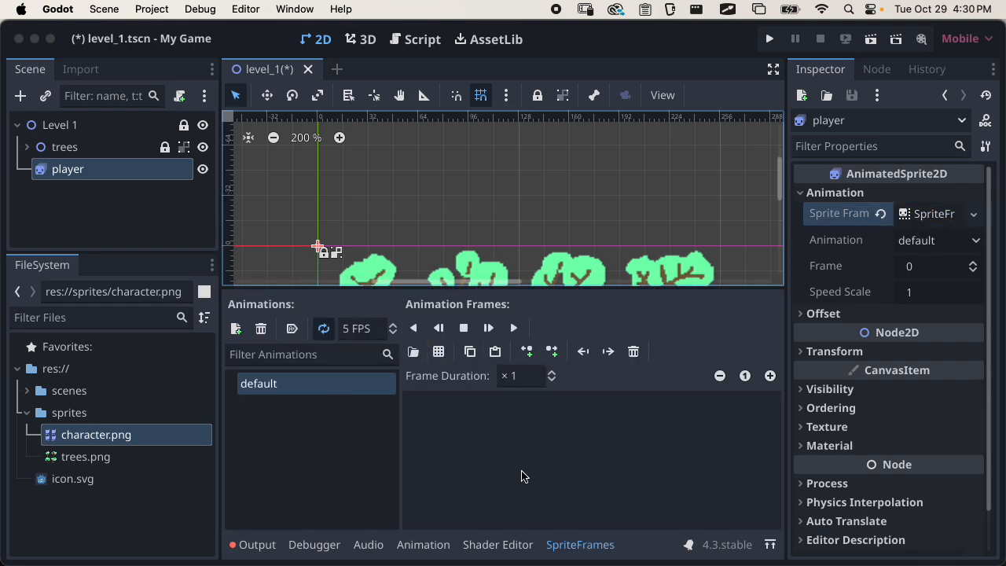
Collapse the SpriteFrames editor, bring it back by reselecting the player node, and toggle its display repeatedly
click(576, 544)
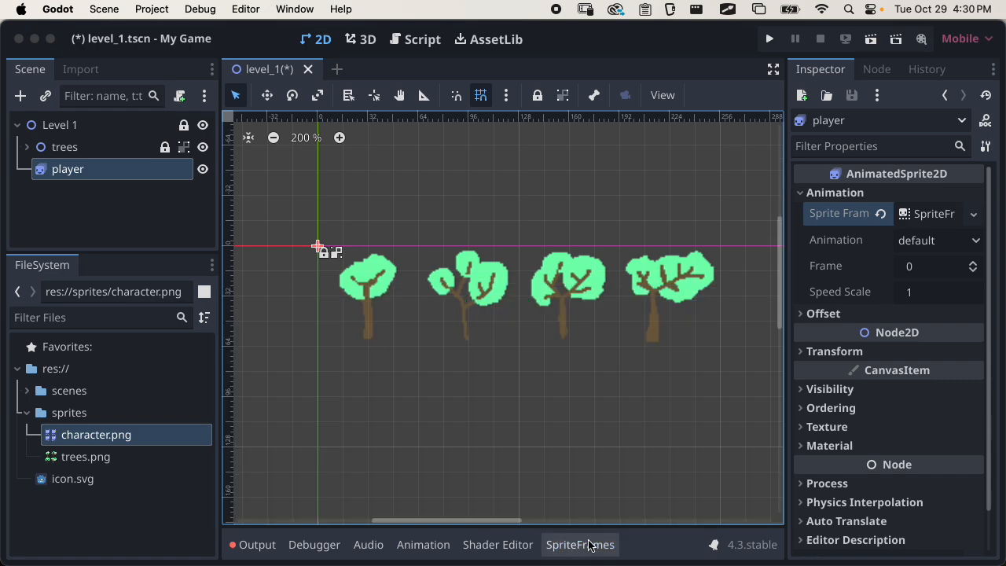
click(83, 182)
click(83, 171)
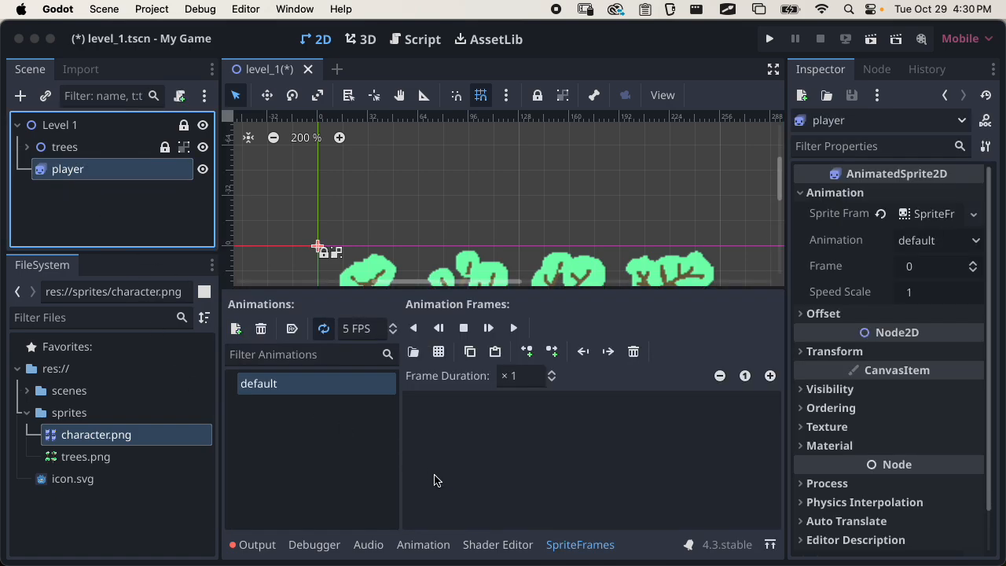
double_click(578, 545)
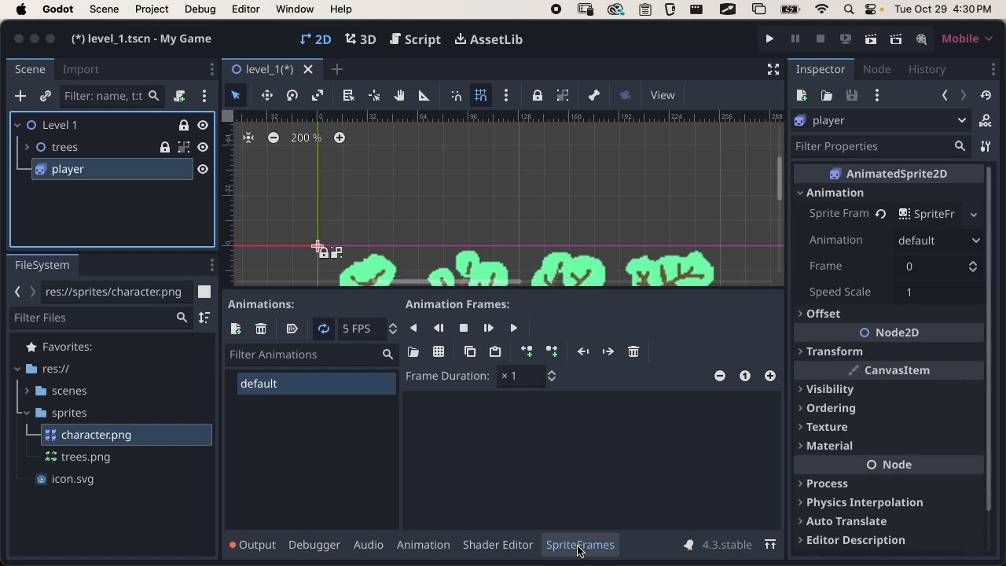
click(578, 546)
click(578, 546)
click(578, 546)
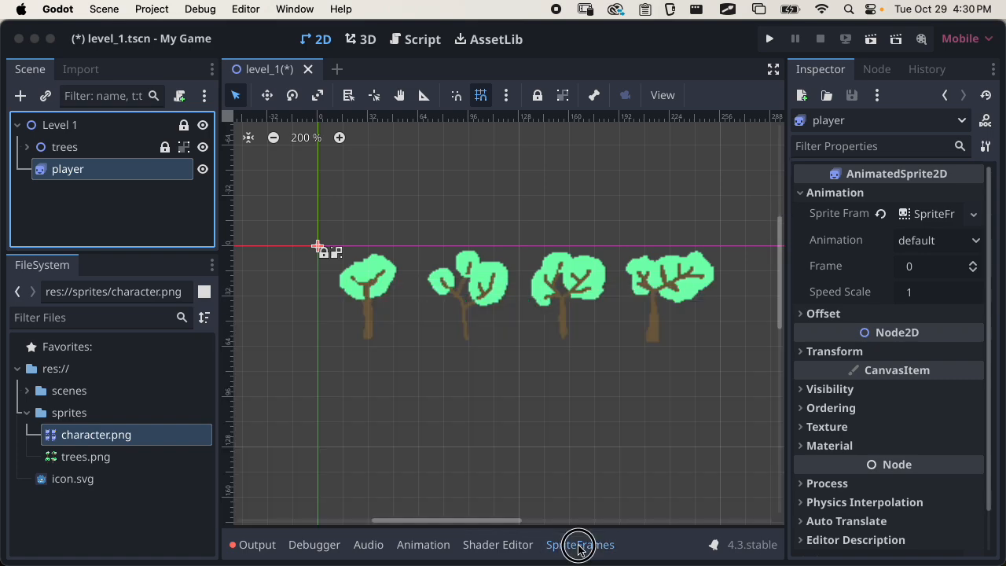
click(579, 546)
Expand the SpriteFrames editor to full height, restore its size, then hide and reopen it
click(768, 543)
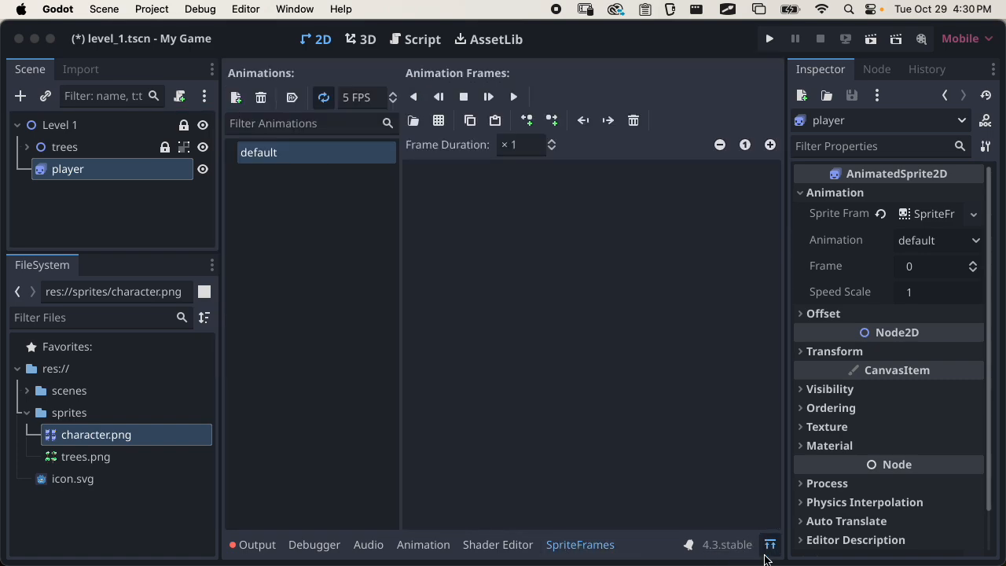
click(769, 545)
click(769, 545)
click(769, 545)
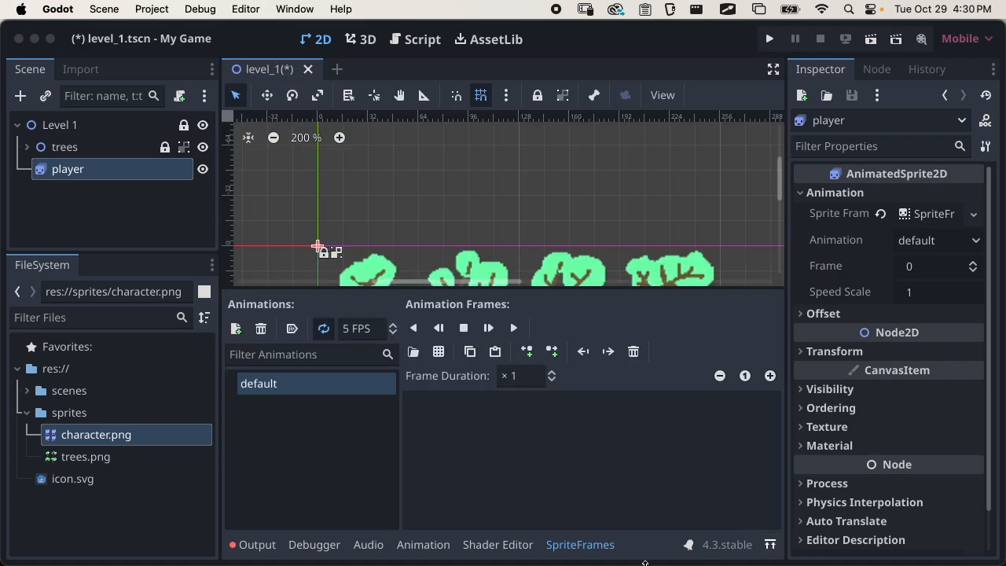
click(607, 548)
click(602, 551)
click(599, 553)
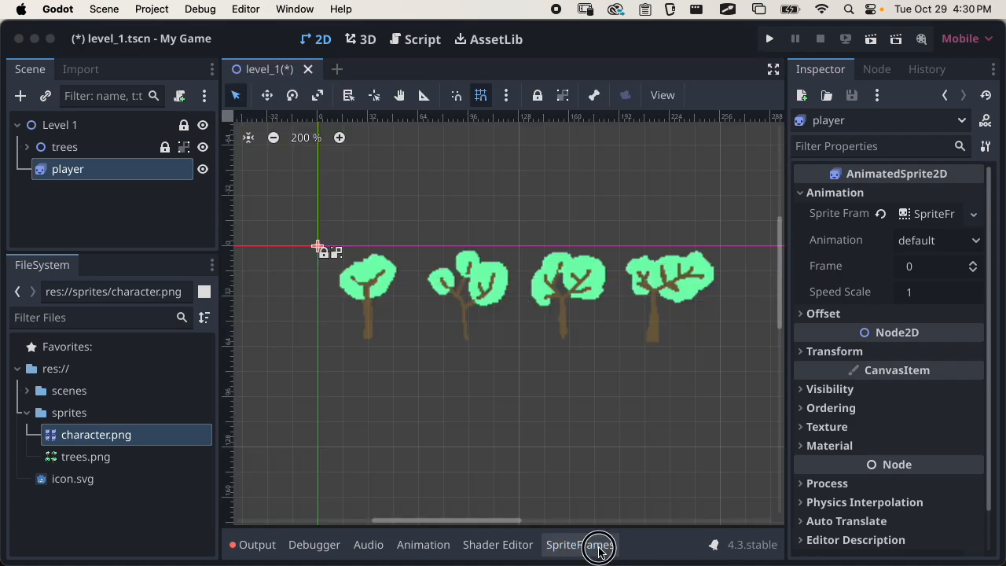
click(599, 550)
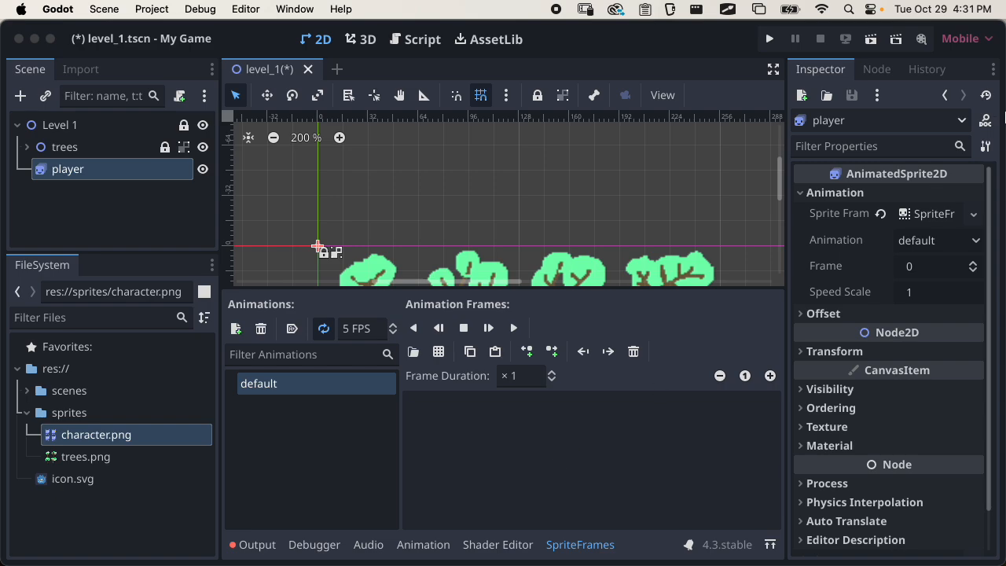
Switch to Chrome and open PlayerController.gd in the MMP270_Scripts GitHub repository
click(970, 150)
click(362, 35)
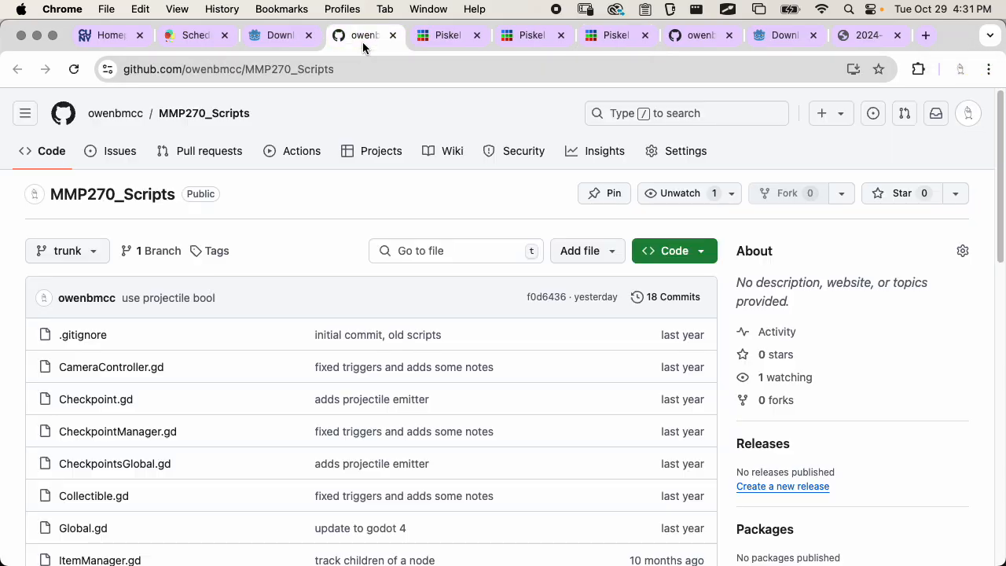
scroll(283, 204, down, 10)
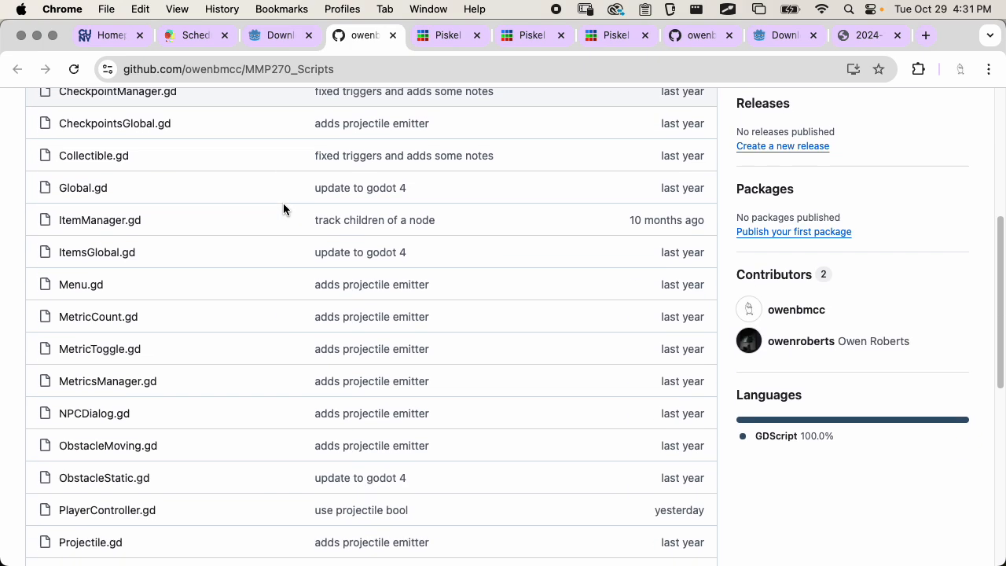
scroll(283, 205, down, 3)
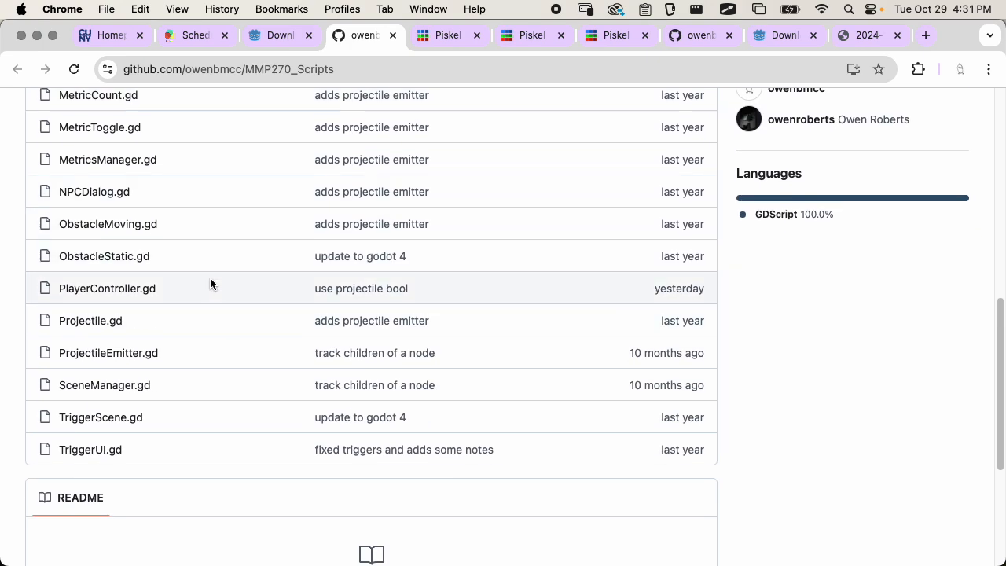
click(93, 293)
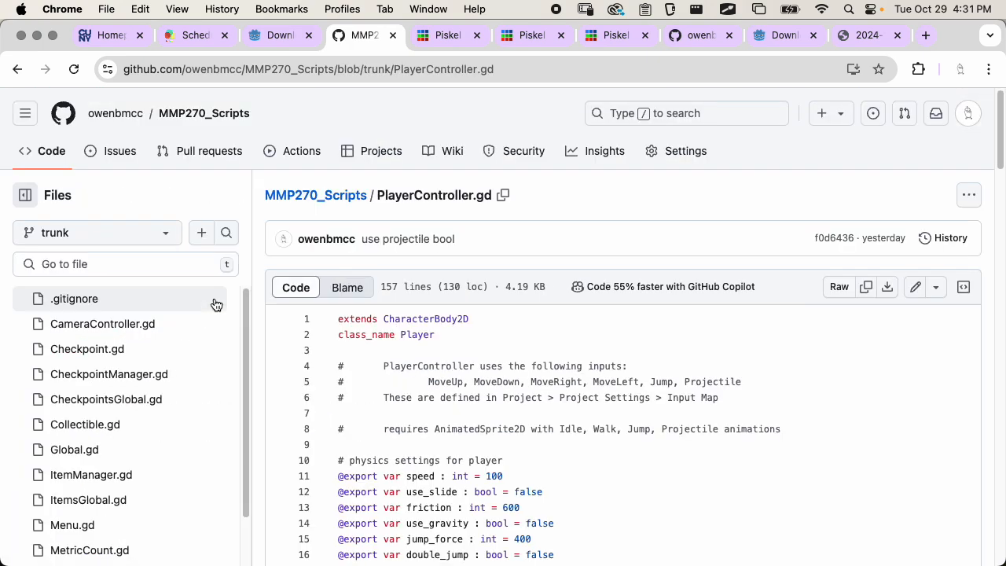
Examine the PlayerController.gd header comments on the inputs it uses and where they are defined
scroll(549, 331, down, 3)
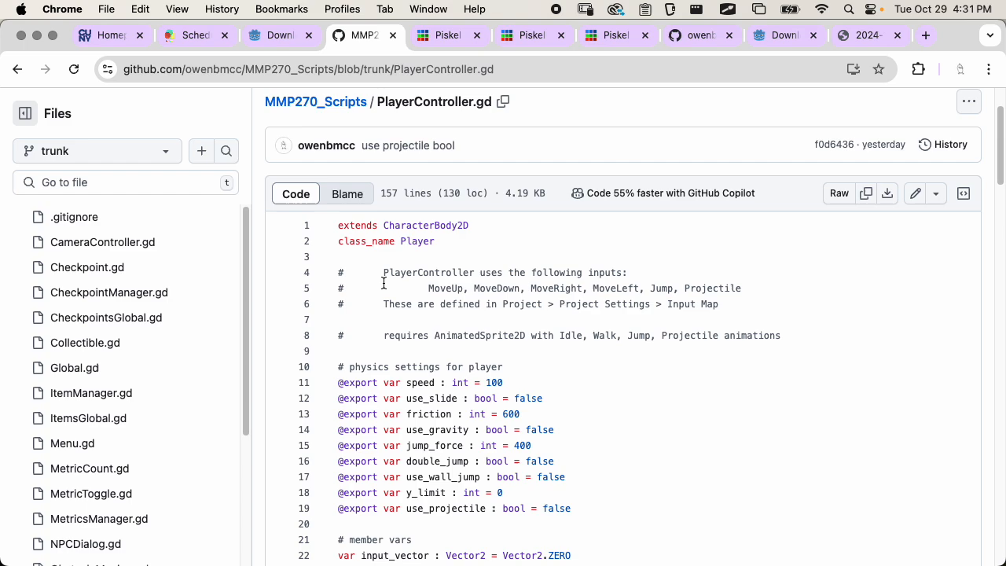
scroll(391, 330, down, 1)
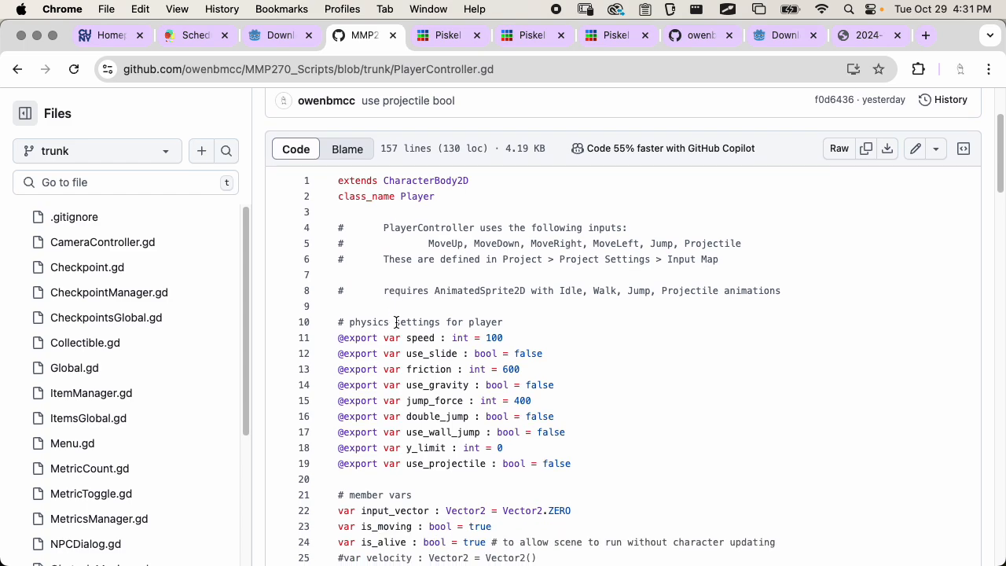
drag(383, 228, 689, 262)
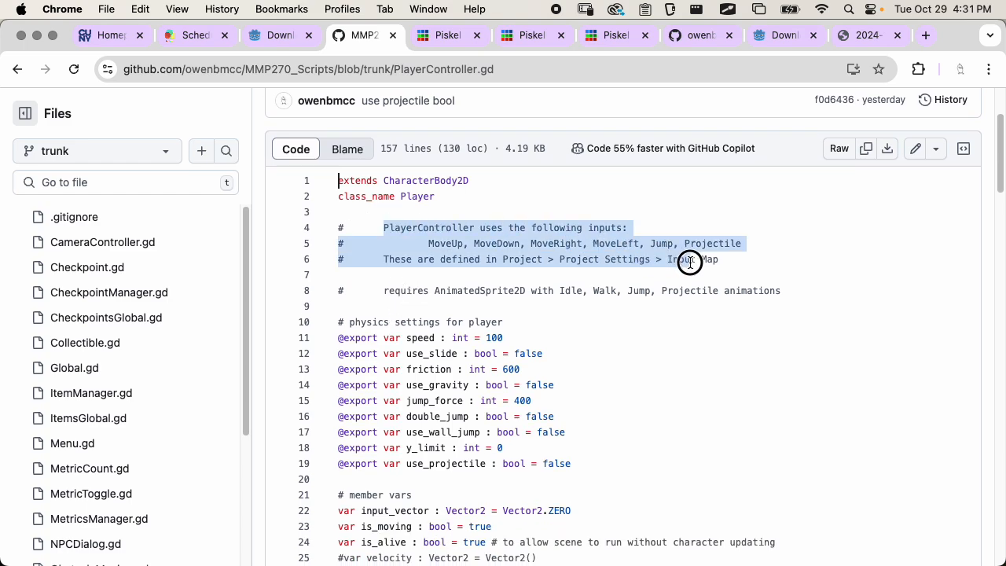
click(532, 227)
drag(473, 232, 657, 234)
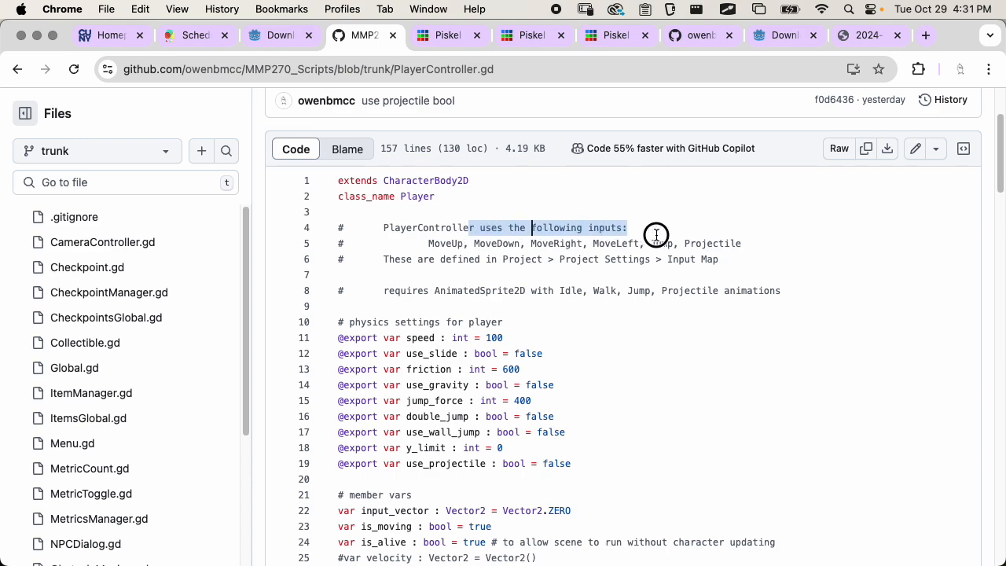
click(657, 235)
drag(424, 244, 604, 244)
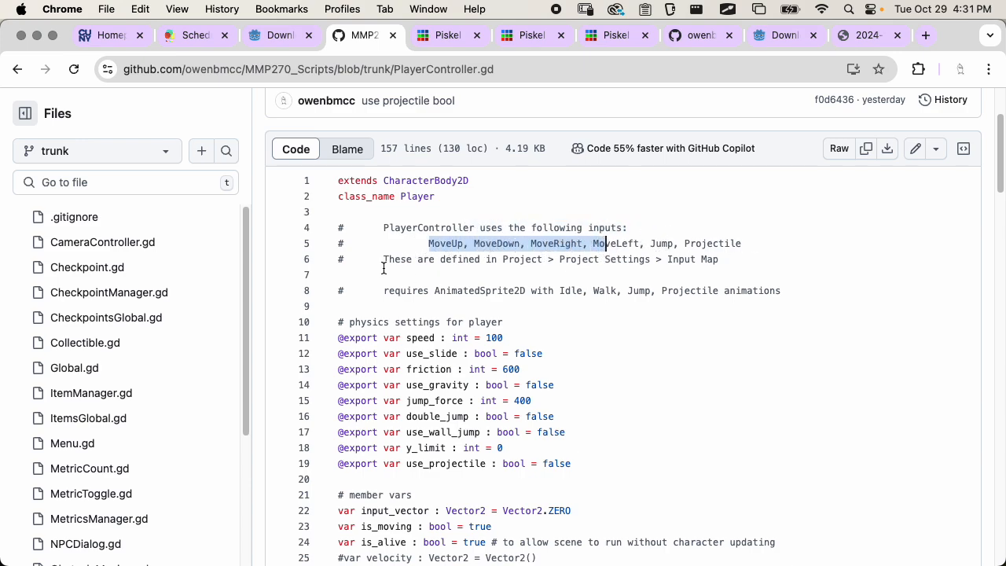
drag(383, 264, 656, 260)
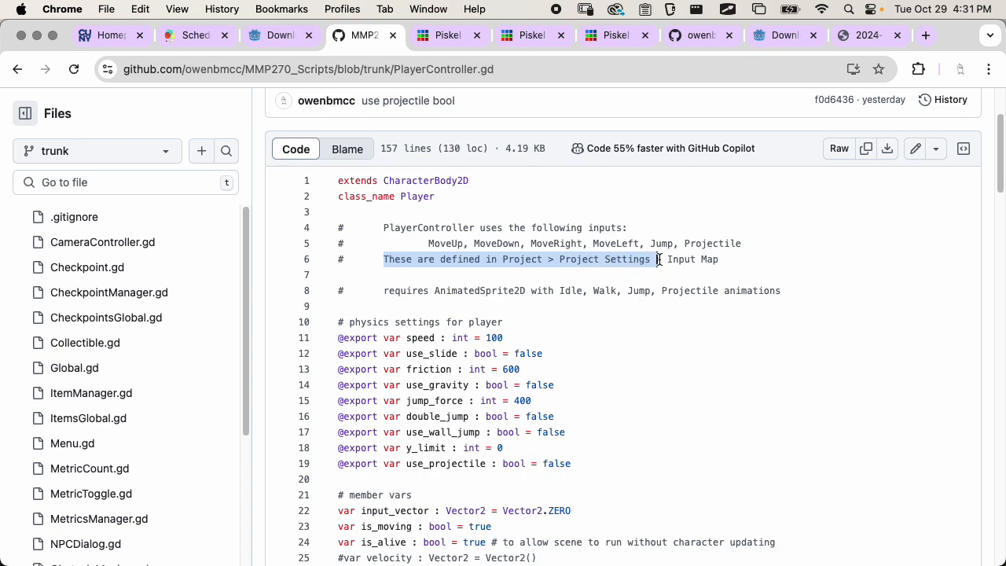
click(657, 260)
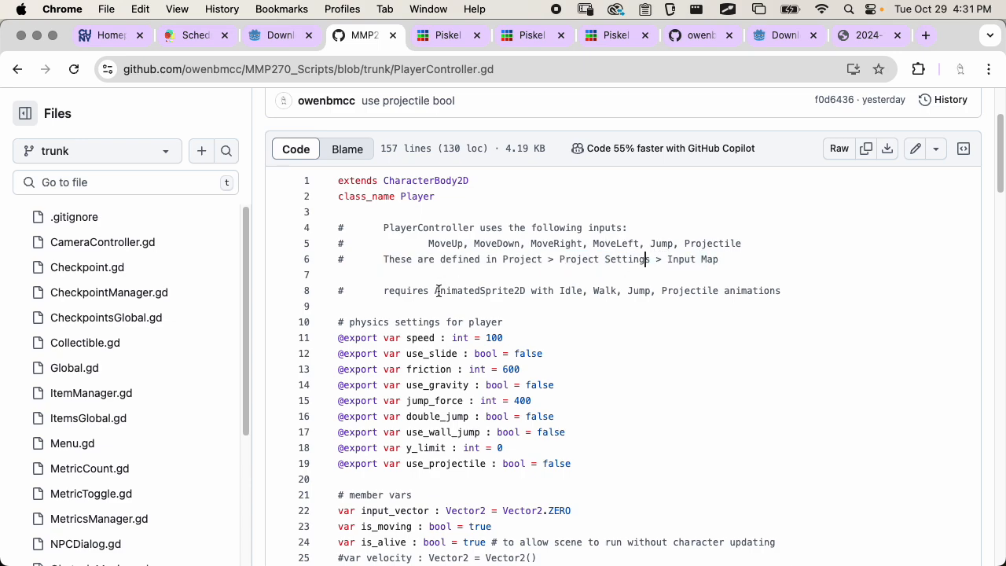
Examine the PlayerController.gd comment naming the animations its AnimatedSprite2D requires
scroll(440, 275, down, 1)
drag(375, 237, 635, 238)
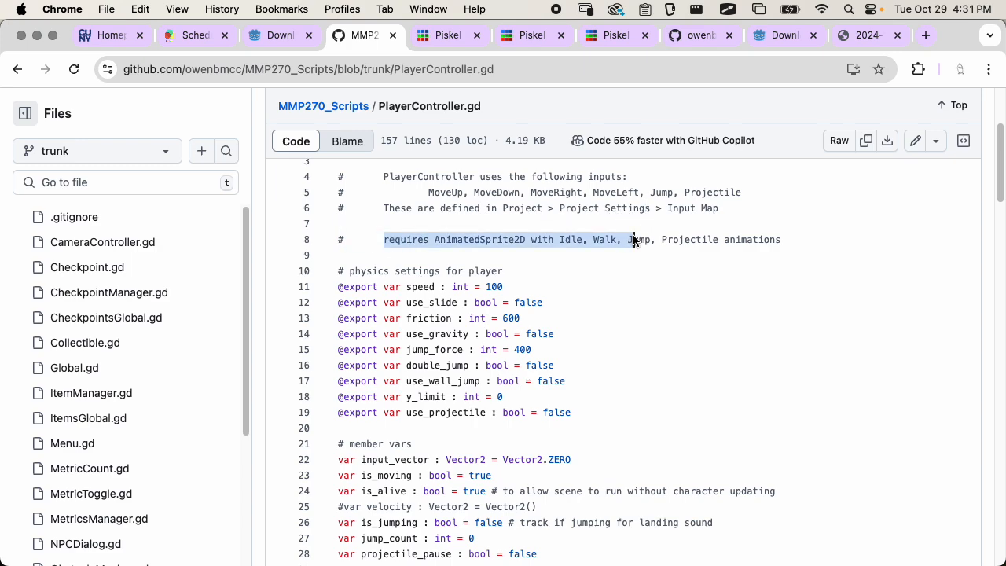
click(590, 238)
double_click(574, 238)
double_click(604, 238)
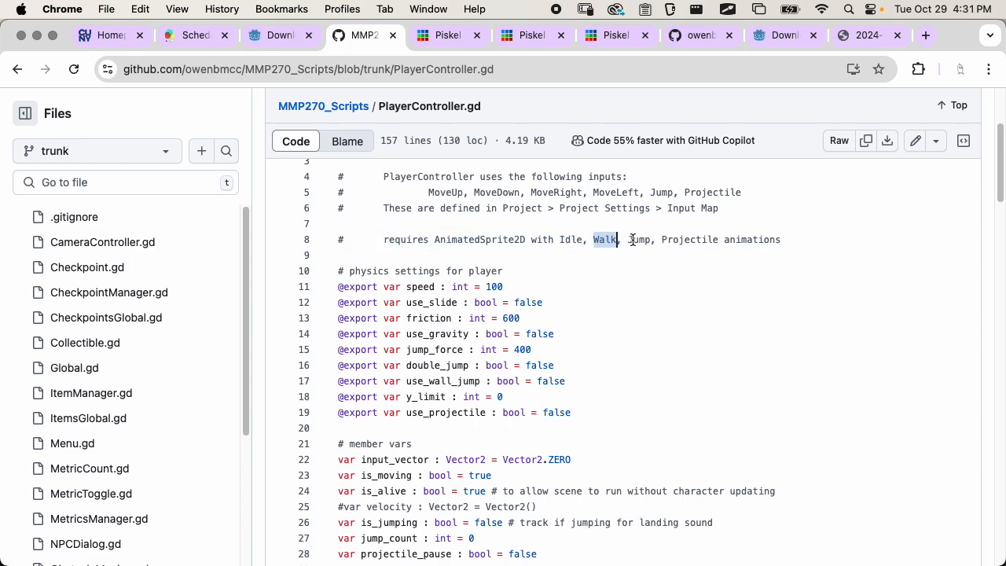
double_click(638, 239)
triple_click(703, 240)
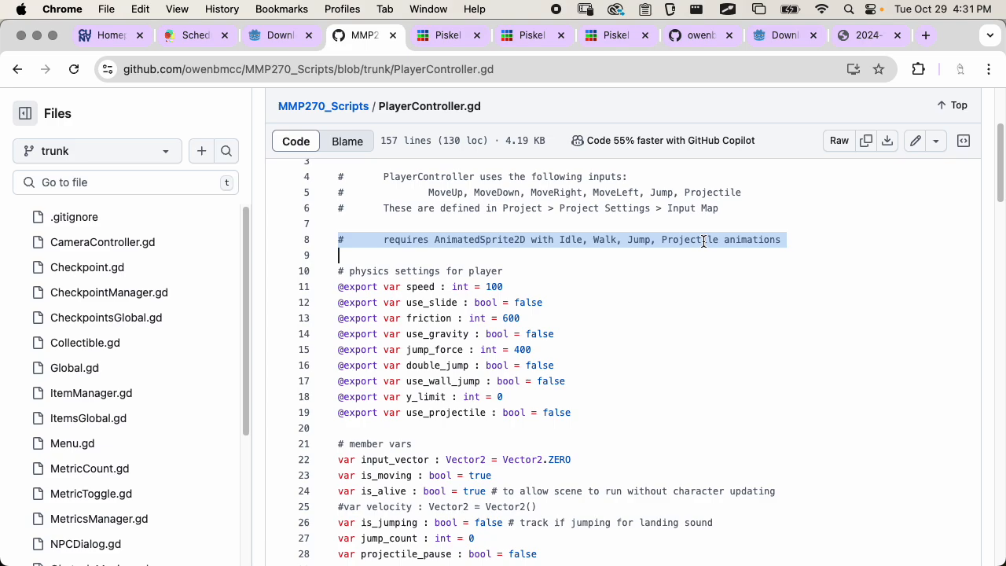
click(633, 239)
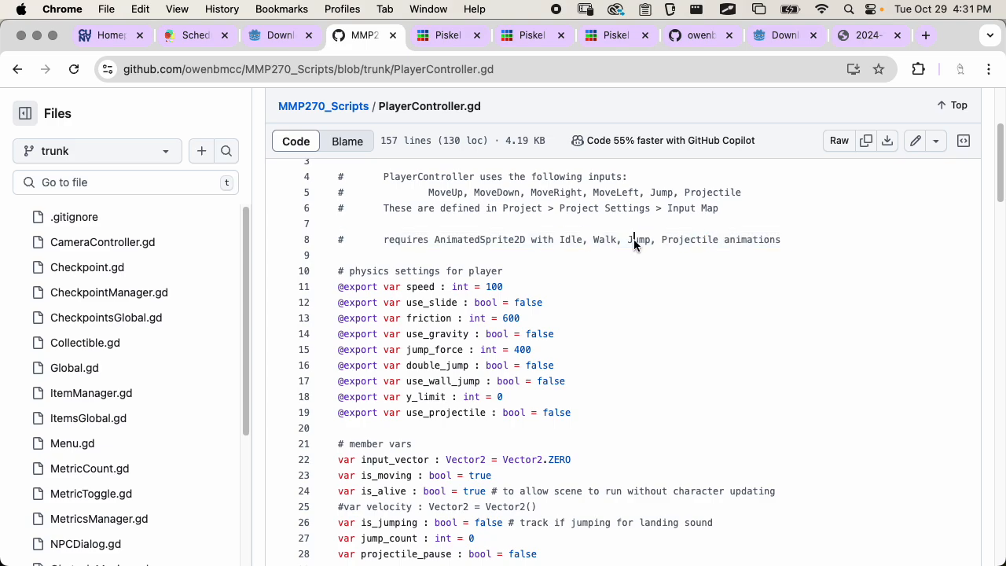
Switch back to Godot and enlarge the Scene dock by shrinking the FileSystem dock below it
key(super+Tab)
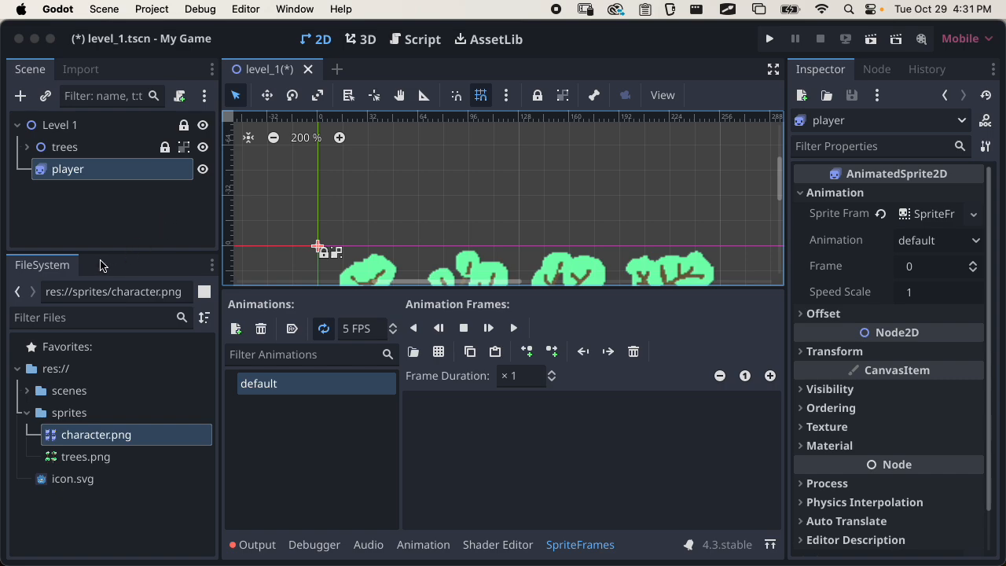
drag(110, 253, 116, 312)
scroll(555, 152, down, 5)
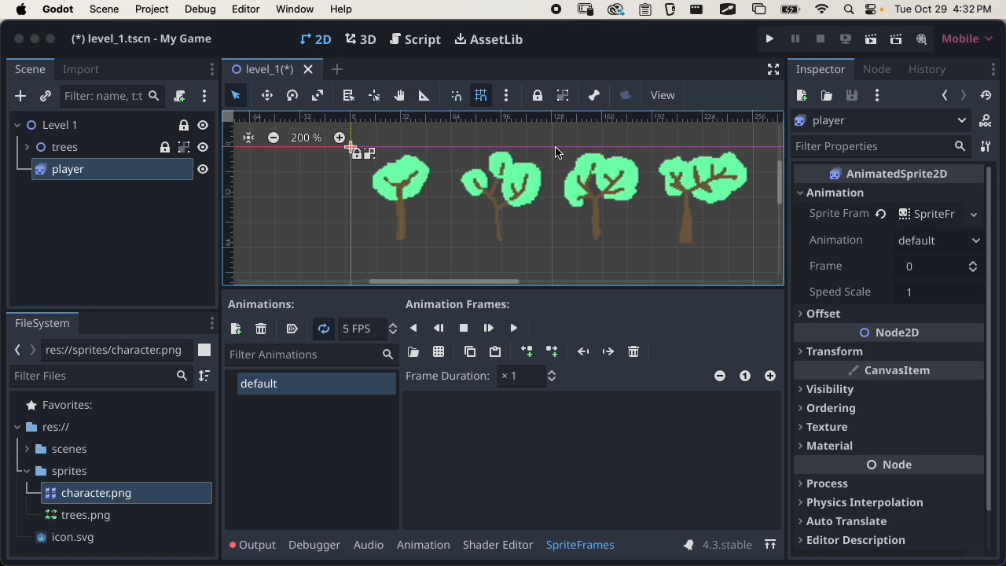
Switch to Chrome and recheck the Jump and Projectile animation names in the PlayerController.gd comment
key(super+Tab)
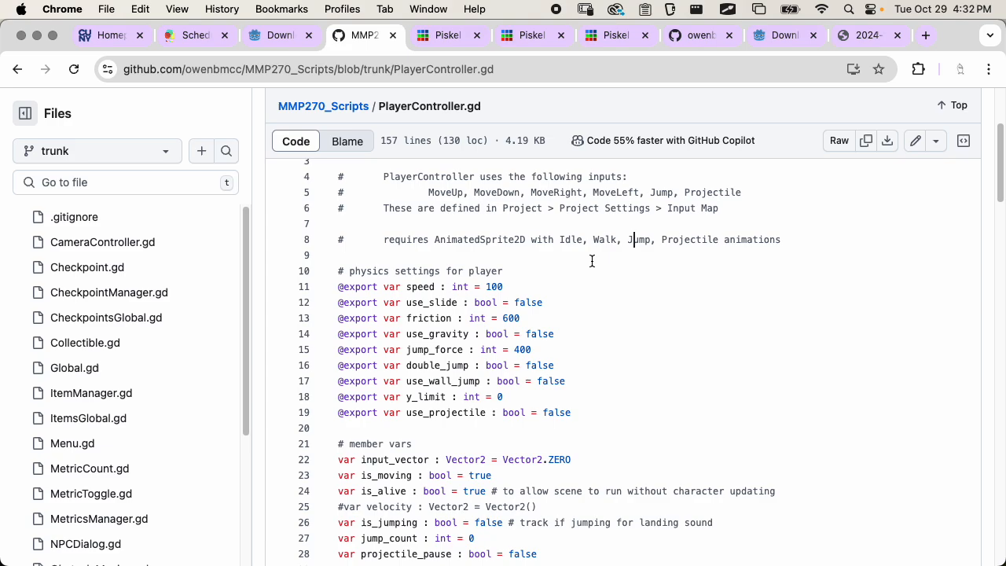
drag(623, 241, 840, 251)
click(746, 252)
Switch back to Godot and rename the player's default animation as Idle
key(super+Tab)
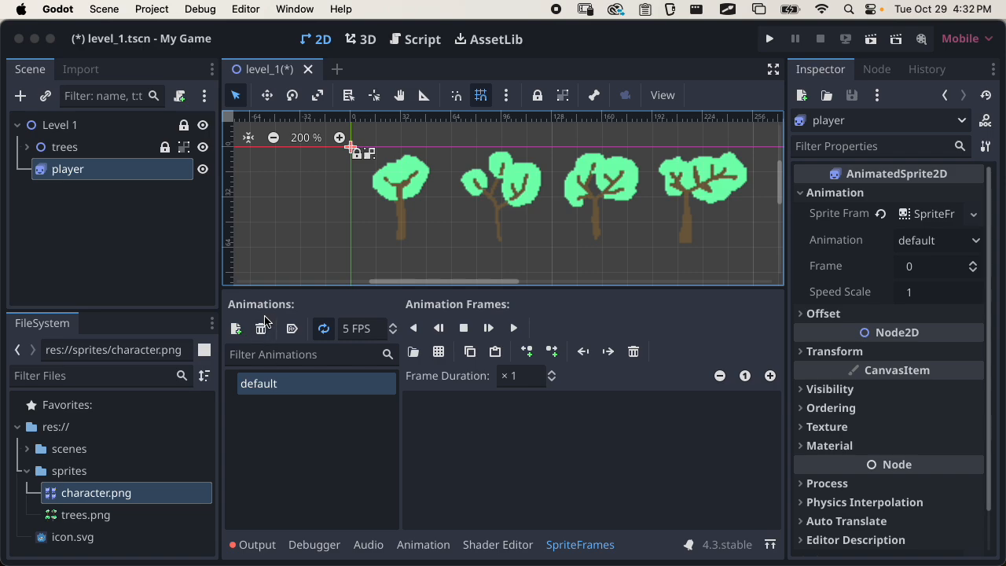
double_click(267, 385)
click(286, 432)
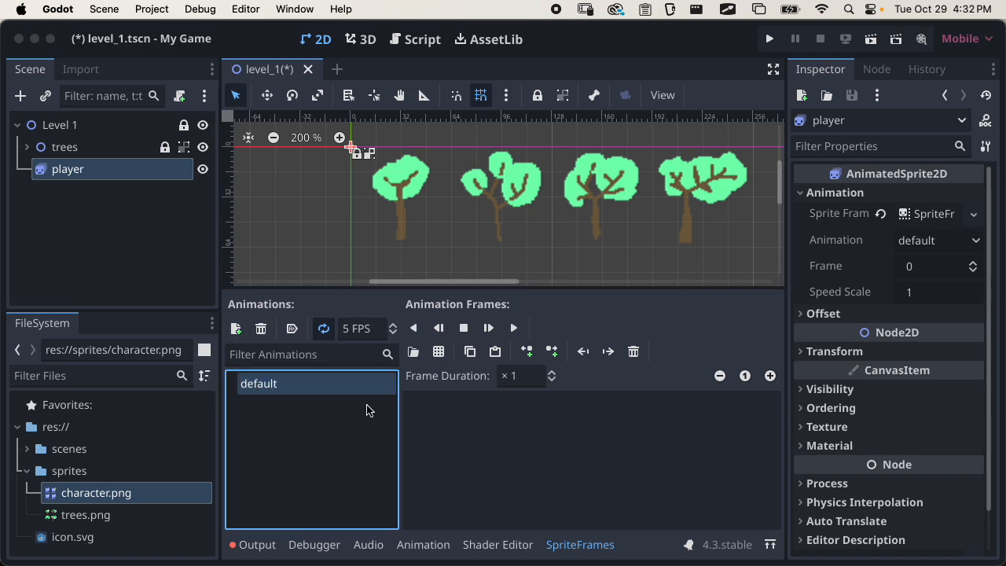
double_click(262, 382)
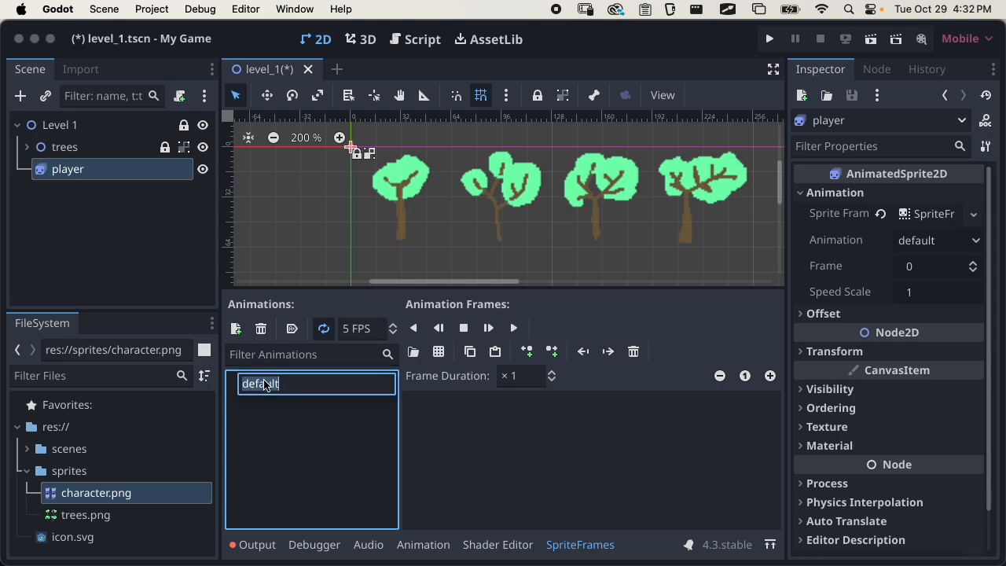
text(Idle)
key(Return)
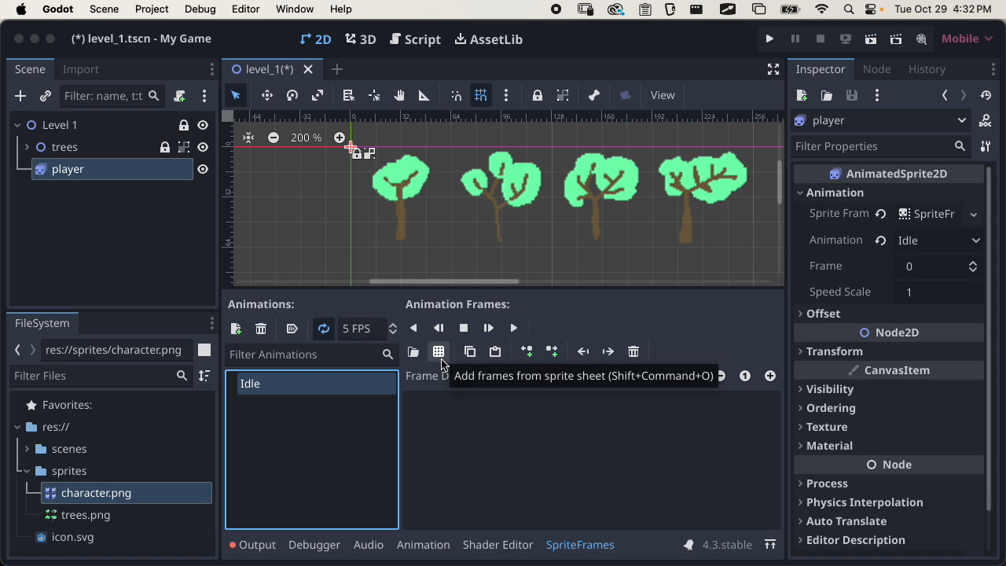
Try adding the whole character.png image as a frame of the Idle animation and delete that frame
drag(96, 492, 537, 503)
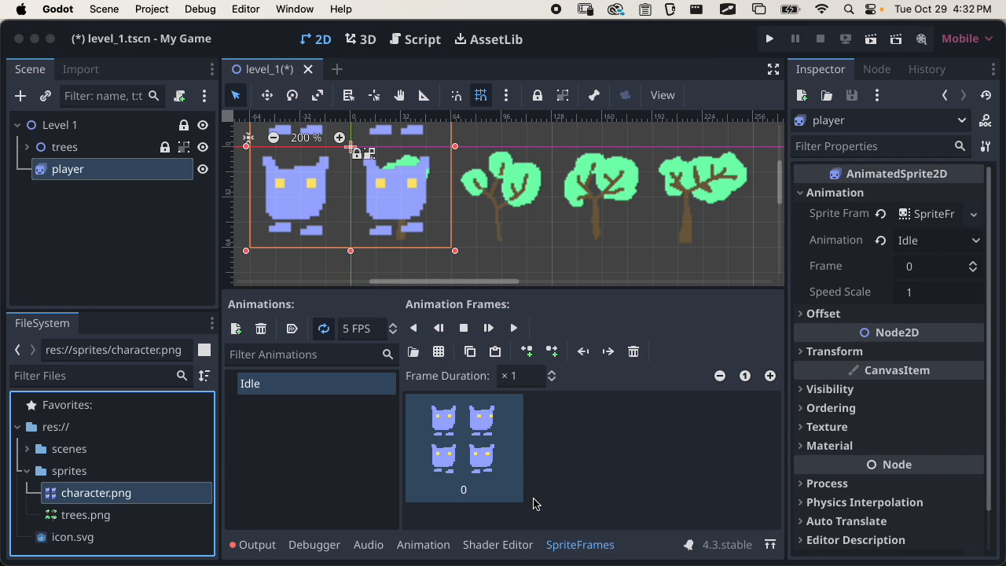
click(634, 351)
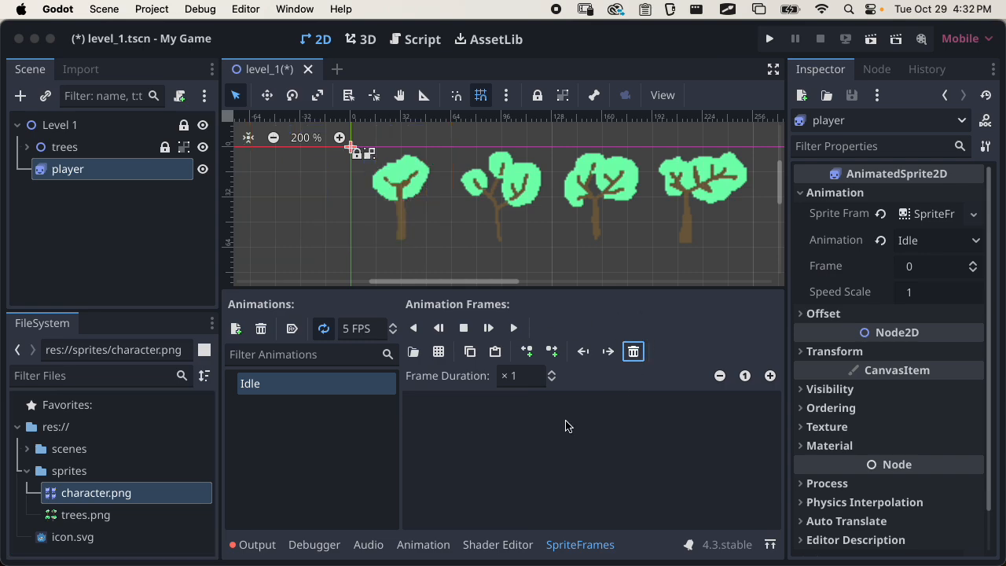
Load character.png from the sprites folder as the sprite sheet for the Idle animation's frames
click(438, 351)
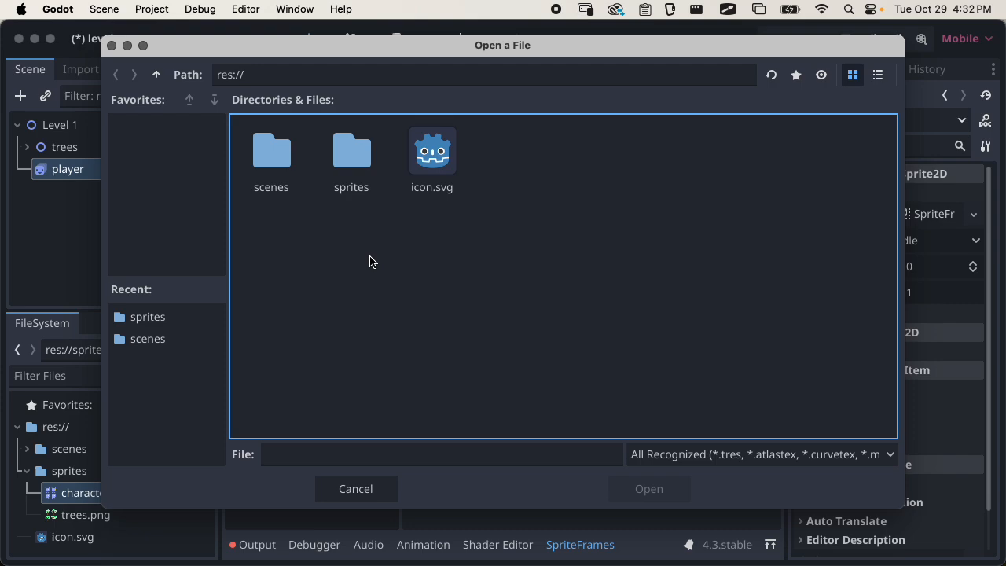
double_click(355, 184)
click(297, 197)
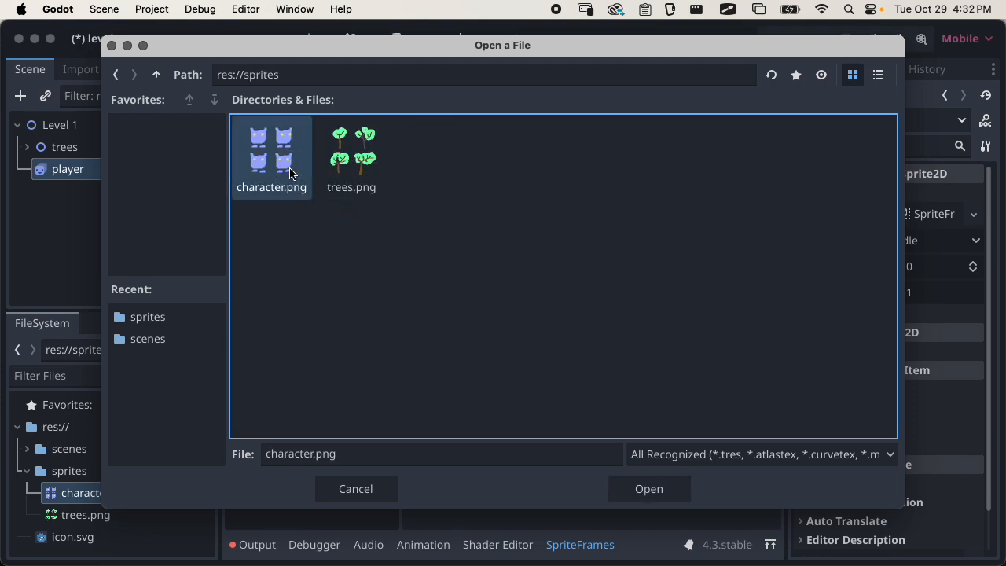
click(672, 494)
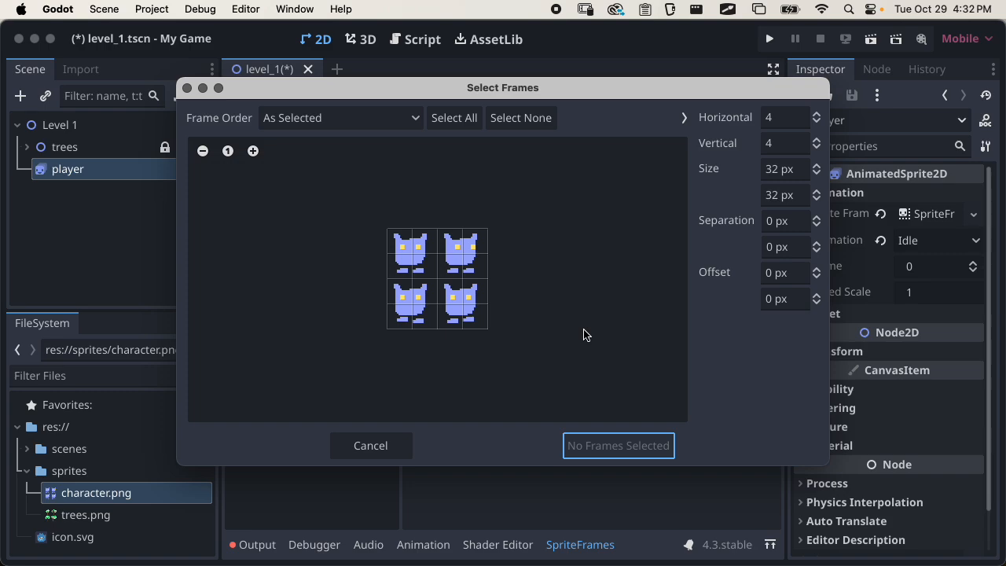
Divide the character sprite sheet into a grid of 2 horizontal by 2 vertical frames
click(252, 151)
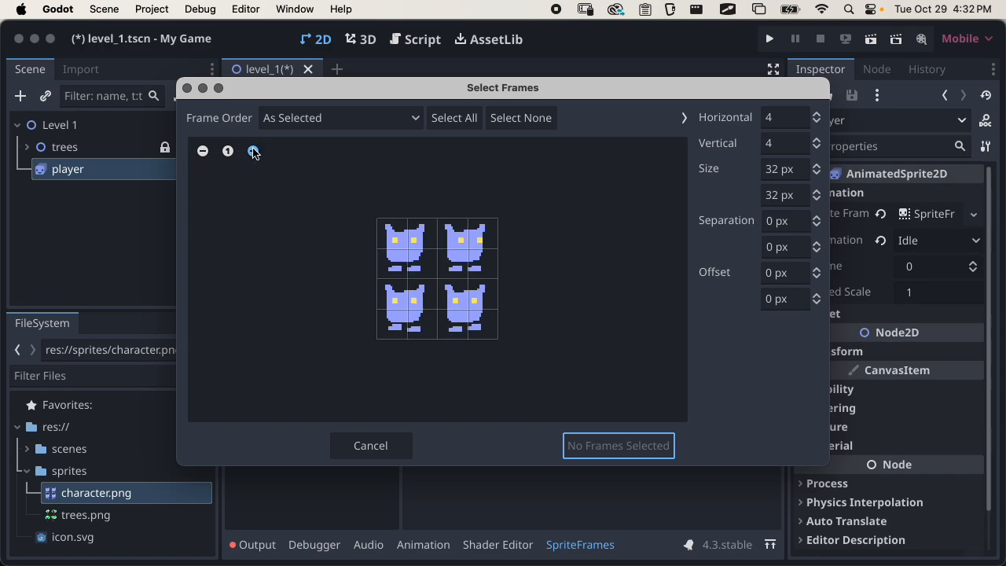
click(252, 150)
click(252, 151)
click(252, 151)
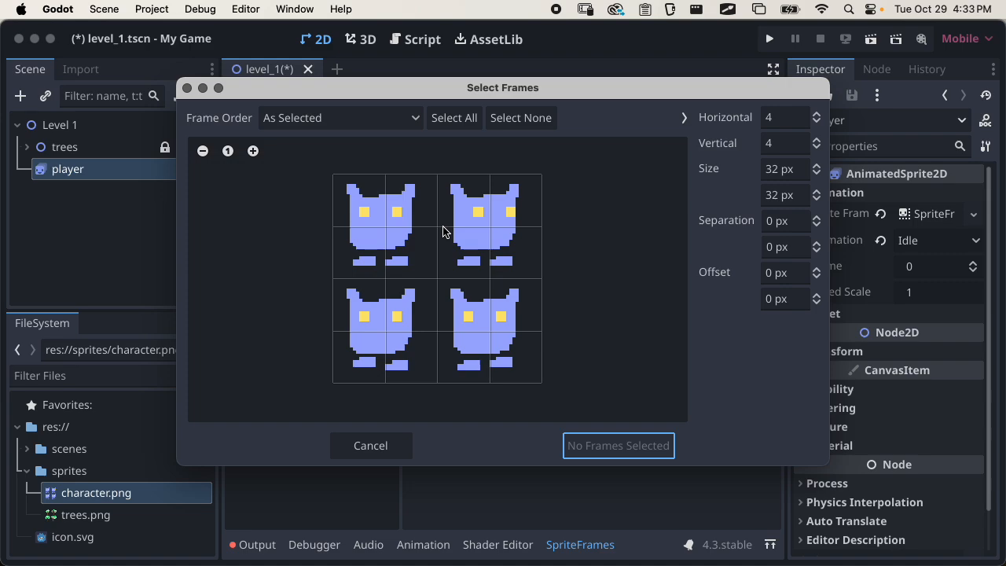
click(818, 123)
click(818, 123)
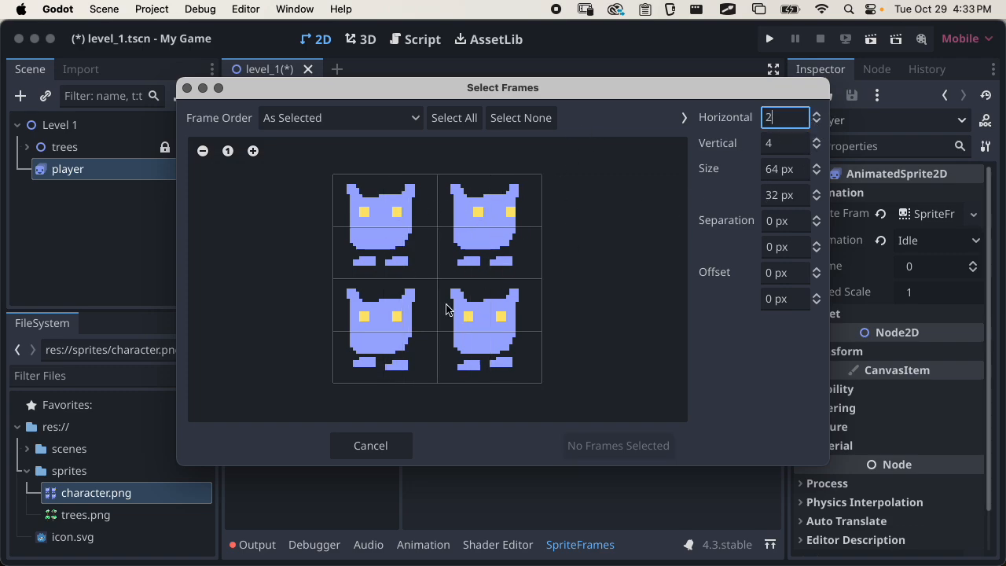
click(817, 148)
click(816, 148)
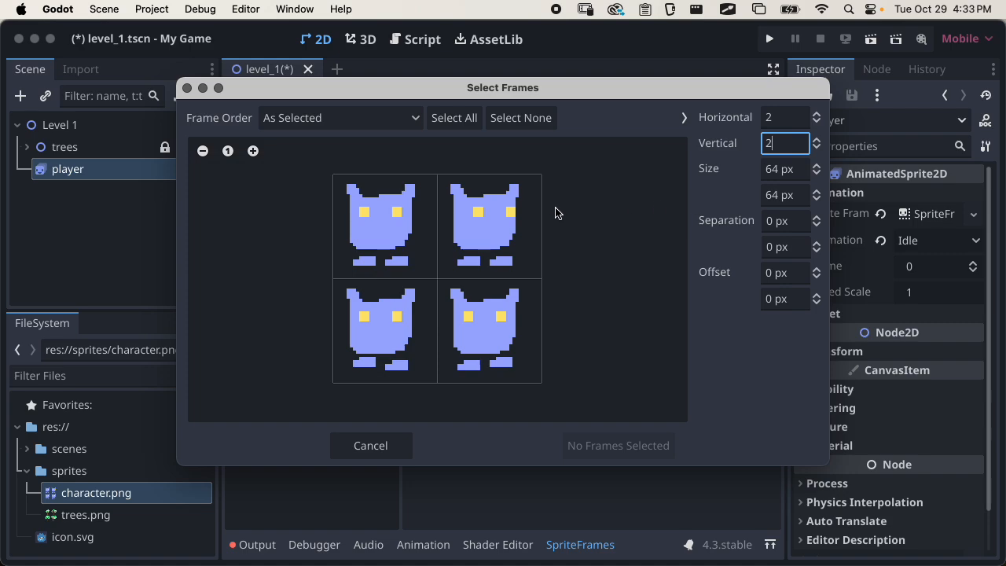
Add the two upper-row sprite sheet frames to the Idle animation
click(424, 229)
click(458, 229)
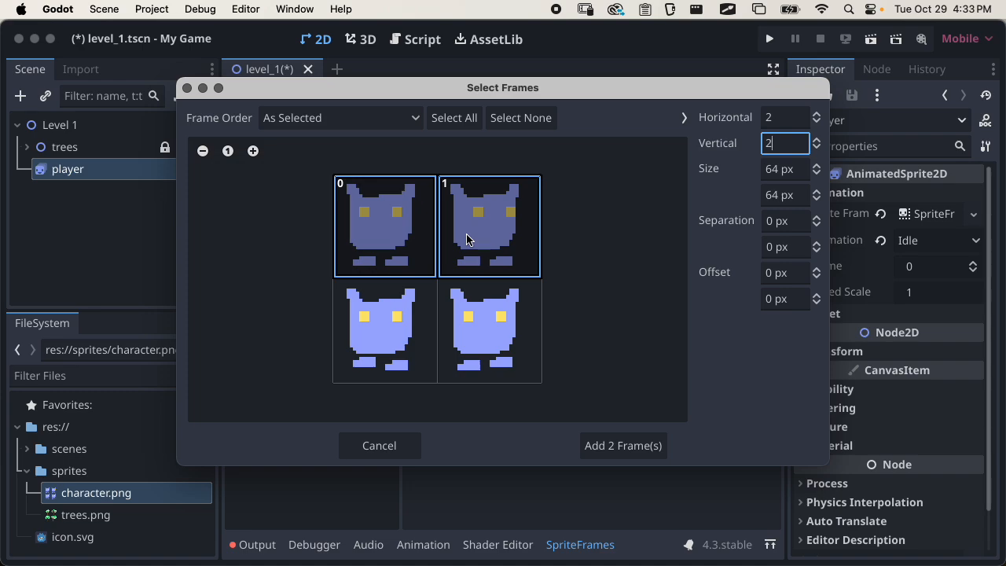
click(632, 448)
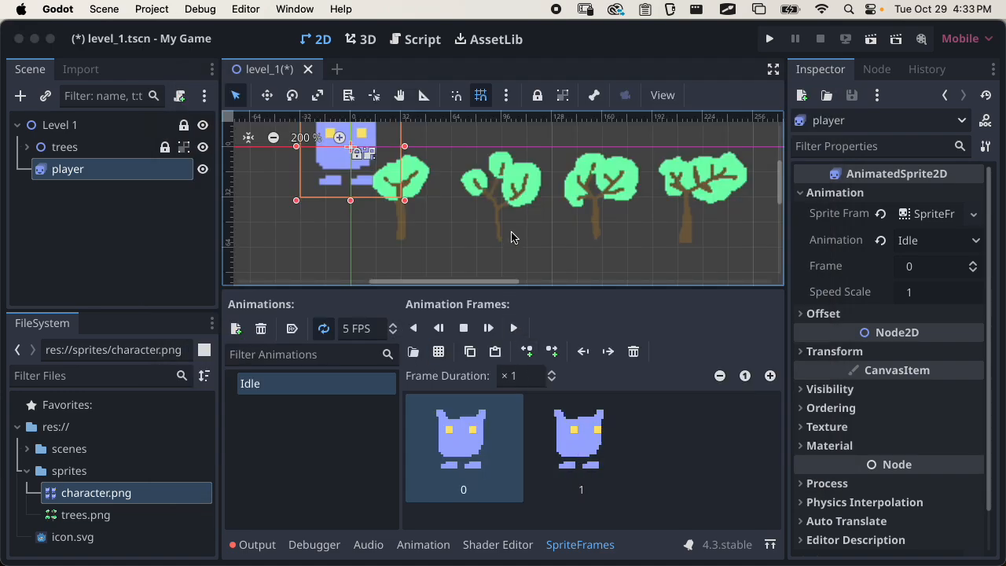
Set the player's Idle animation to autoplay on load
scroll(561, 263, left, 3)
scroll(561, 262, up, 2)
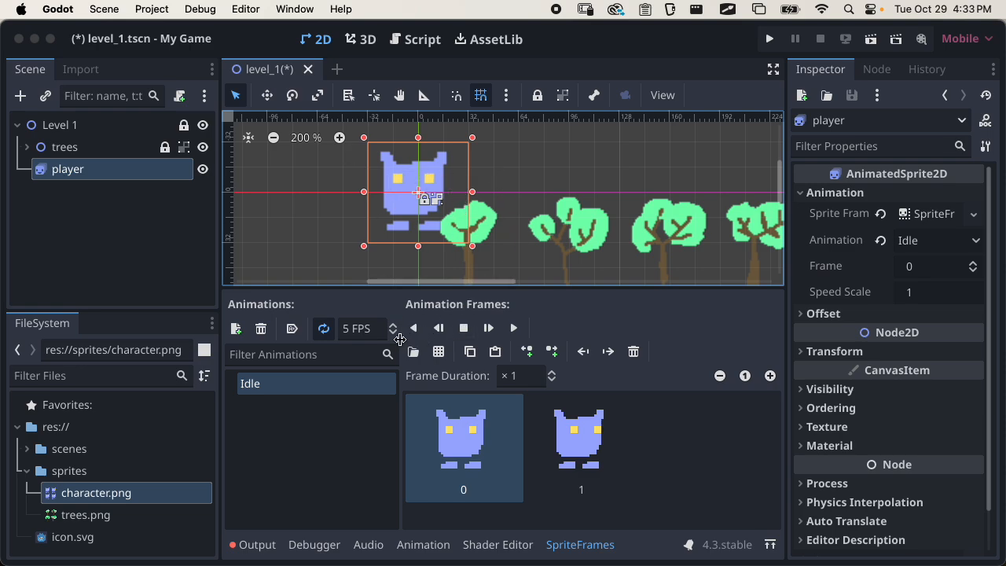
click(292, 328)
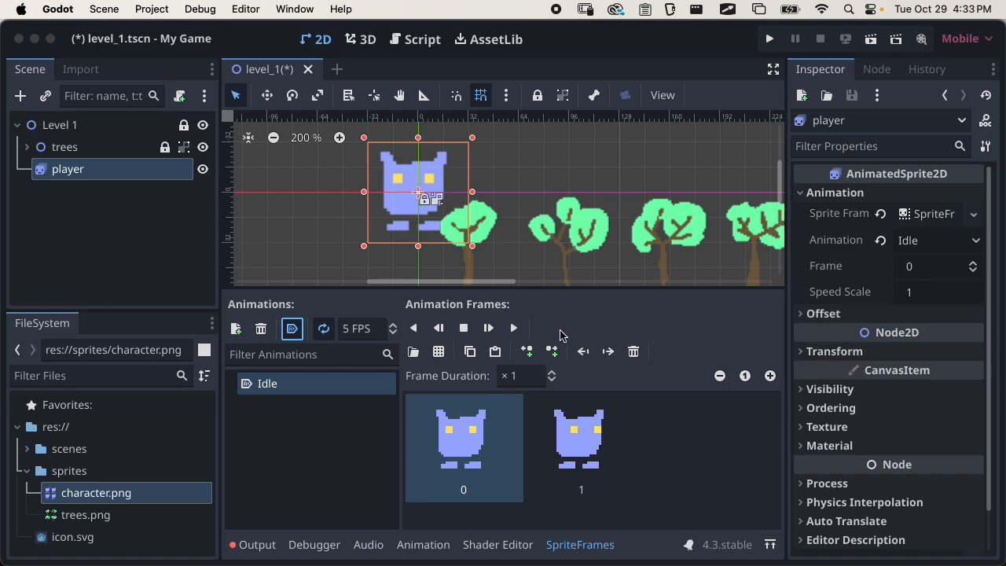
scroll(880, 303, down, 2)
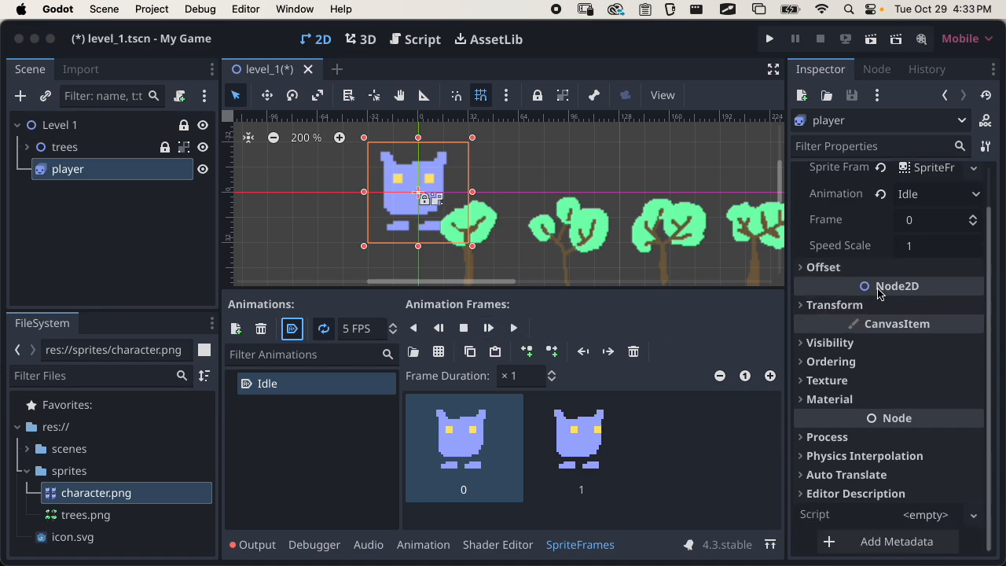
scroll(806, 322, up, 2)
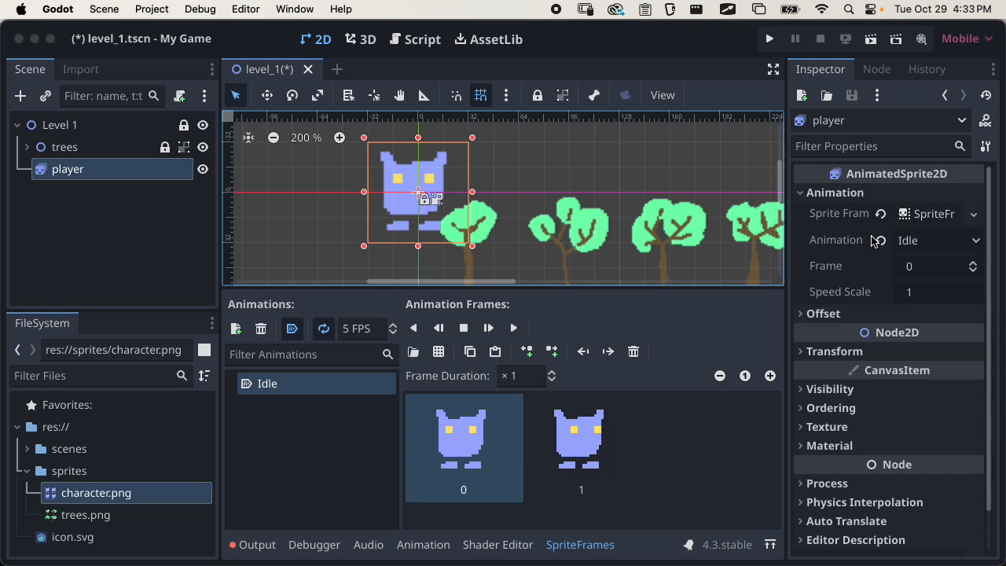
scroll(862, 330, down, 2)
scroll(849, 346, up, 2)
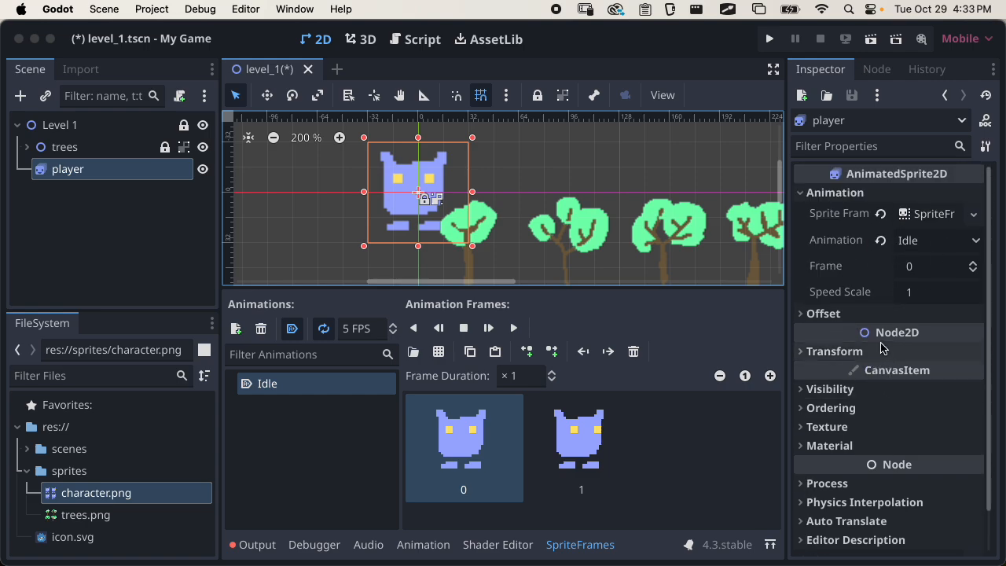
click(814, 313)
click(852, 317)
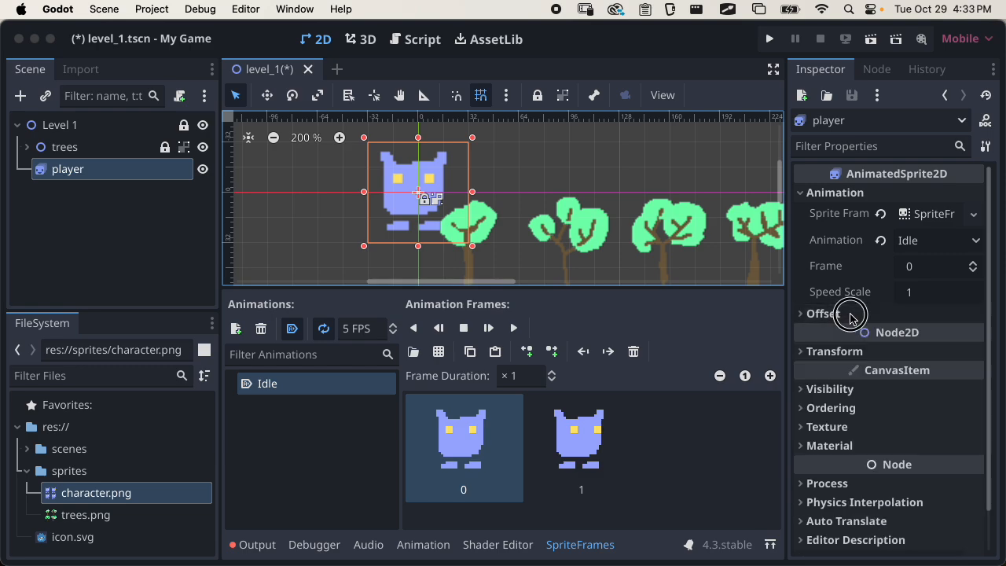
Play the Idle animation and append two copies of its first frame to the end of the sequence
click(513, 327)
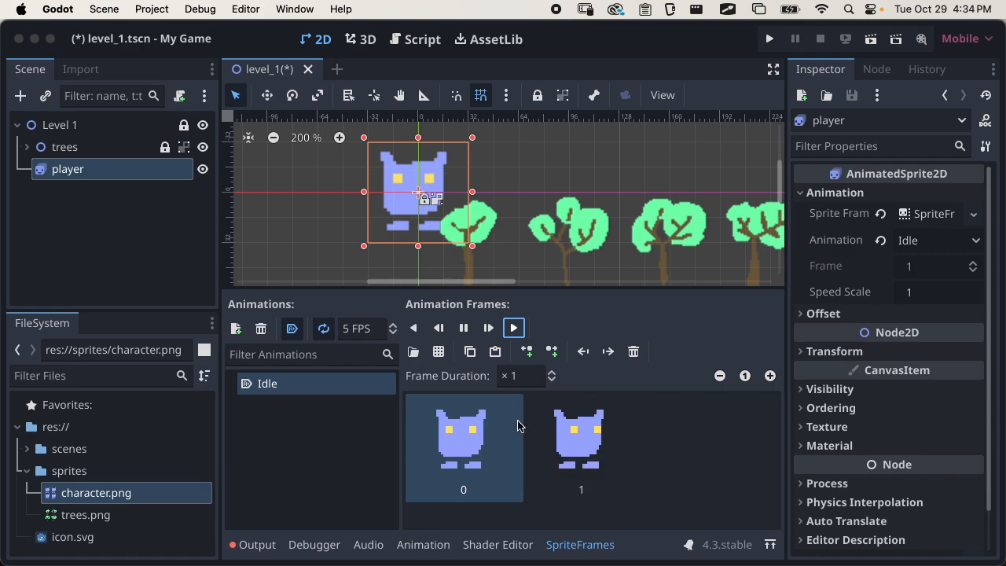
click(474, 471)
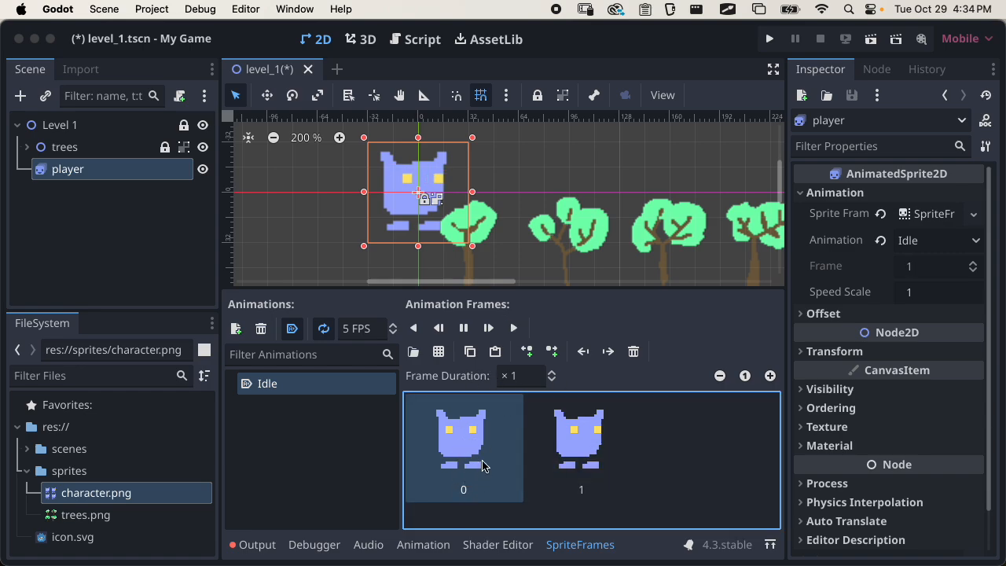
click(470, 351)
click(494, 351)
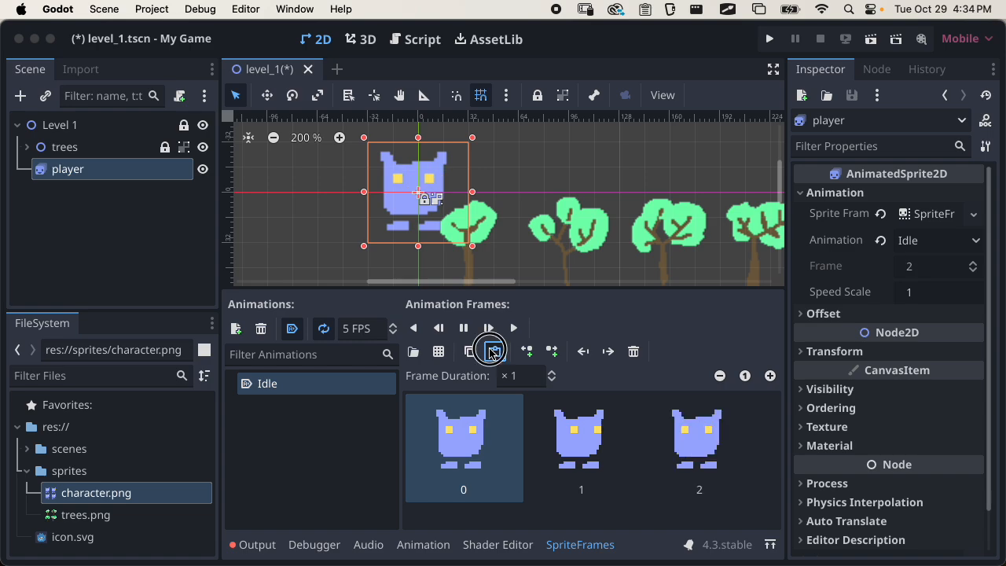
click(495, 351)
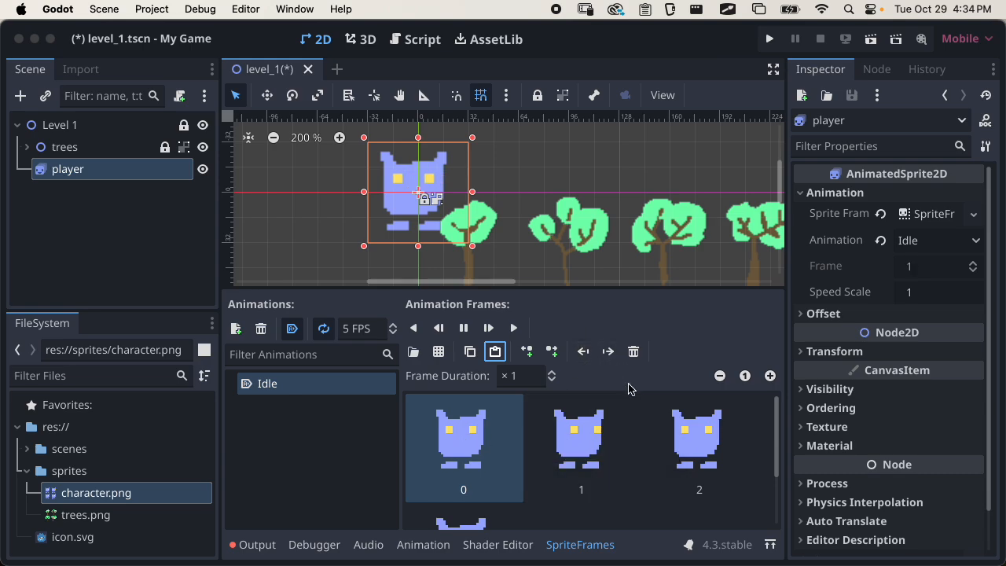
Add a second animation named Walk to the player's sprite frames
click(307, 425)
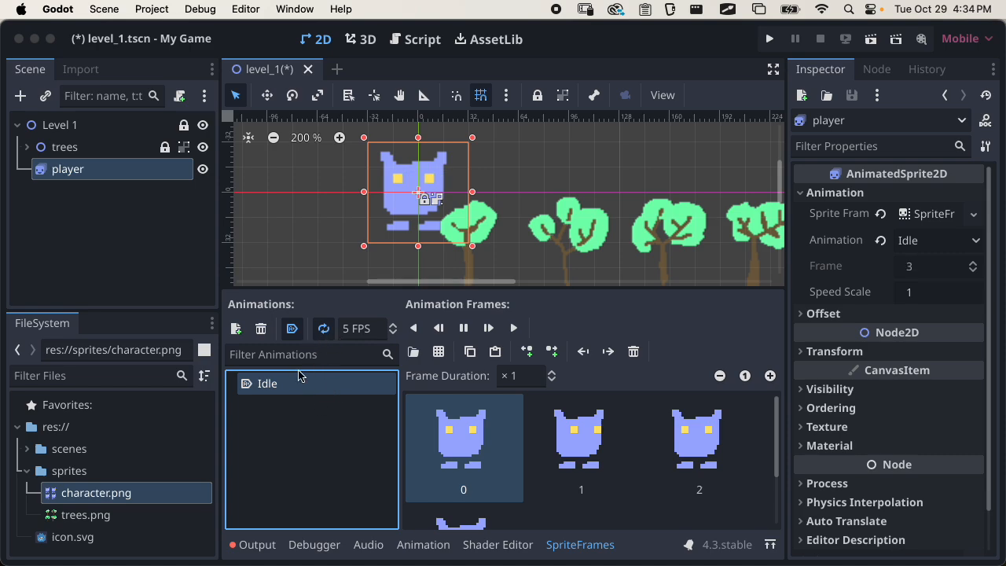
click(236, 328)
click(295, 406)
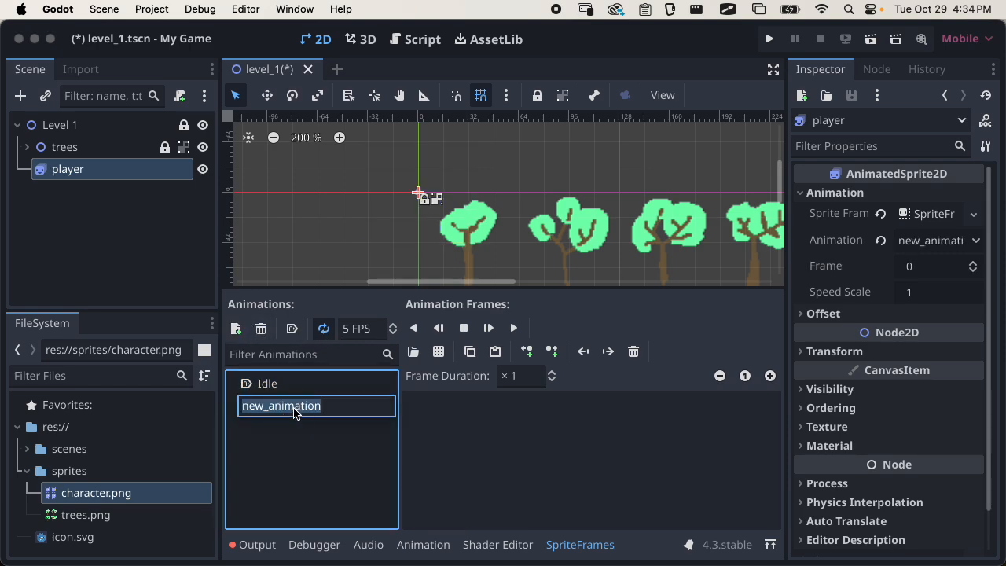
text(Walk)
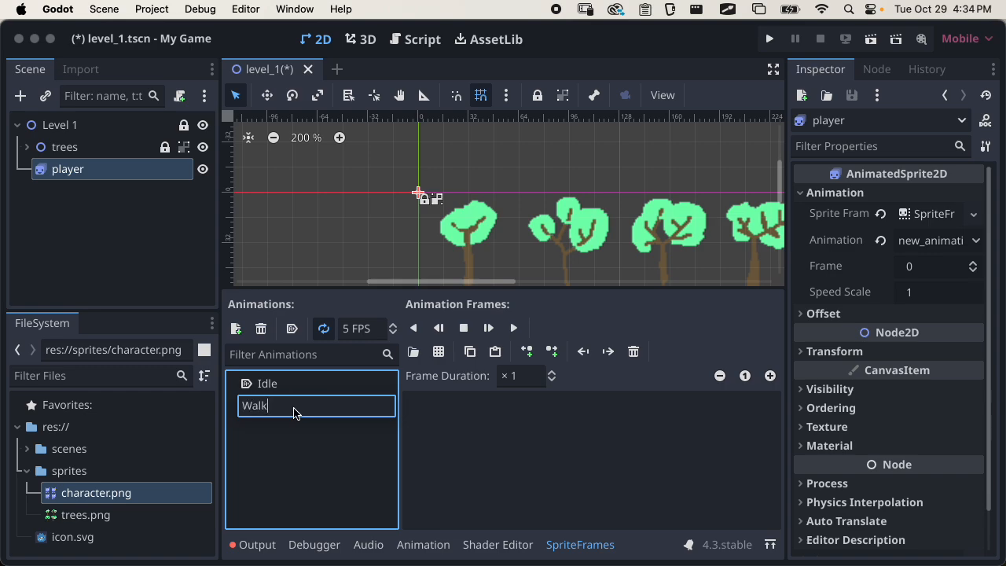
key(Return)
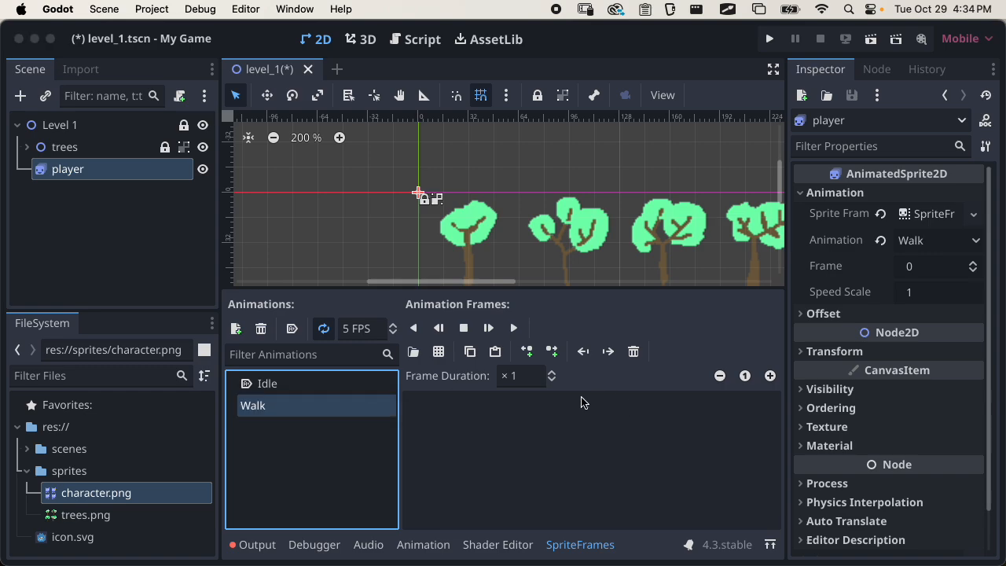
Add the two lower-row frames of the character.png sprite sheet to the Walk animation
click(439, 351)
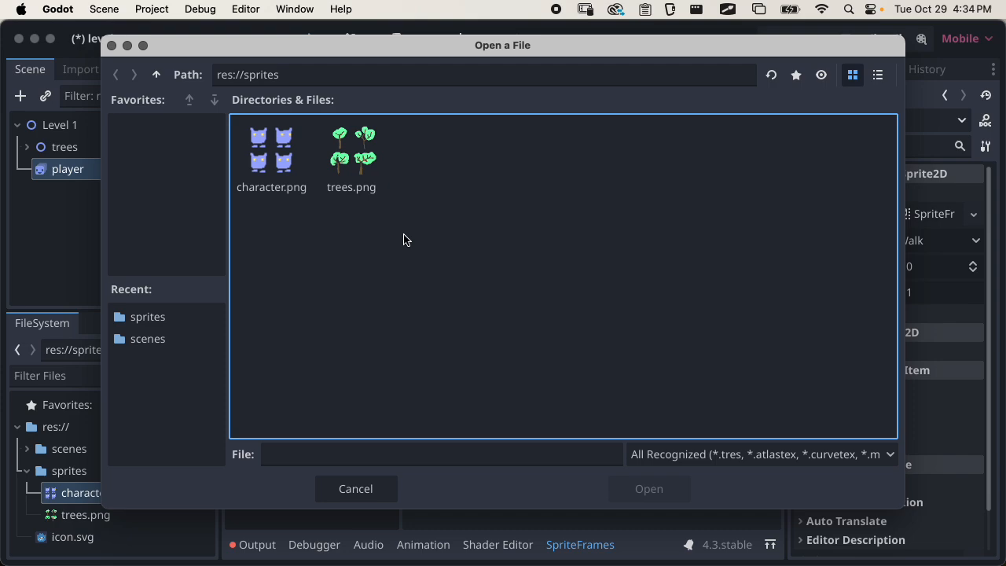
click(294, 160)
click(639, 487)
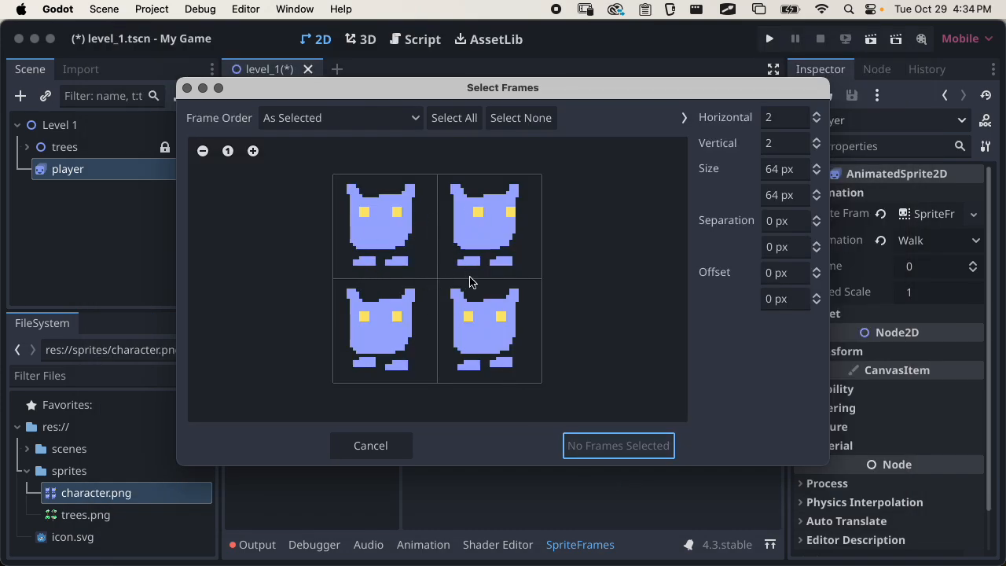
click(397, 357)
click(476, 342)
click(589, 444)
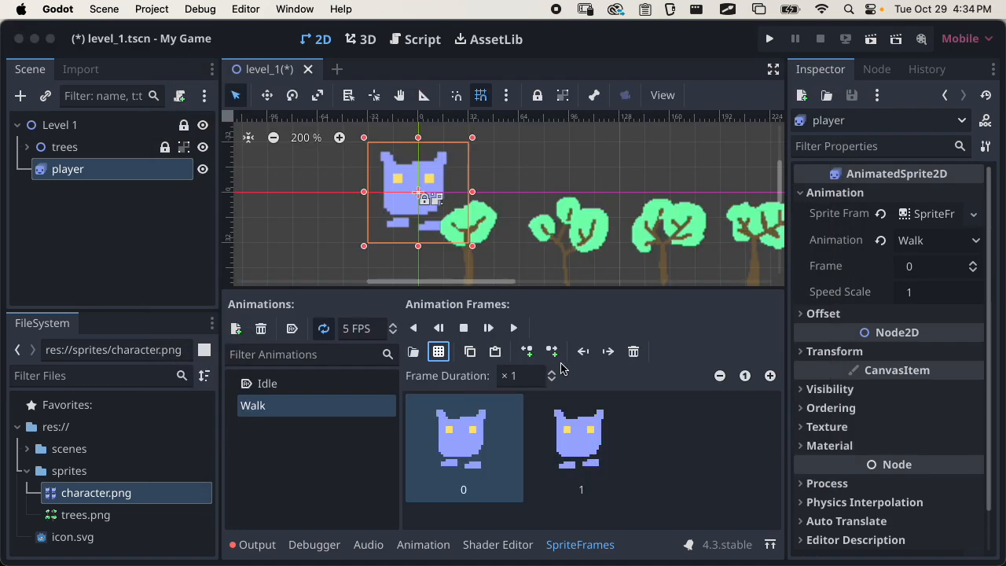
Preview the Walk animation by playing it and save the level_1 scene
click(514, 327)
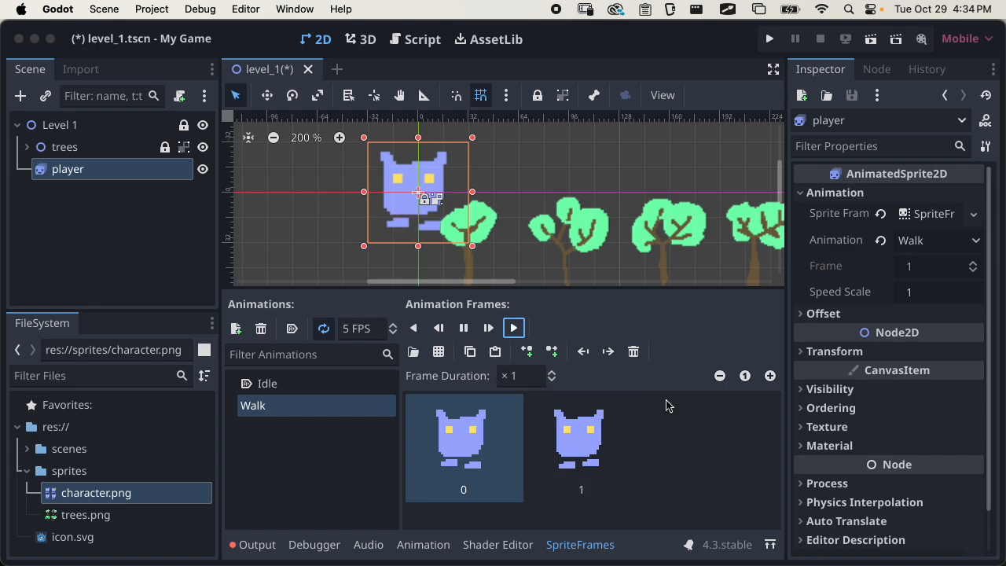
key(cmd+s)
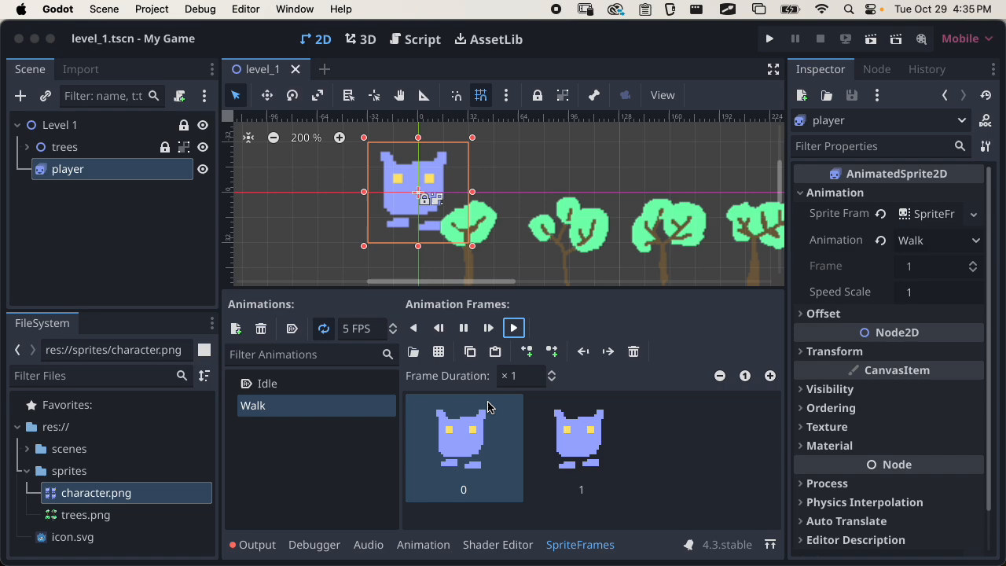
Add a CharacterBody2D node directly under Level 1 and name it player2
click(159, 227)
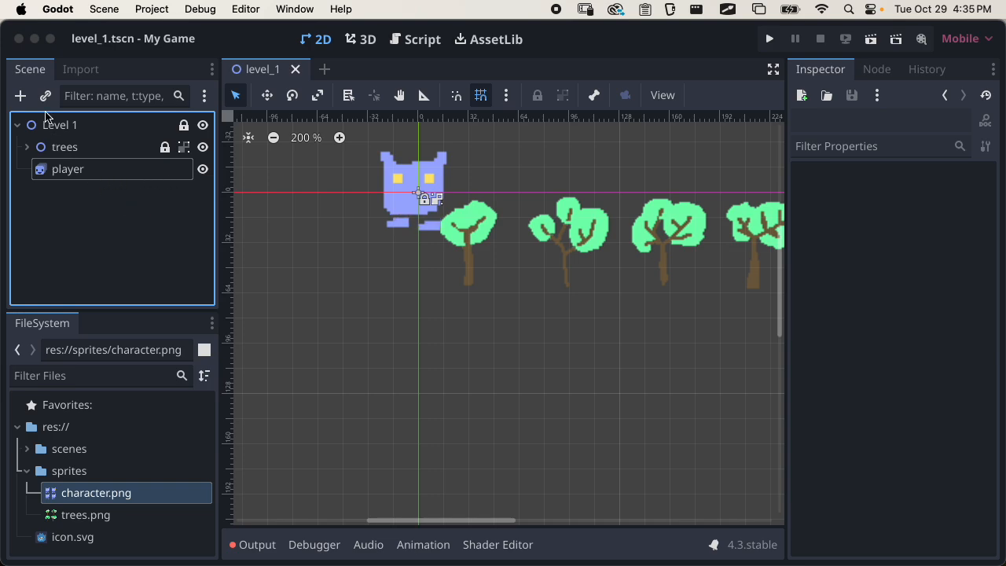
click(20, 95)
text(charac)
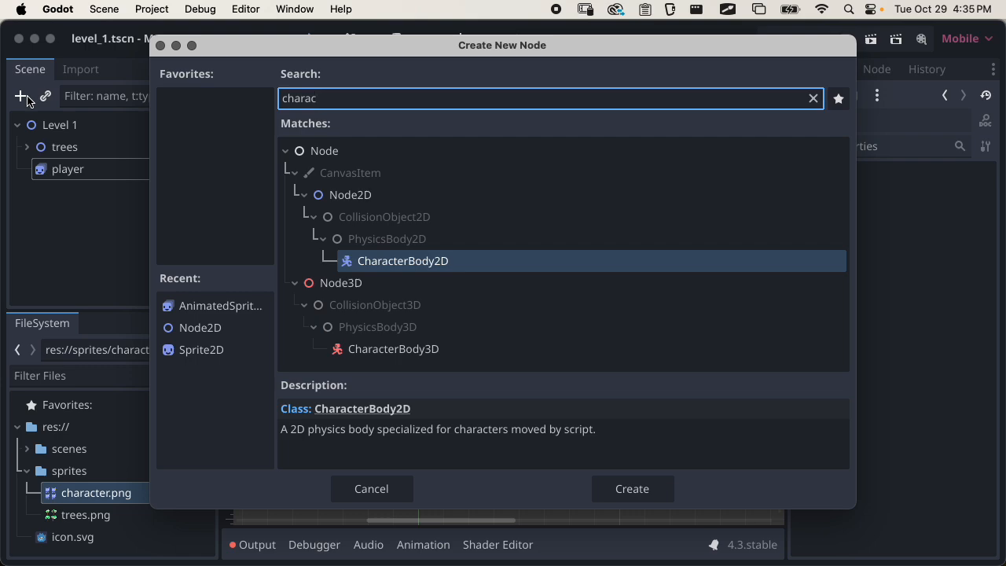
key(Return)
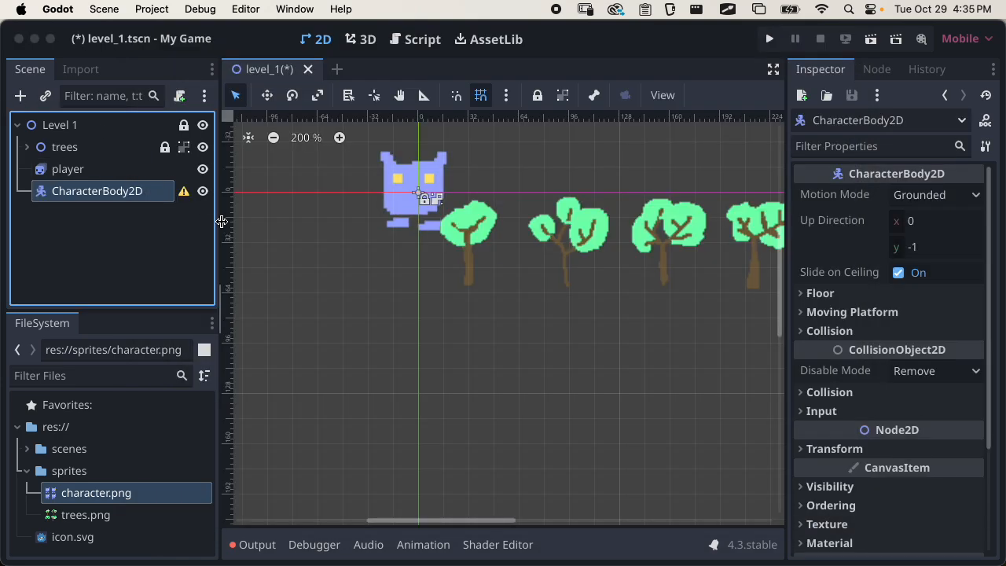
double_click(103, 195)
text(player2)
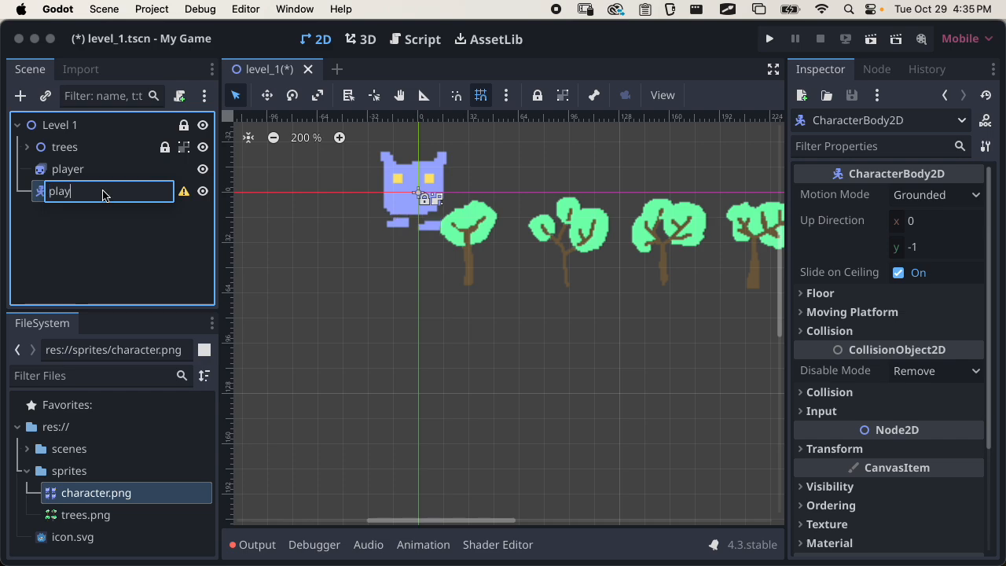
key(Return)
Make the player sprite node a child of player2 and rename it AnimatedSprite2D
click(69, 178)
drag(68, 181, 74, 194)
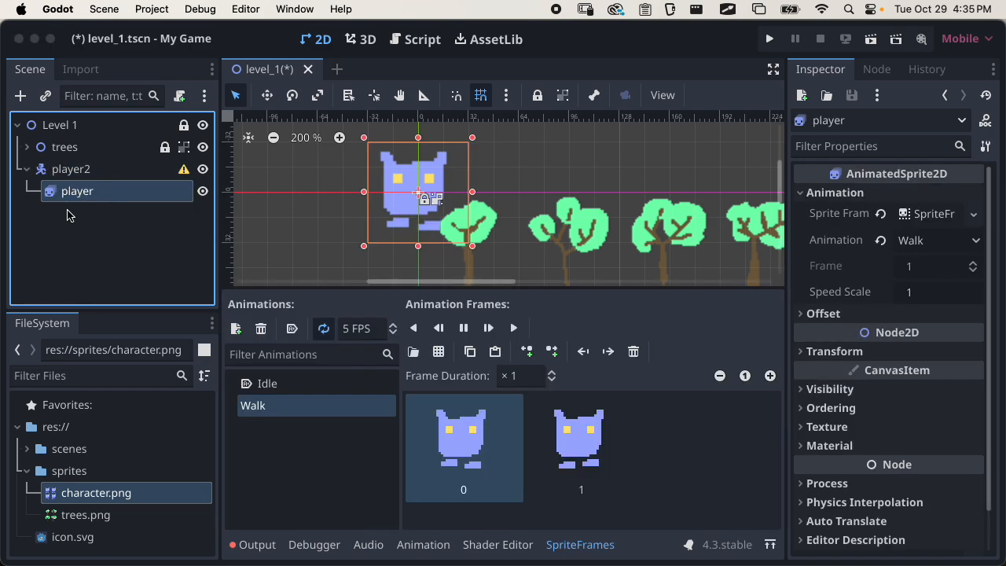
double_click(98, 195)
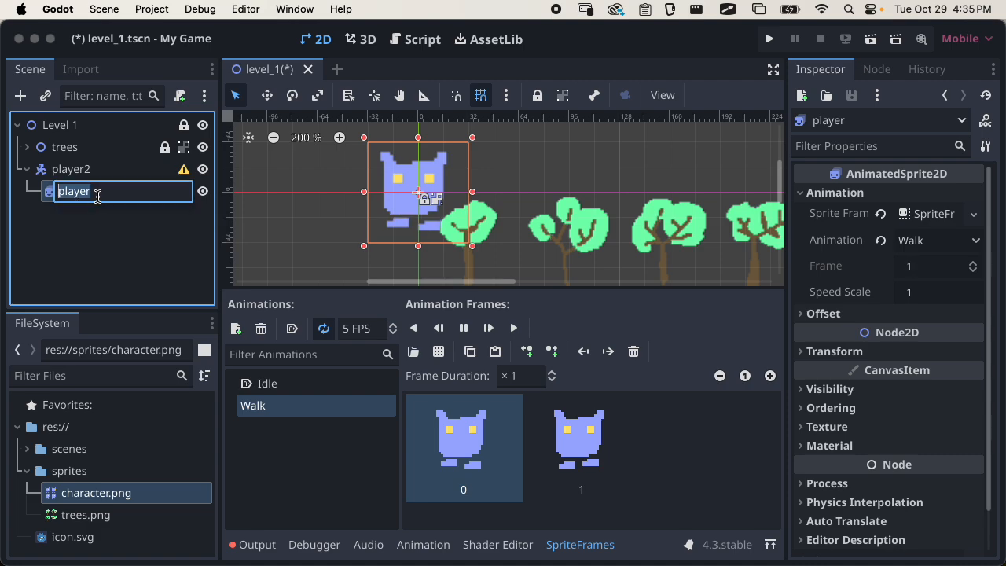
text(AnimatedSprite2D)
key(Return)
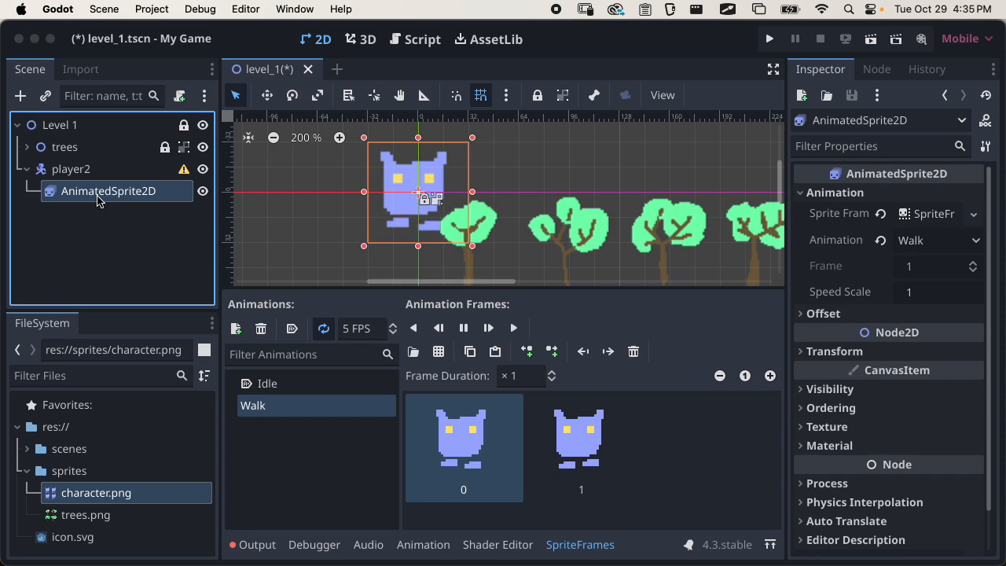
Collapse the sprite frames editor and move the character sprite from the origin to just below the second tree
click(582, 544)
click(416, 197)
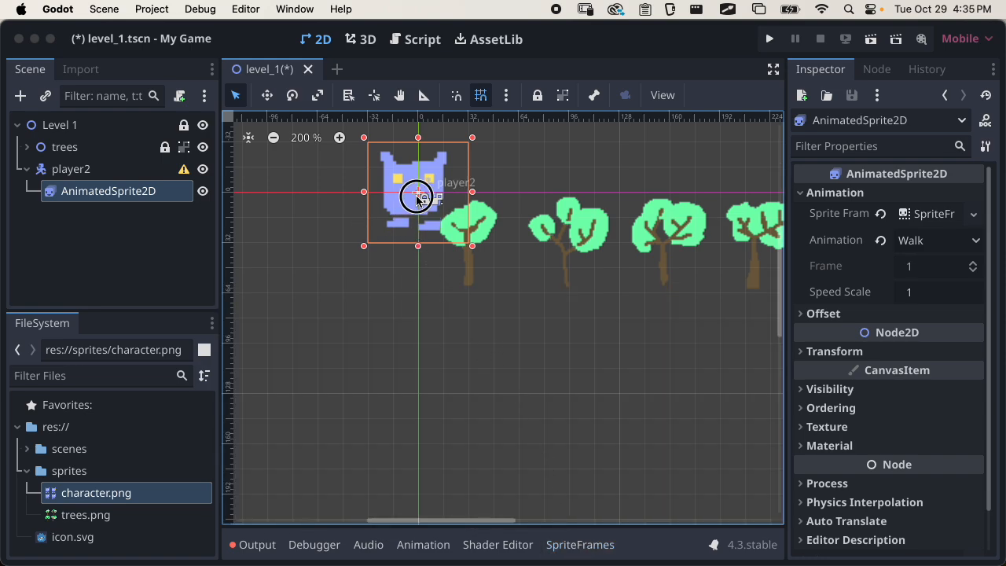
drag(416, 196, 541, 323)
Check player2's node configuration warning and add a CollisionShape2D node as its child
click(74, 168)
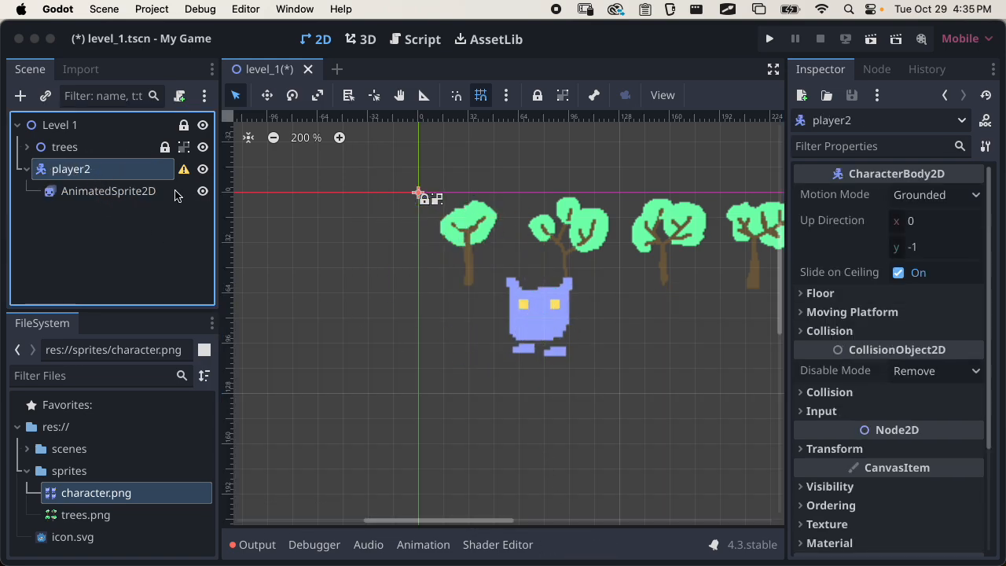
click(183, 169)
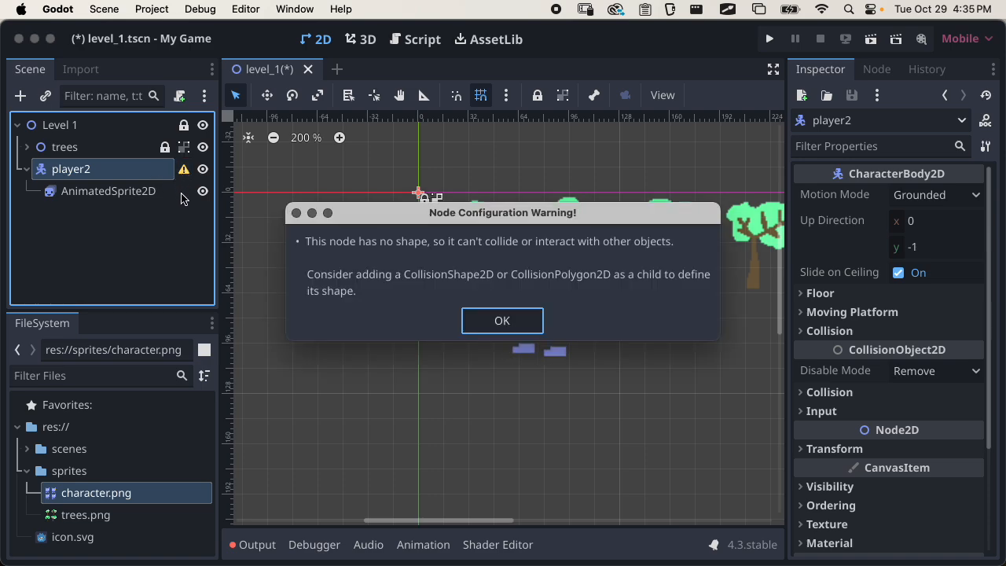
click(503, 318)
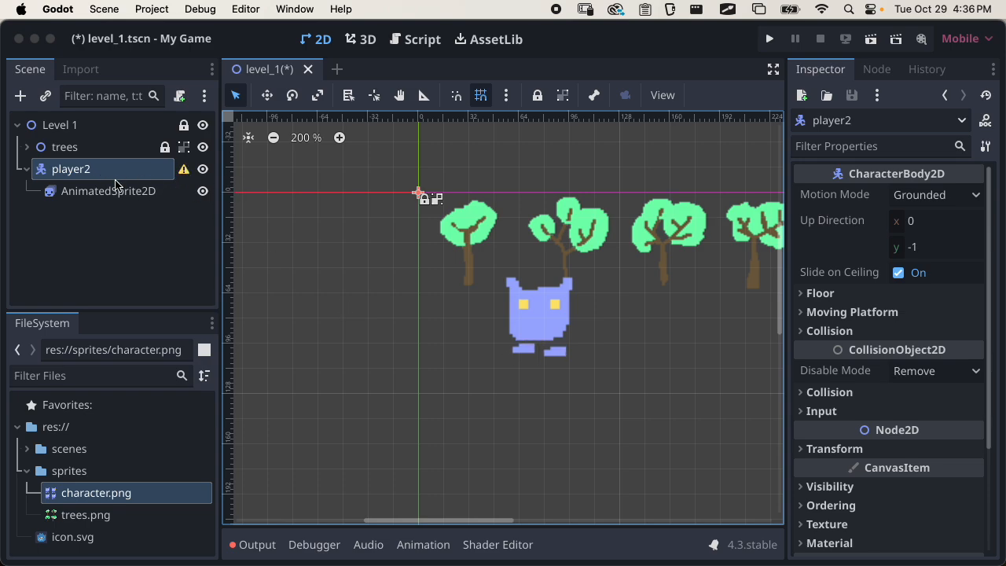
click(91, 221)
click(79, 173)
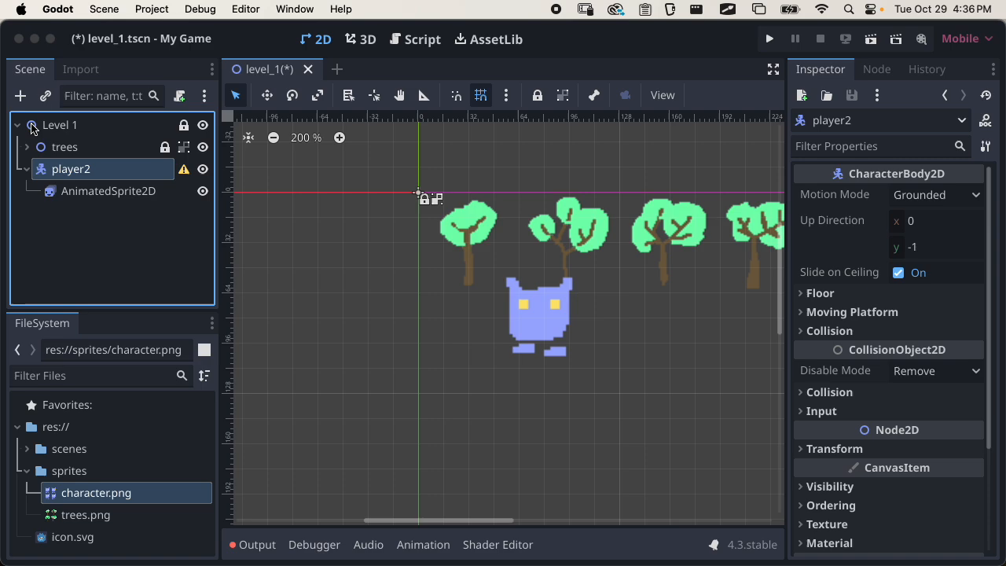
click(20, 95)
text(collision)
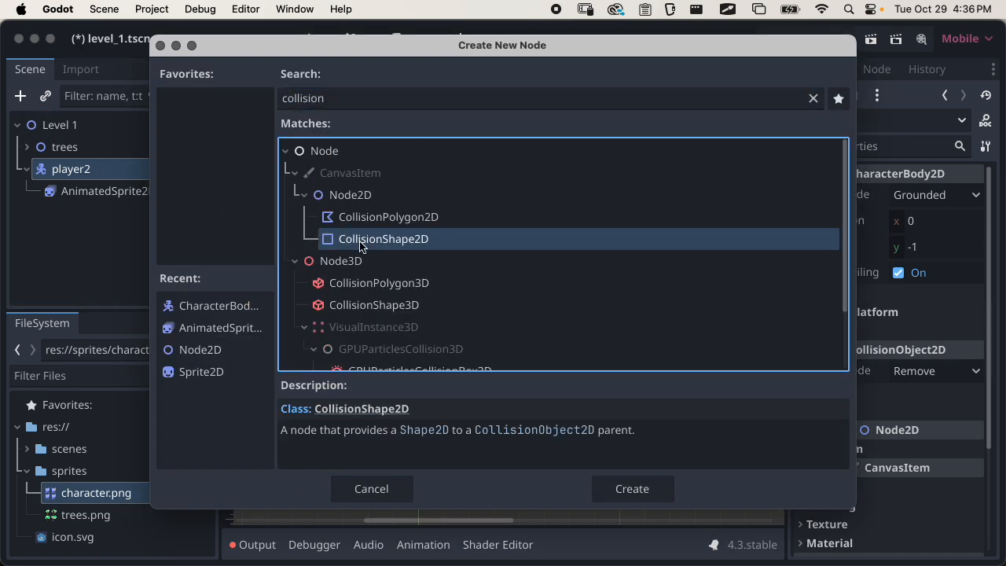
click(604, 488)
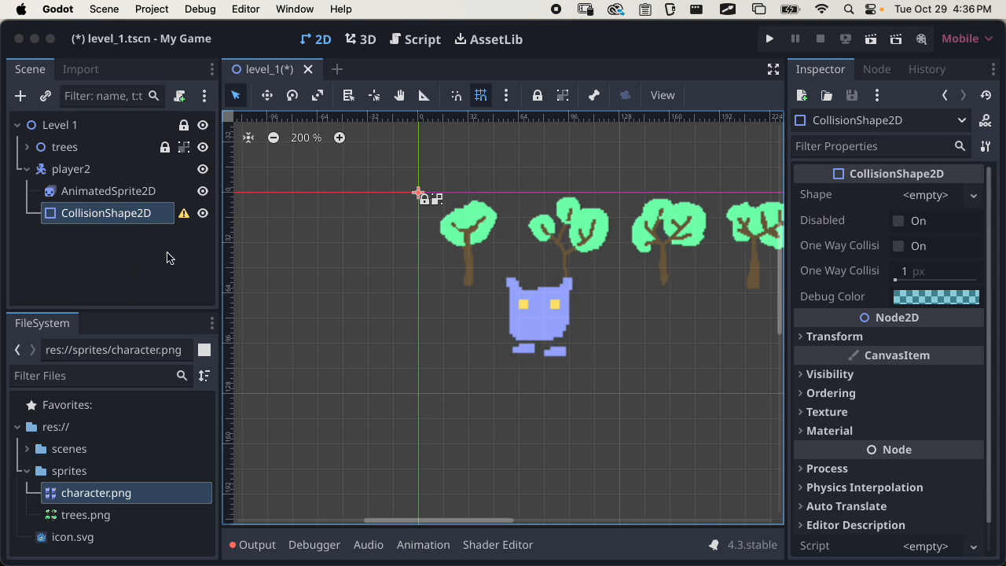
Assign a new CircleShape2D as the shape of player2's collision node
mouse_move(193, 224)
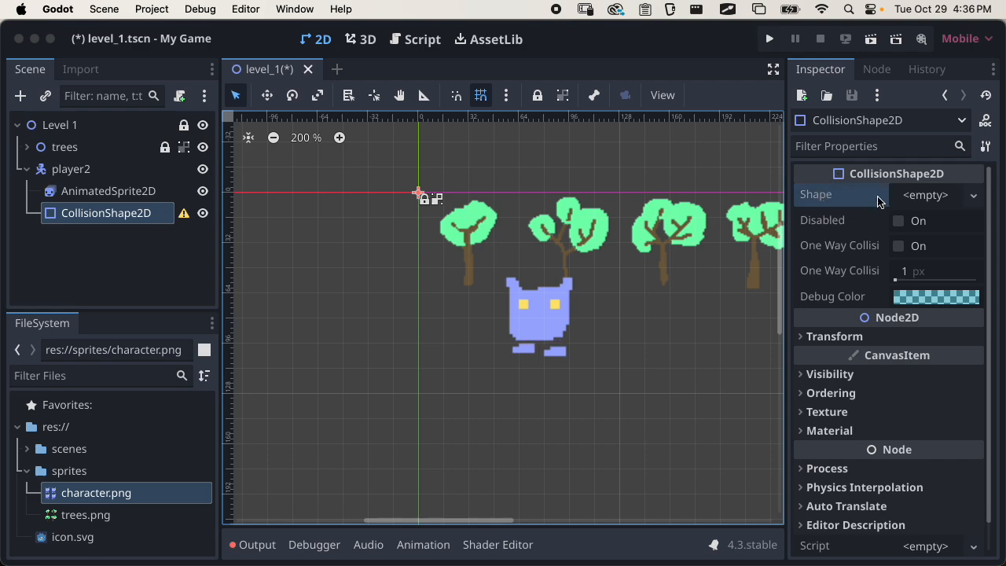
click(973, 195)
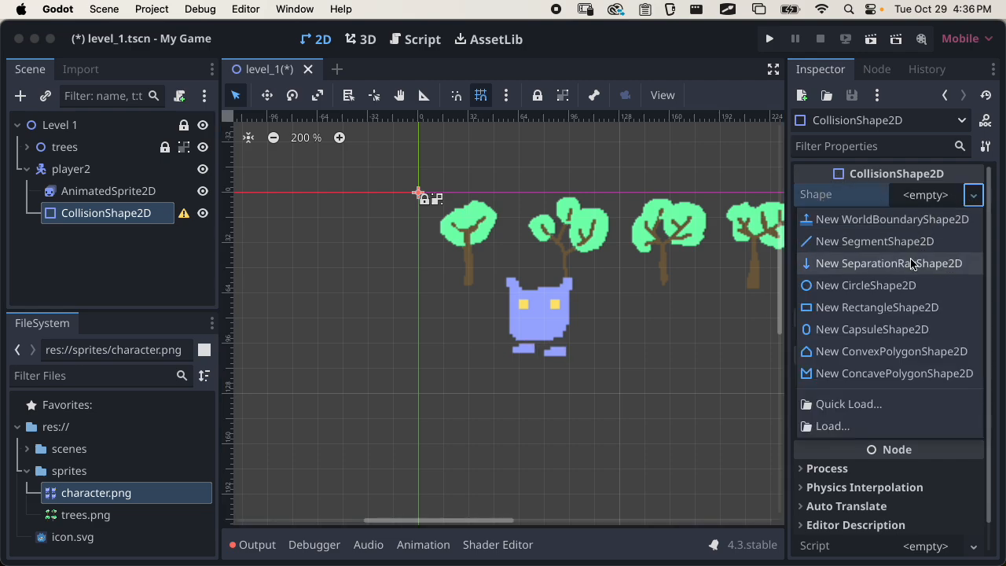
click(874, 288)
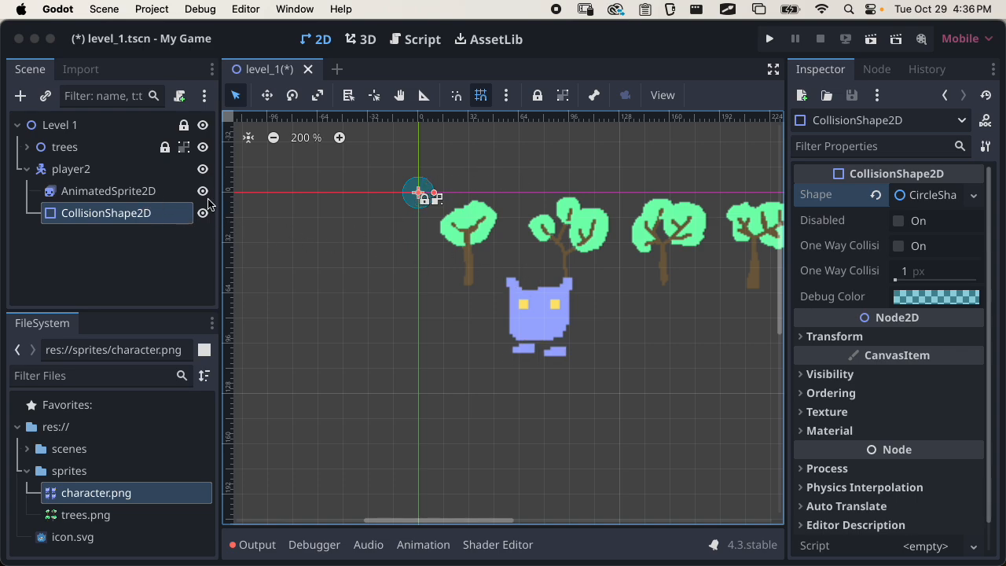
Reset the AnimatedSprite2D's position to 0, 0 so it lines up with the collision circle
click(110, 191)
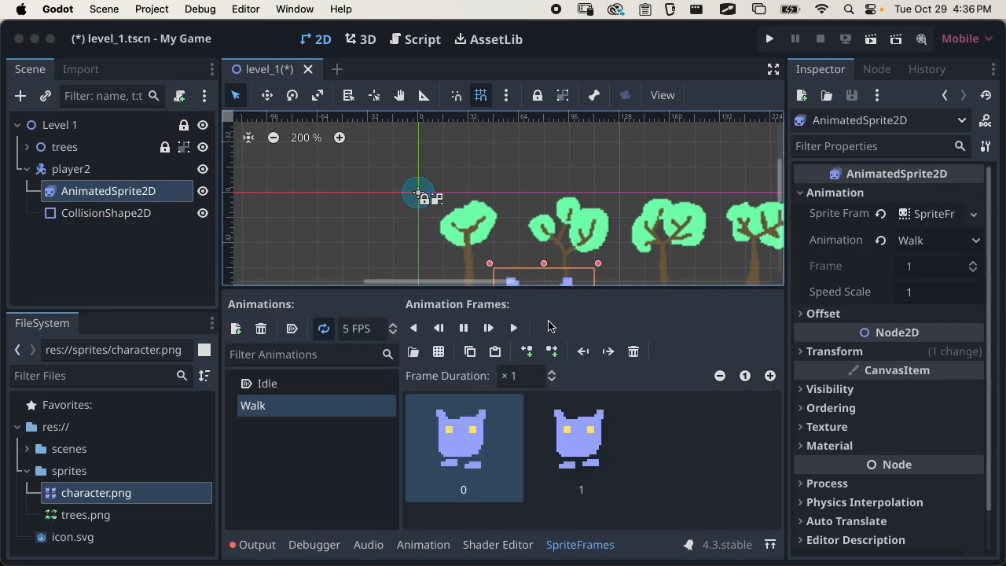
click(576, 543)
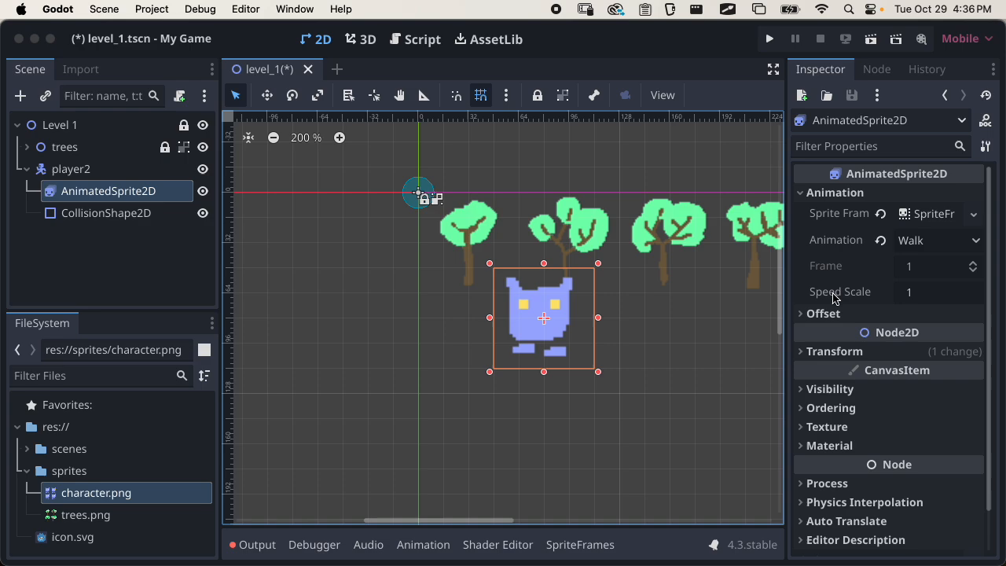
click(833, 351)
click(881, 375)
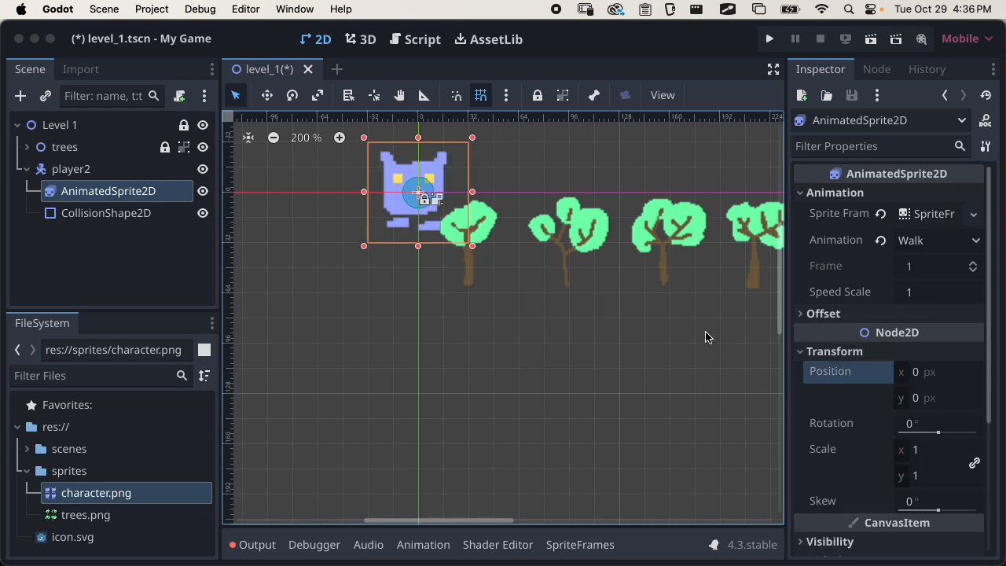
Enlarge the CollisionShape2D's circle to a radius of about 16 px over the character's body
click(118, 213)
scroll(417, 196, up, 8)
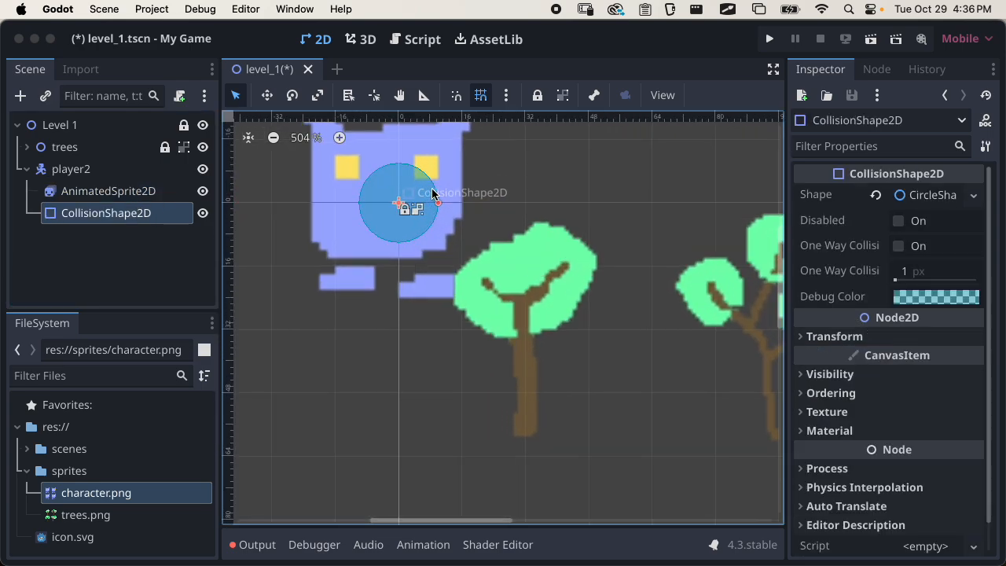
scroll(434, 193, up, 1)
middle_drag(464, 241, 527, 339)
drag(503, 301, 528, 300)
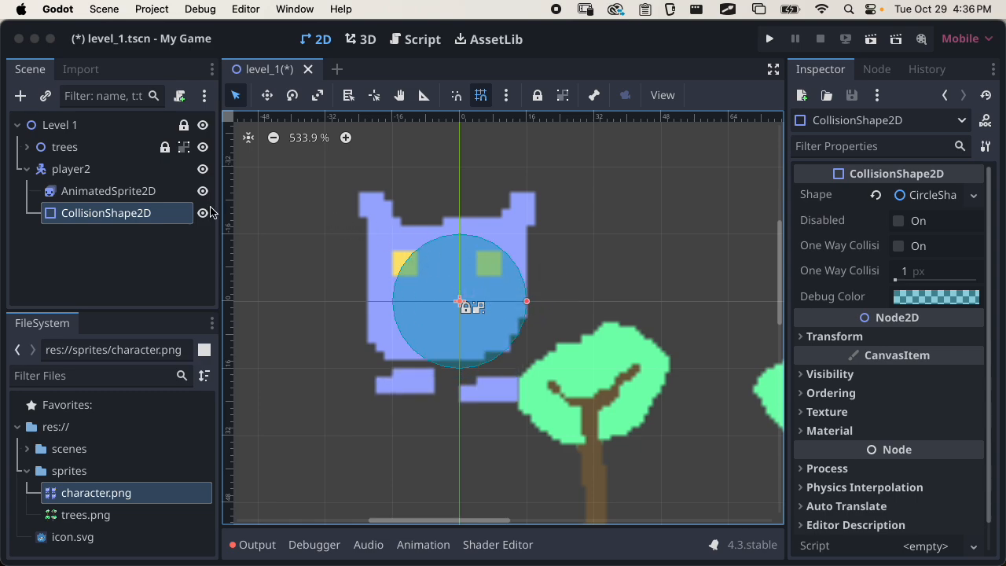
Examine the collision circle against the sprite, its shape properties and the other available 2D shape types
click(126, 193)
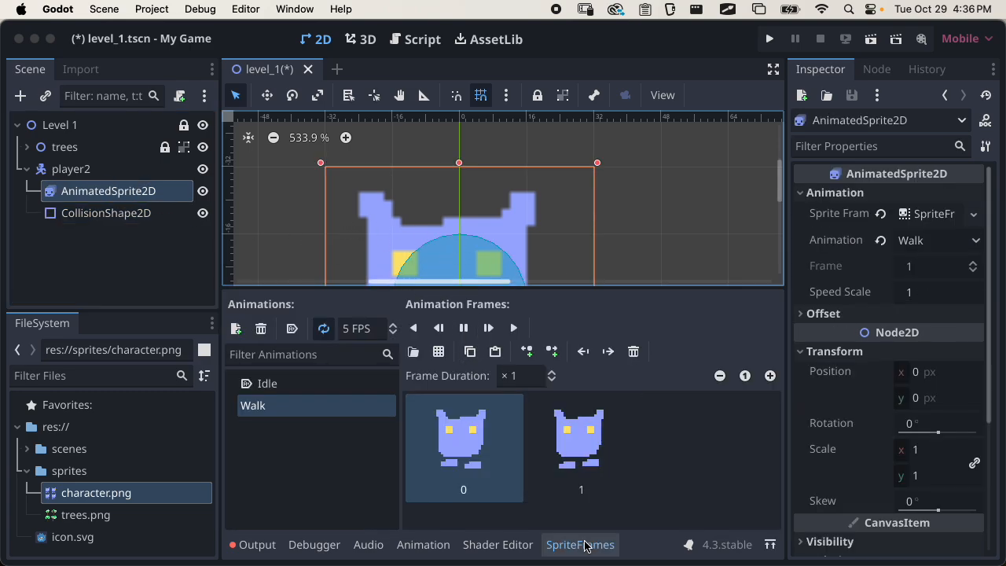
click(584, 545)
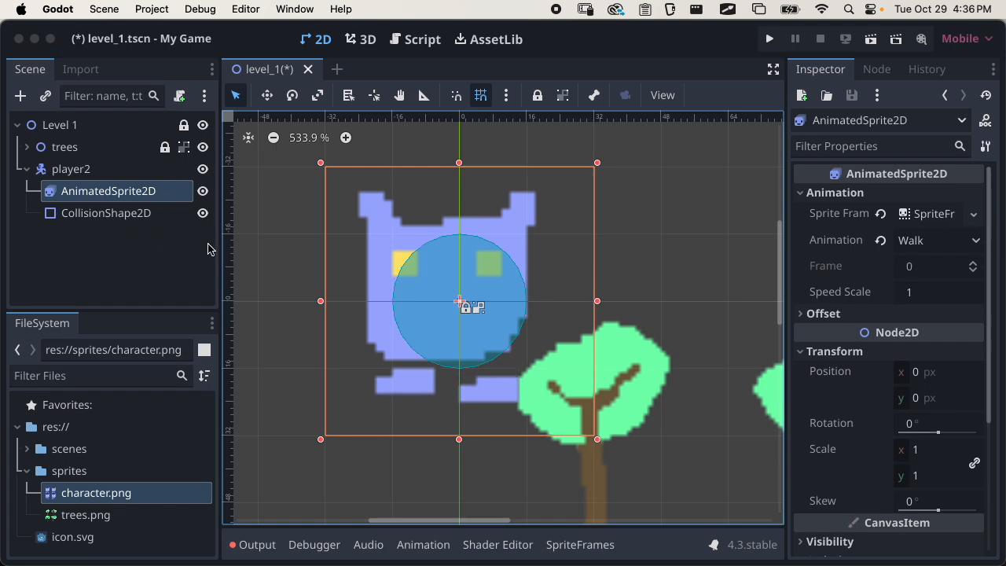
click(139, 213)
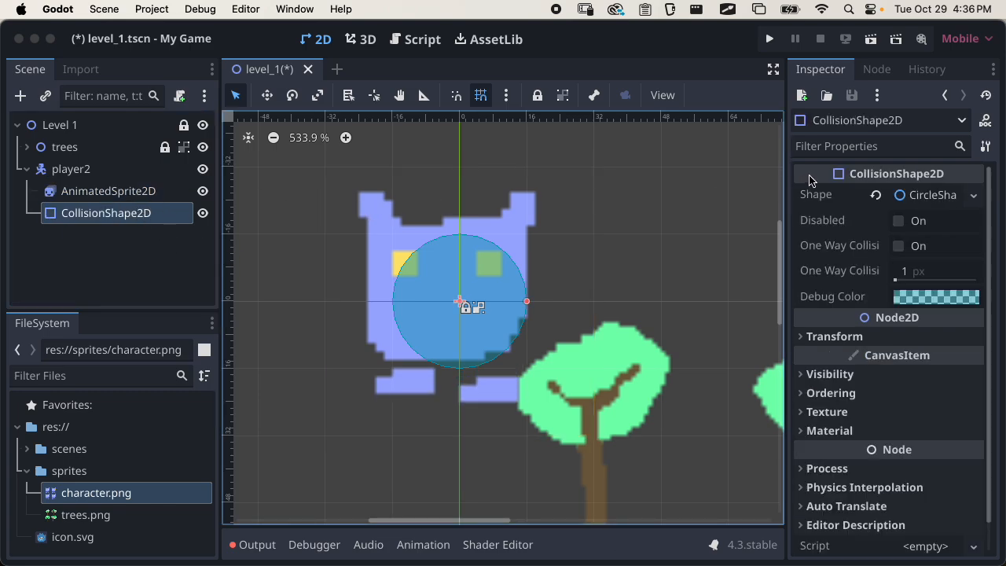
click(935, 196)
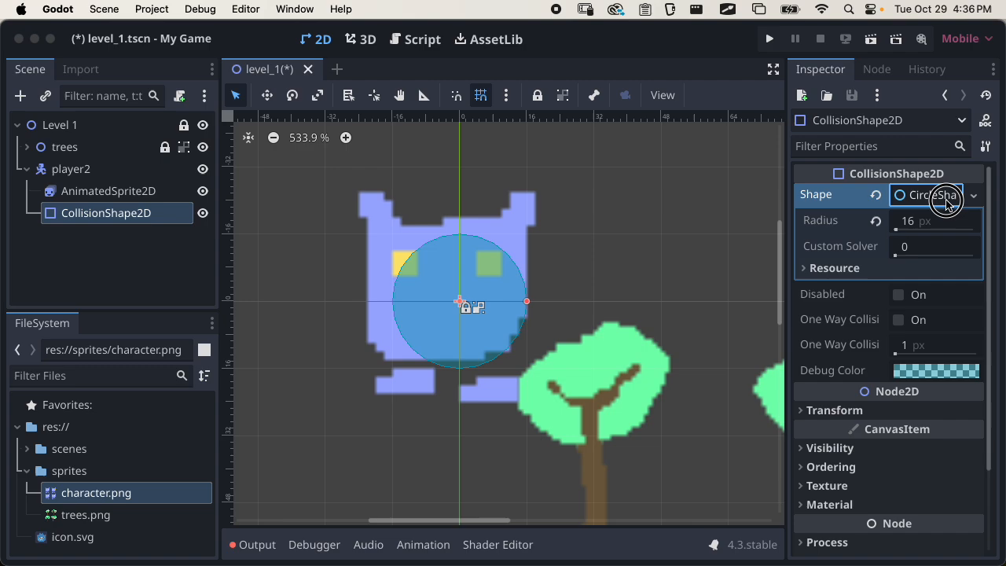
click(939, 196)
click(973, 195)
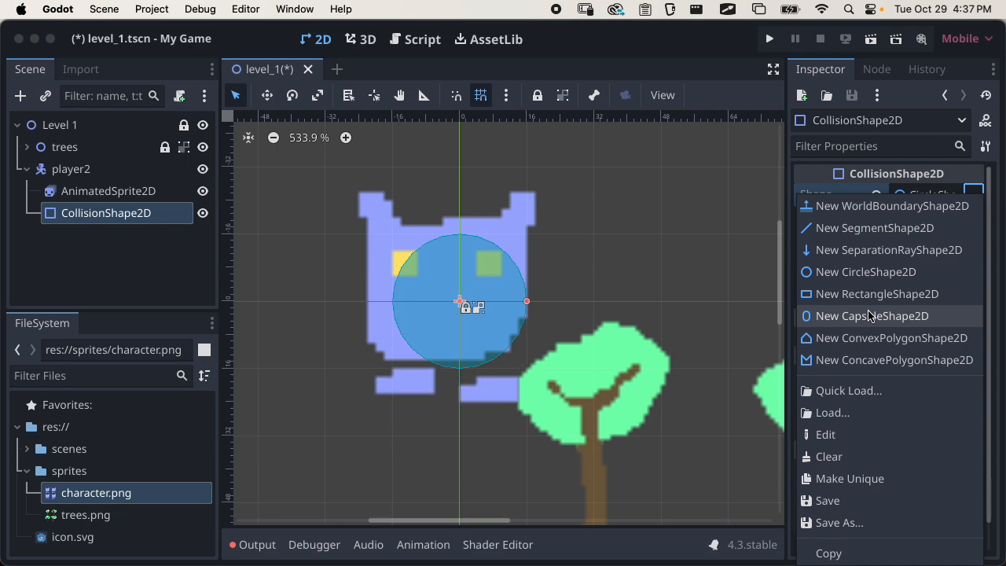
click(972, 190)
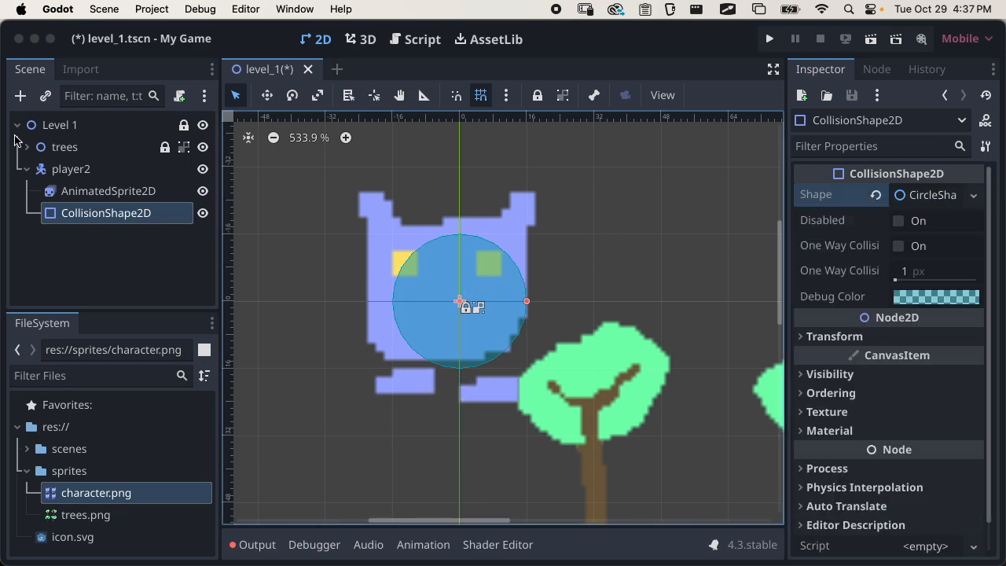
Rename the player2 node to player, and collapse the sprites folder in the project files
click(82, 175)
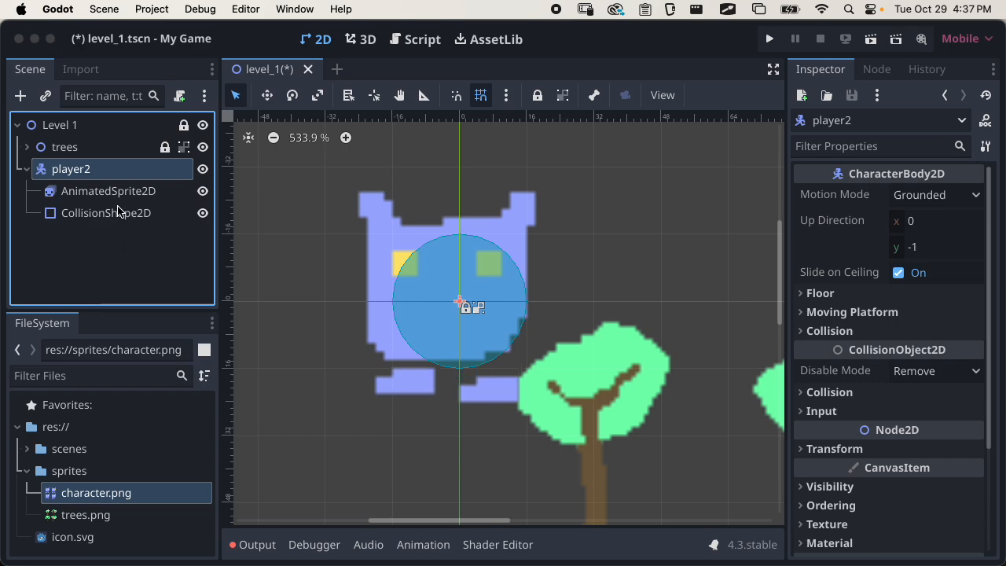
double_click(95, 169)
key(Right)
key(BackSpace)
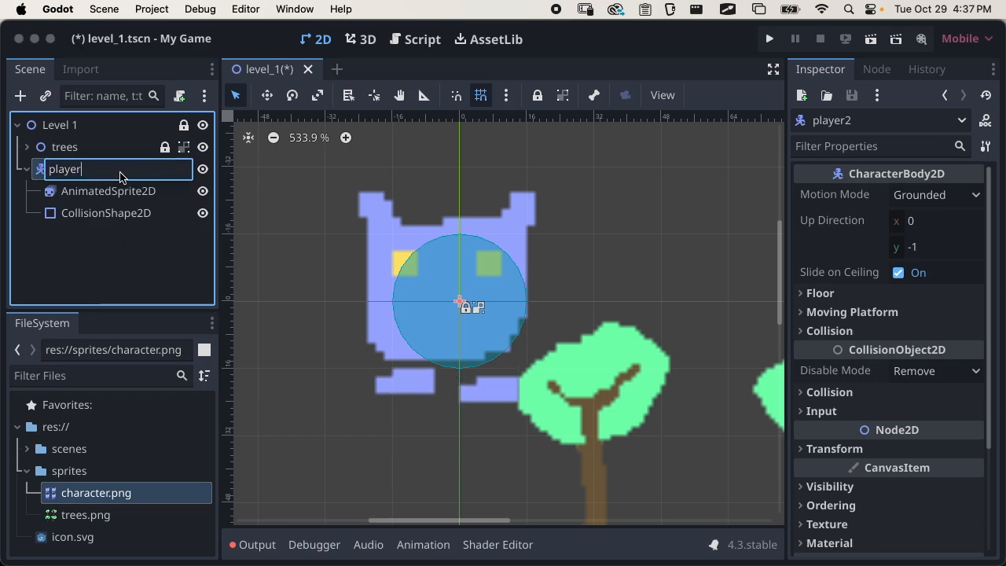
key(Return)
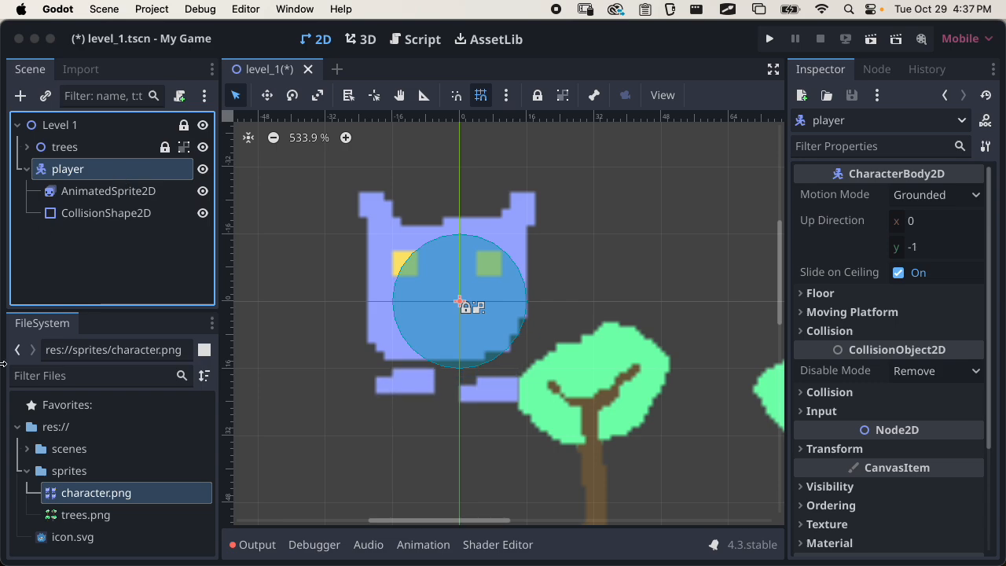
click(32, 468)
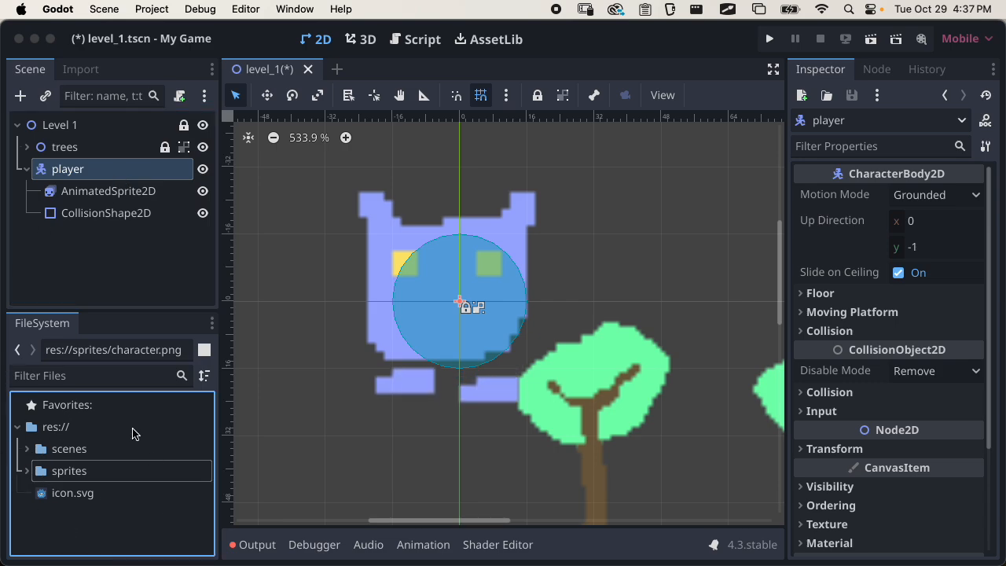
drag(110, 311, 114, 301)
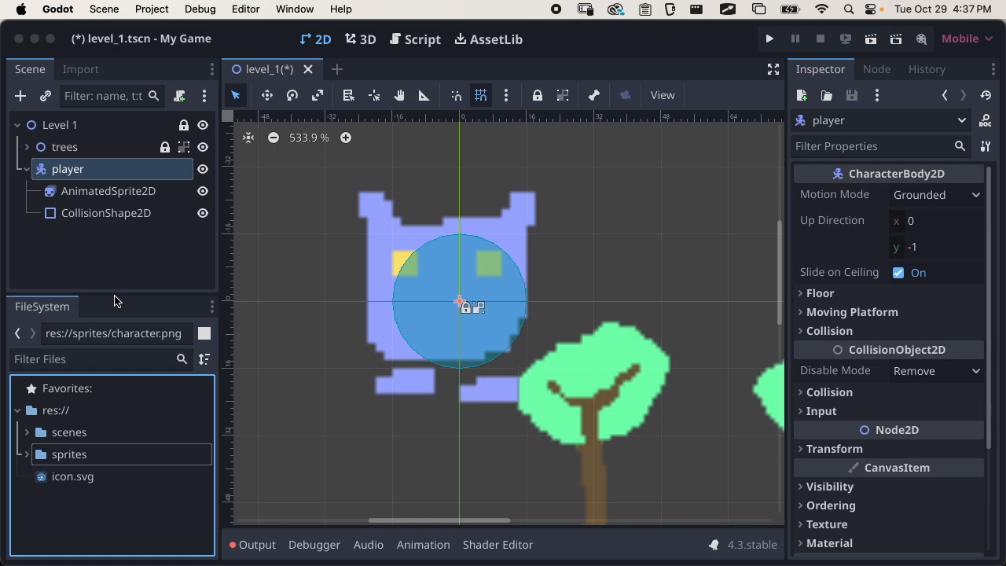
Switch to Finder and extract MMP270_Scripts-trunk.zip in the Downloads folder
key(super+Tab)
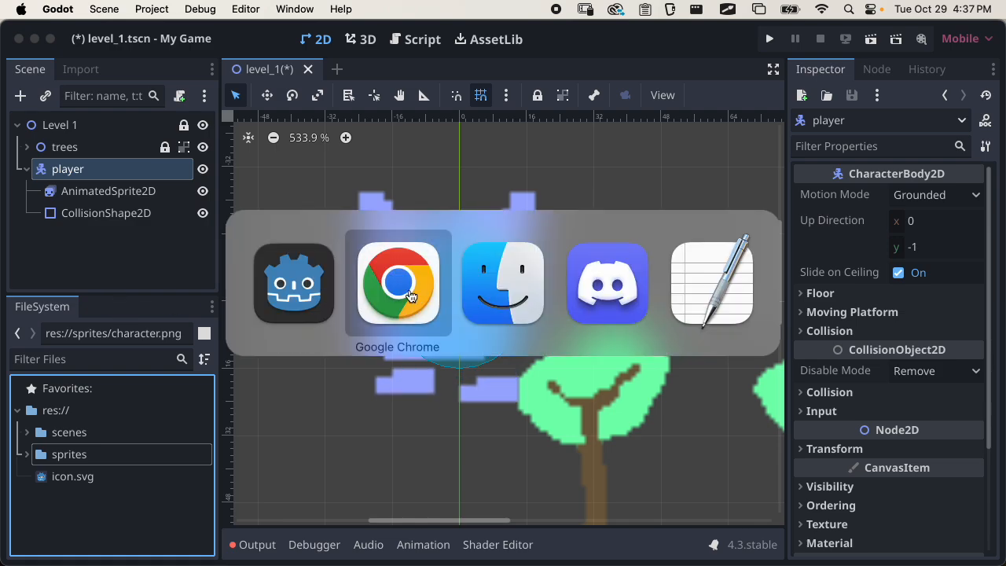
click(472, 294)
click(632, 69)
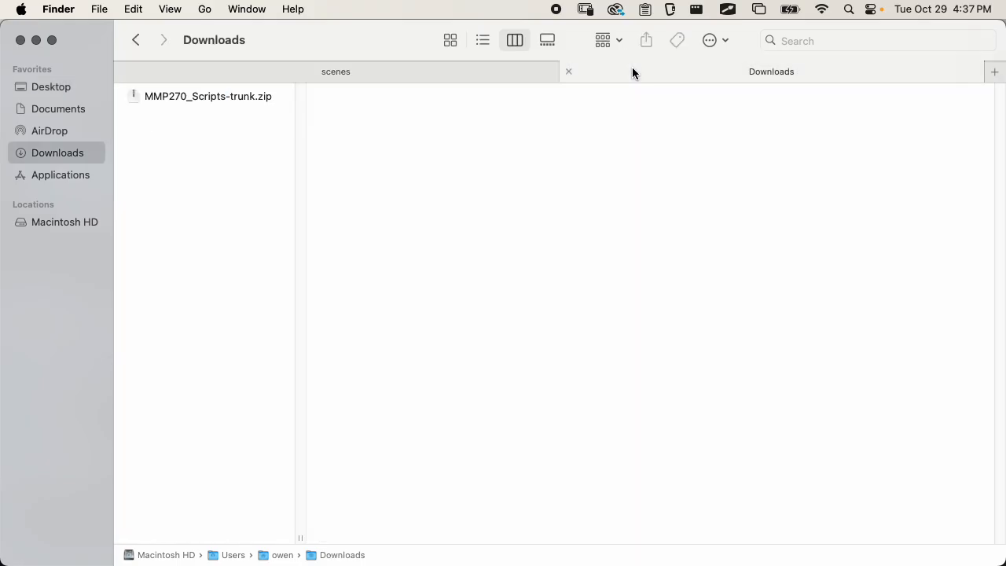
double_click(200, 96)
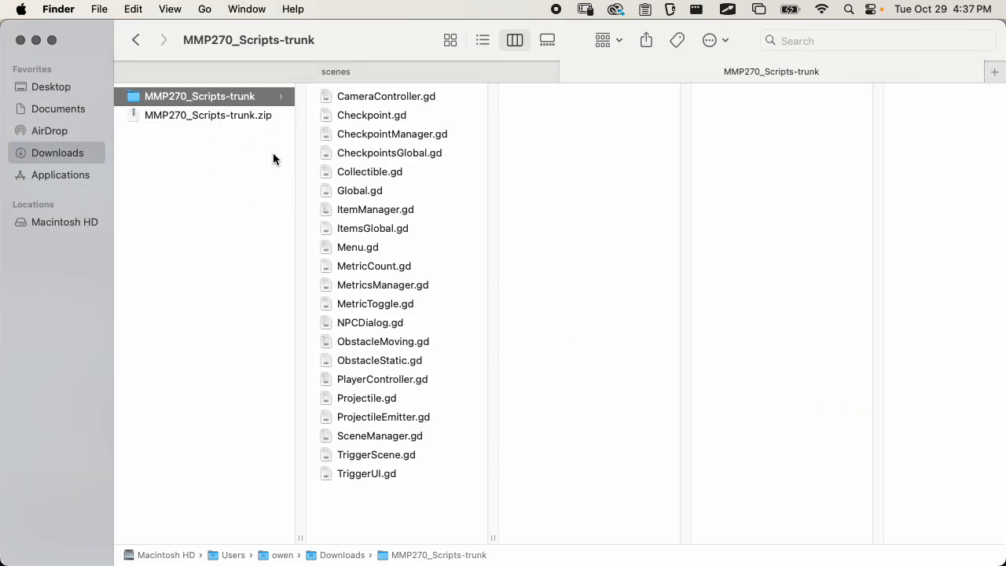
Rename the extracted MMP270_Scripts-trunk folder to scripts
key(Return)
text(s)
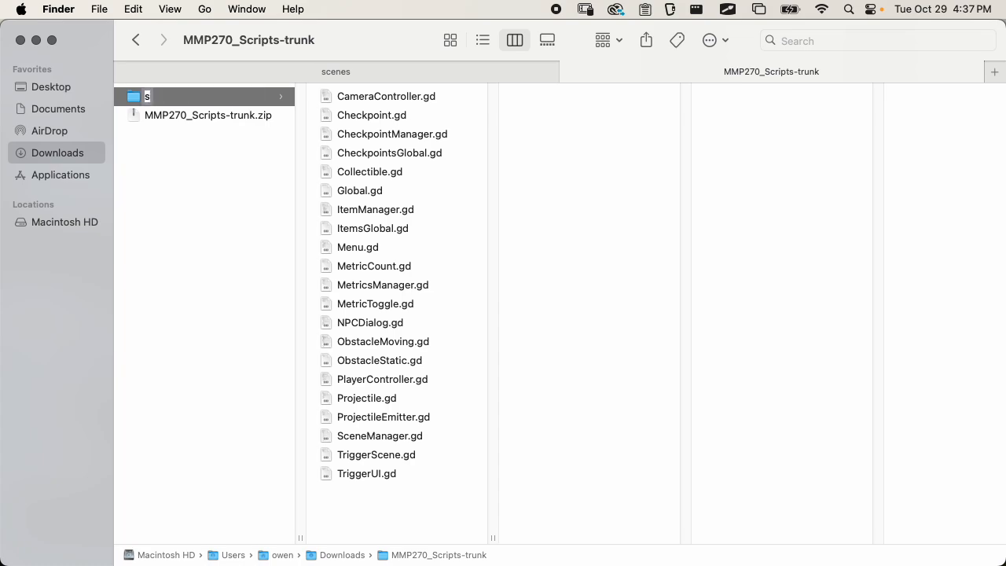
text(cripts)
key(Return)
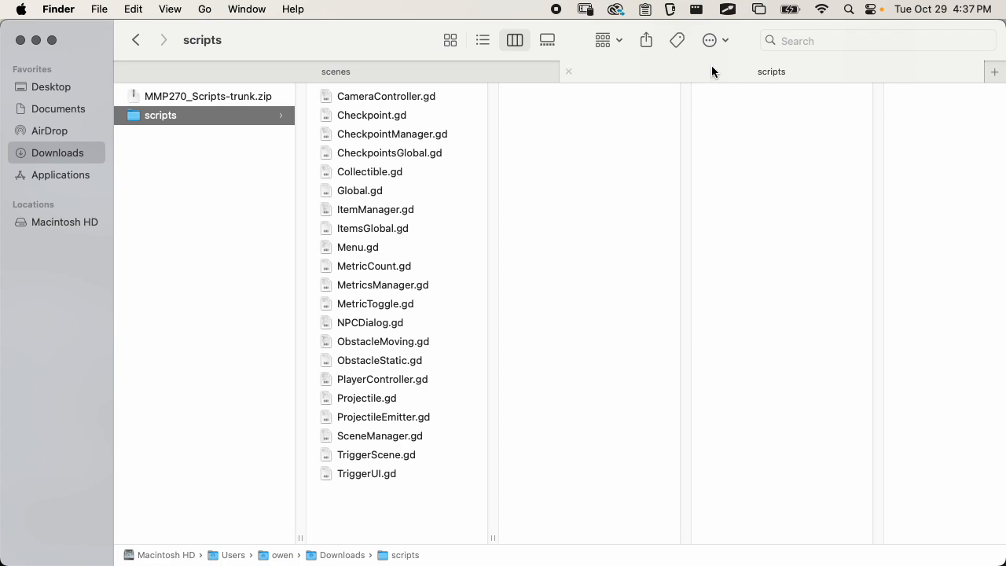
Put Downloads in a separate Finder window and move its scripts folder into the my-game project folder
drag(157, 116, 675, 338)
drag(272, 37, 631, 212)
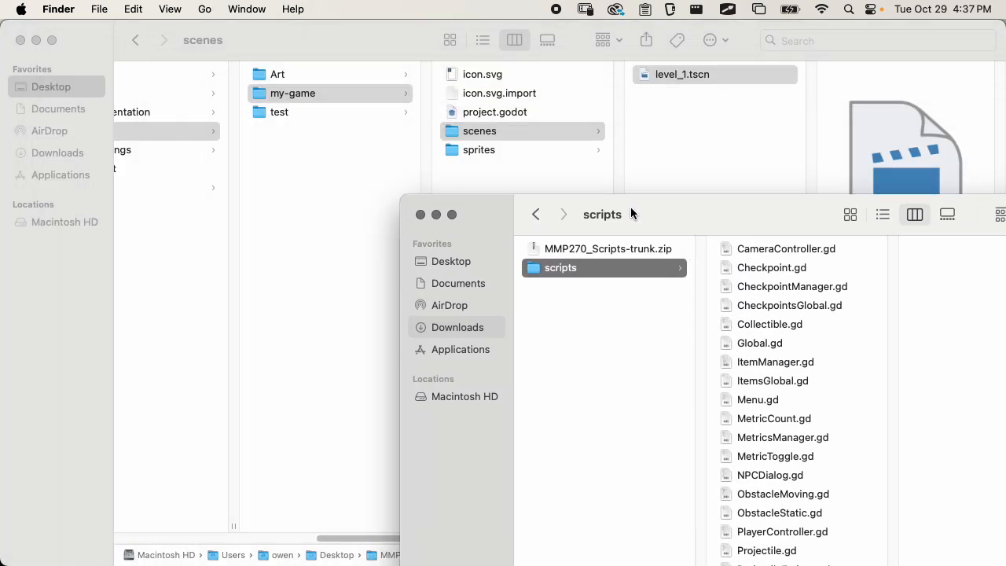
click(300, 95)
click(312, 94)
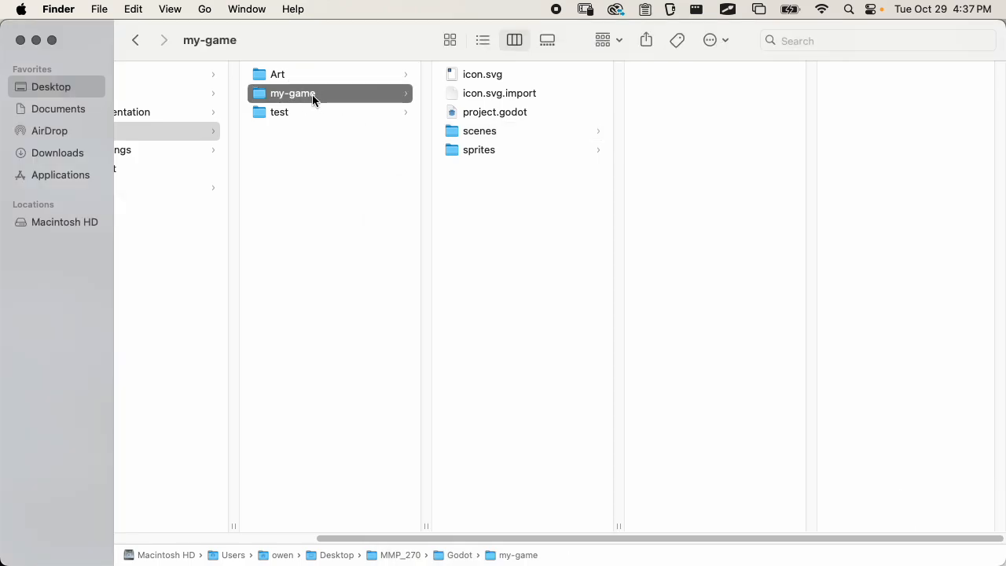
click(312, 94)
click(534, 293)
drag(552, 265, 513, 184)
drag(329, 29, 773, 330)
drag(609, 386, 534, 275)
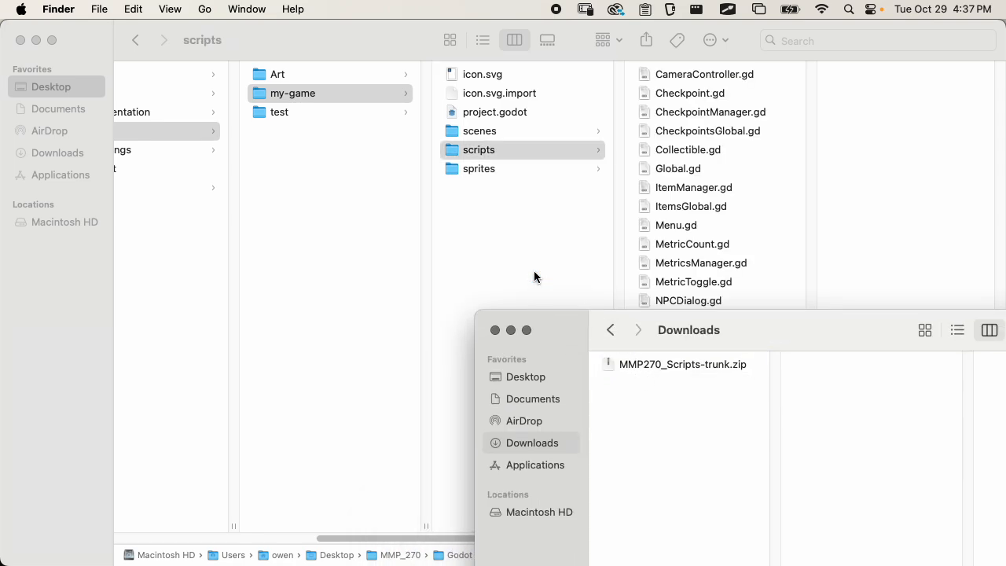
Review the contents of the my-game folder, including its scenes, scripts and sprites subfolders
click(534, 271)
click(318, 100)
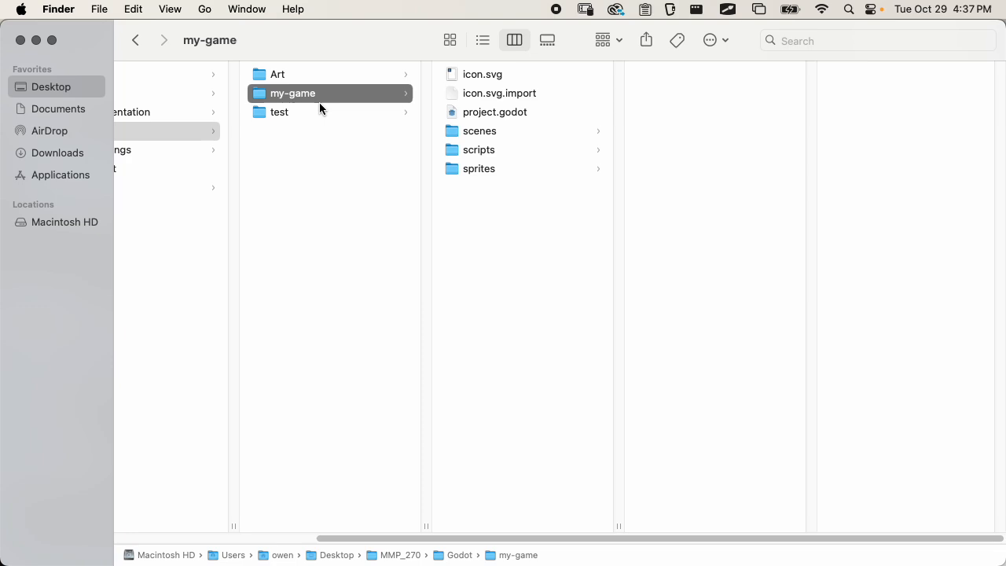
key(Right)
key(Down)
key(Down)
key(Down)
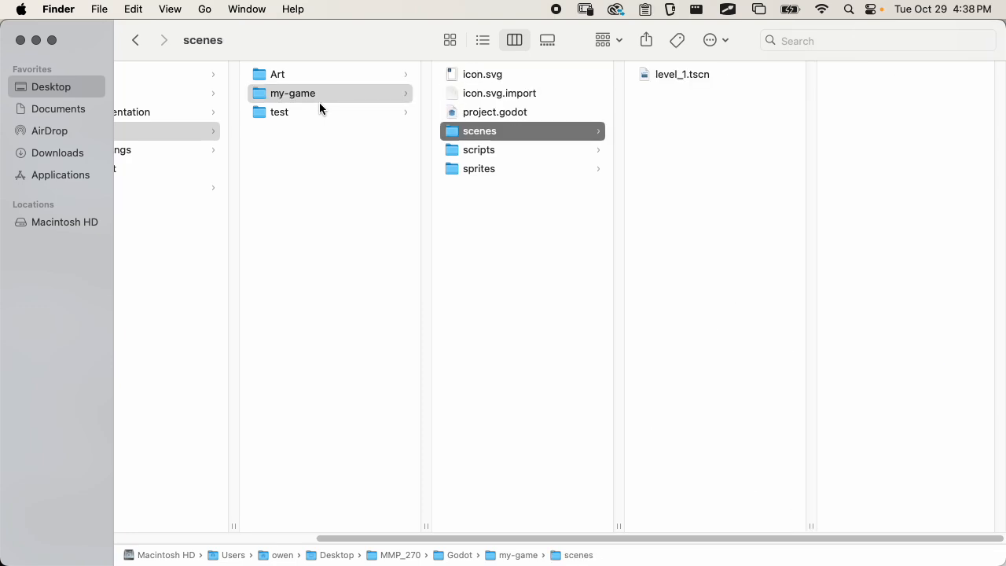
key(Down)
key(Down)
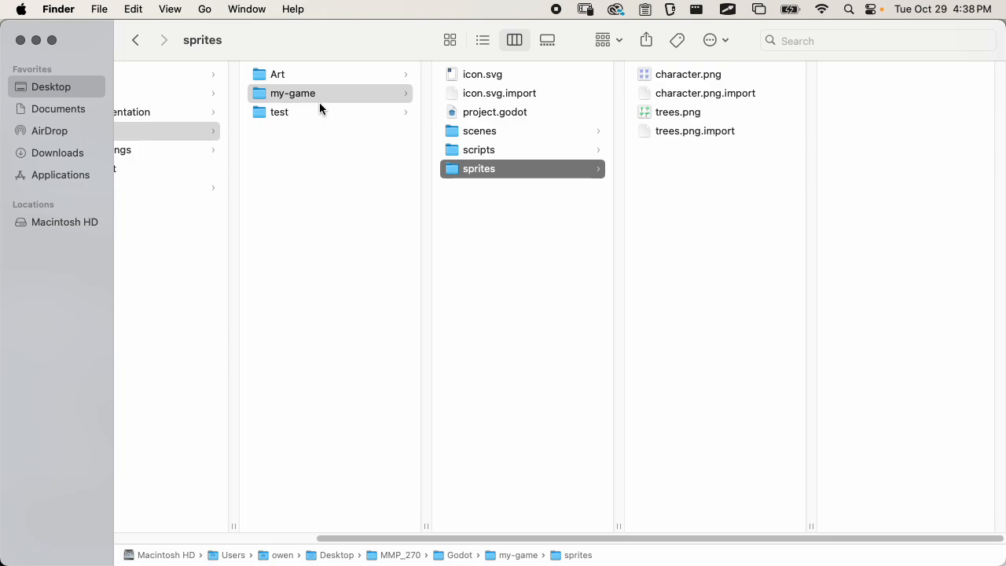
Switch back to Godot and dismiss all the script loading error notifications
key(super+Tab)
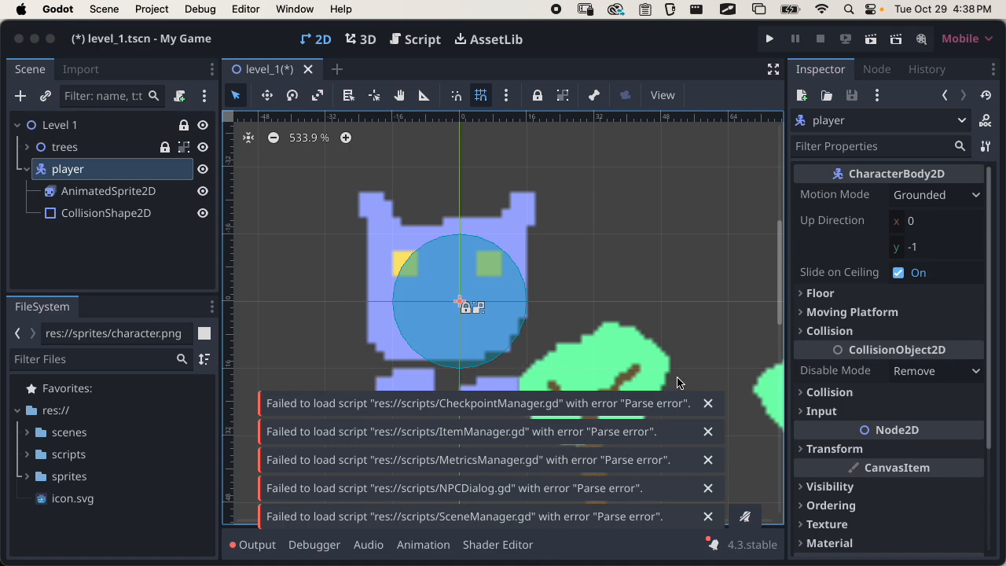
click(707, 403)
click(707, 432)
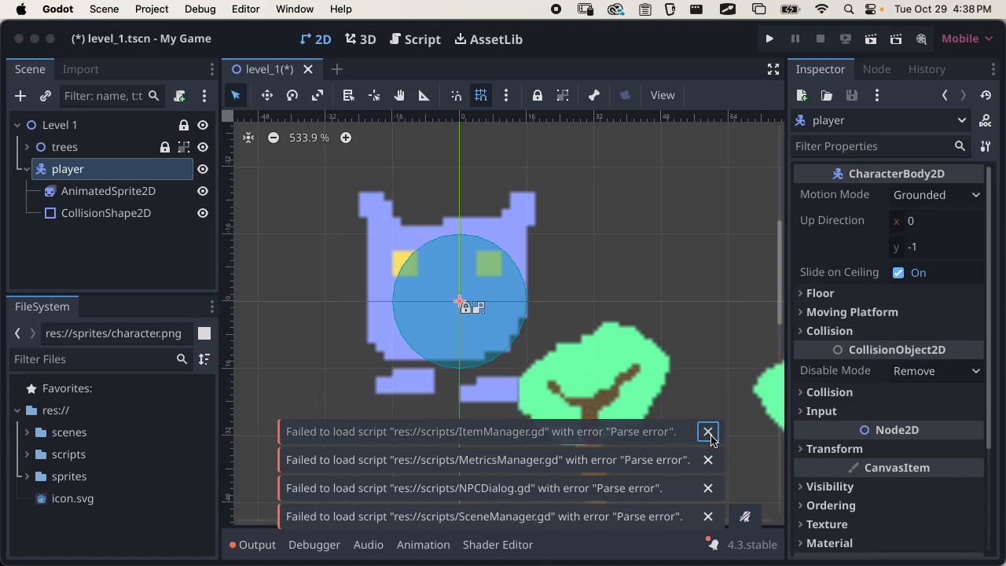
click(707, 460)
click(708, 488)
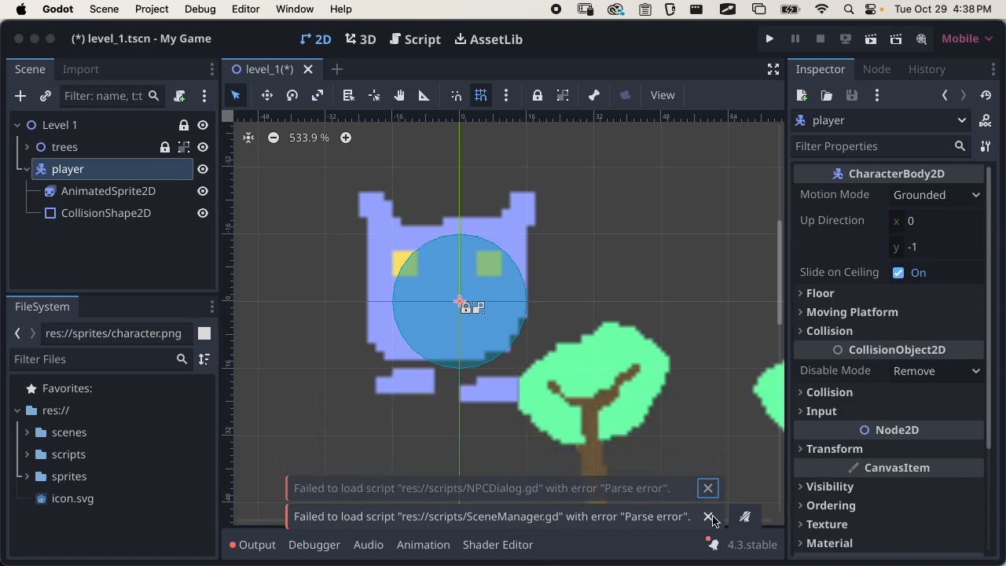
click(709, 518)
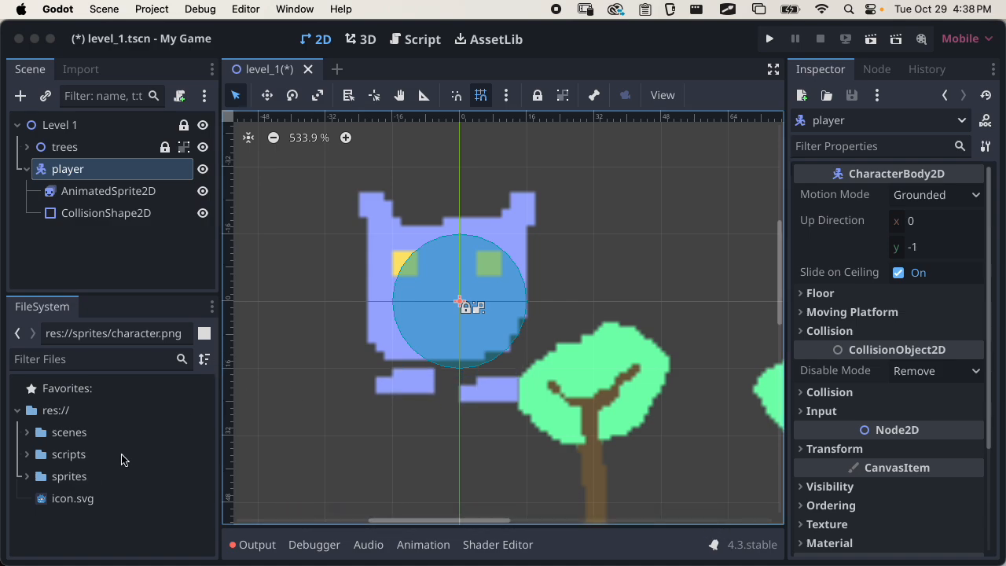
Load PlayerController.gd from the project's scripts folder as the player node's script
click(85, 455)
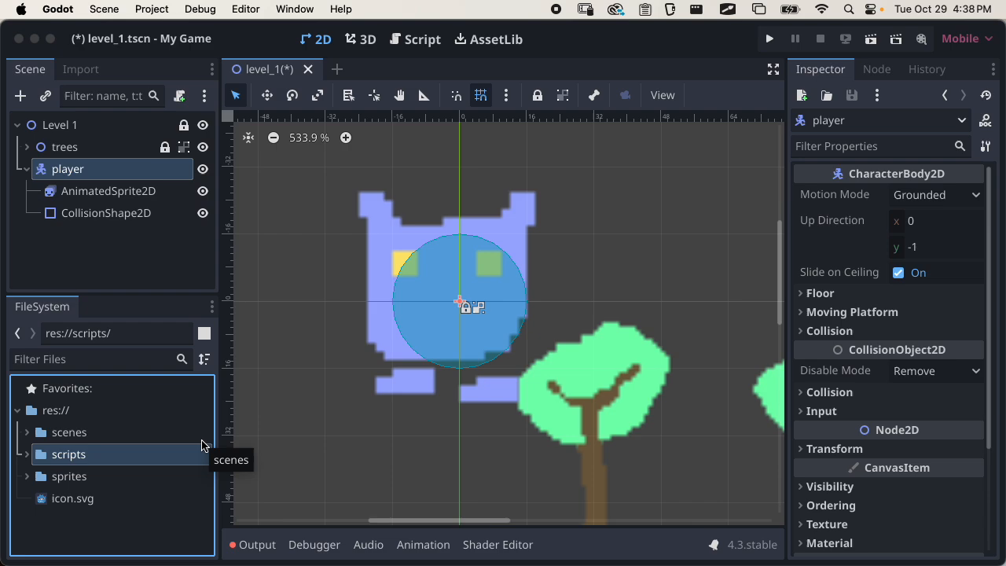
click(77, 239)
click(85, 176)
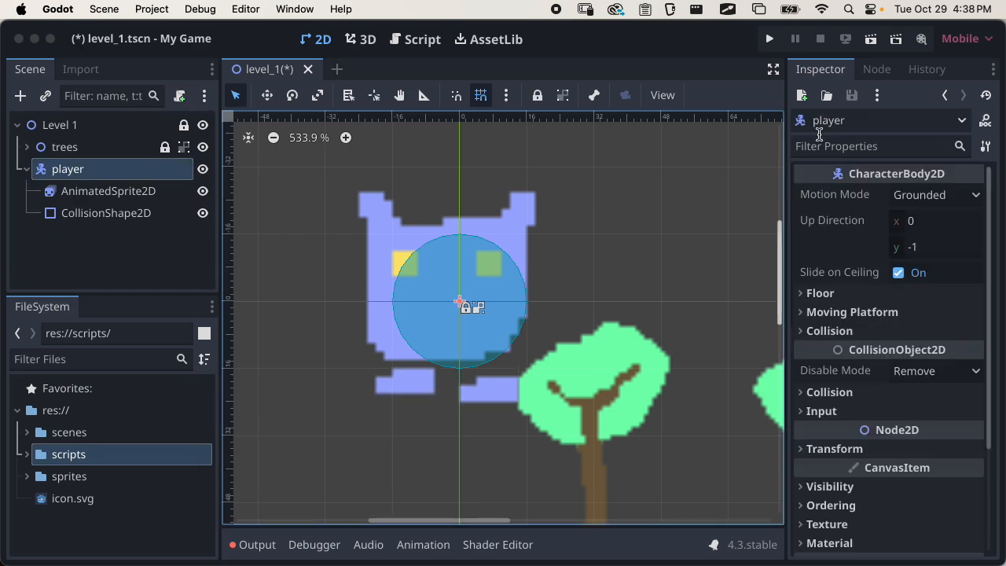
click(822, 69)
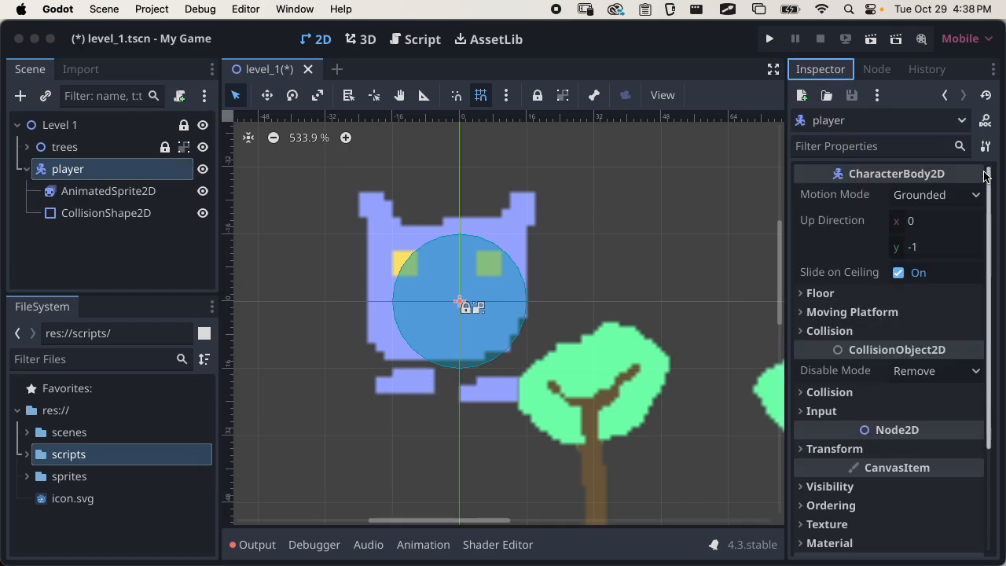
drag(987, 176, 999, 330)
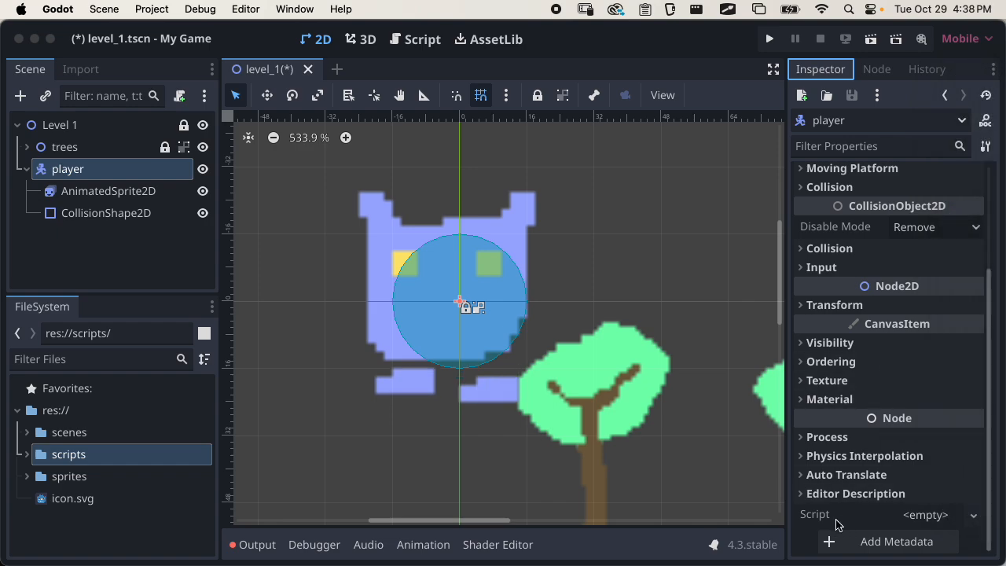
click(809, 517)
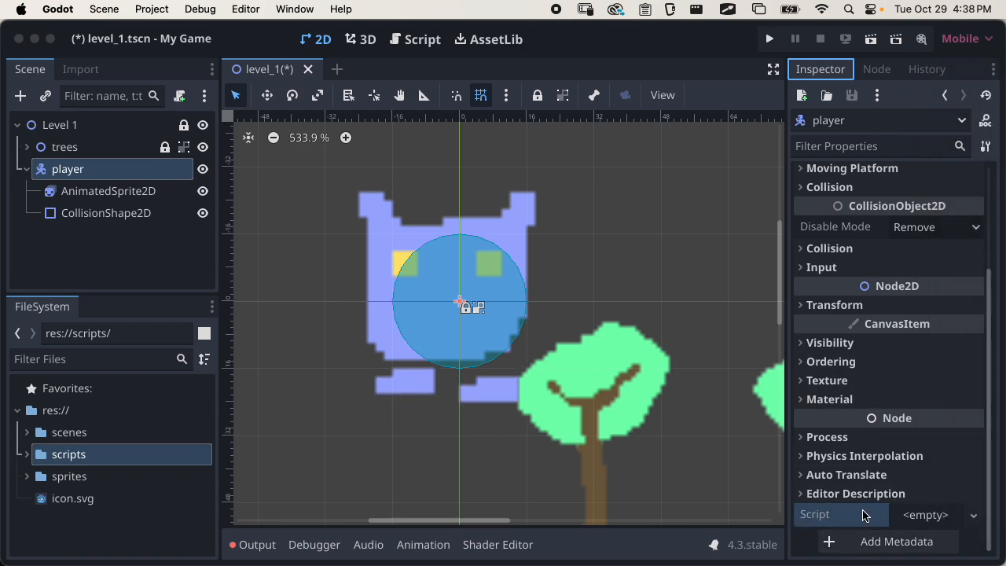
click(943, 516)
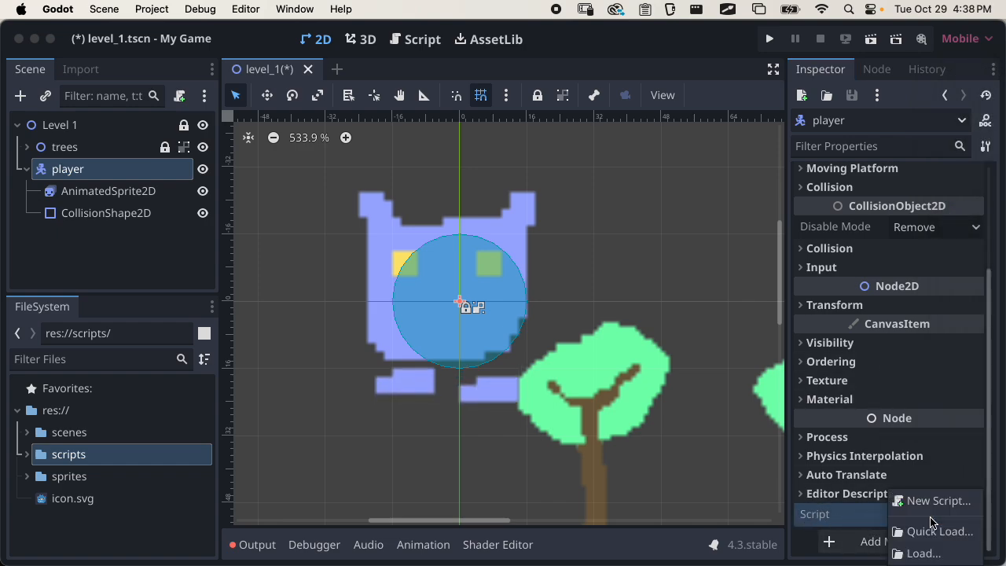
click(929, 554)
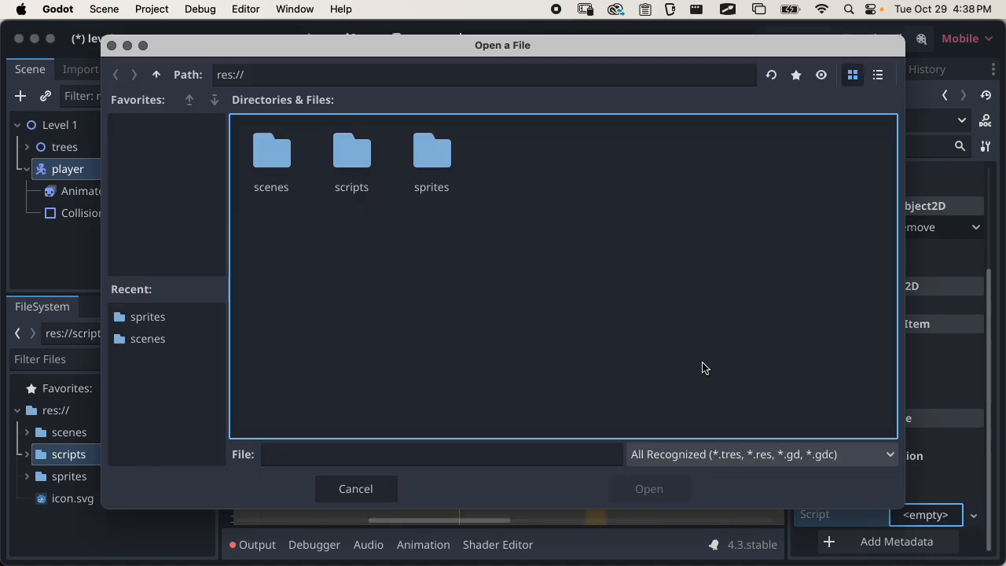
double_click(364, 160)
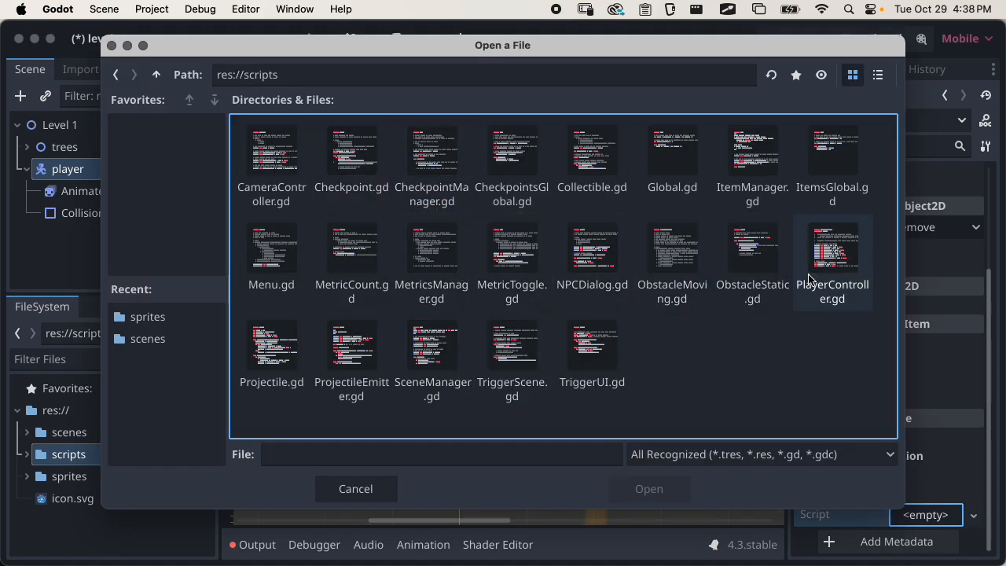
click(830, 251)
click(878, 74)
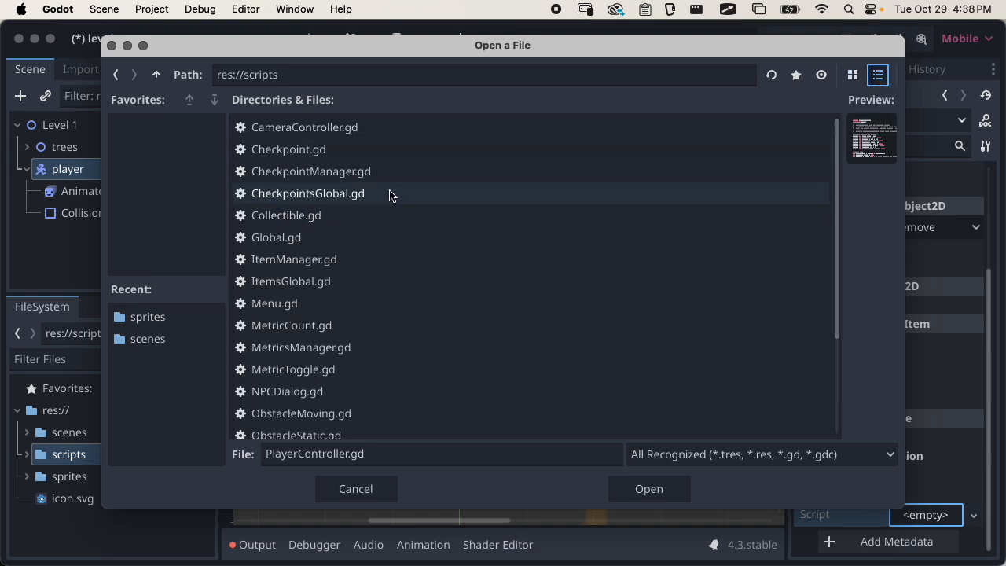
scroll(389, 208, down, 3)
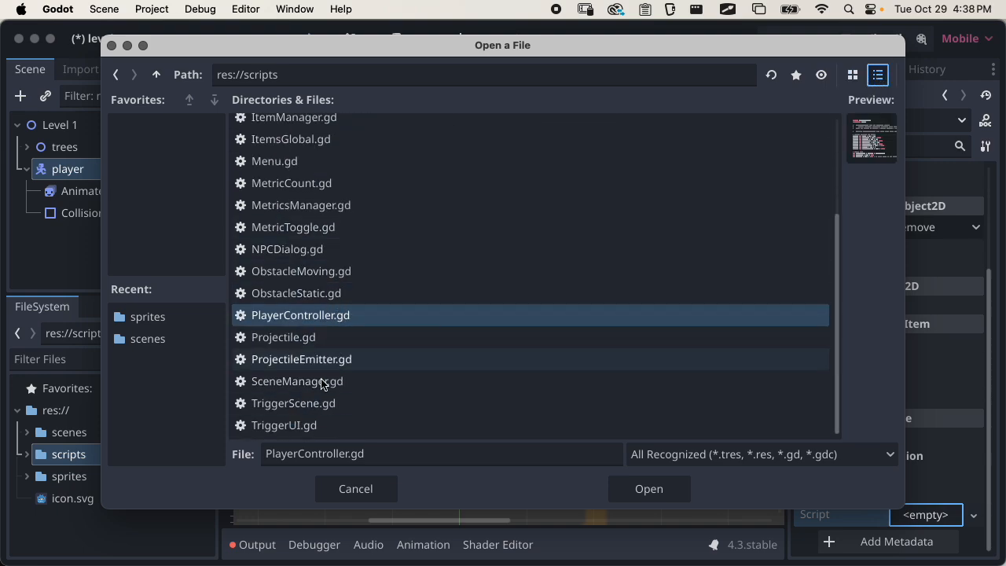
click(623, 488)
Review the player's new script properties, from Speed, Use Slide and Friction through Use Gravity, Jump Force and Double Jump
scroll(872, 334, up, 3)
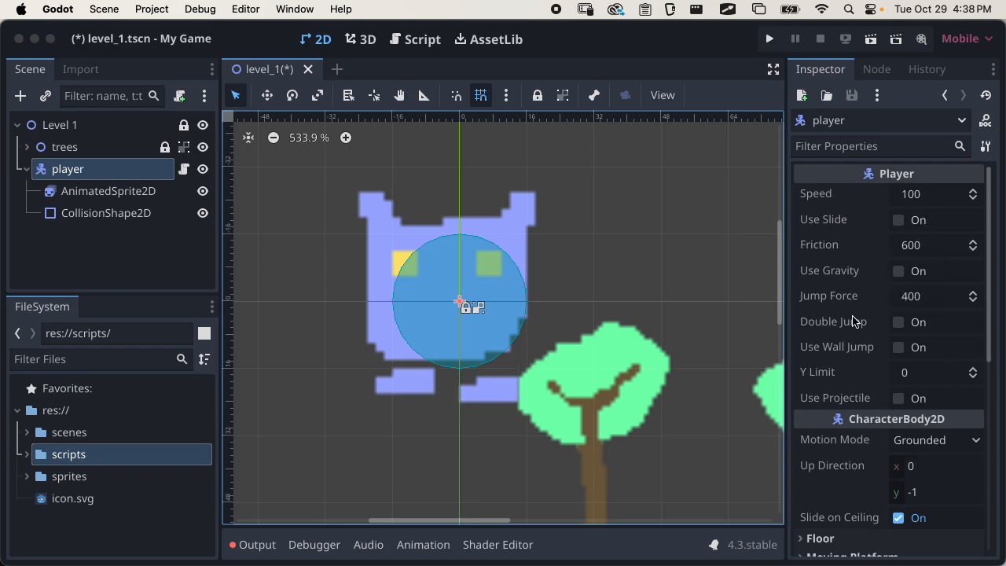
click(837, 200)
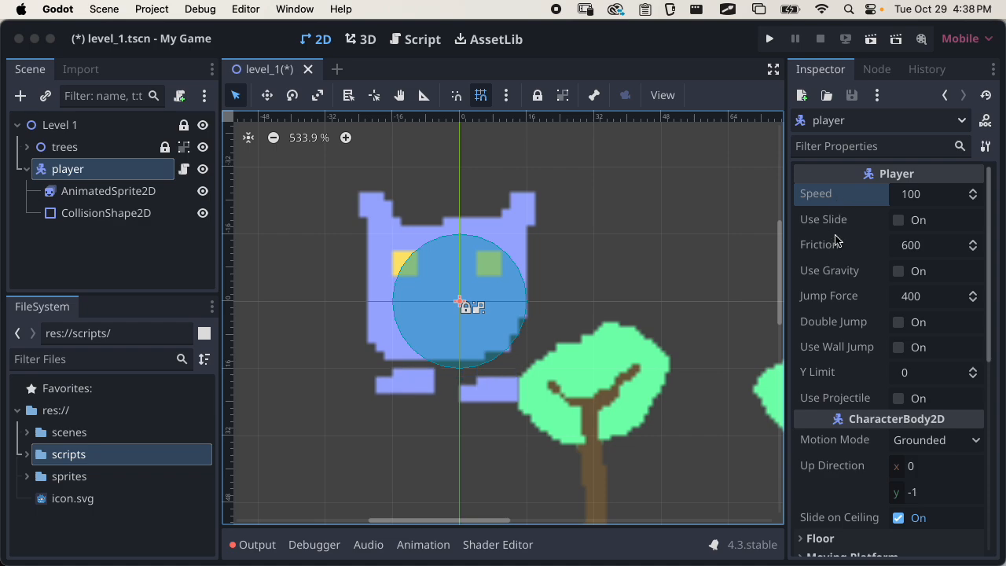
click(838, 223)
click(829, 247)
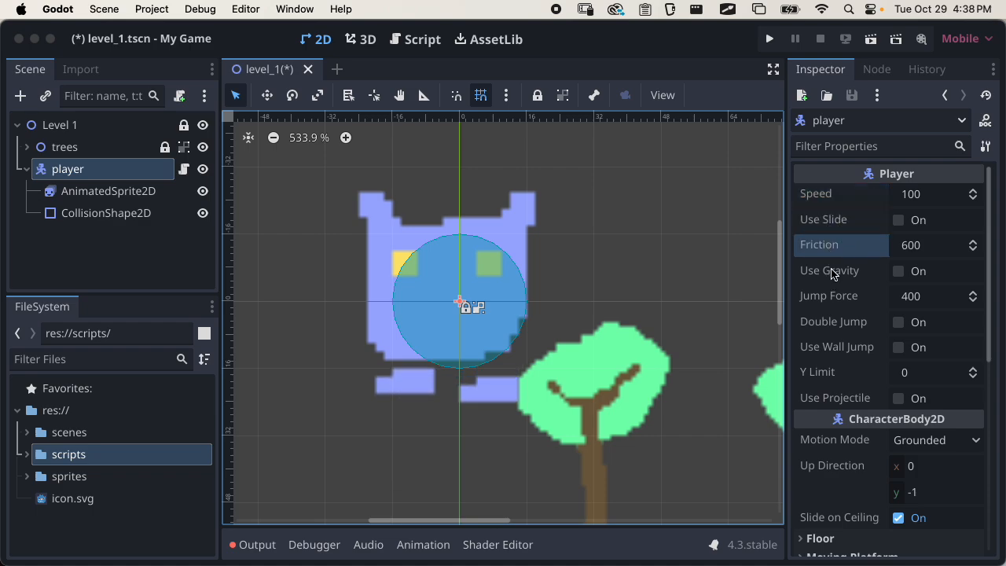
click(831, 276)
click(835, 296)
click(839, 327)
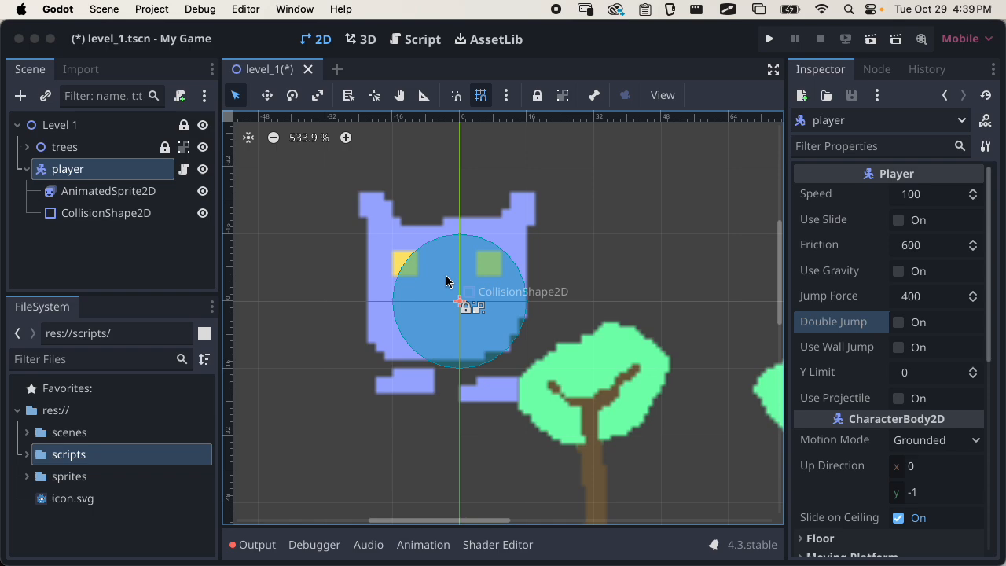
Open the player node's attached PlayerController.gd script and hide the script list beside the code
click(137, 251)
click(99, 171)
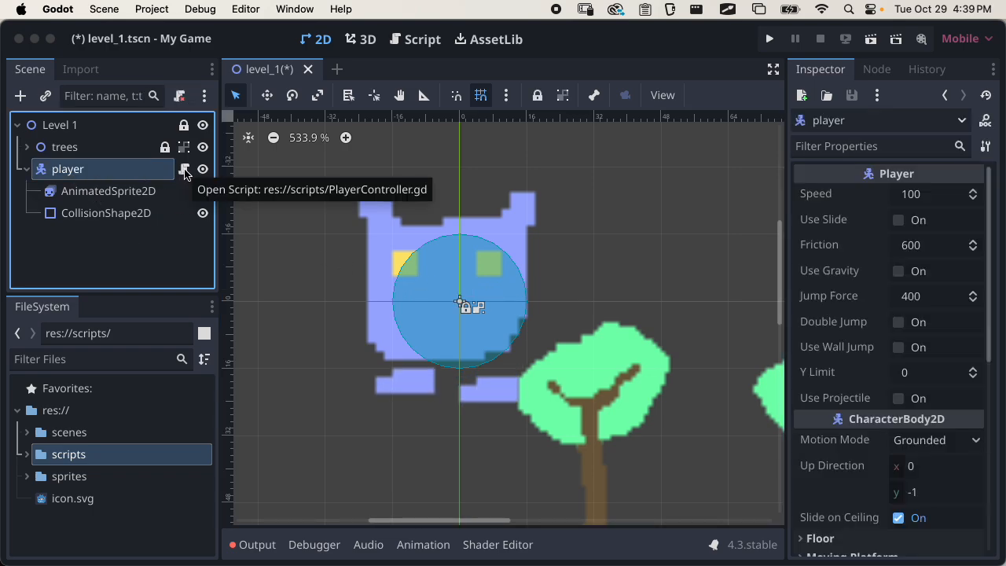
click(185, 171)
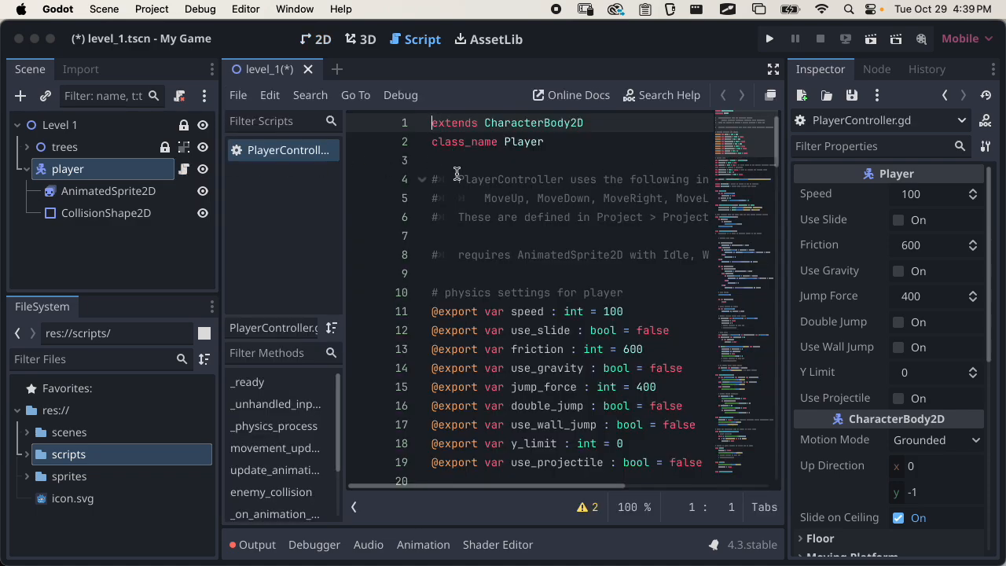
click(354, 509)
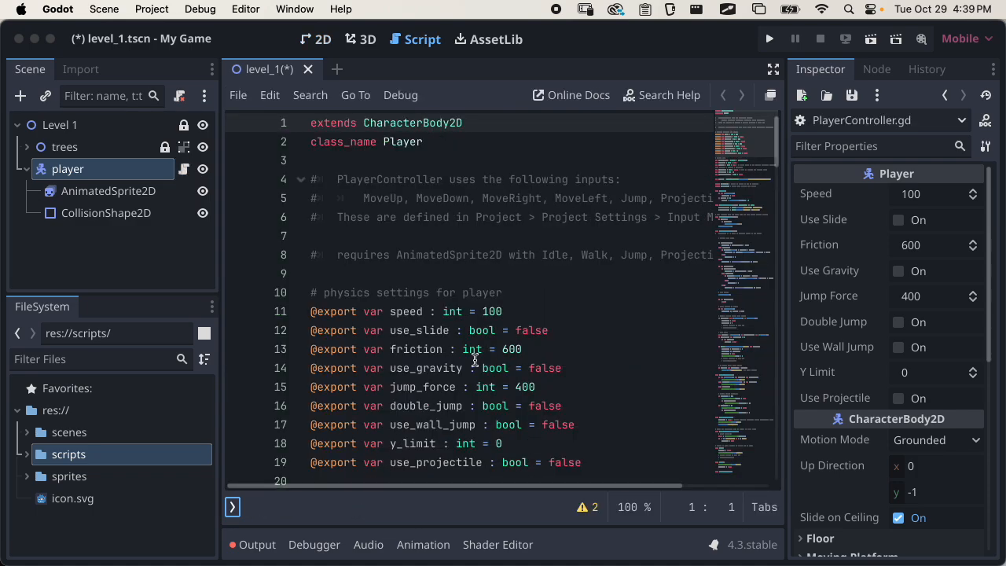
Review the script's exported variables and its header comments on required inputs and animations, expanding the code editor to distraction-free mode
scroll(568, 145, down, 5)
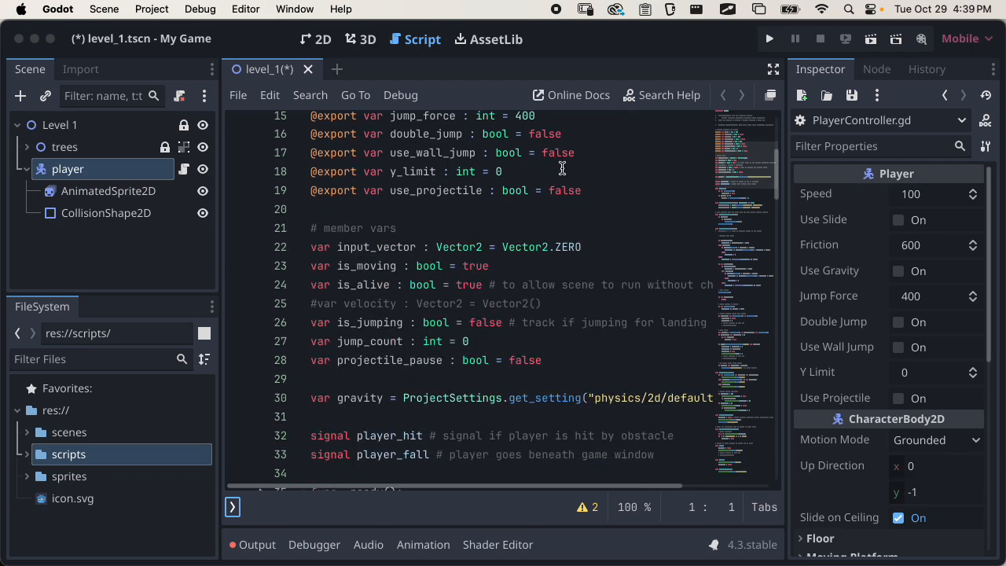
scroll(554, 185, up, 5)
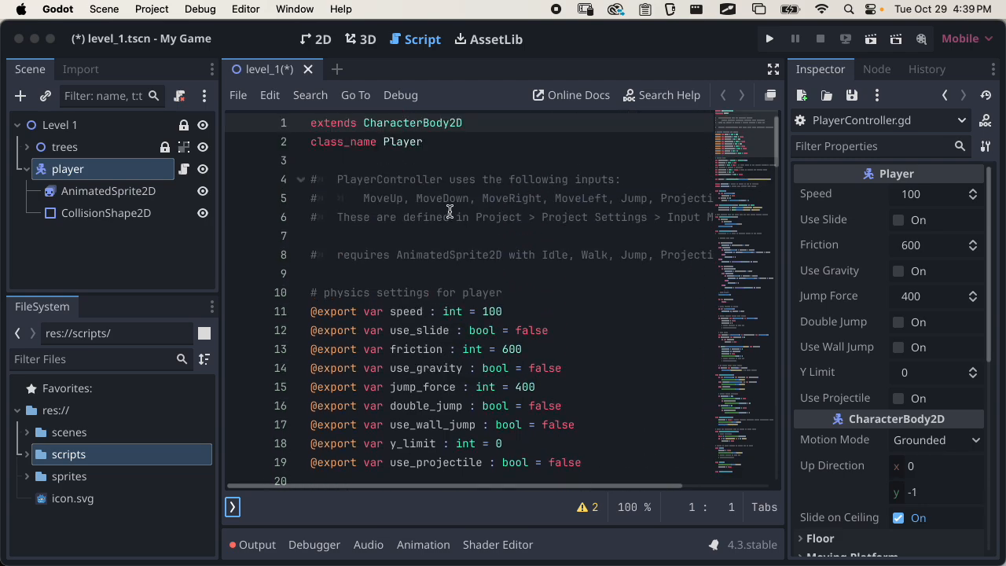
drag(595, 254, 311, 180)
click(395, 179)
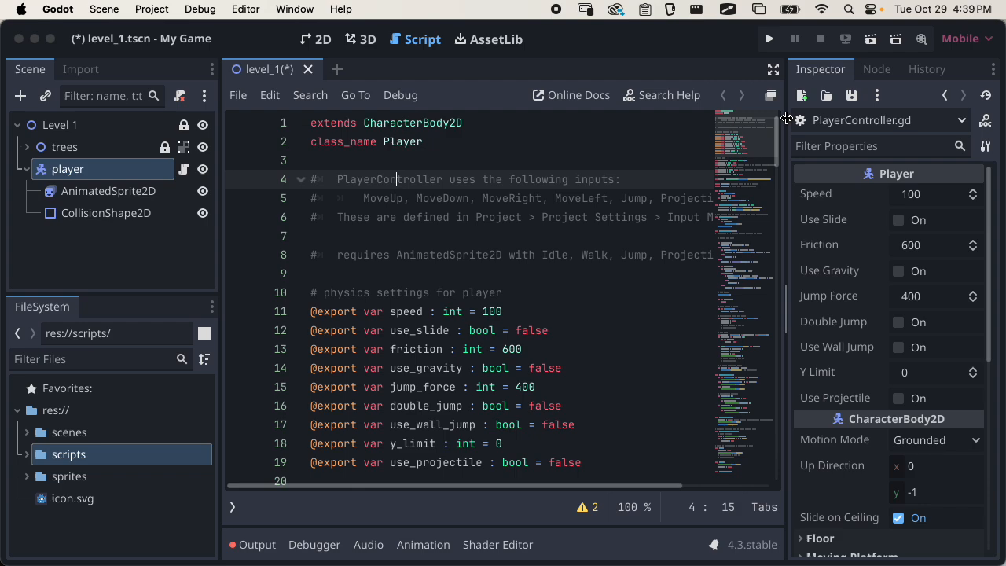
click(775, 75)
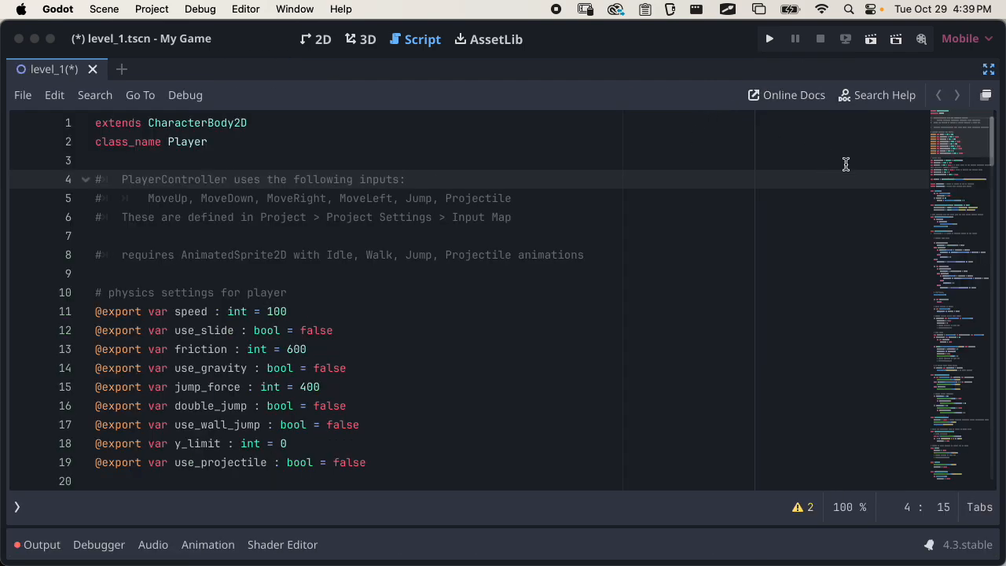
Find the input action names the player script uses for horizontal and vertical movement and for jumping
drag(1000, 136, 991, 218)
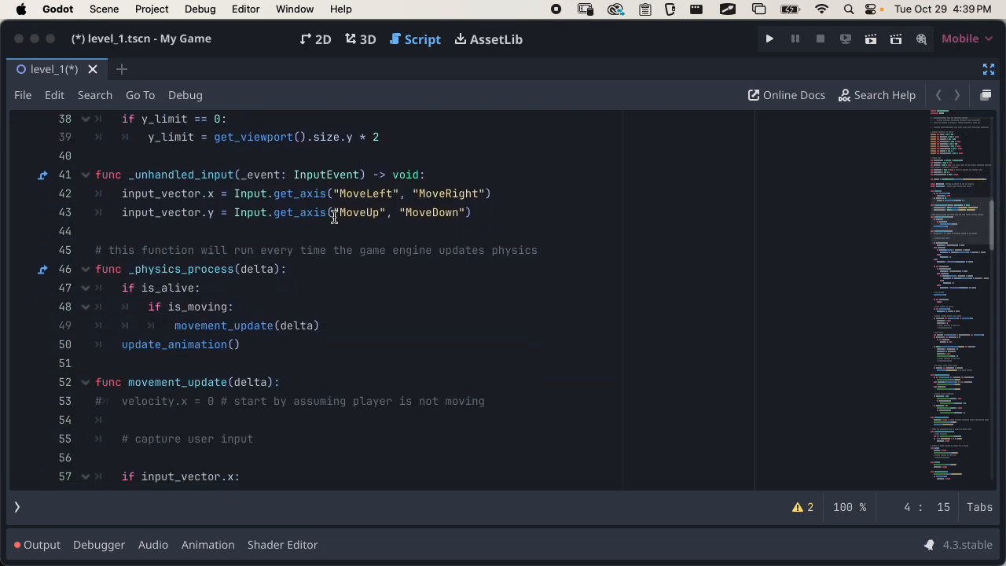
drag(337, 195, 479, 188)
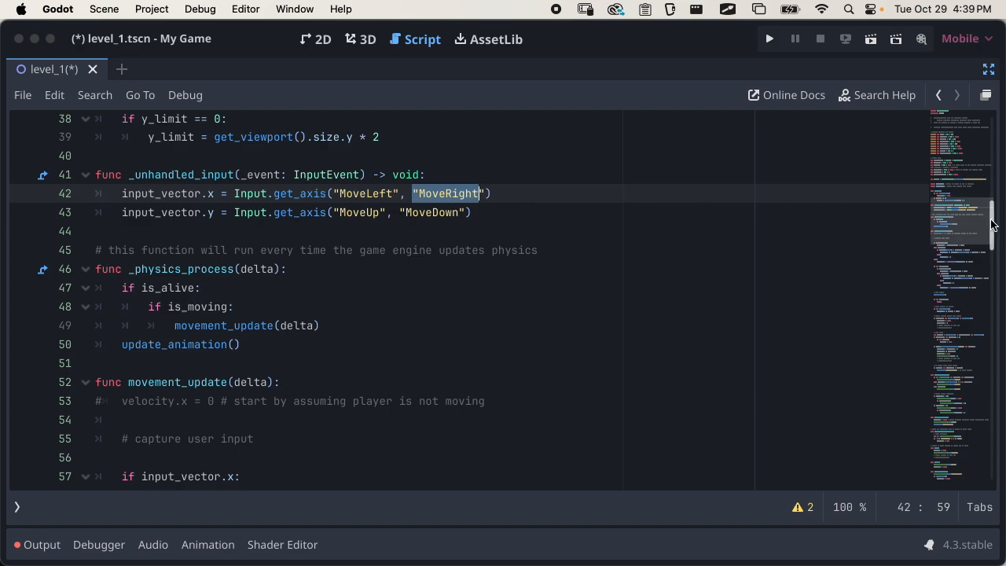
drag(994, 227, 994, 361)
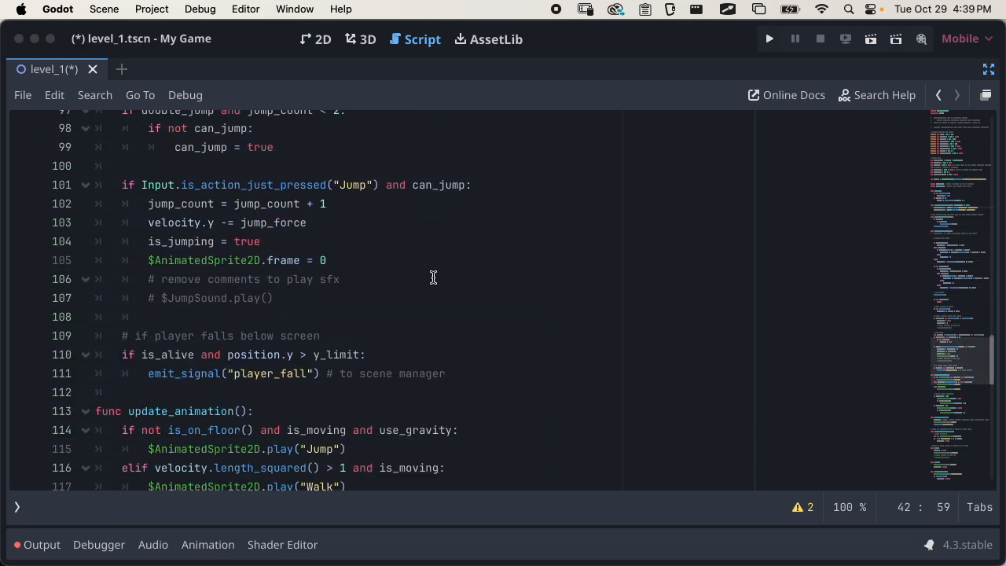
drag(341, 187, 370, 189)
scroll(371, 228, down, 4)
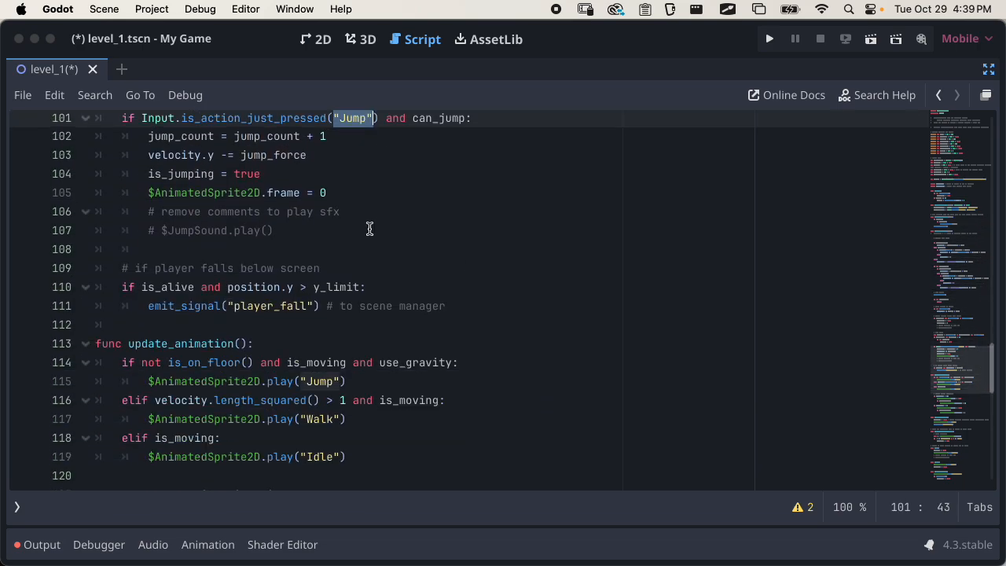
Examine the animation names played in update_animation and the AnimatedSprite2D node references in the player script
click(303, 206)
double_click(301, 242)
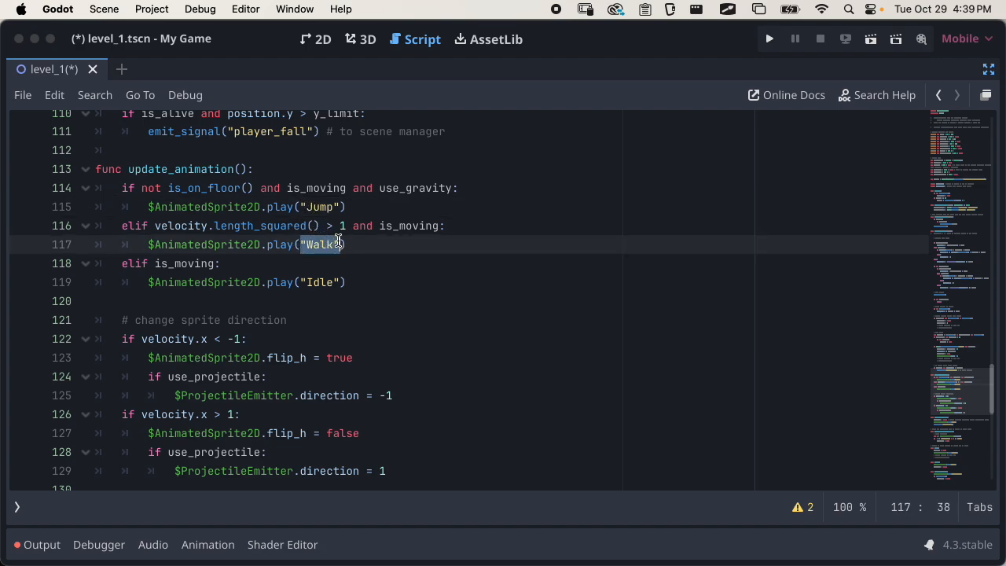
double_click(299, 205)
scroll(310, 241, down, 1)
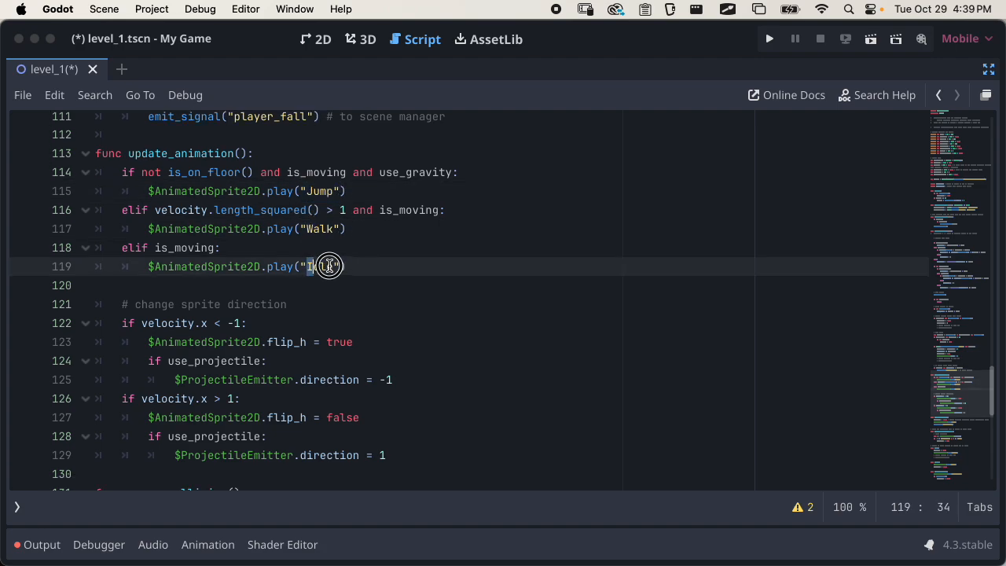
double_click(328, 265)
key(End)
scroll(708, 281, down, 2)
scroll(455, 294, up, 6)
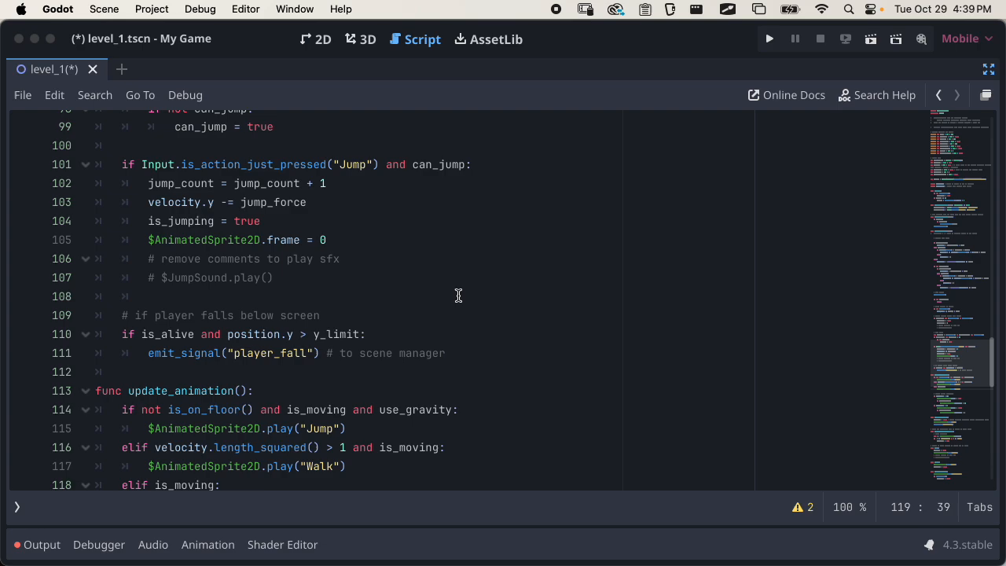
scroll(105, 264, down, 1)
double_click(185, 161)
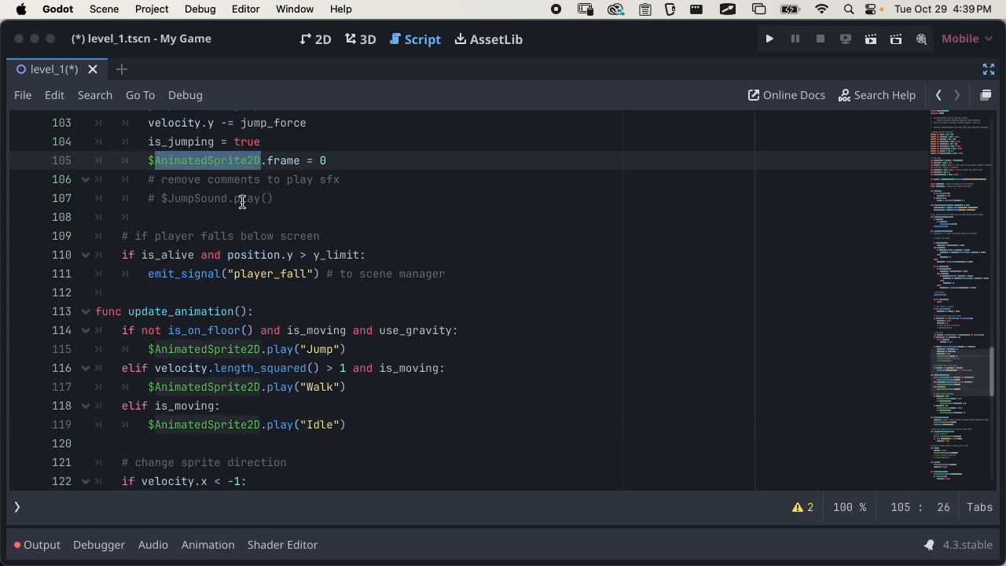
Leave distraction-free mode and check the AnimatedSprite2D node's animation list against the names used in the script
click(988, 70)
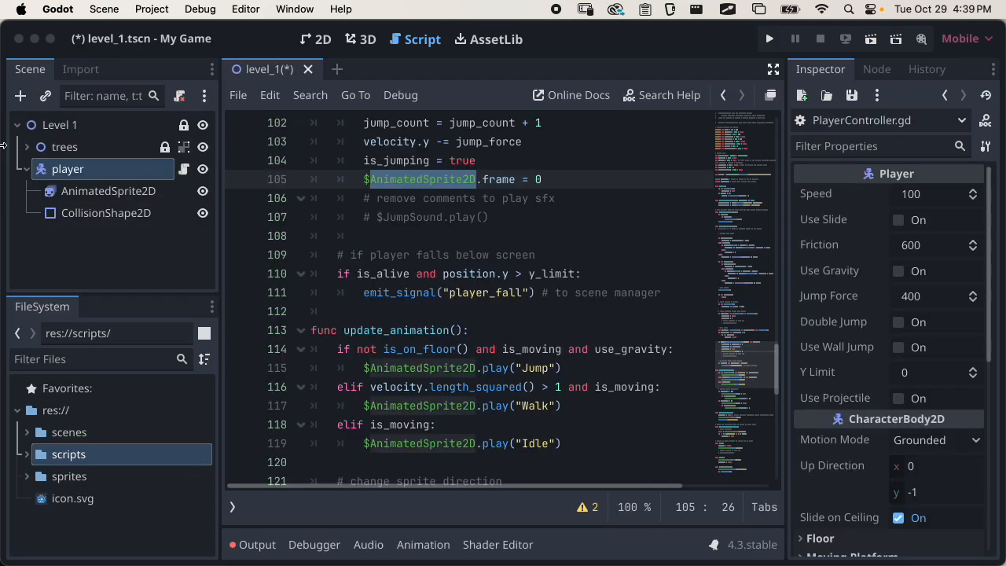
click(84, 194)
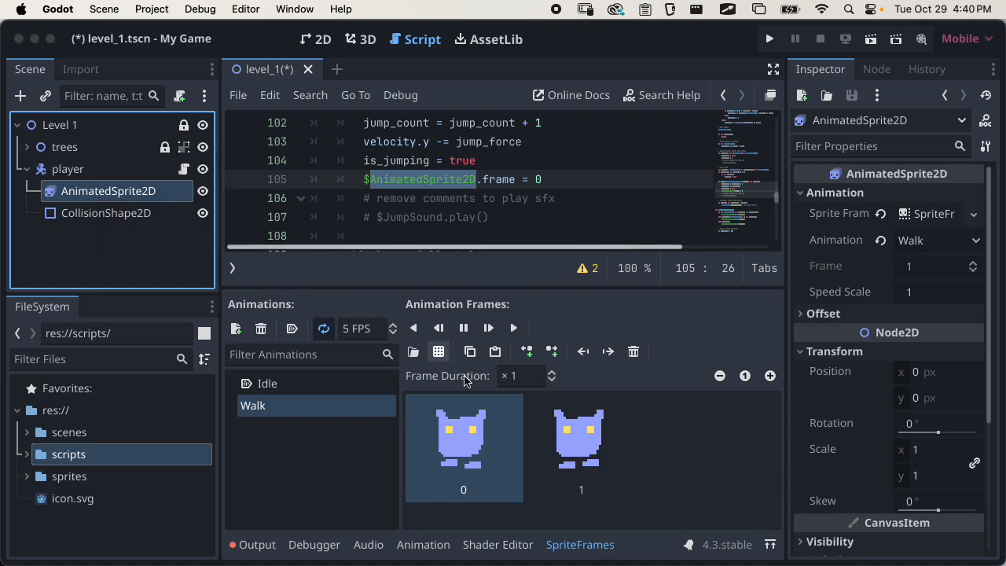
click(578, 544)
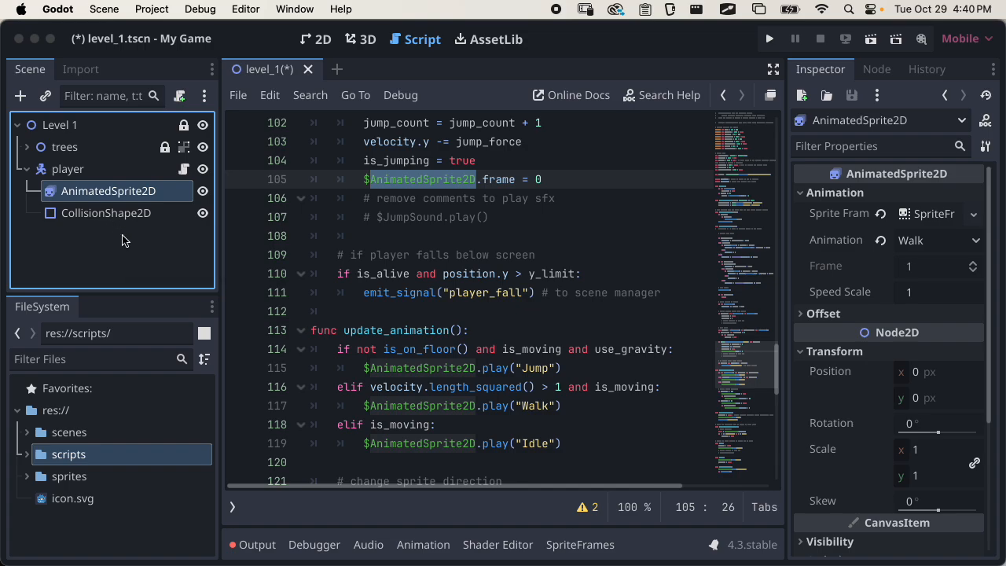
Save the level_1 scene
click(428, 47)
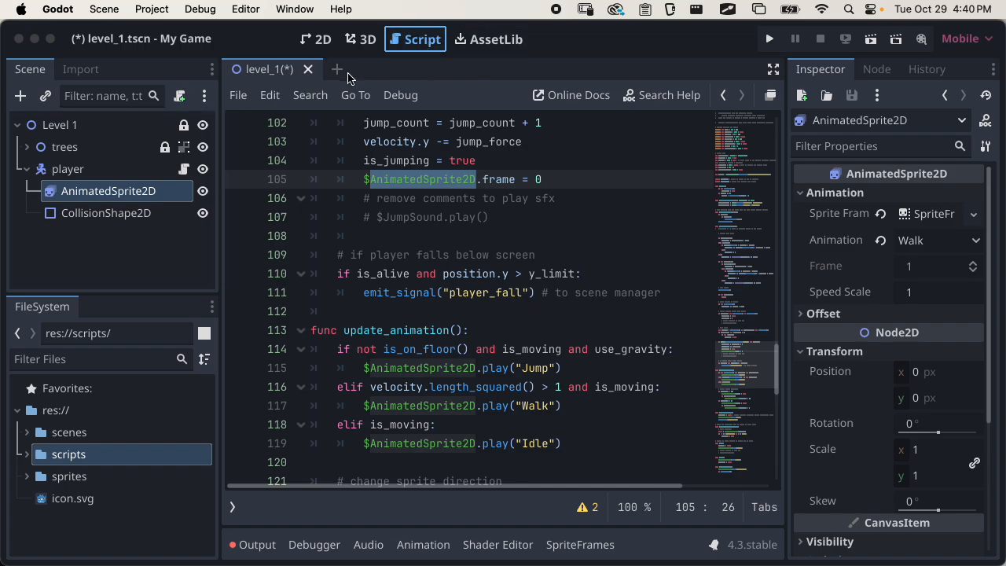
key(super+s)
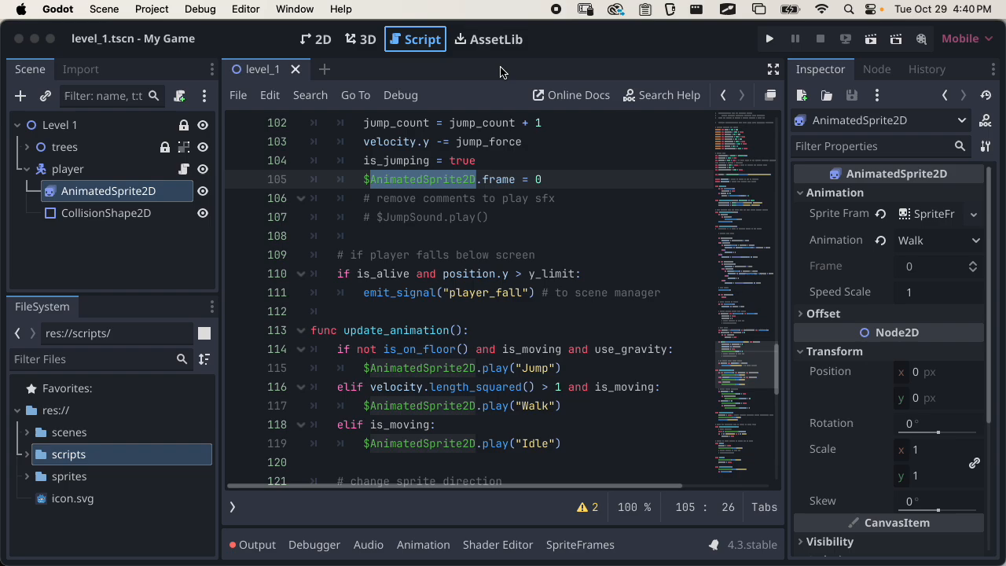
Review the player script's header comments in distraction-free mode for the required input names and where they are defined
scroll(601, 201, up, 10)
scroll(755, 228, up, 15)
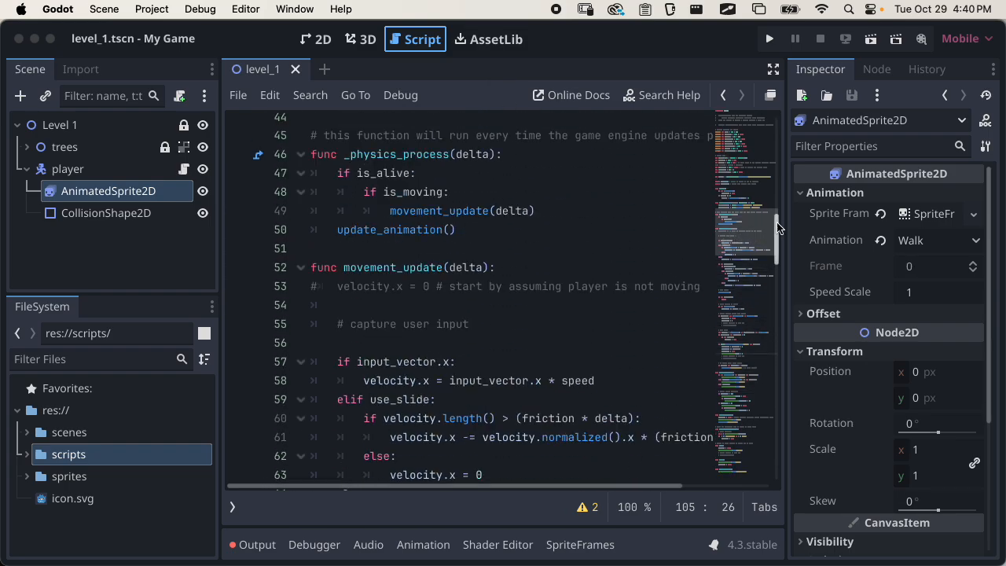
click(773, 70)
drag(221, 196, 221, 186)
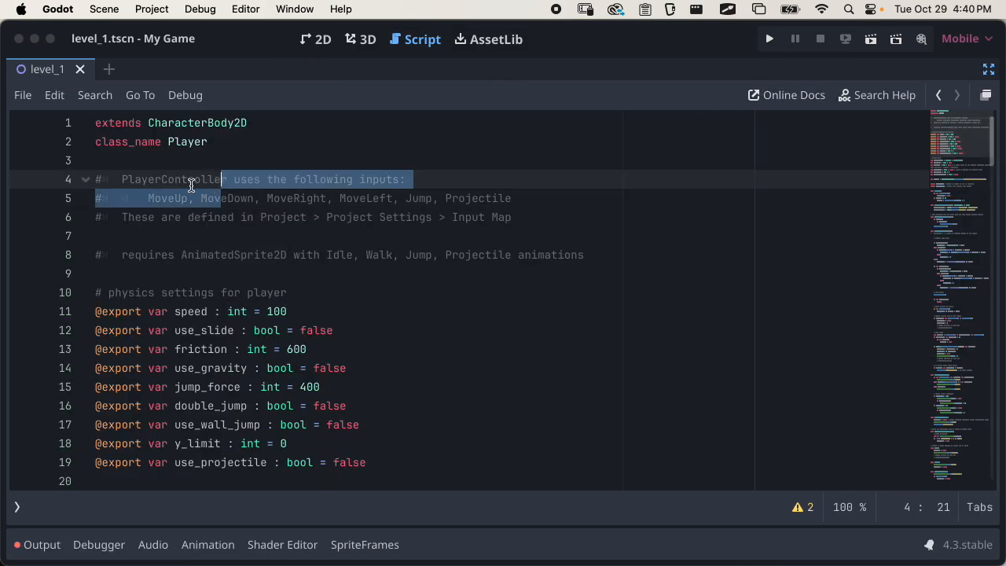
click(144, 184)
click(143, 200)
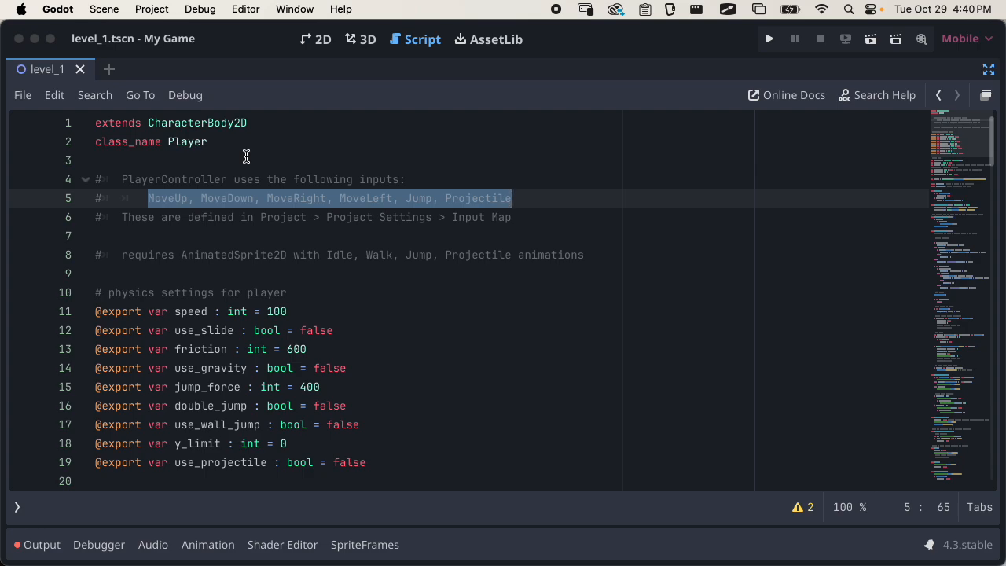
click(351, 198)
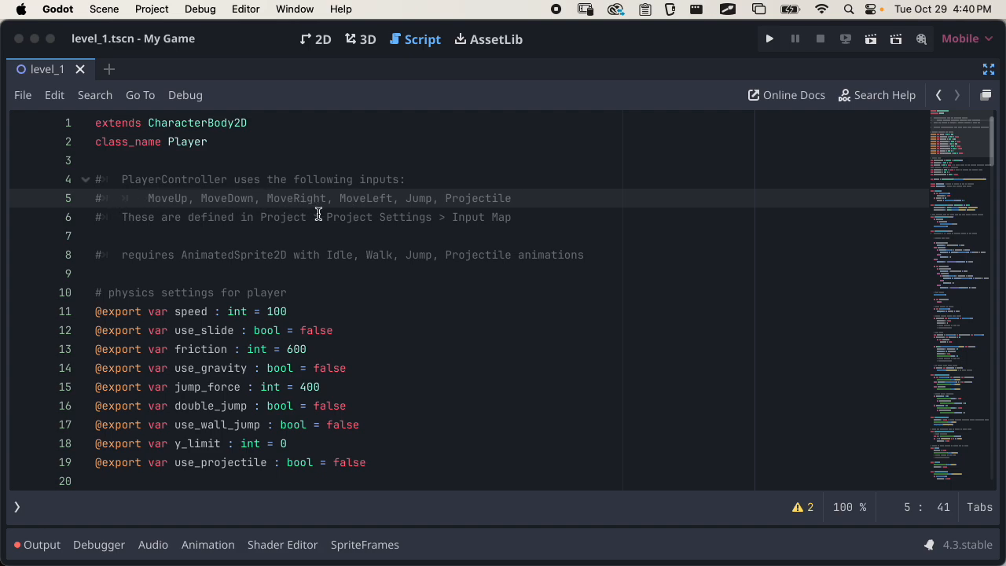
drag(260, 218, 513, 217)
click(512, 217)
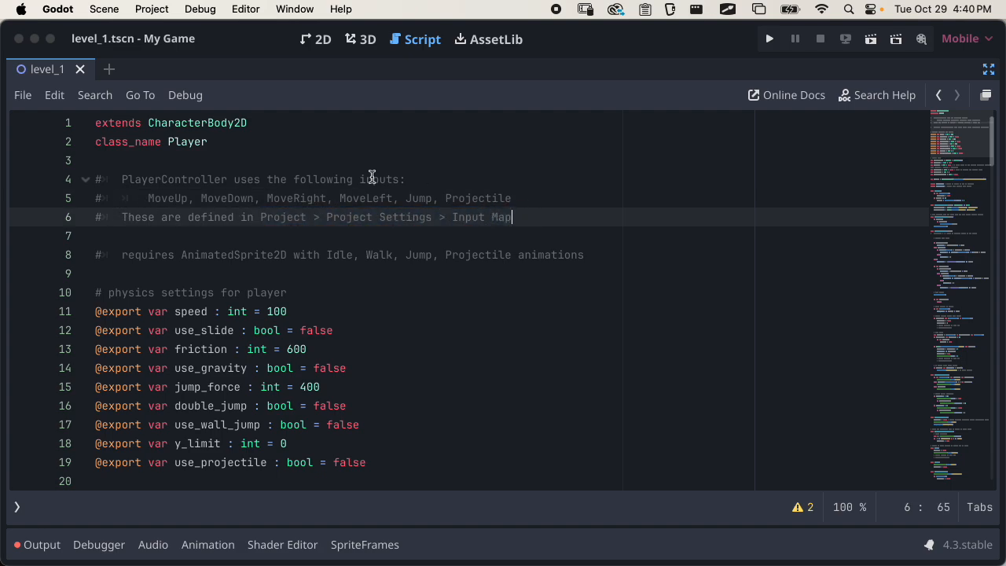
Add a new action named MoveUp to the Input Map in the project settings
click(153, 10)
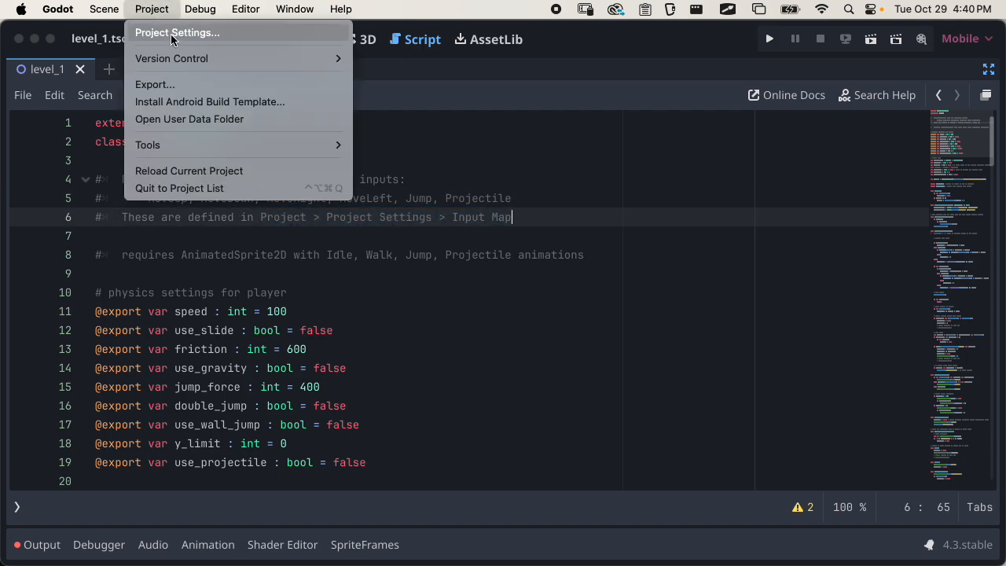
click(172, 35)
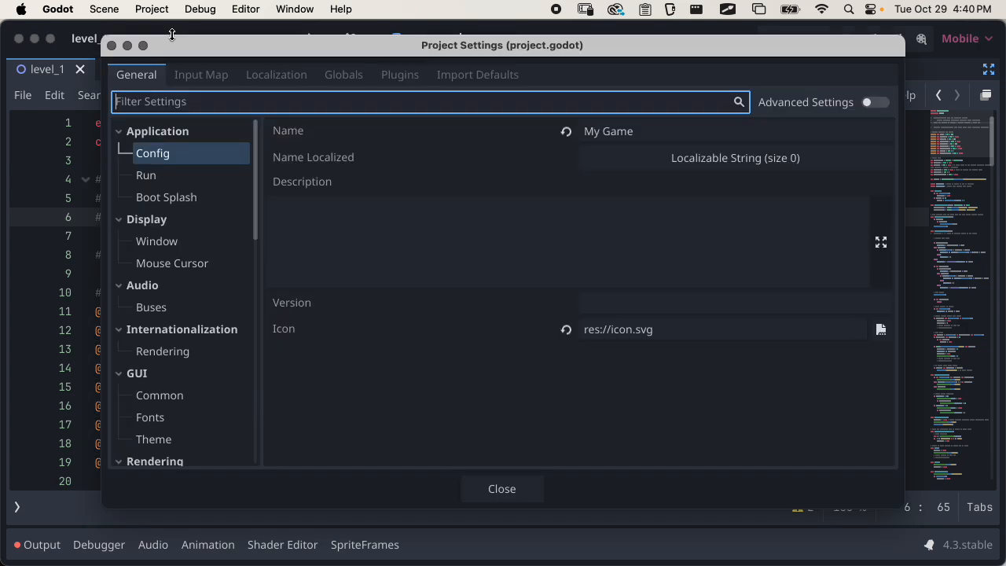
click(208, 82)
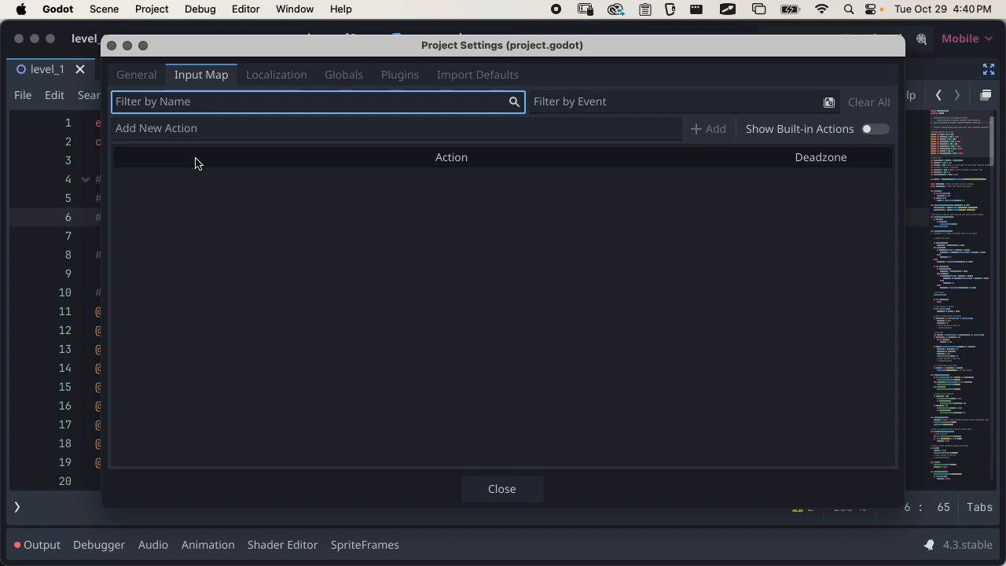
click(223, 129)
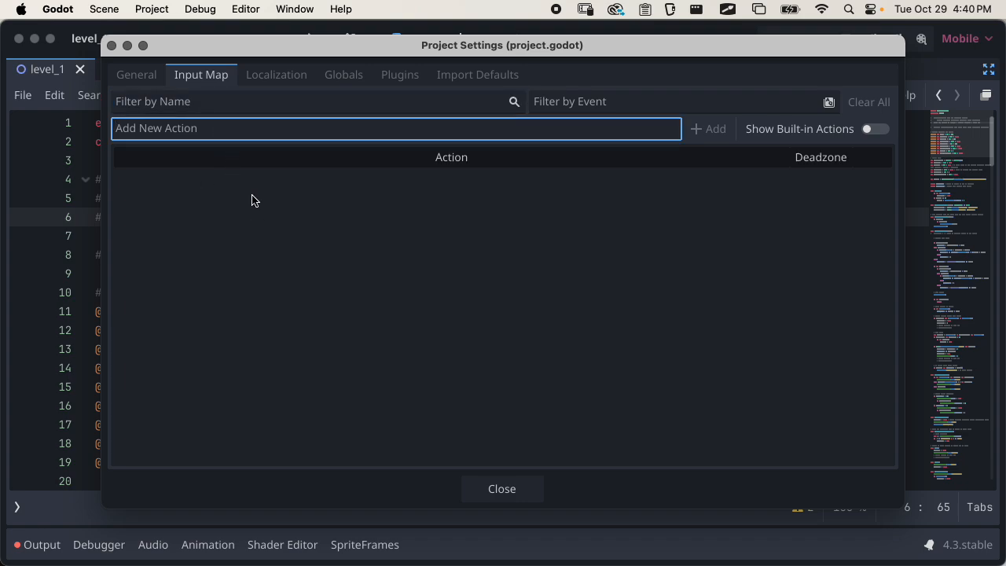
text(Move)
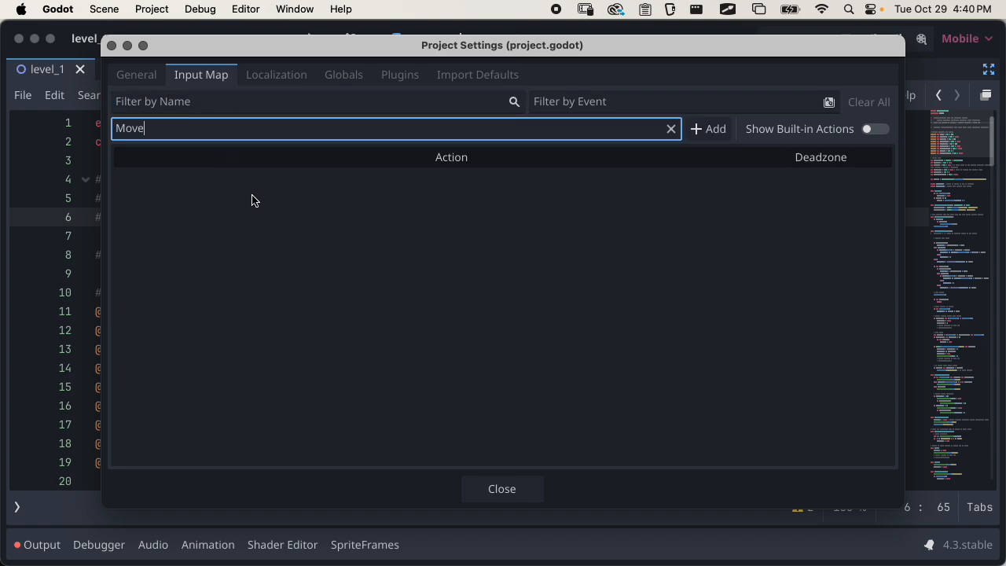
text(Up)
click(703, 128)
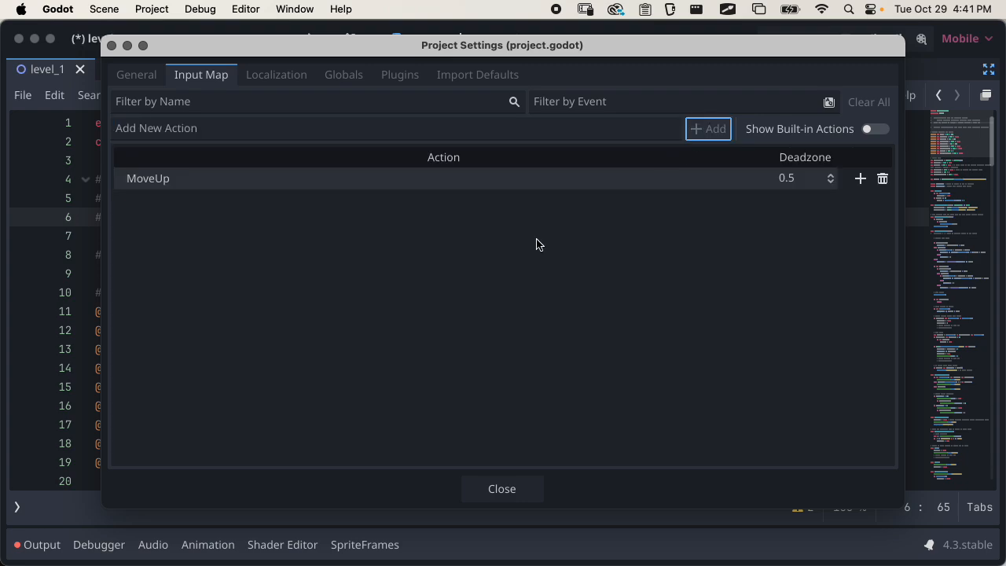
double_click(149, 179)
click(835, 240)
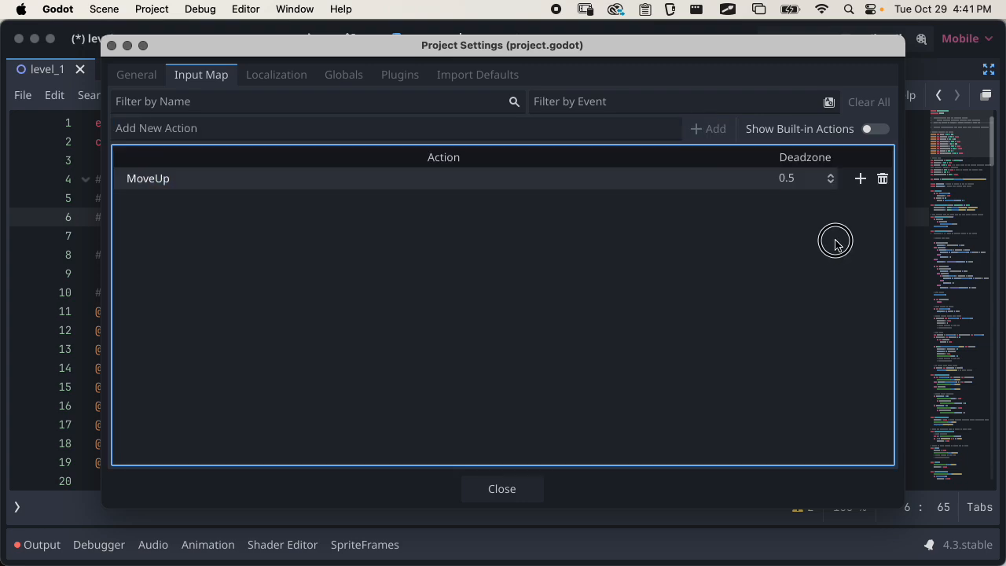
Bind the W key and the Up arrow key to the MoveUp action
click(860, 179)
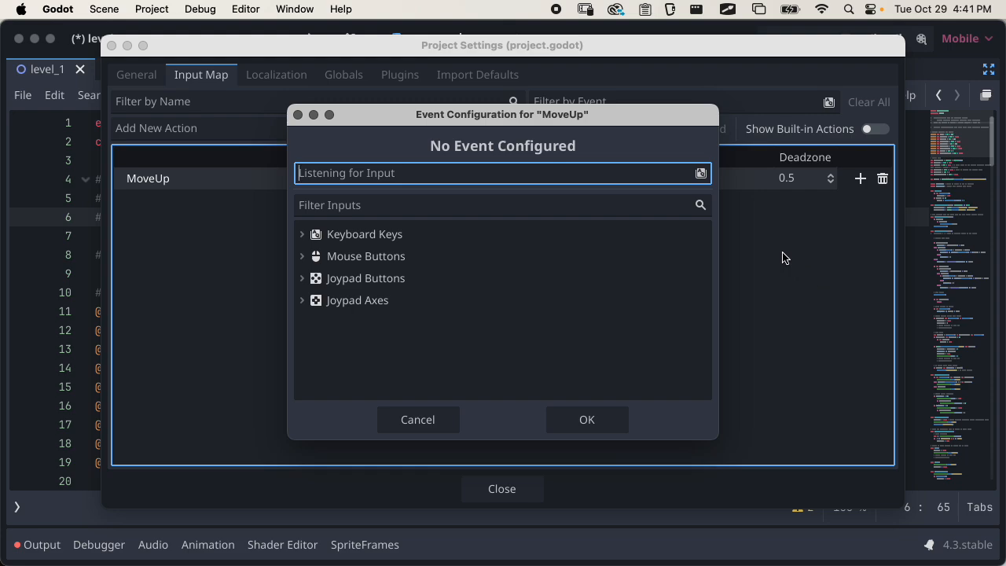
key(w)
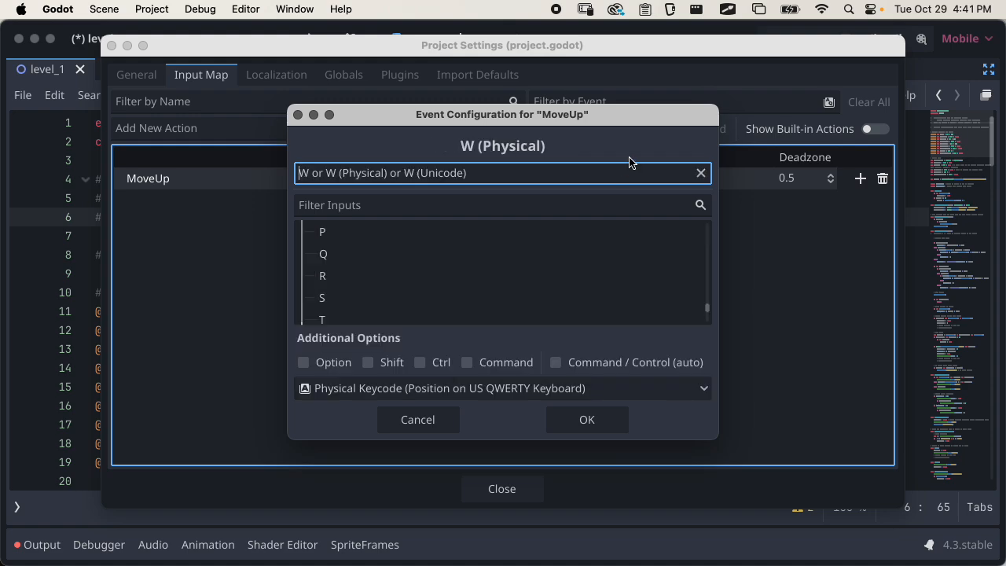
key(Return)
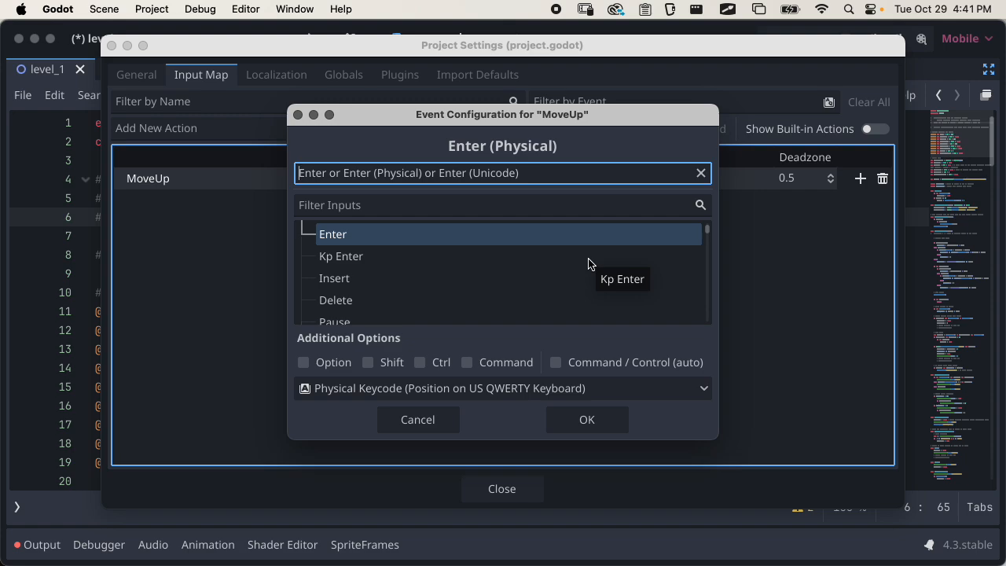
key(w)
click(596, 418)
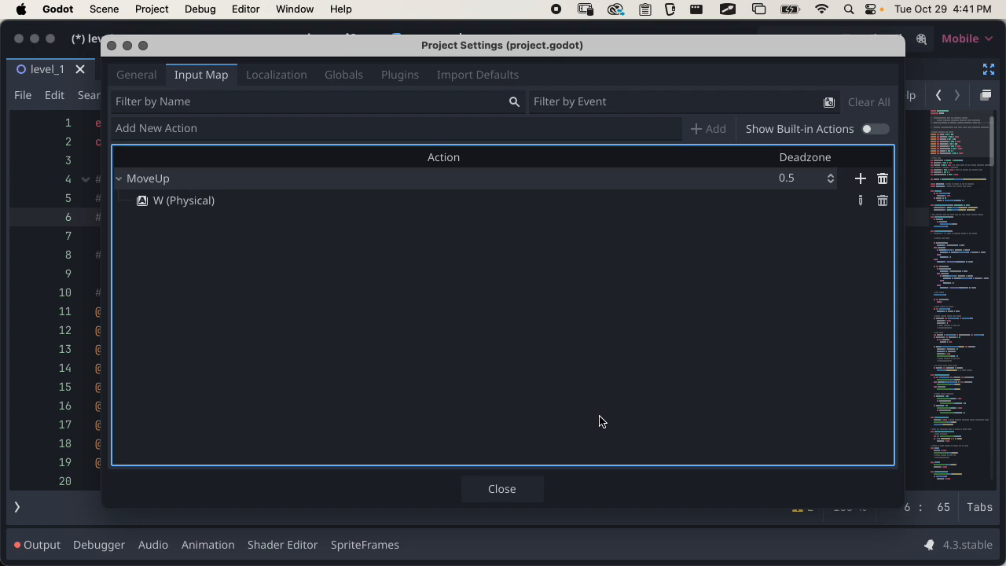
click(861, 178)
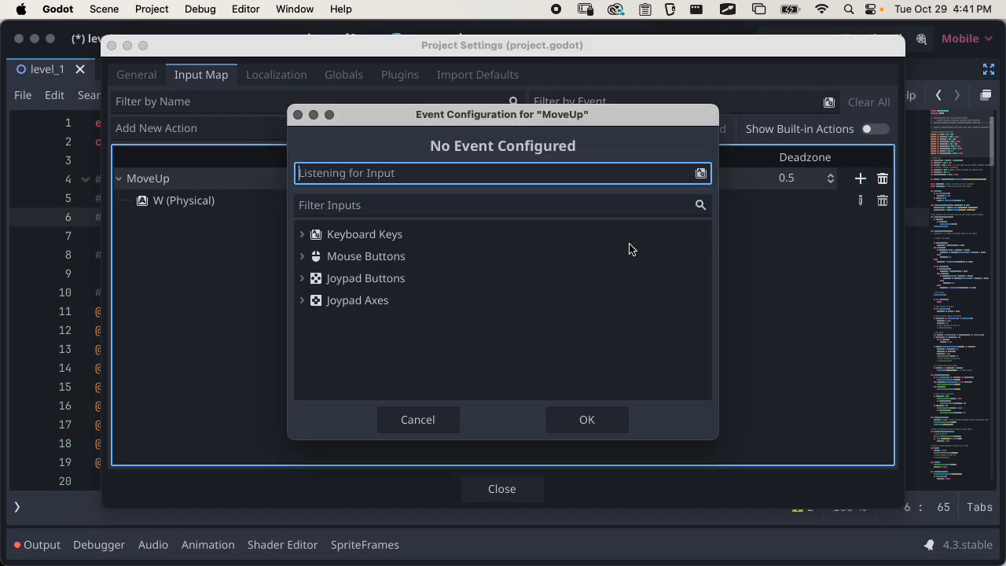
key(Up)
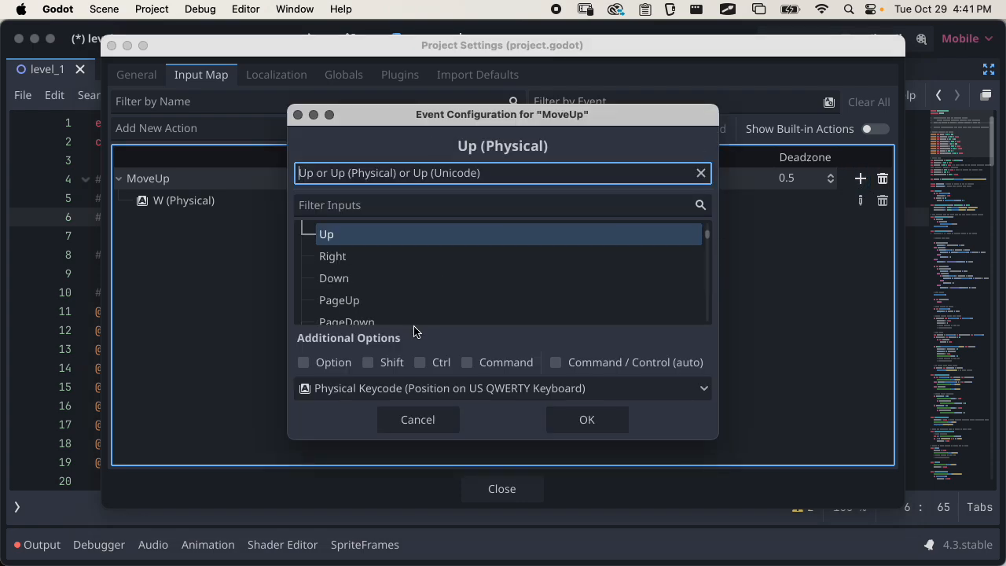
click(589, 418)
Add the actions MoveDown, MoveLeft and MoveRight to the Input Map
click(295, 129)
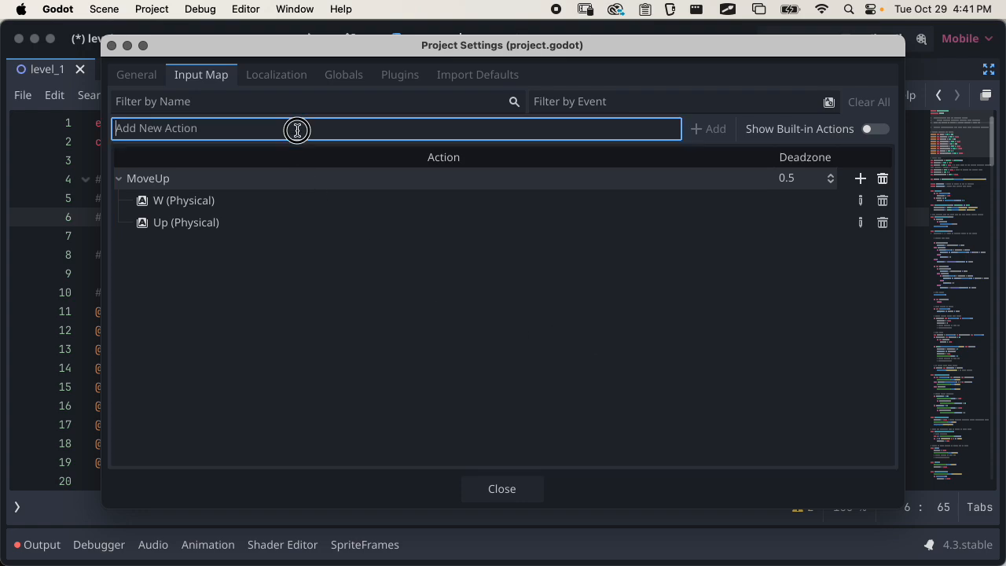
text(MoveDown)
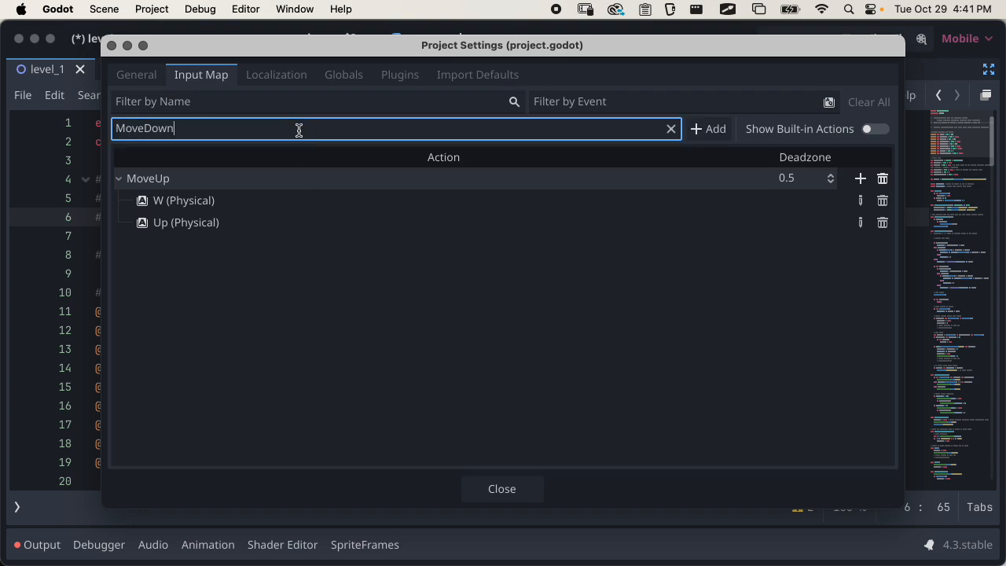
click(707, 129)
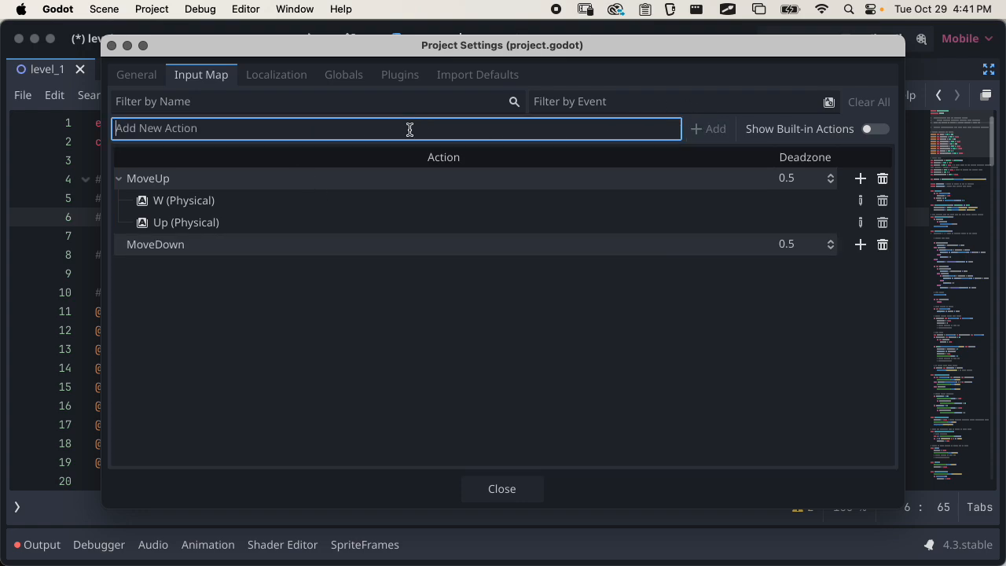
text(MoveLeft)
click(707, 129)
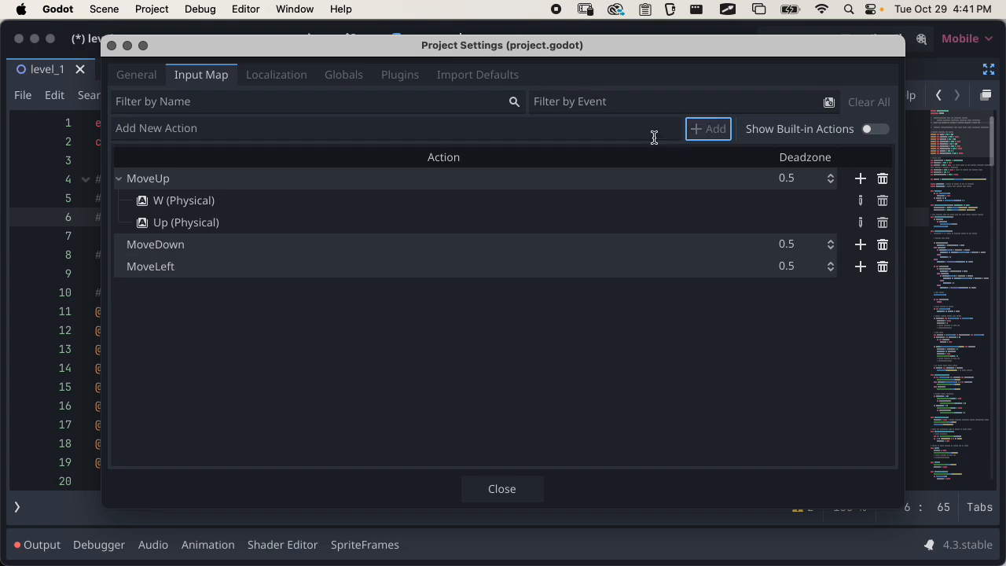
click(341, 129)
text(MoveRight)
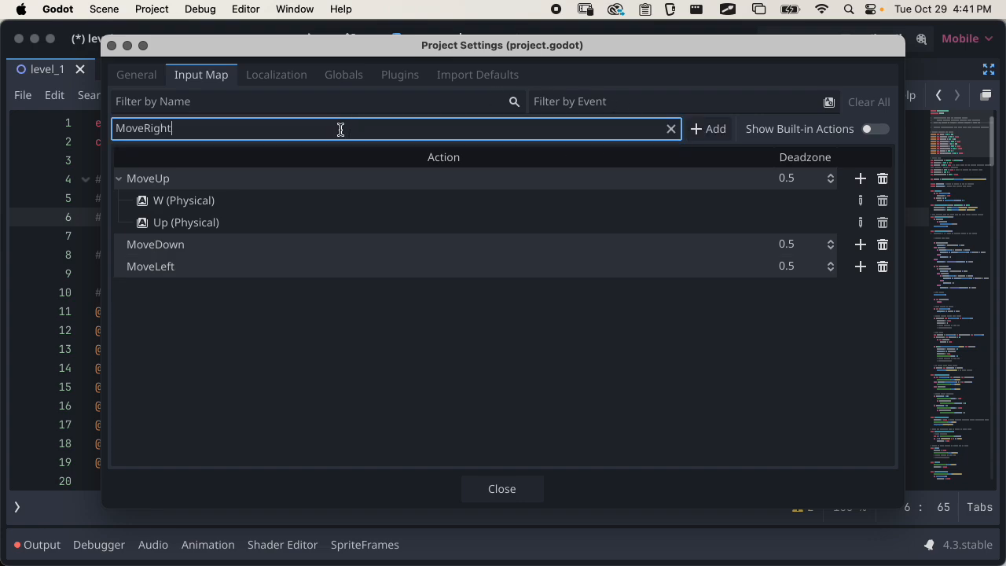
click(707, 129)
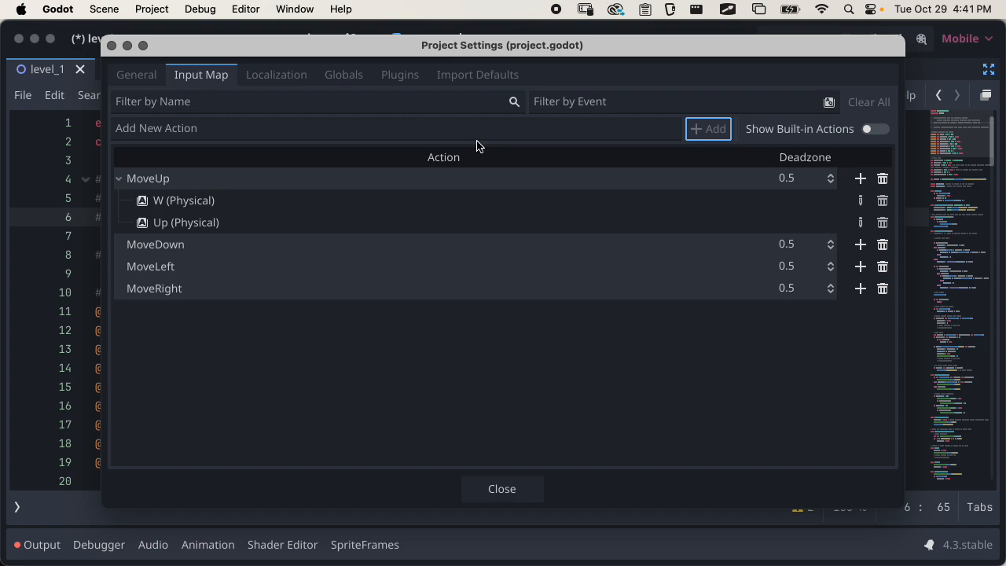
Add the actions Jump and Projectile to the Input Map
click(463, 131)
text(Jump)
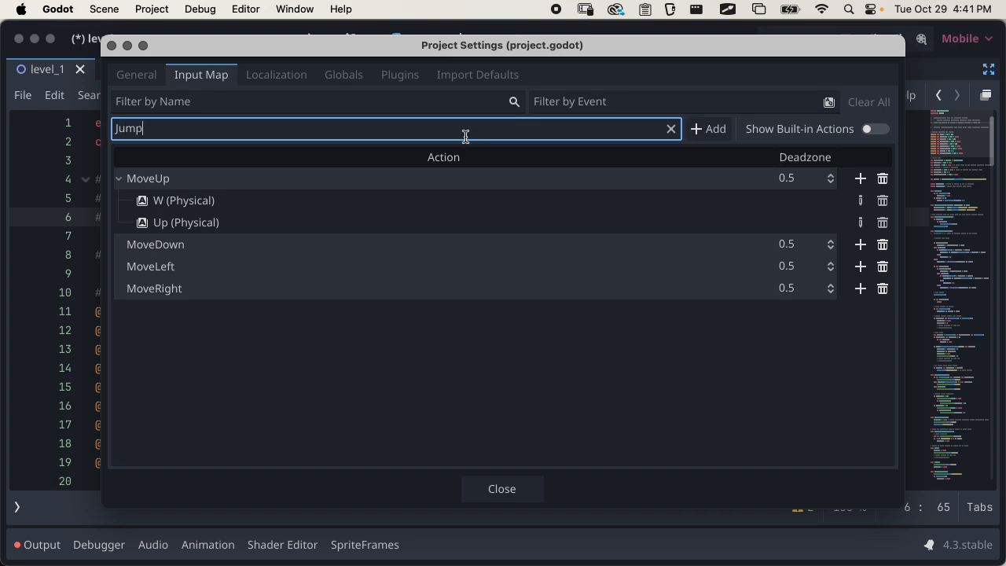
click(702, 129)
click(473, 128)
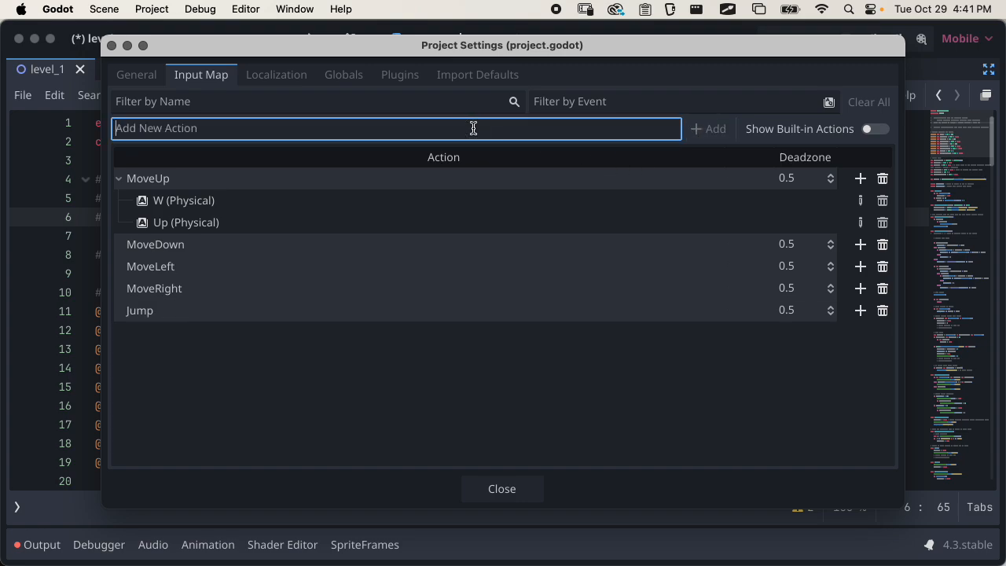
text(Projectile)
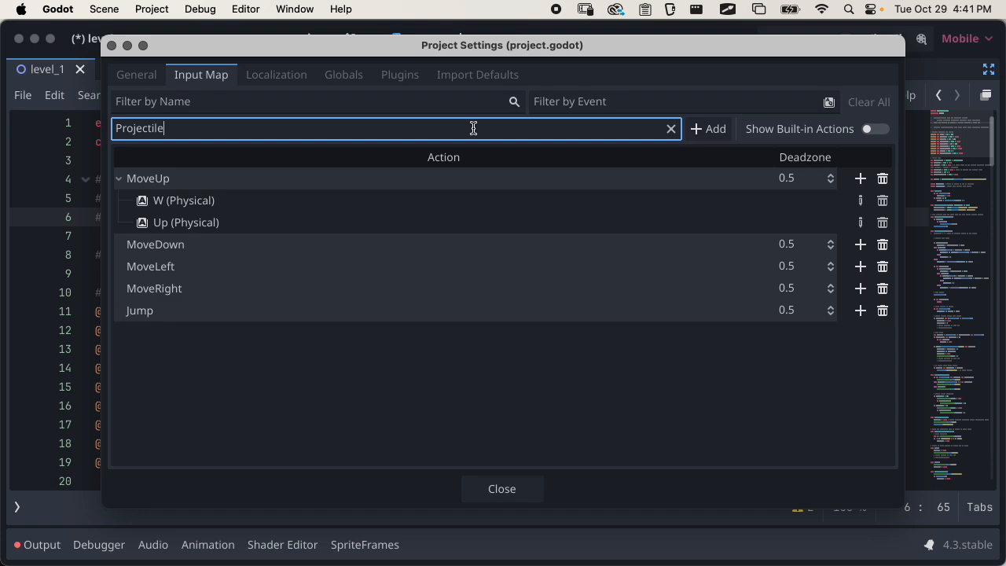
click(711, 129)
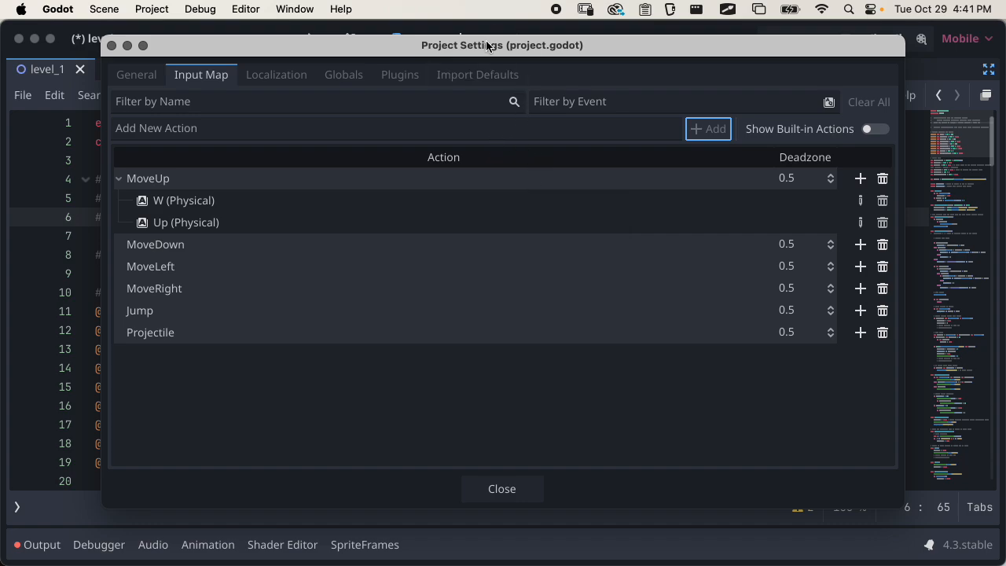
Move the Project Settings window aside to check the input names in the script's comments, and bring it back into view
drag(487, 42, 459, 407)
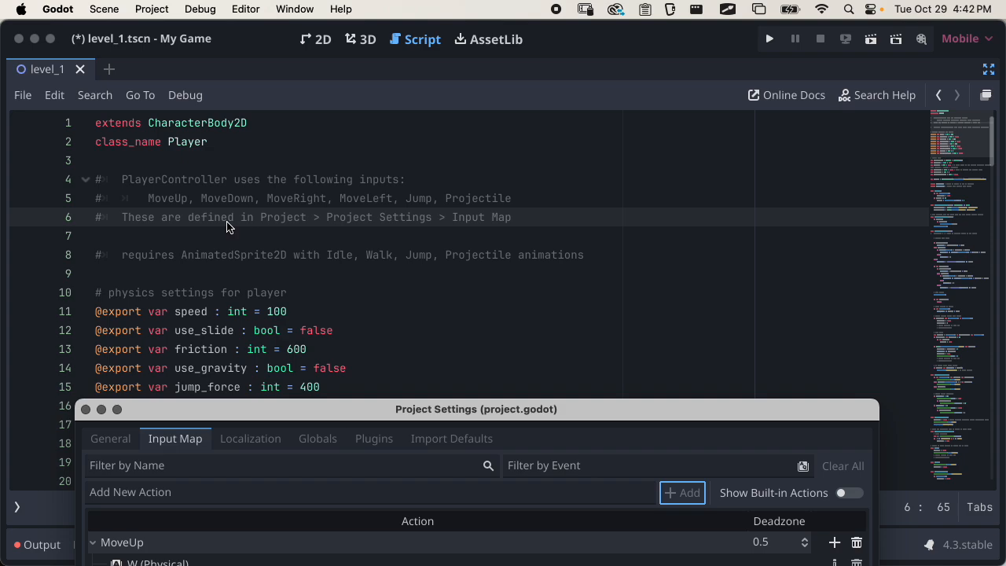
click(189, 212)
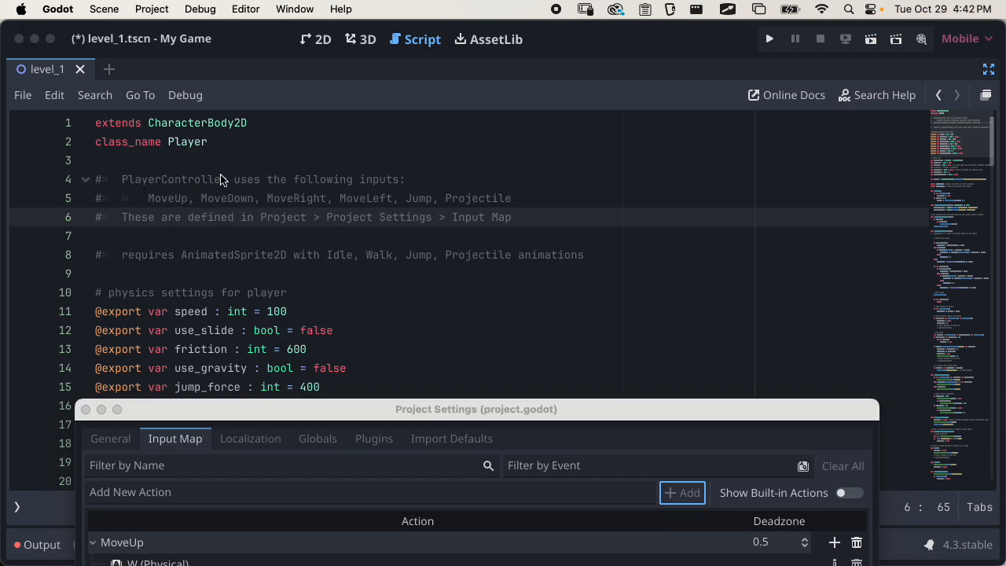
drag(481, 407, 501, 28)
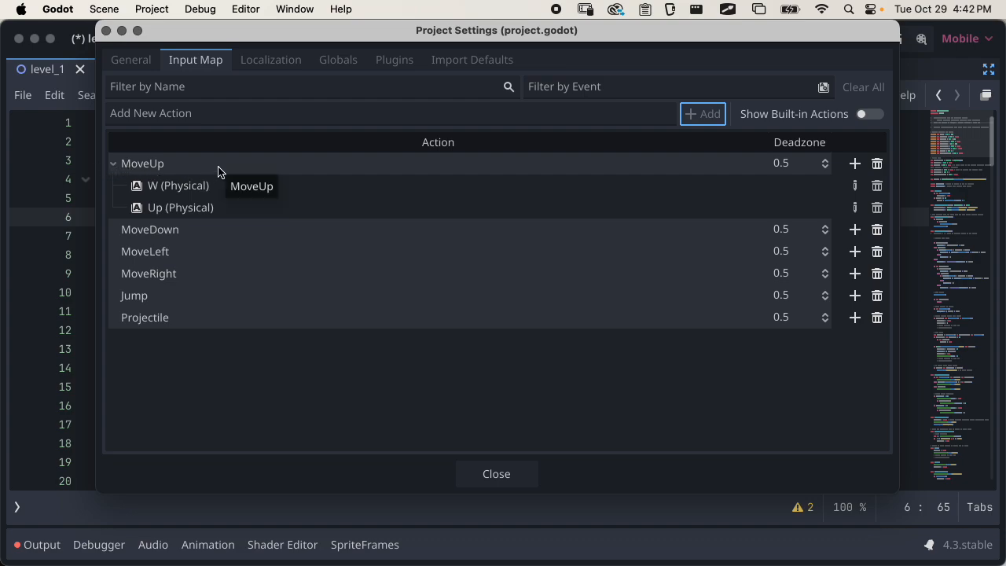
Switch to TextEdit, start a new plain-text document with MoveUp as its first line, and enlarge its text
key(super+Tab)
key(super+Tab)
key(super+Tab)
key(super+Tab)
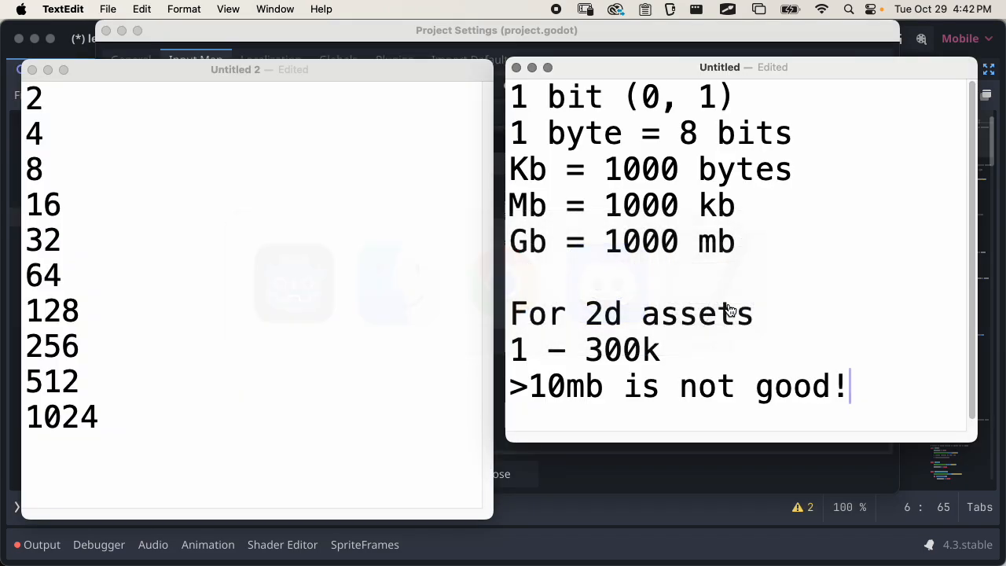
key(super+shift+t)
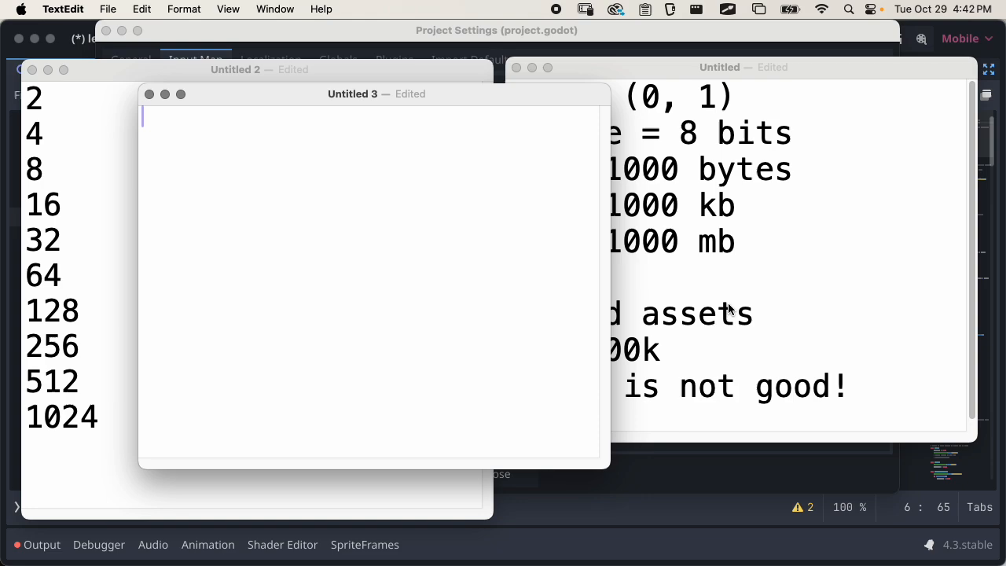
text(o)
key(BackSpace)
text(Move)
key(BackSpace)
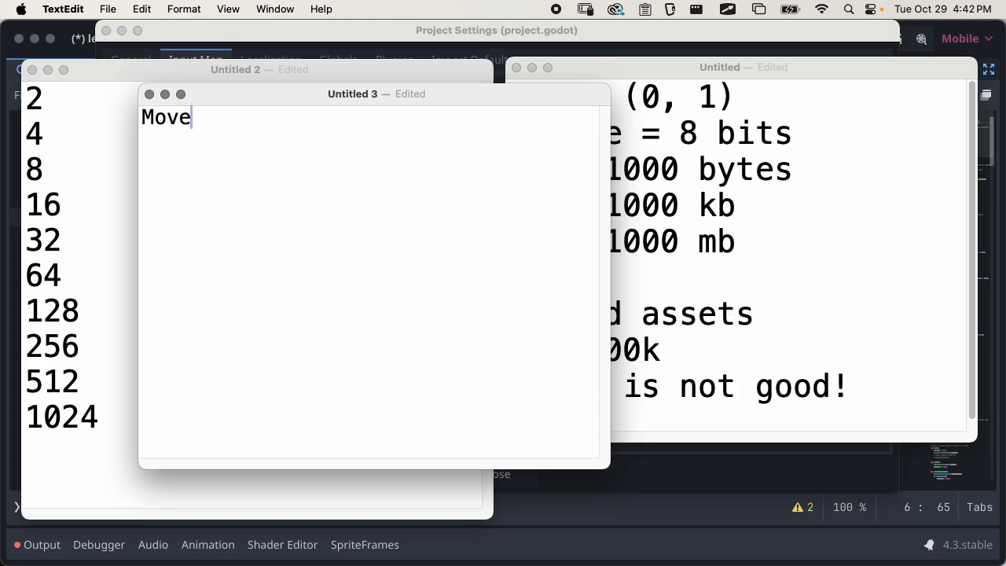
text(Up)
key(Return)
key(super+shift+t)
key(super+plus)
key(super+plus)
key(super+plus)
key(super+plus)
key(super+plus)
key(super+plus)
key(super+plus)
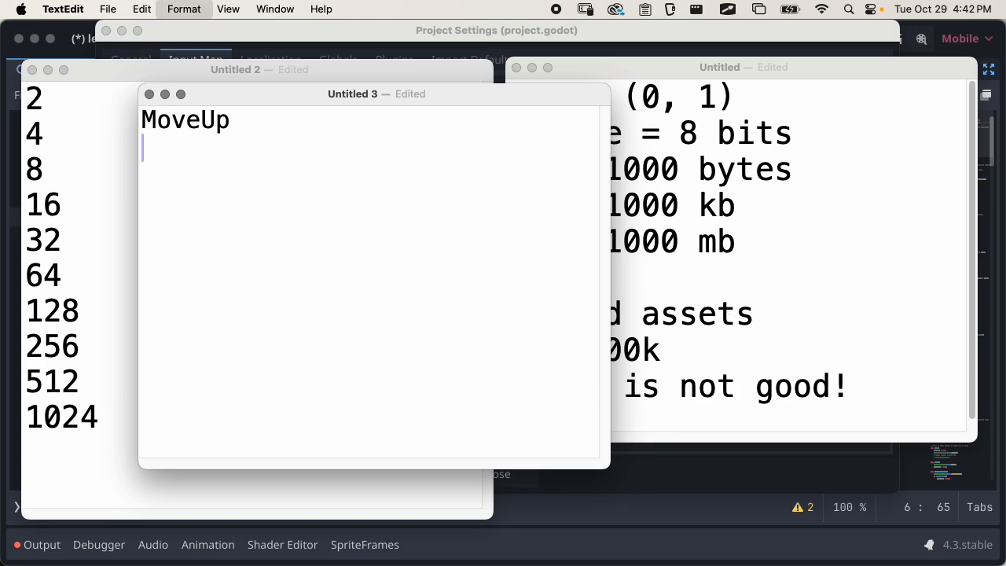
Add the lines MoveDown, MoveLeft and MoveRight to the note and enlarge its text further
text(Mv)
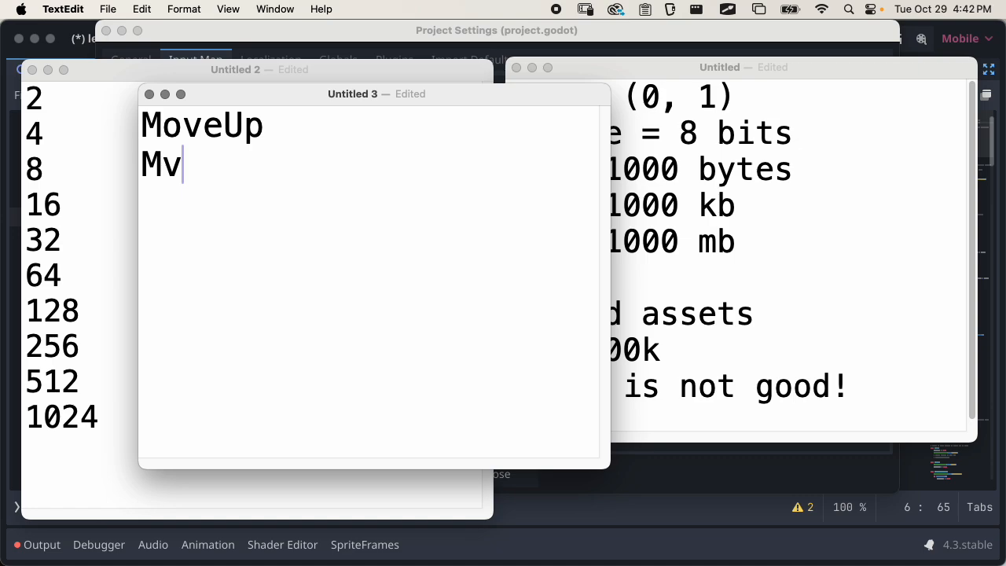
key(BackSpace)
text(oveDown)
key(Return)
text(M)
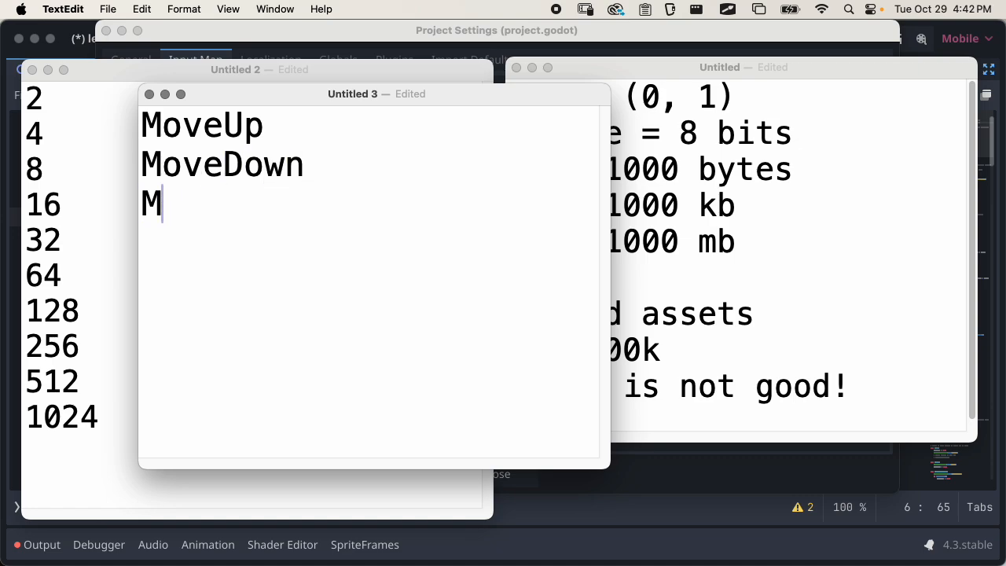
text(oveLeft)
key(Return)
text(MoveRi)
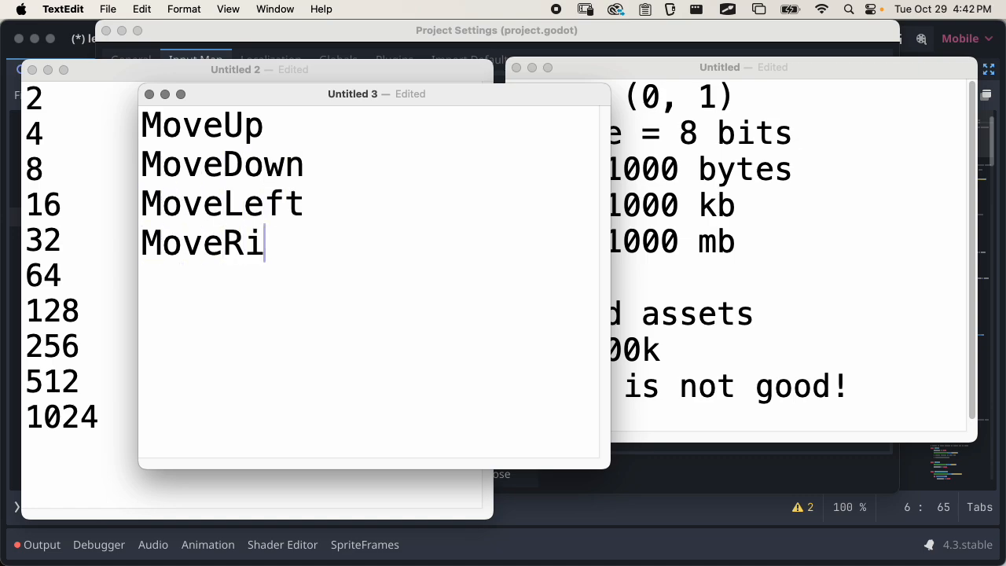
text(ght)
key(super+plus)
key(super+plus)
key(super+plus)
key(Return)
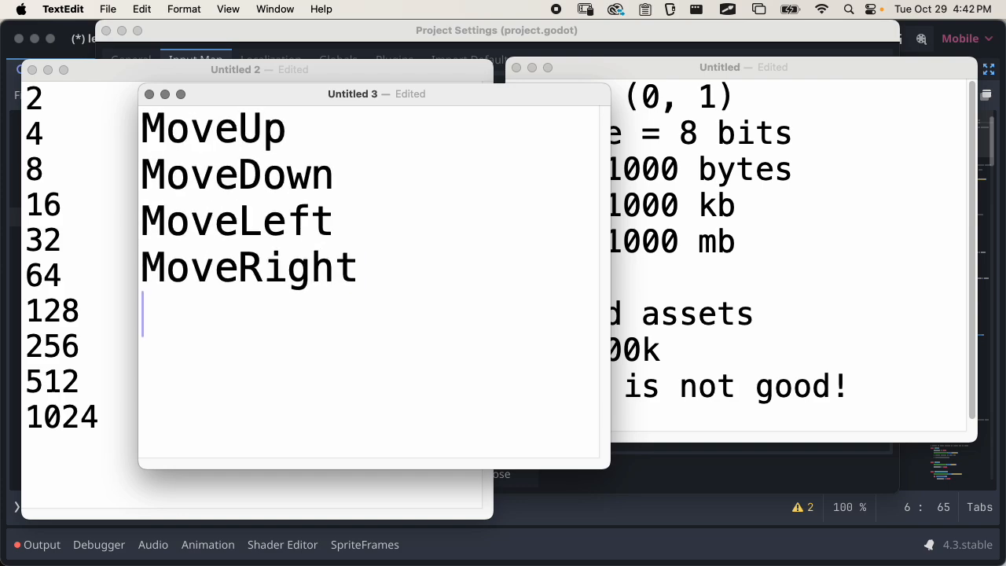
Add the line Jump to the note and tile its window to the left half of the display
text(Jump)
key(fn+ctrl+Left)
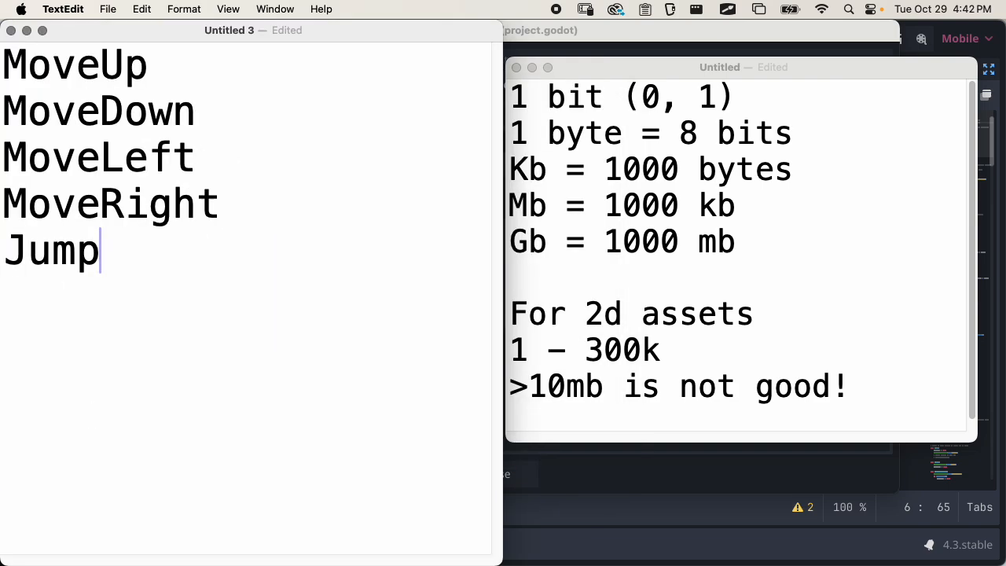
text(])
key(BackSpace)
Add Projectile as the last line of the note and increase the text size again
key(Return)
text(Orij)
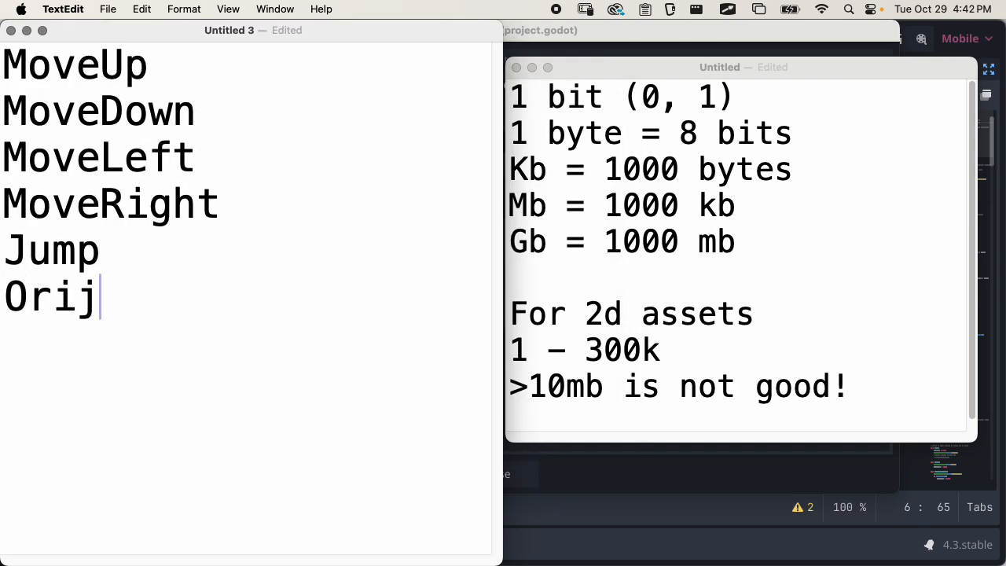
key(BackSpace)
key(BackSpace)
key(BackSpace)
key(BackSpace)
text(Projectiv)
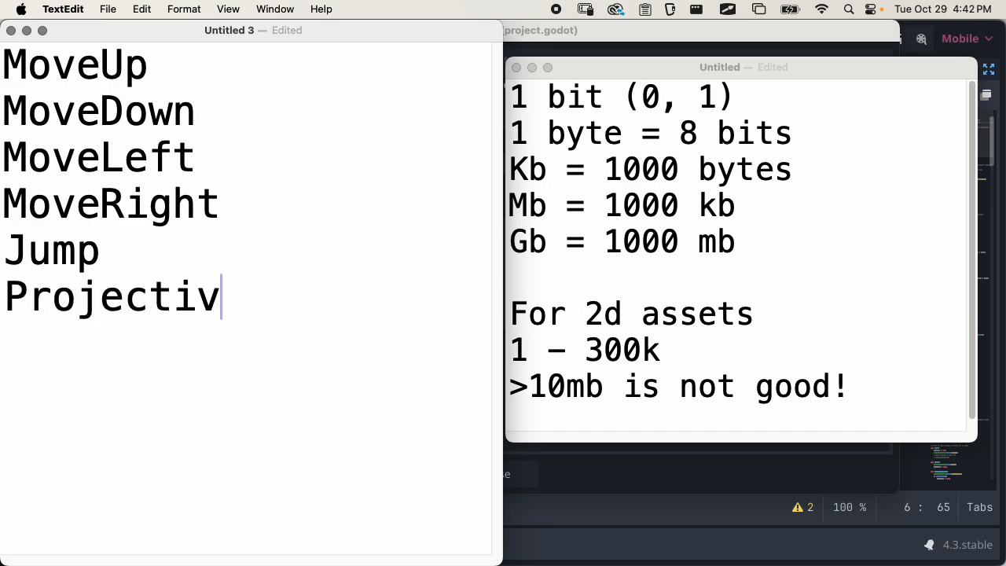
key(BackSpace)
text(le)
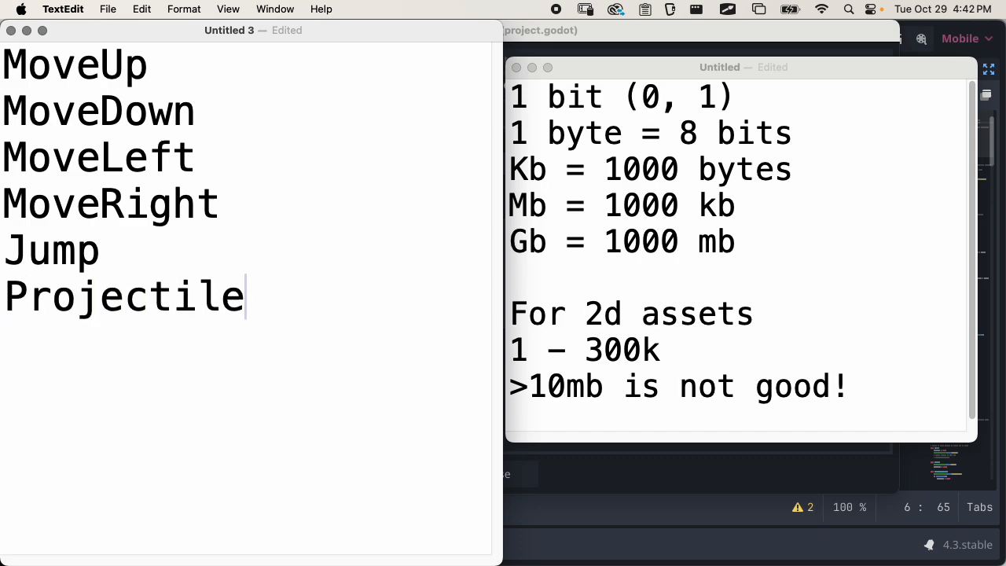
key(super+plus)
key(super+plus)
key(super+plus)
key(super+plus)
key(super+plus)
key(super+plus)
key(super+plus)
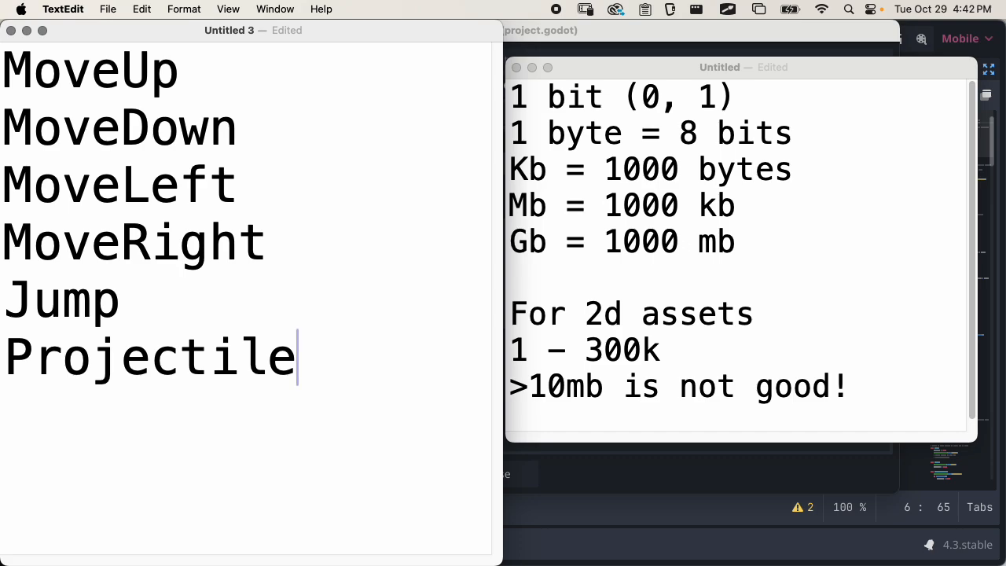
Switch back to Godot and bind the S key and the Down arrow key to the MoveDown action
key(super+Tab)
click(415, 272)
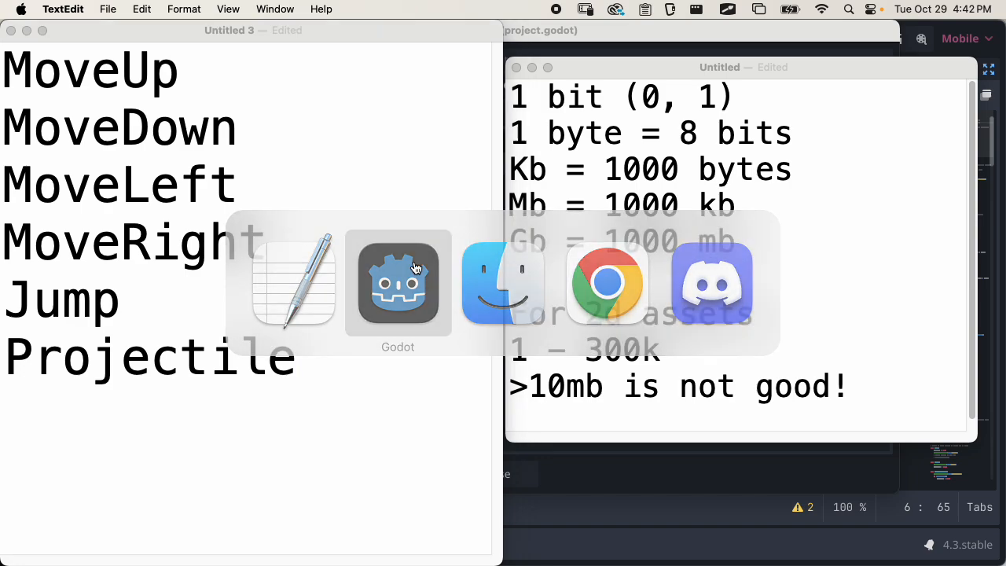
double_click(303, 226)
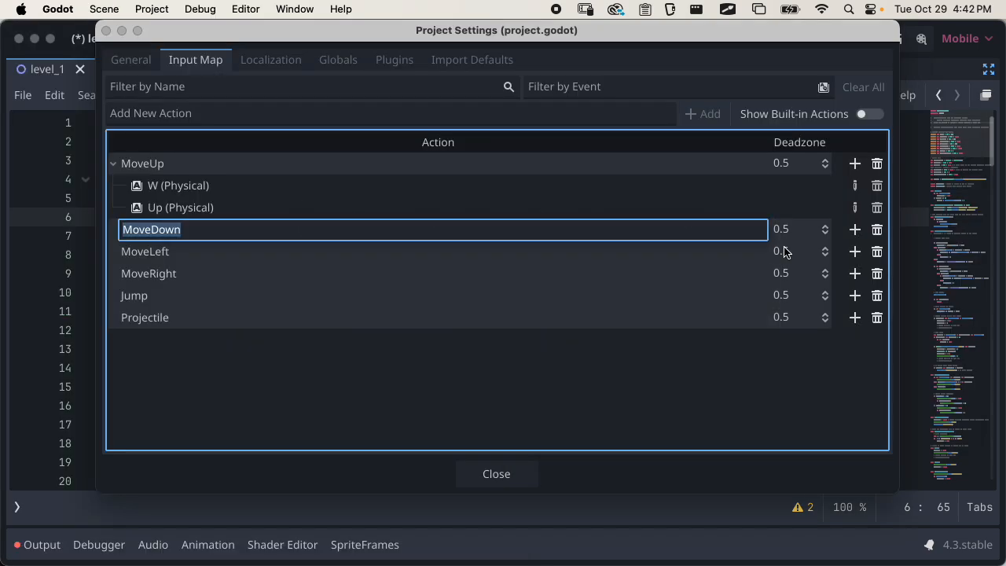
click(855, 230)
click(855, 232)
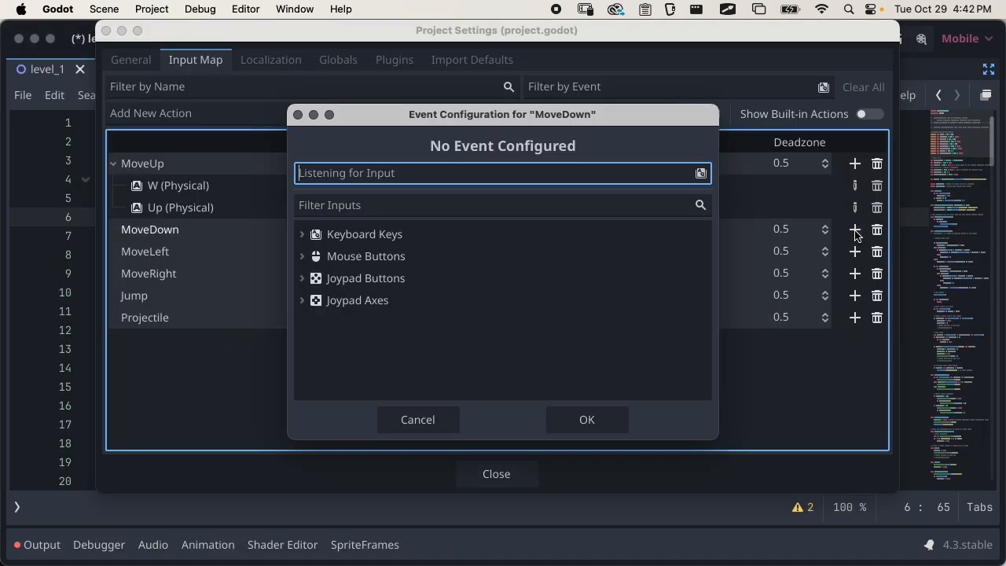
key(s)
click(565, 418)
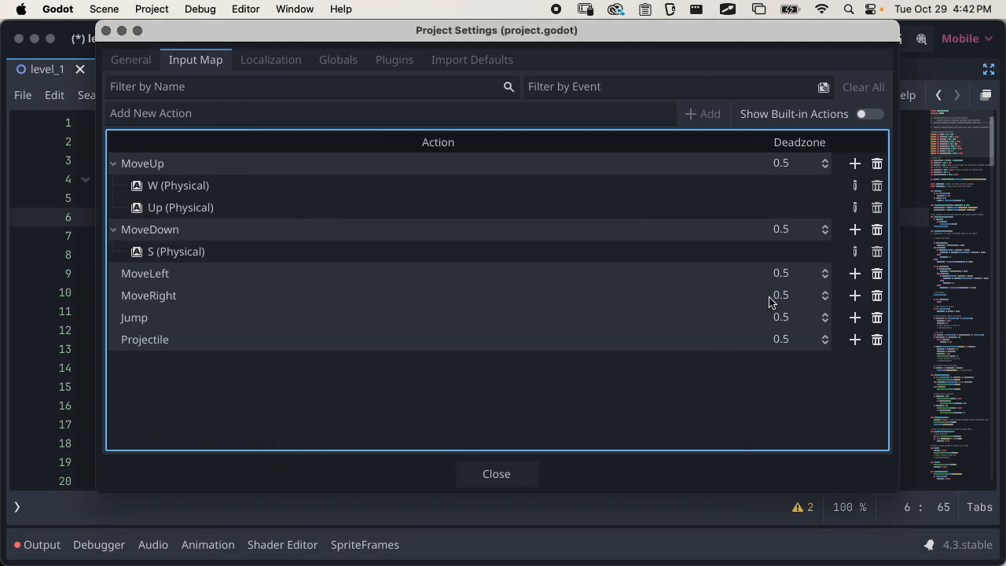
click(855, 231)
key(Down)
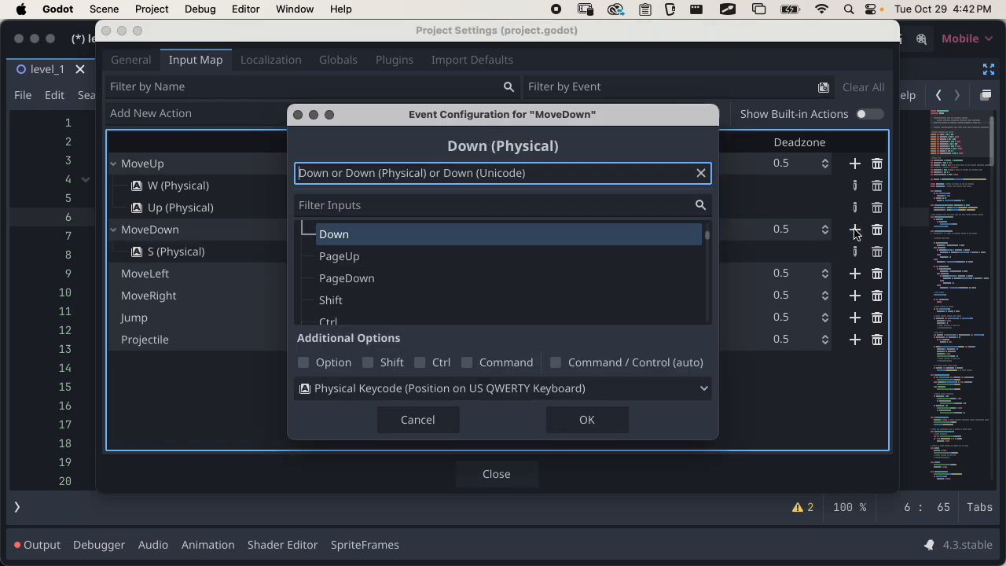
click(619, 420)
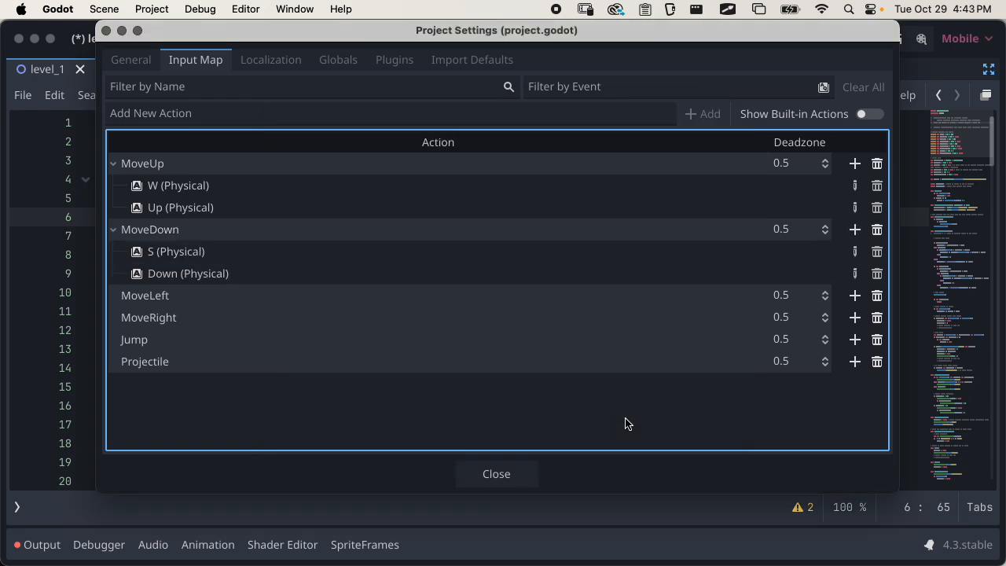
Bind the A key and the Left arrow key to the MoveLeft action
click(855, 297)
key(a)
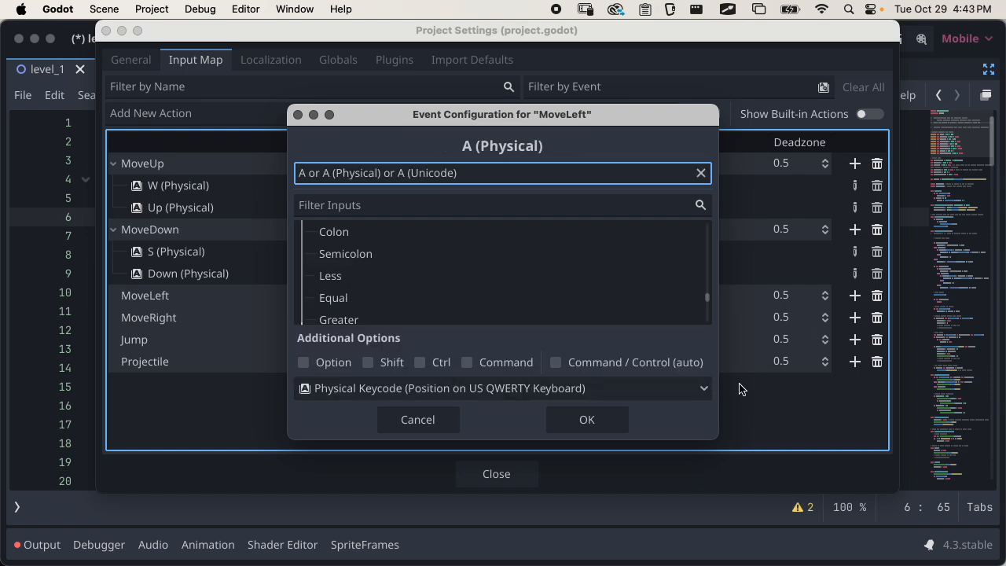
click(588, 419)
click(856, 303)
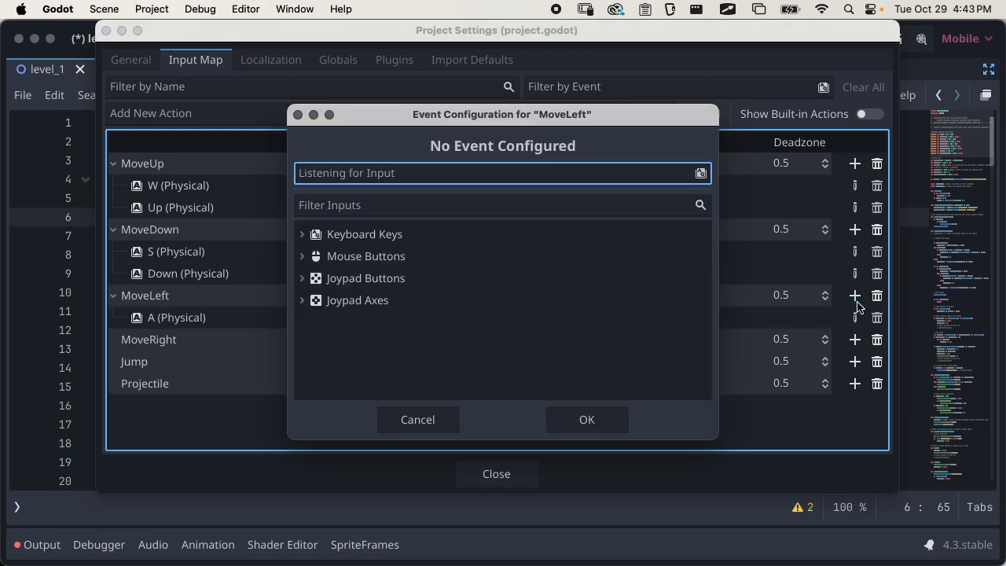
key(Left)
click(613, 419)
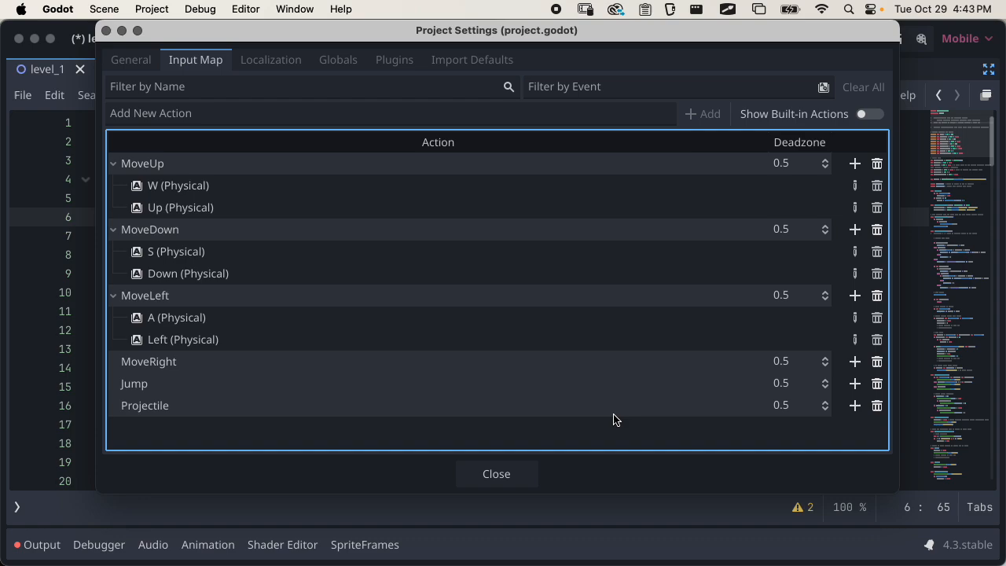
Bind the D key and the Right arrow key to the MoveRight action
click(852, 363)
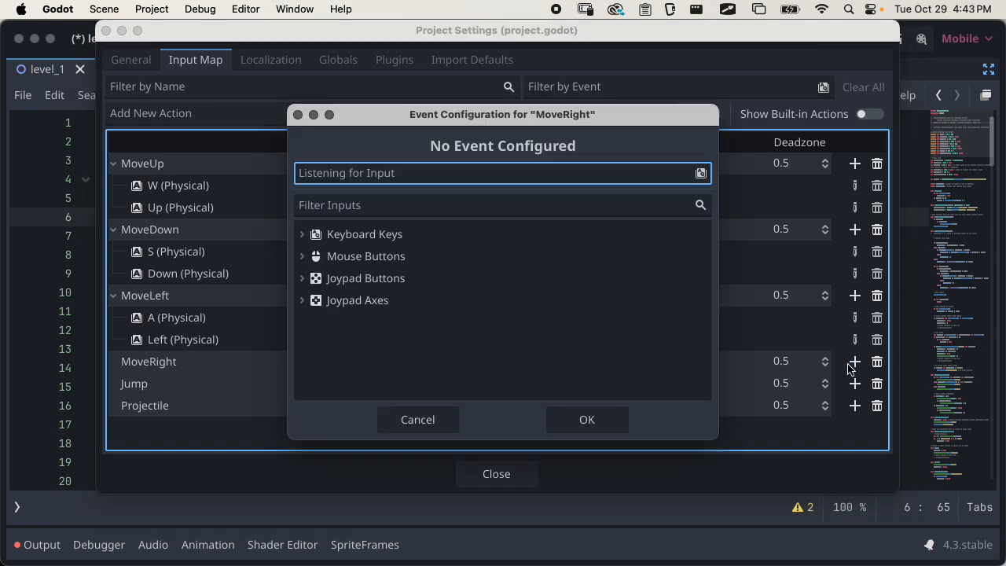
key(d)
click(617, 423)
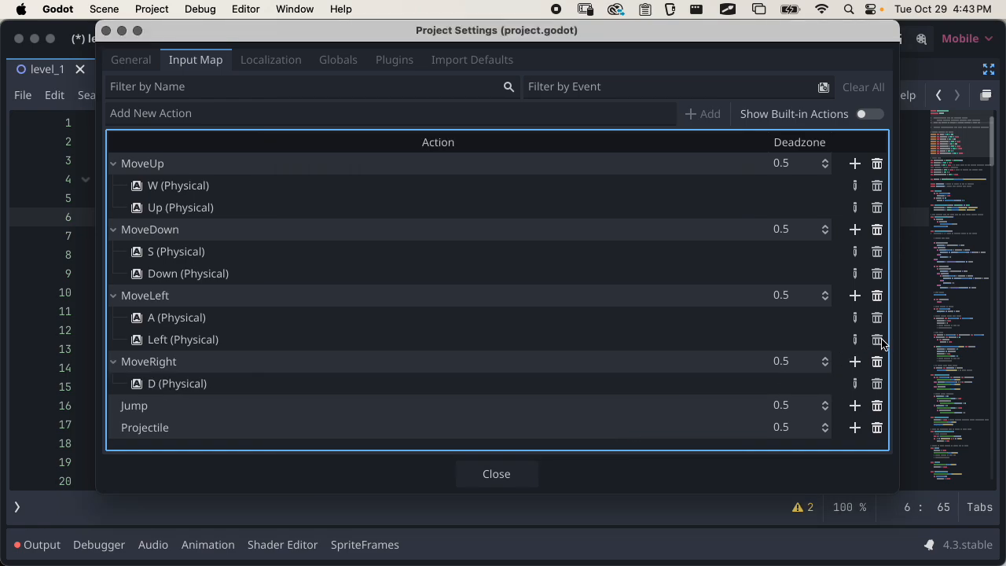
click(854, 361)
key(Right)
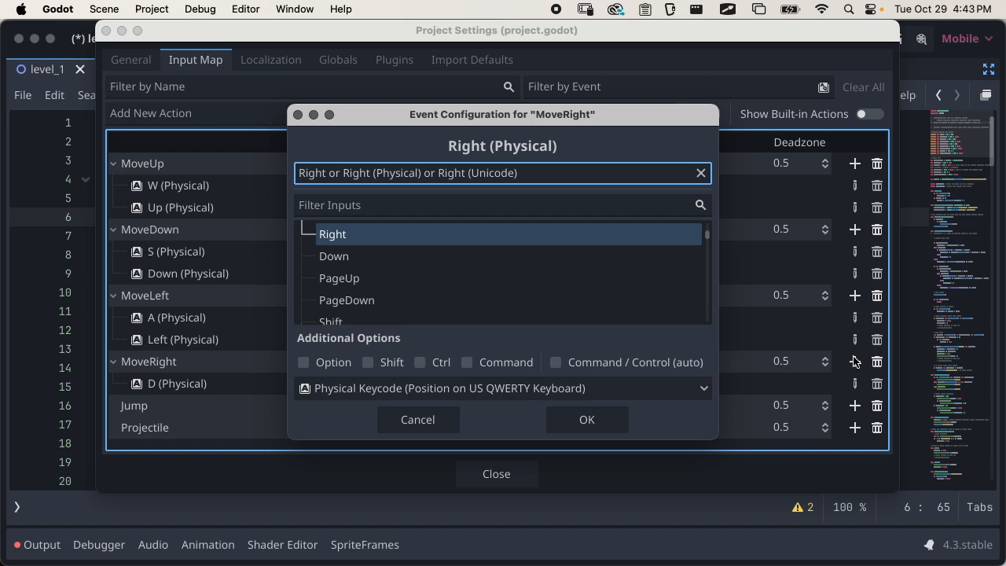
click(623, 430)
Bind the X key to the Jump action
scroll(667, 339, down, 1)
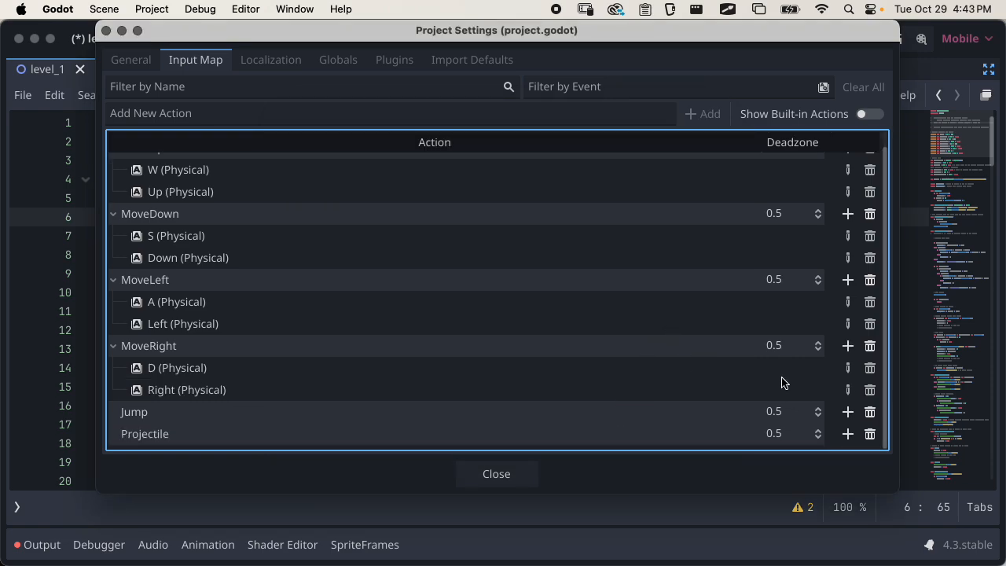
click(847, 413)
key(x)
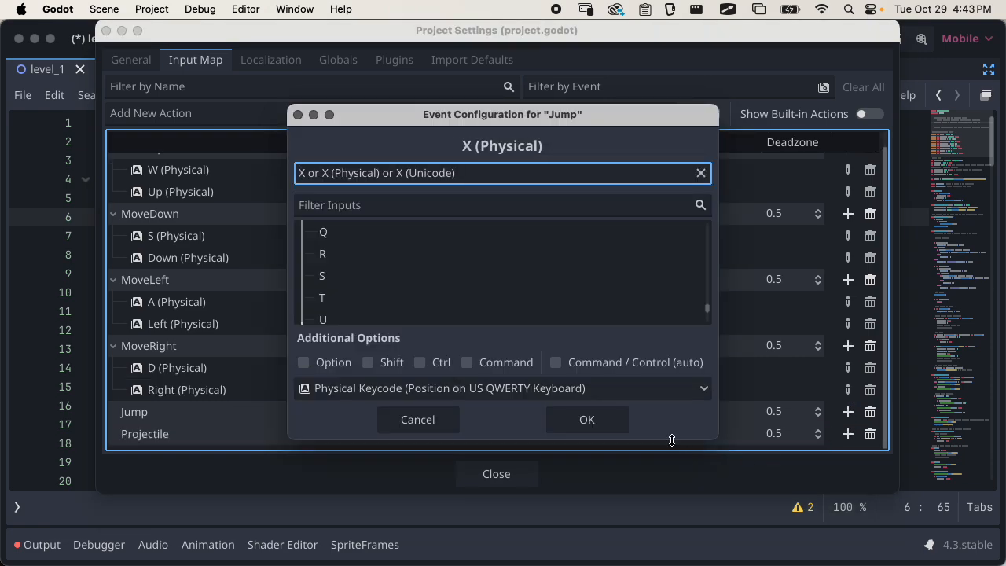
click(605, 420)
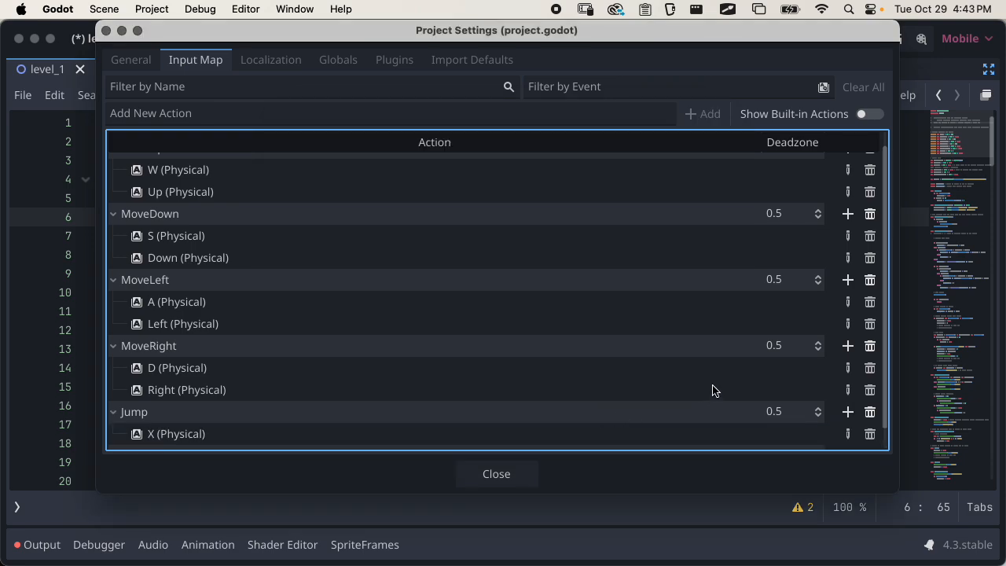
Bind the Z key to the Projectile action
scroll(712, 389, down, 1)
click(847, 434)
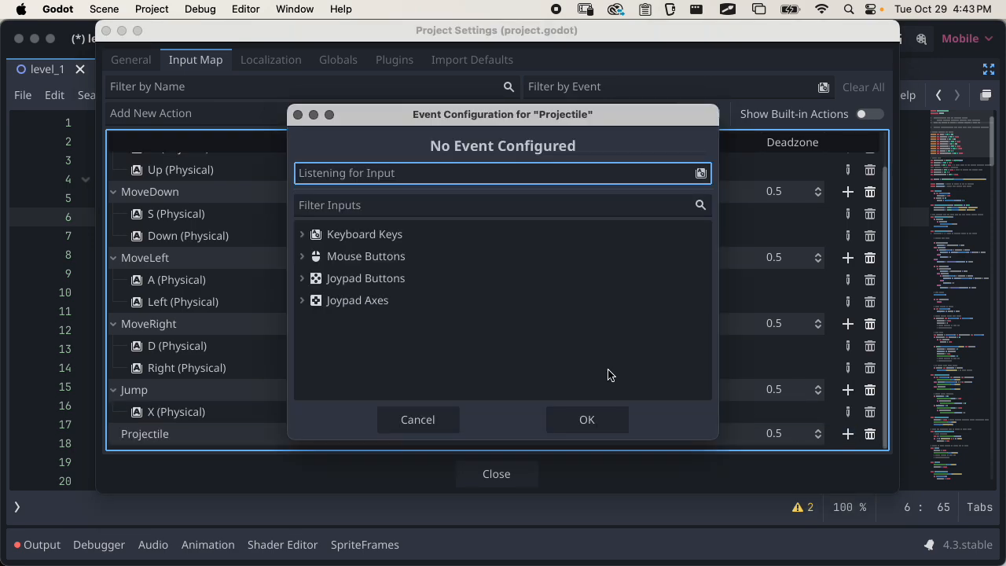
key(z)
click(584, 416)
Bind the Space key to the Jump action as a second input
scroll(663, 317, down, 1)
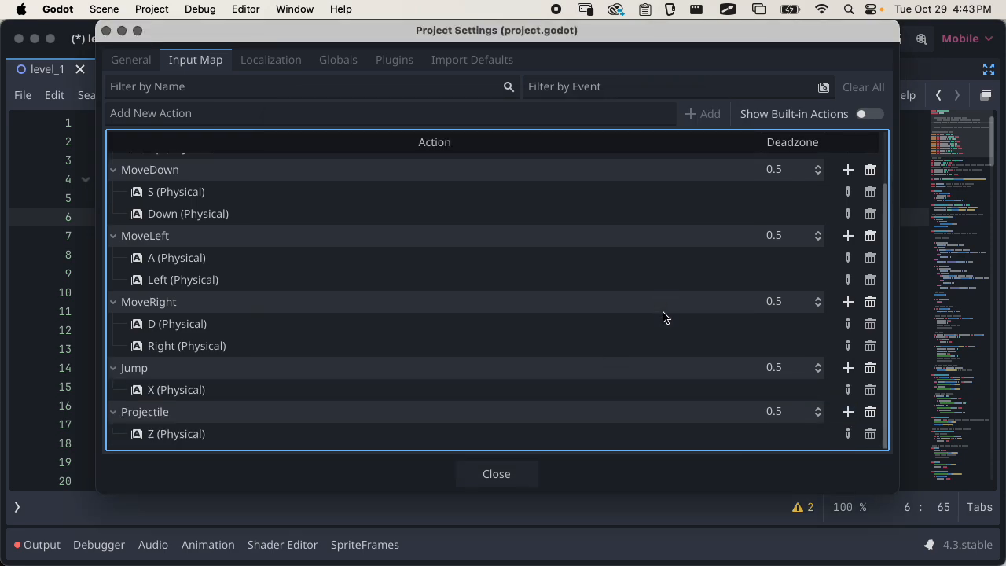
click(847, 368)
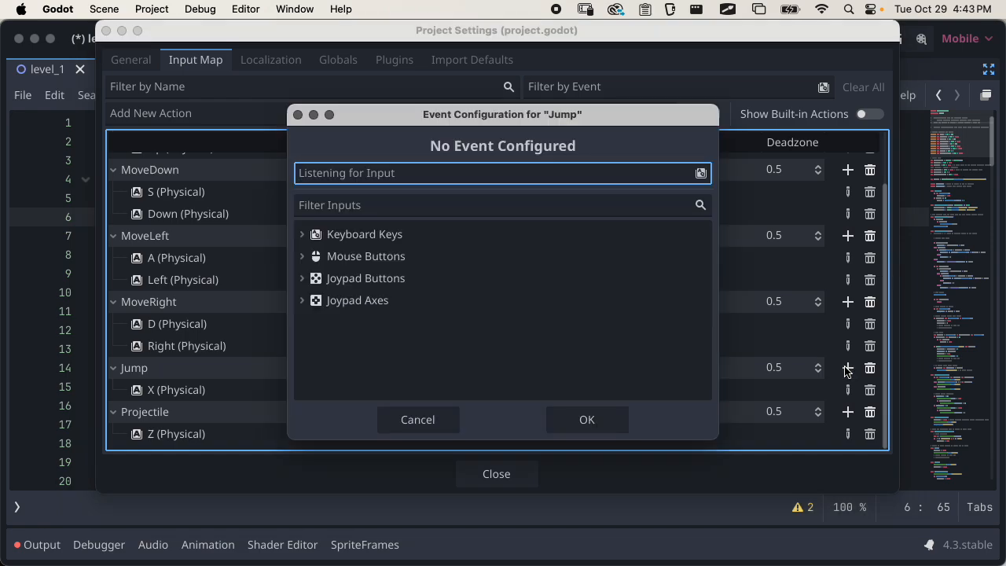
key(space)
click(586, 419)
scroll(592, 389, down, 1)
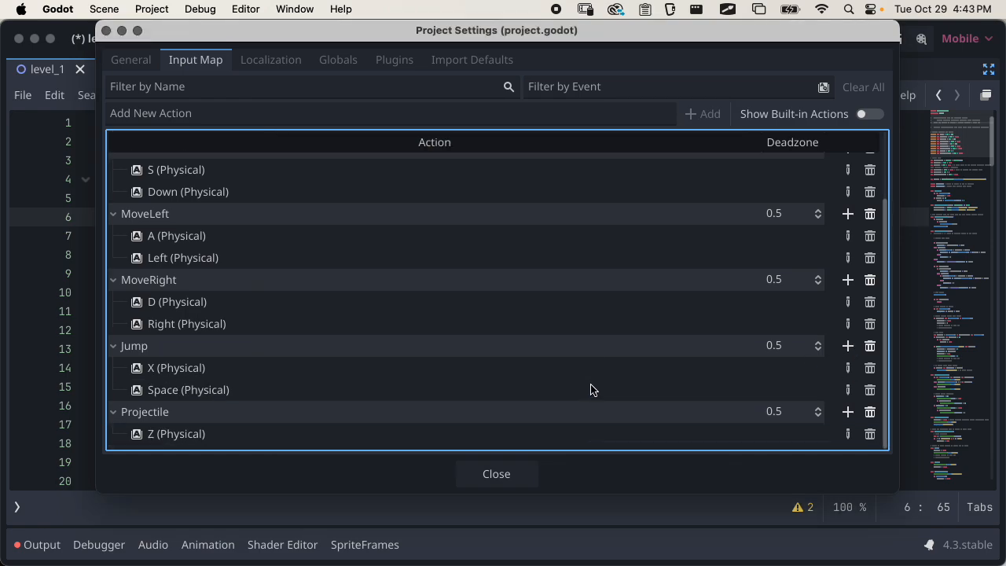
Leave the Project Settings and return to the 2D workspace of level_1 with the side docks shown
click(504, 475)
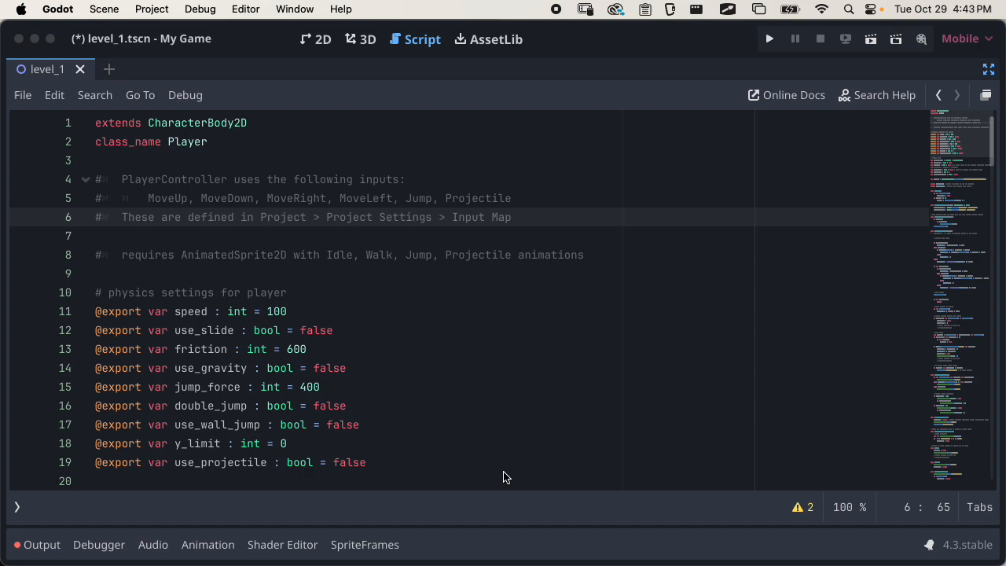
click(989, 70)
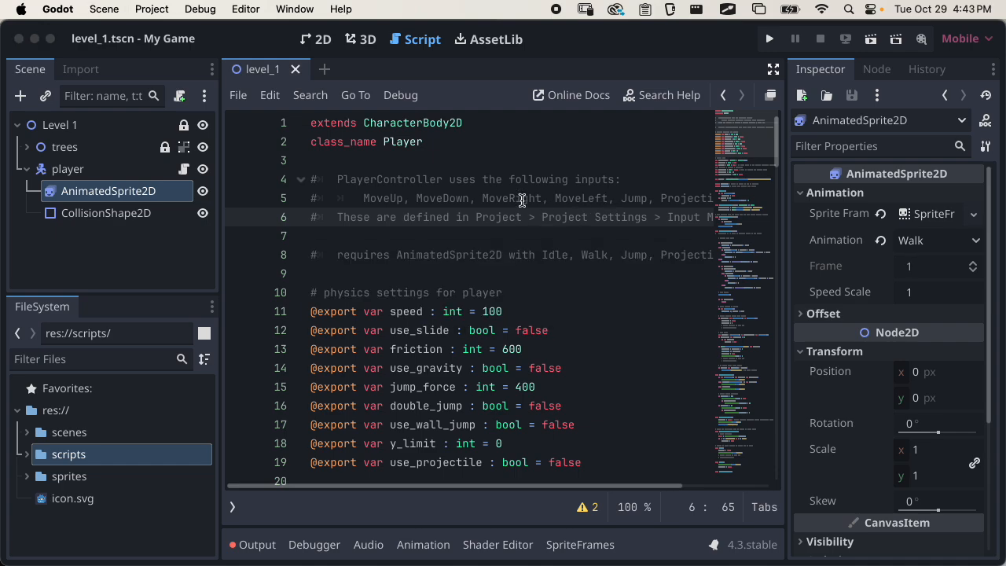
click(315, 40)
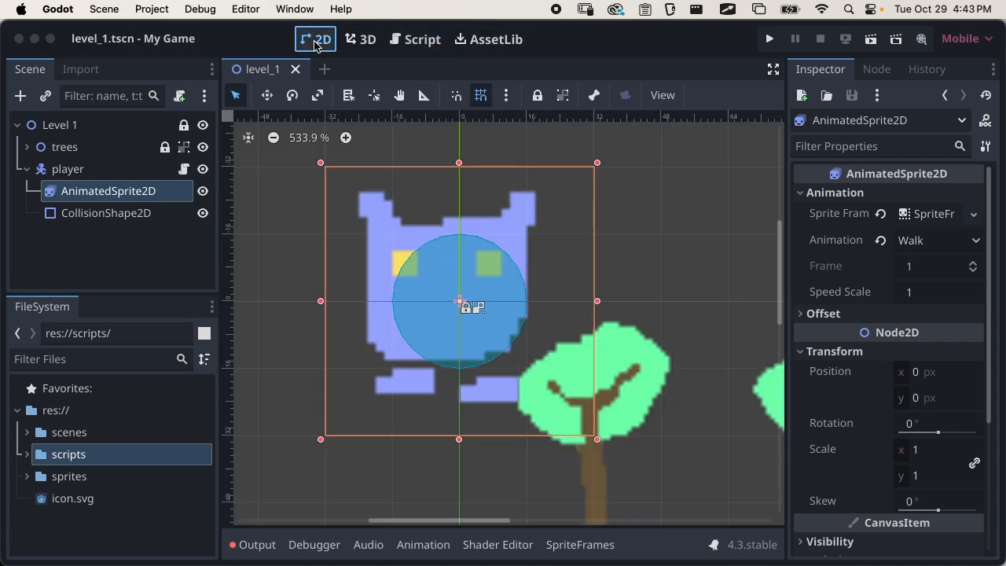
Run the current level_1 scene to playtest the player
scroll(497, 327, down, 5)
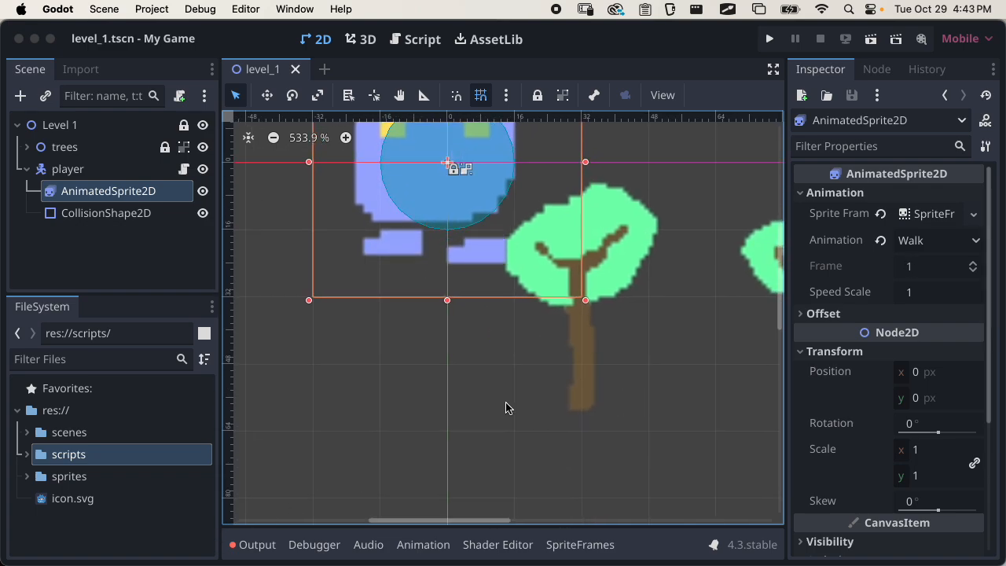
scroll(629, 398, up, 2)
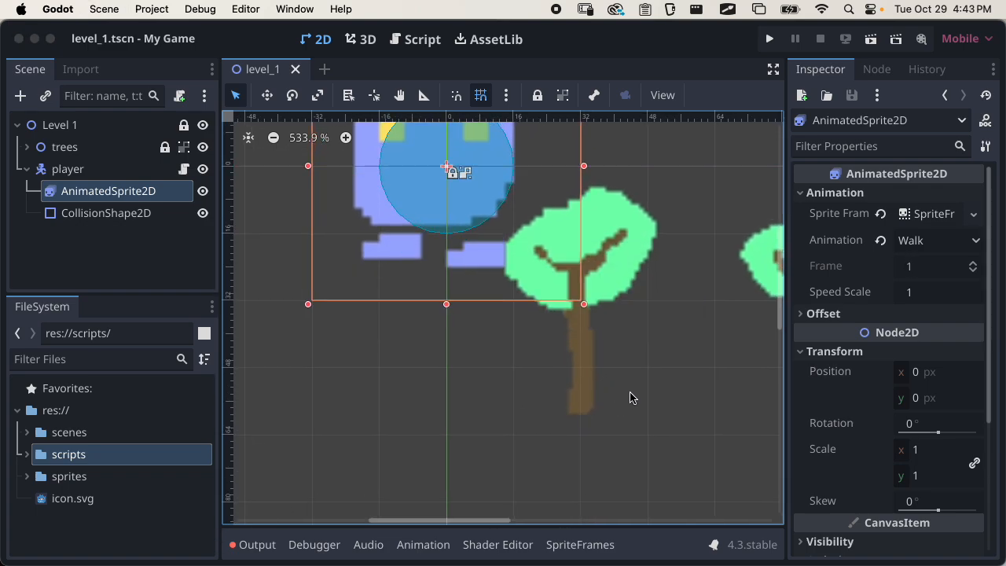
scroll(628, 385, down, 6)
ctrl+scroll(636, 369, down, 5)
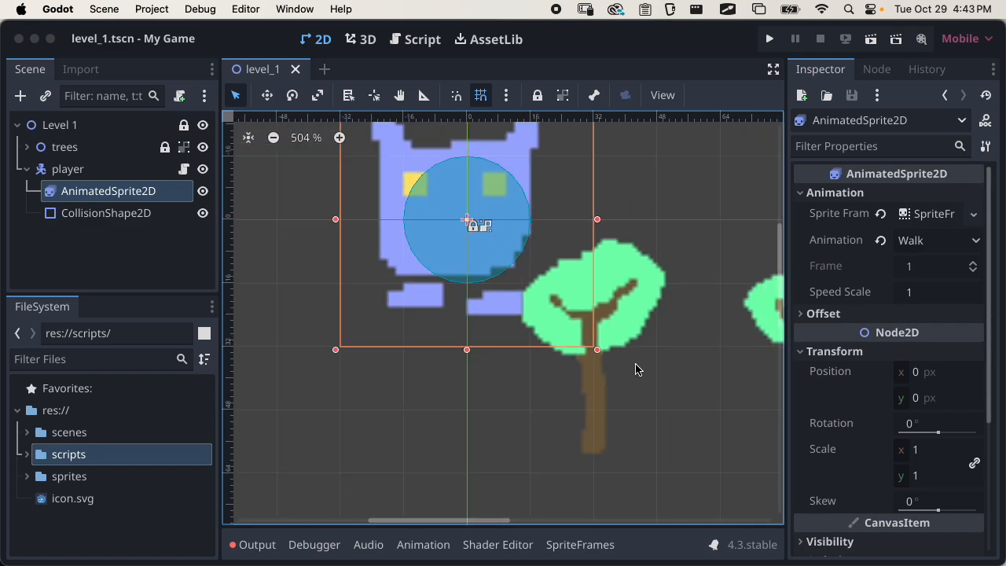
ctrl+scroll(638, 369, down, 3)
scroll(550, 338, right, 4)
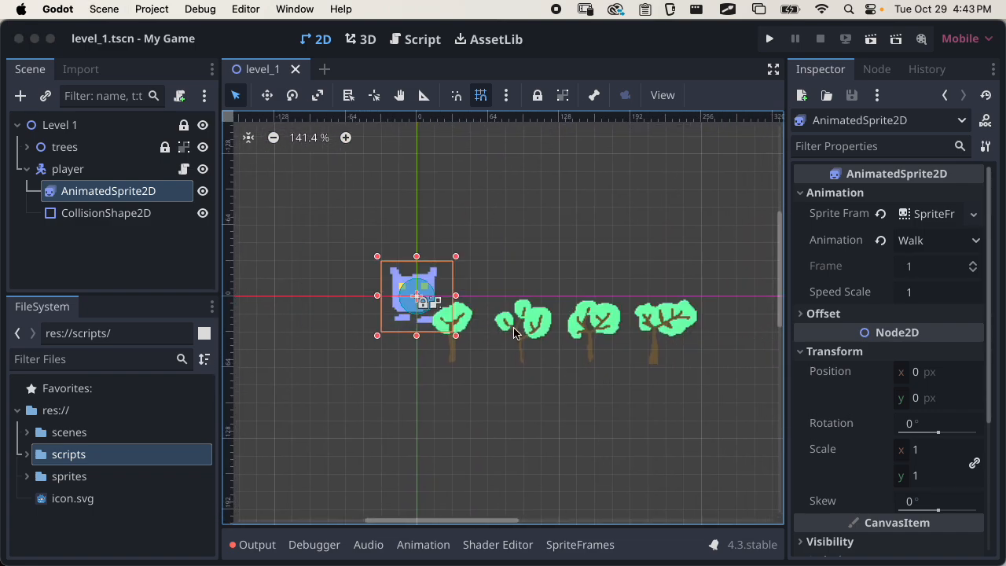
click(875, 46)
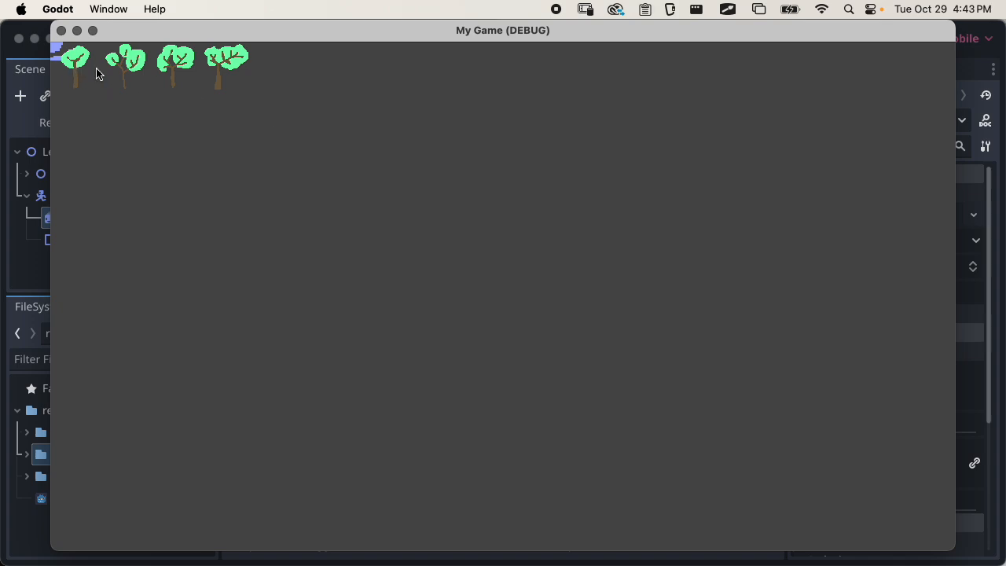
Test walking the player right, left, up and down around the running game, and close the game window
key(Right)
key(Down)
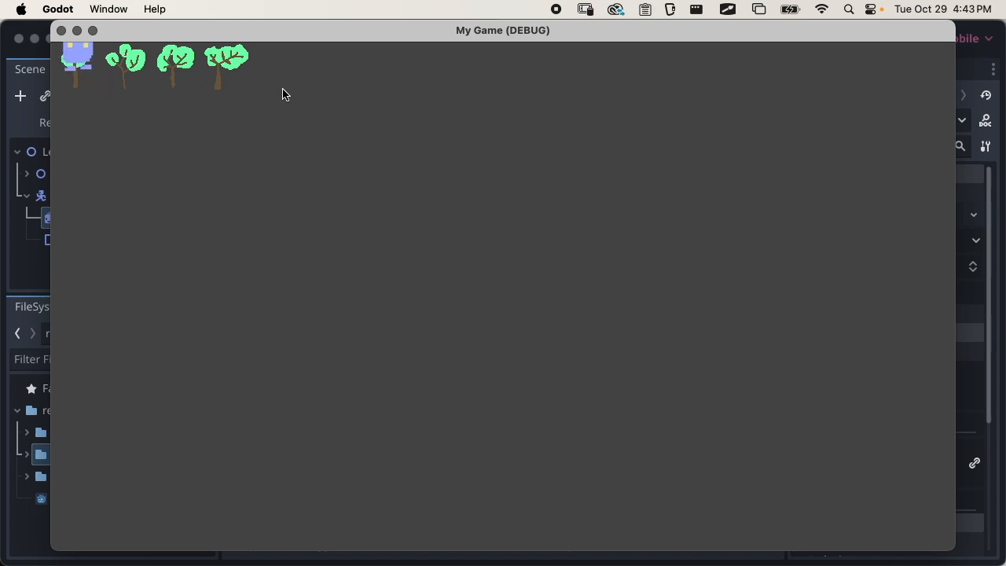
key(Right)
key(Down)
key(Right)
key(Down)
key(Right)
key(Down)
key(Up)
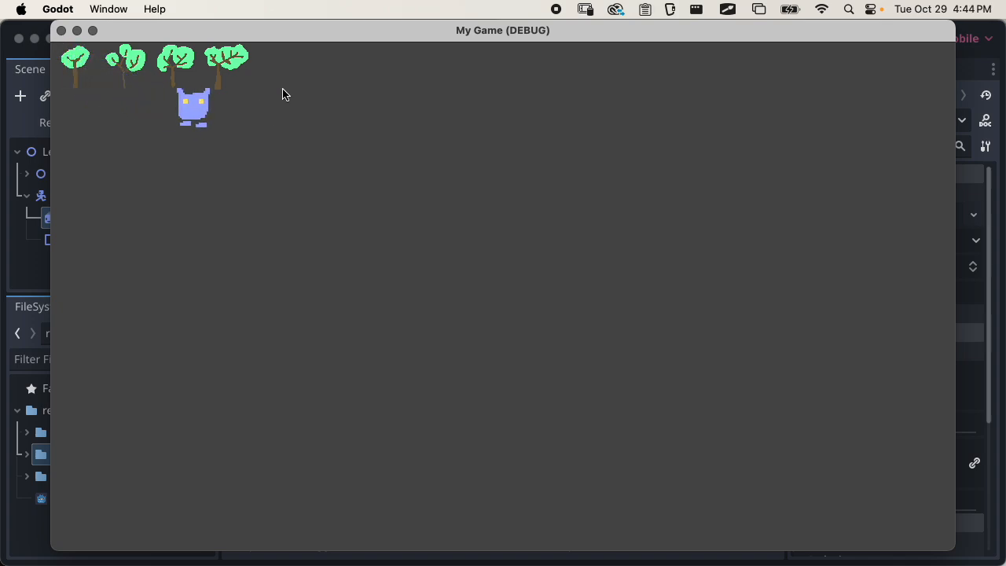
key(Down)
key(Up)
key(Right)
key(Down)
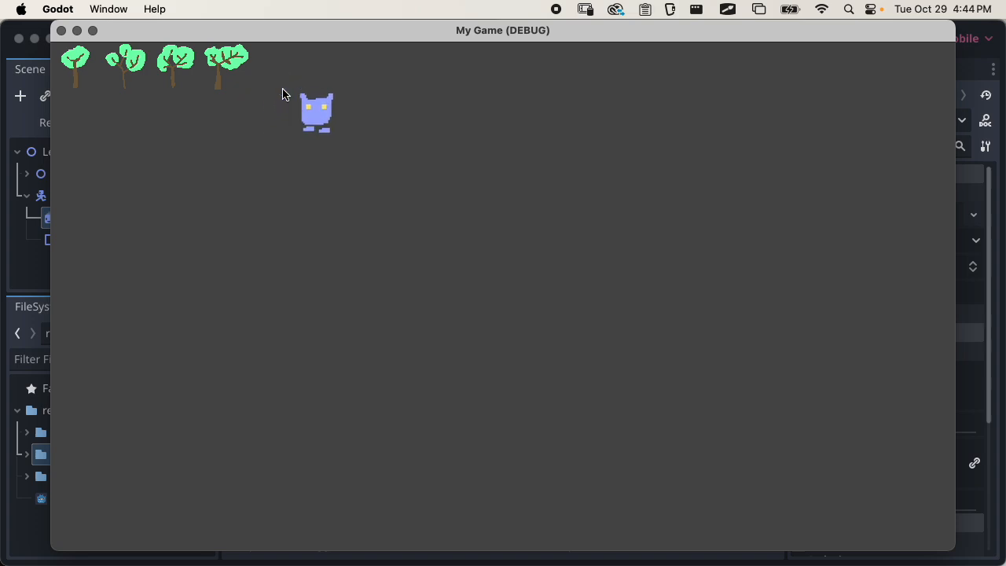
key(Left)
key(Up)
key(Right)
key(Down)
key(Left)
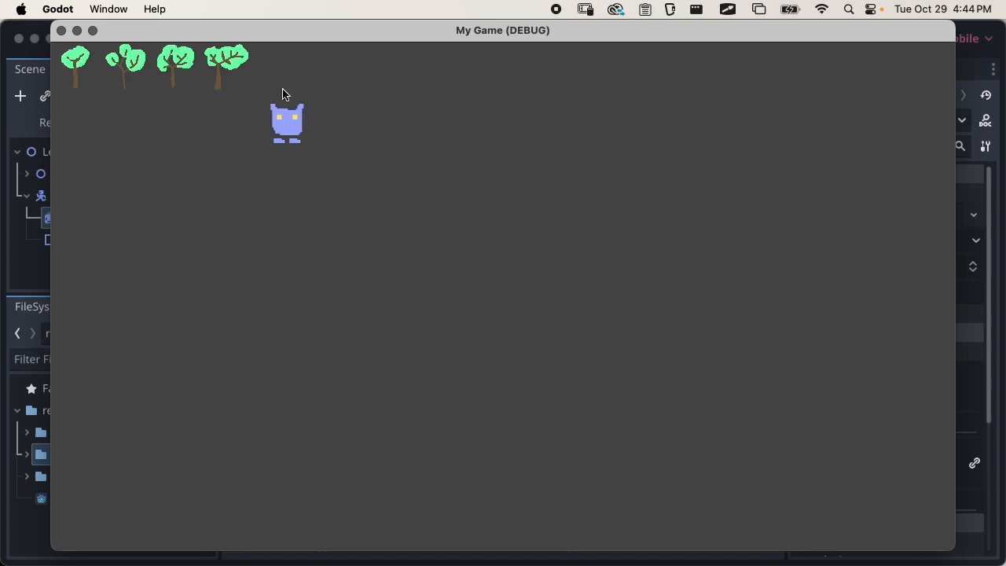
key(Left)
key(Right)
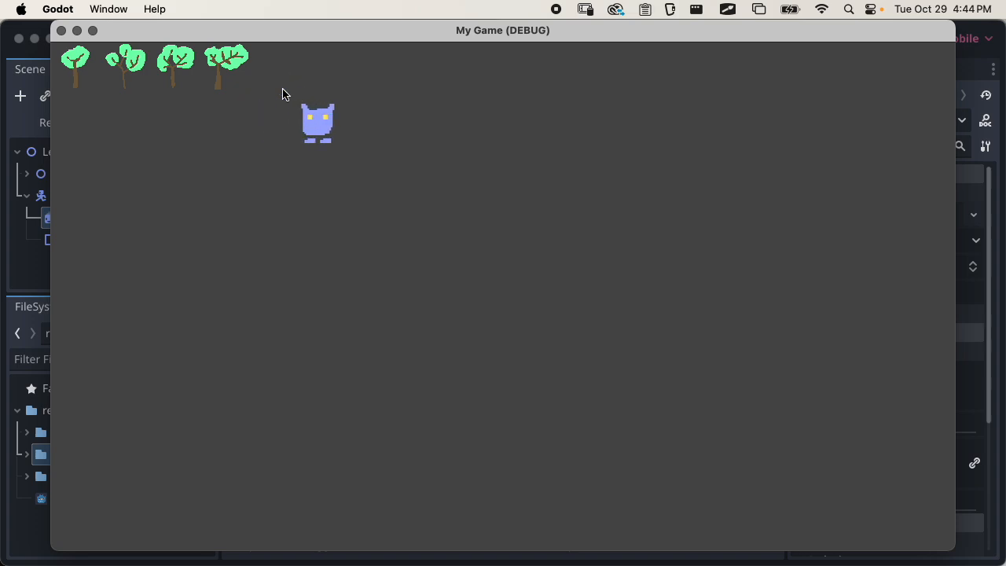
key(Right)
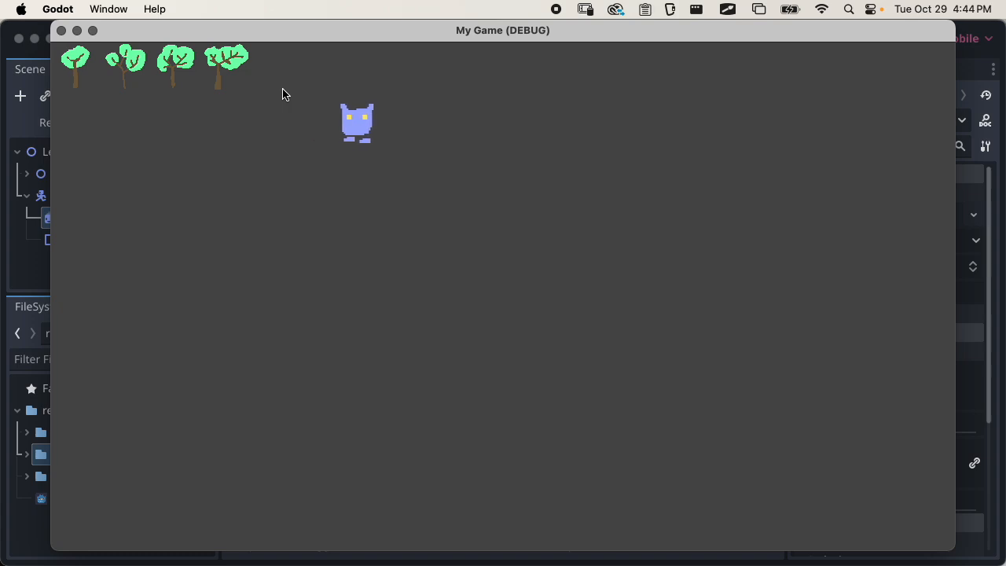
key(Left)
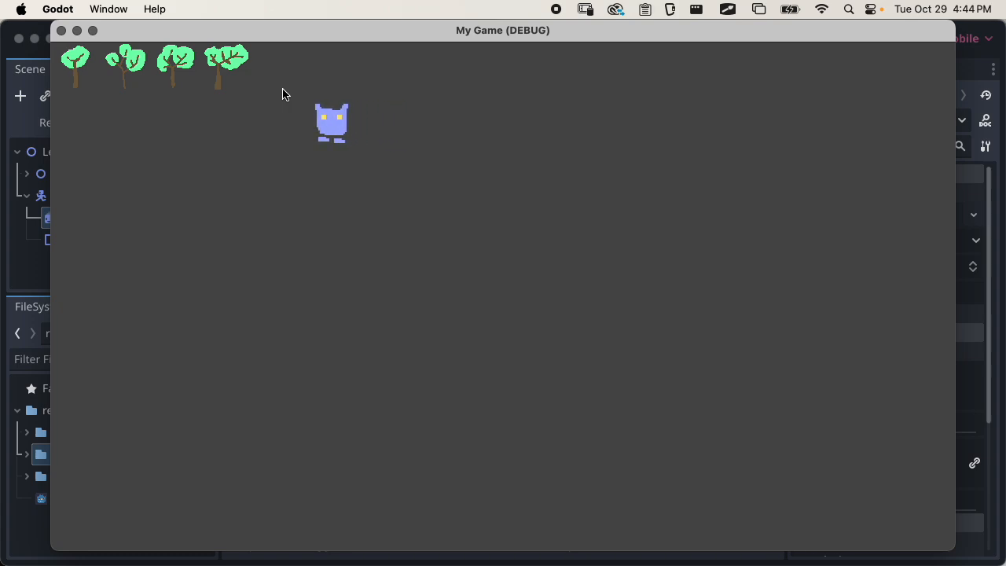
key(Right)
key(Up)
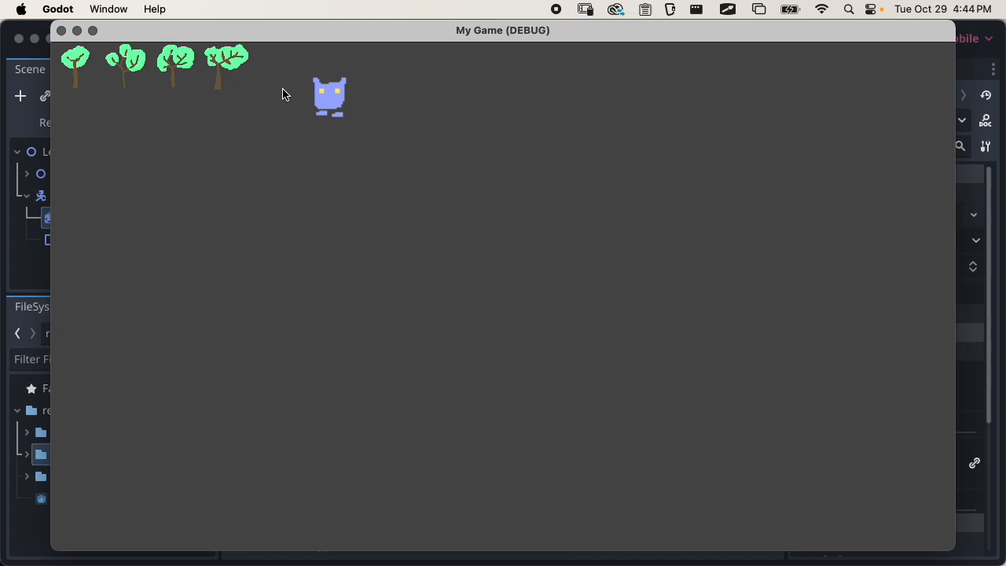
key(Down)
key(Left)
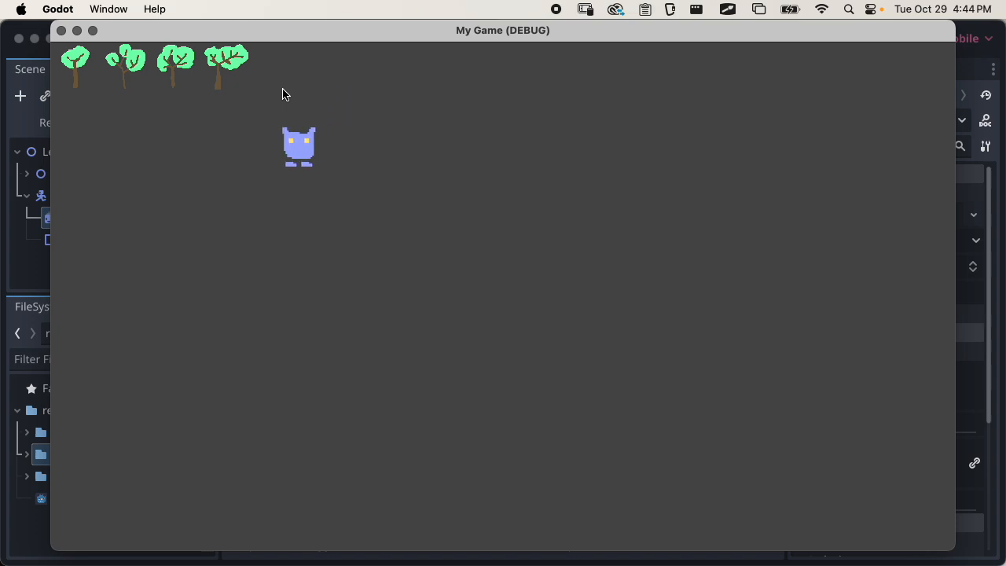
key(Right)
key(Left)
key(Right)
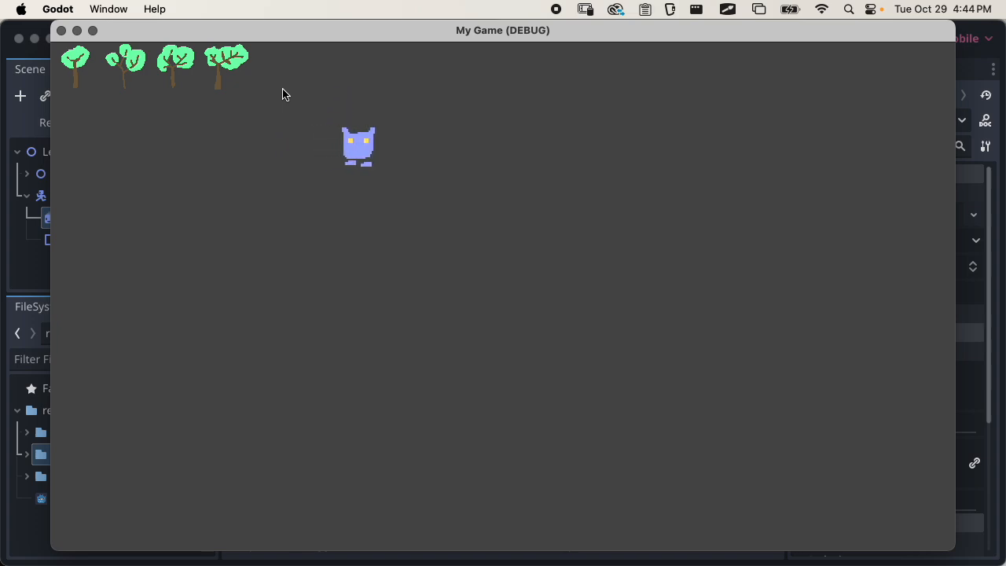
key(Left)
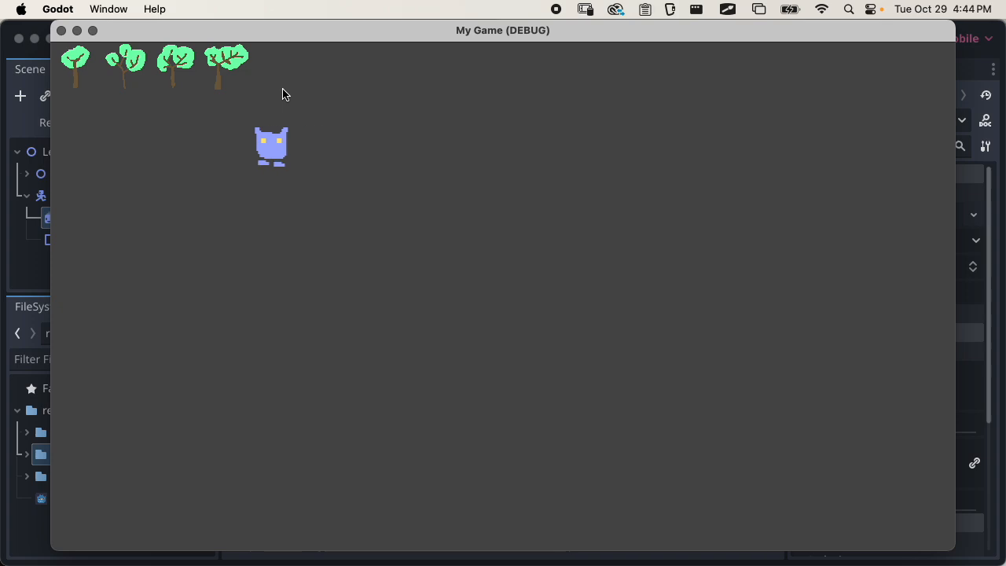
key(Left)
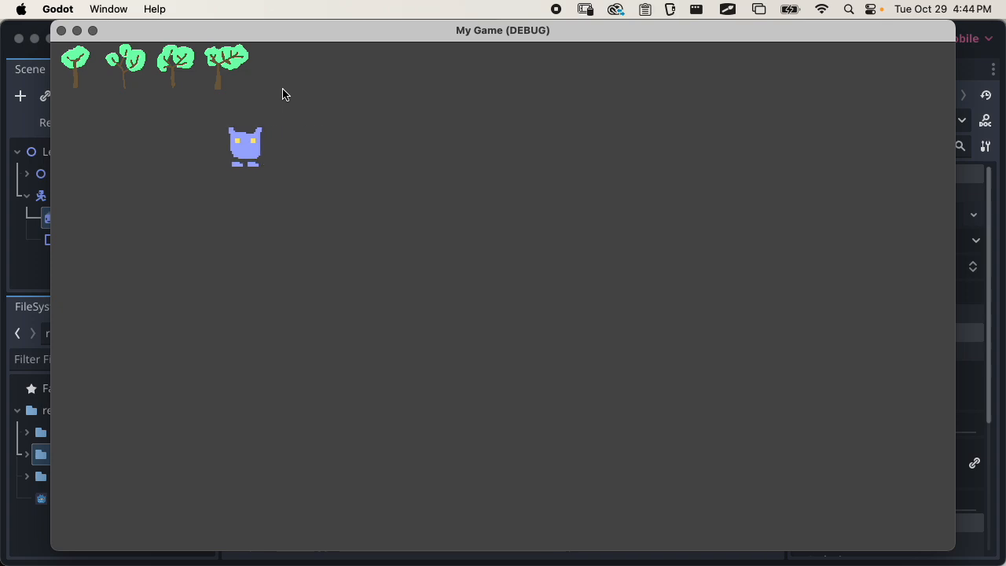
click(61, 31)
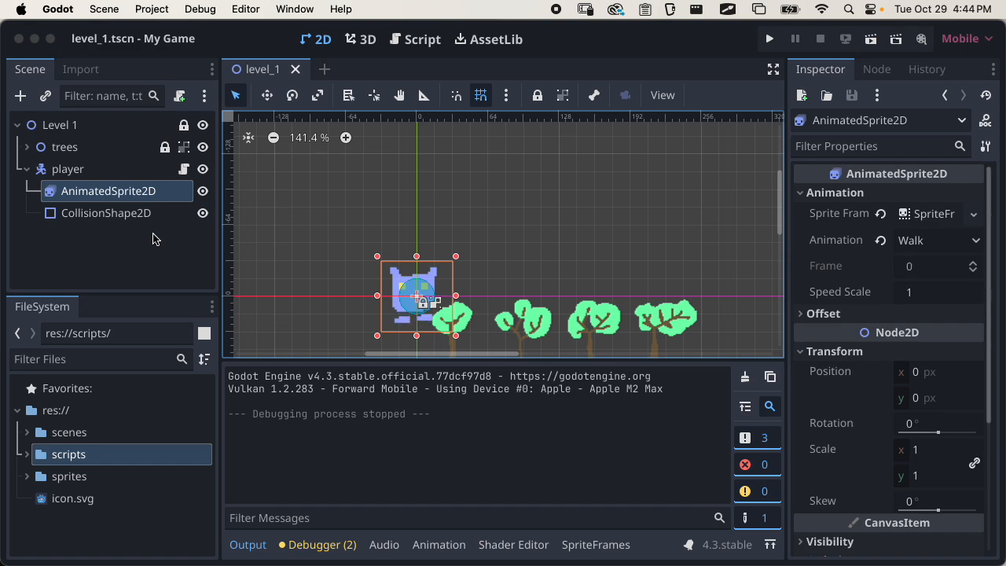
Add a Camera2D node as a child of the player node
click(133, 245)
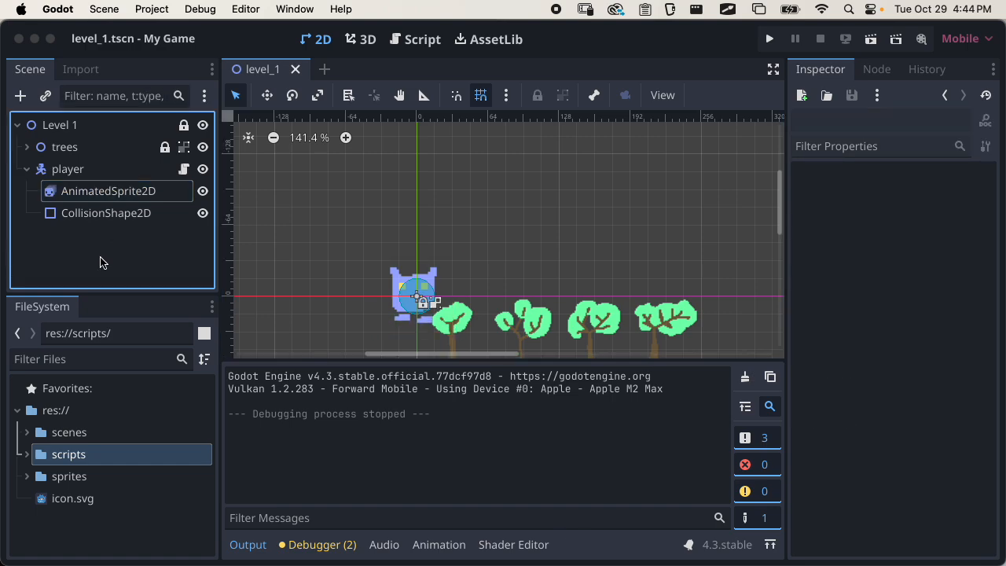
click(88, 190)
click(106, 214)
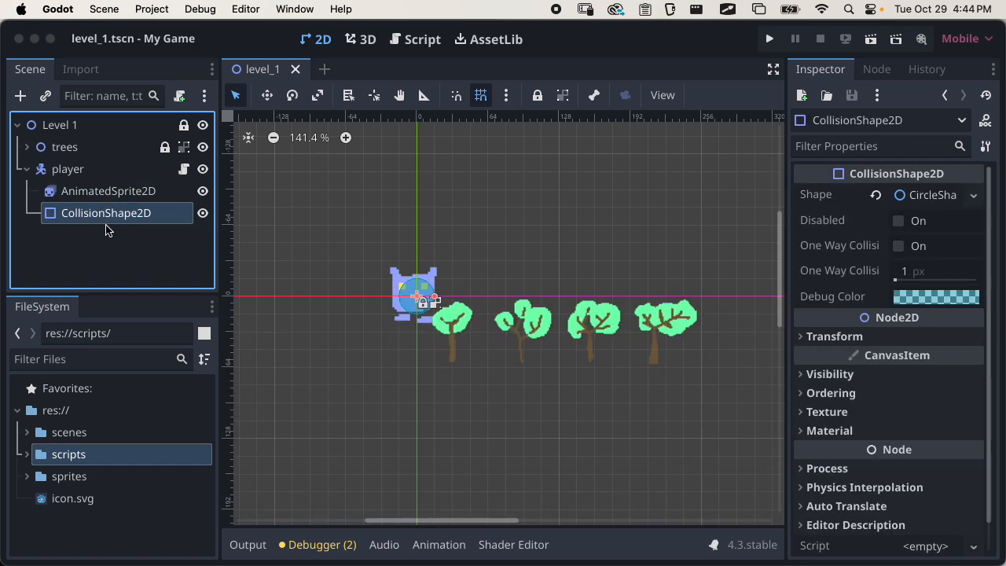
click(71, 171)
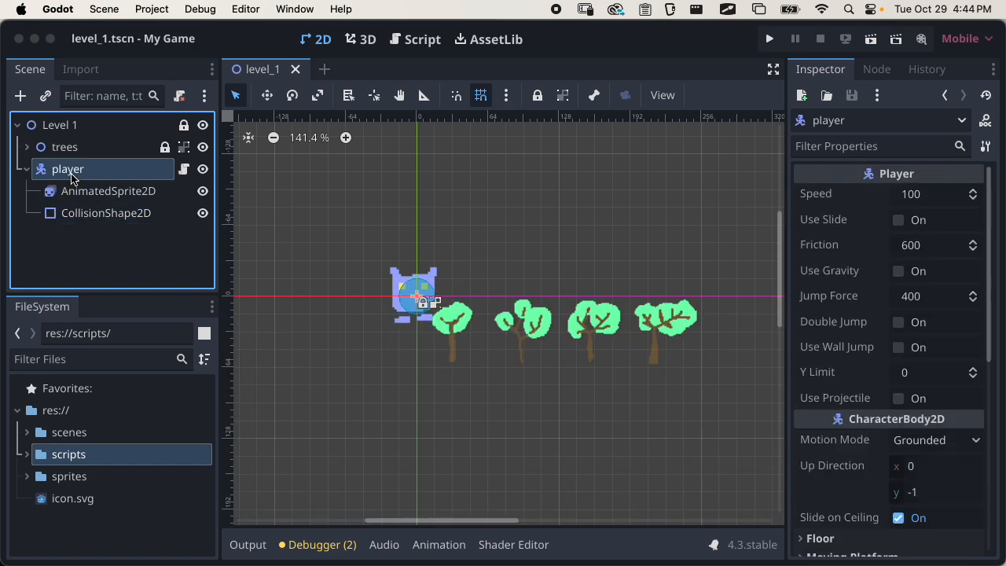
click(21, 95)
text(c)
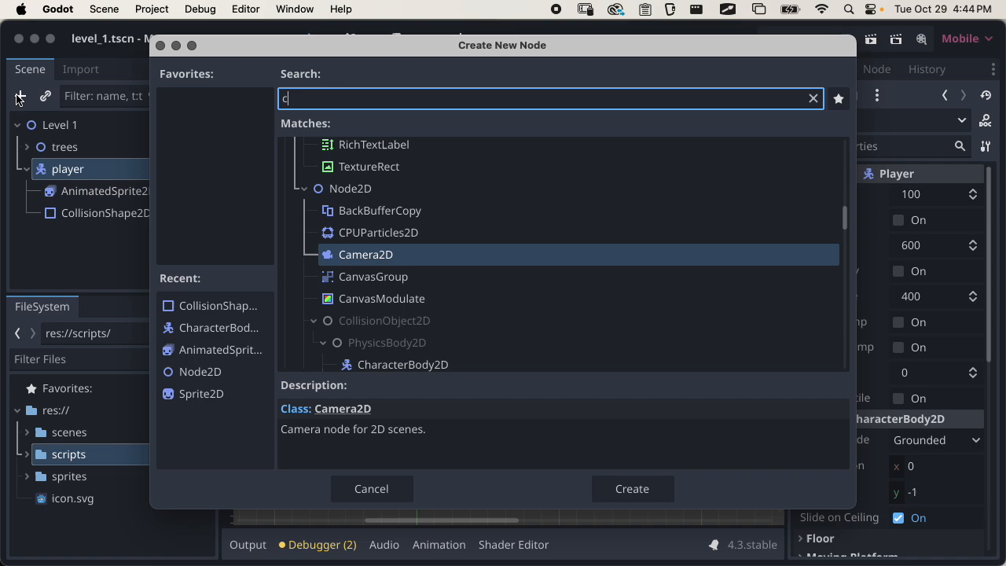
text(amer)
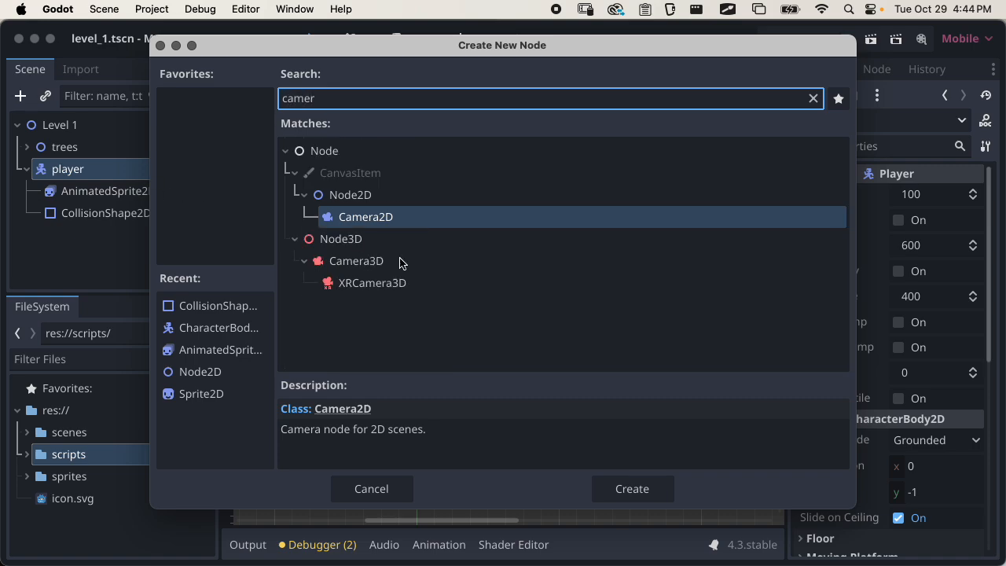
click(630, 488)
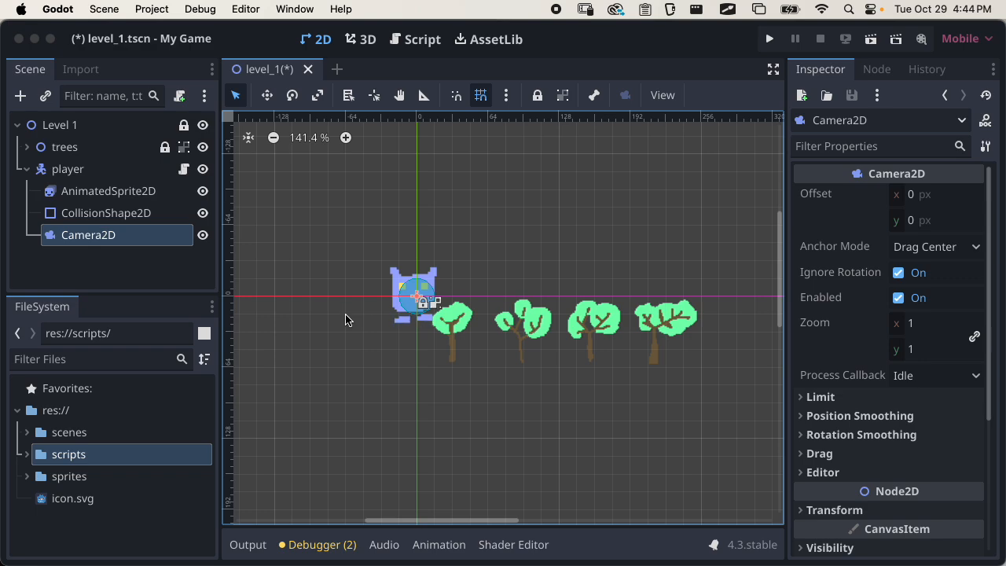
Run the level_1 scene again and test the camera by walking the player past the trees and trying the jump
scroll(877, 355, down, 5)
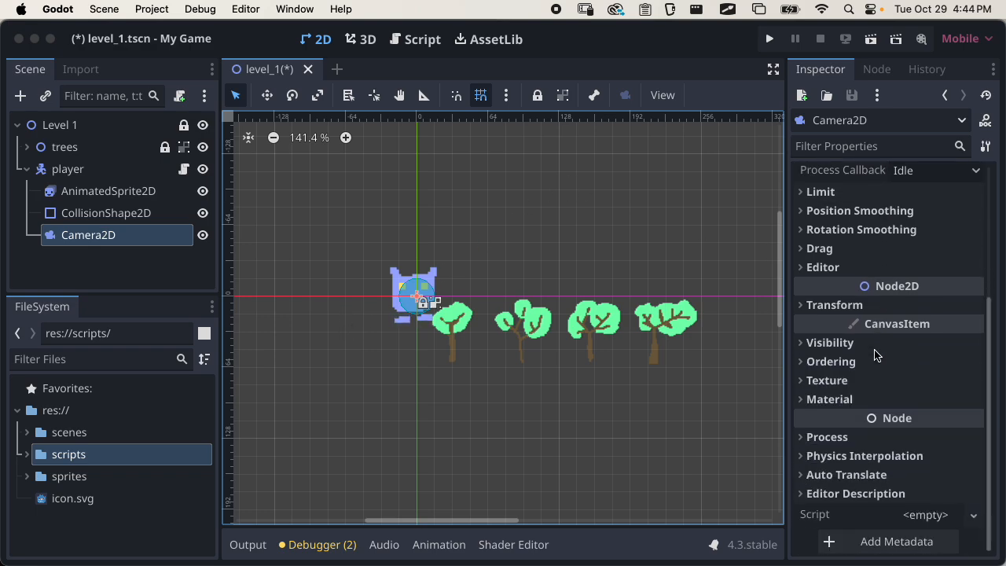
scroll(877, 355, up, 5)
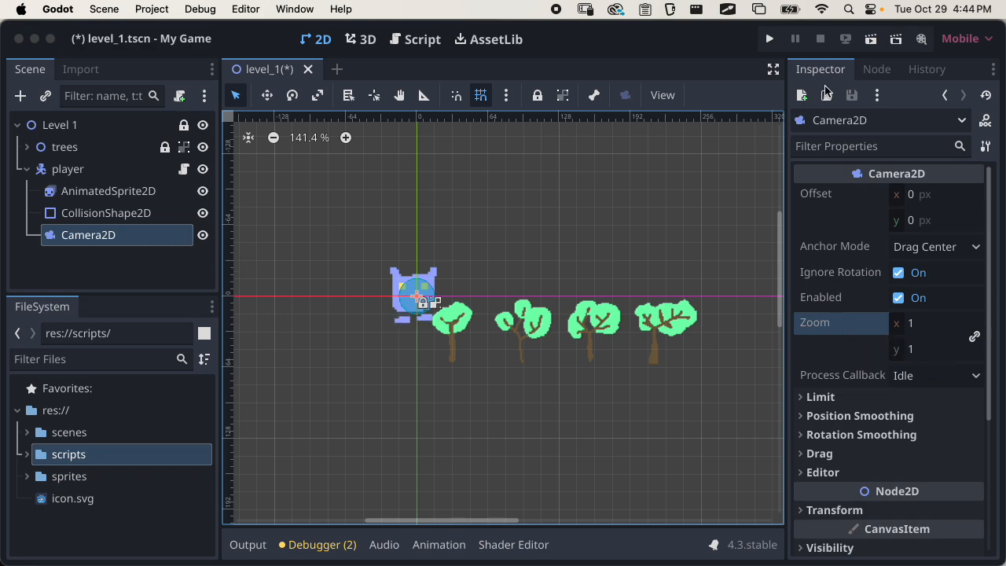
click(870, 39)
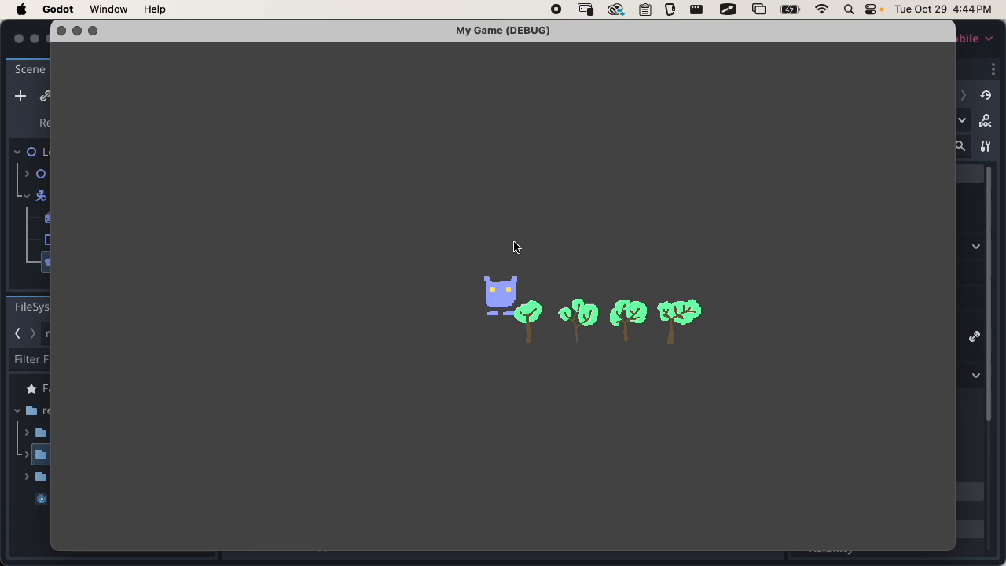
key(Right)
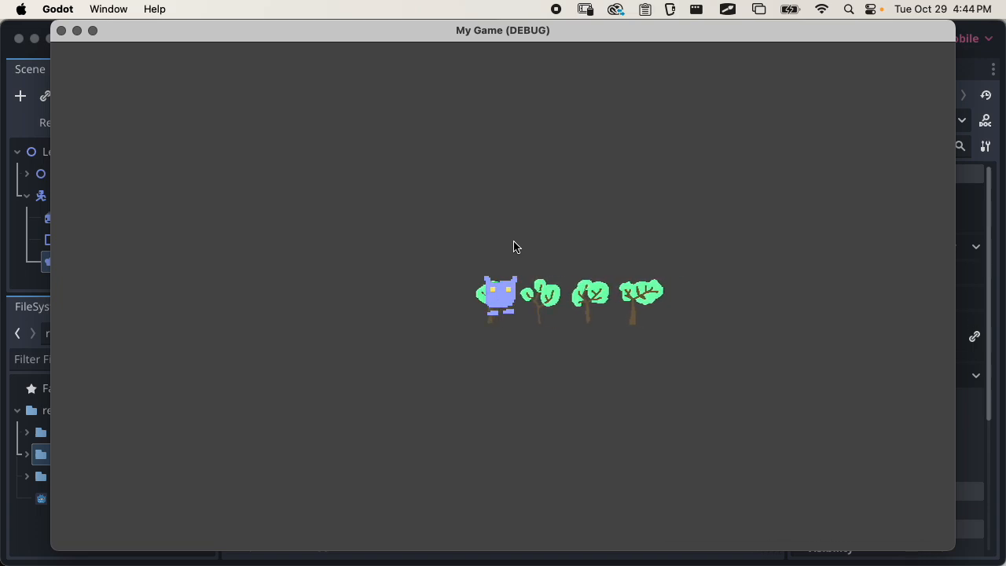
key(Right)
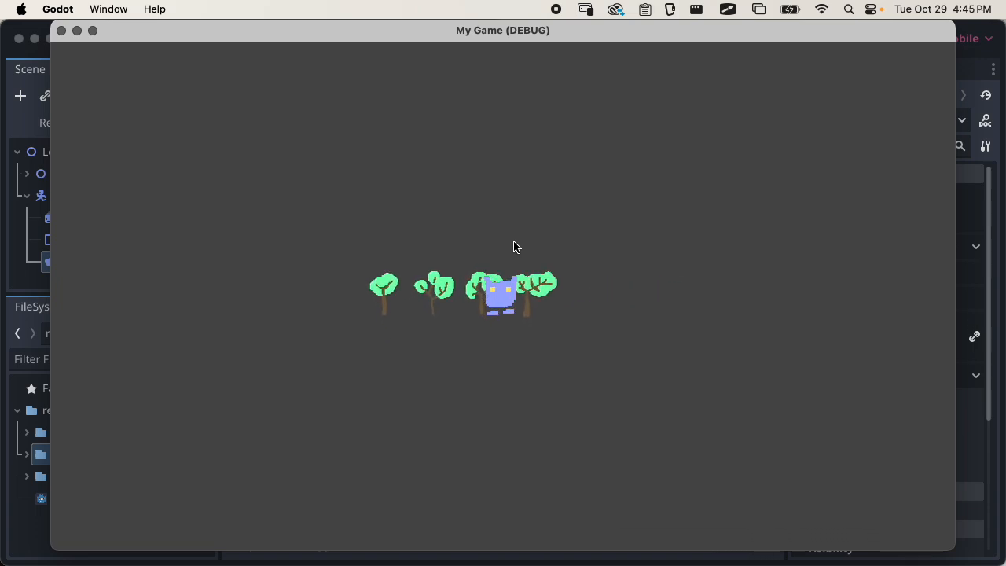
key(Left)
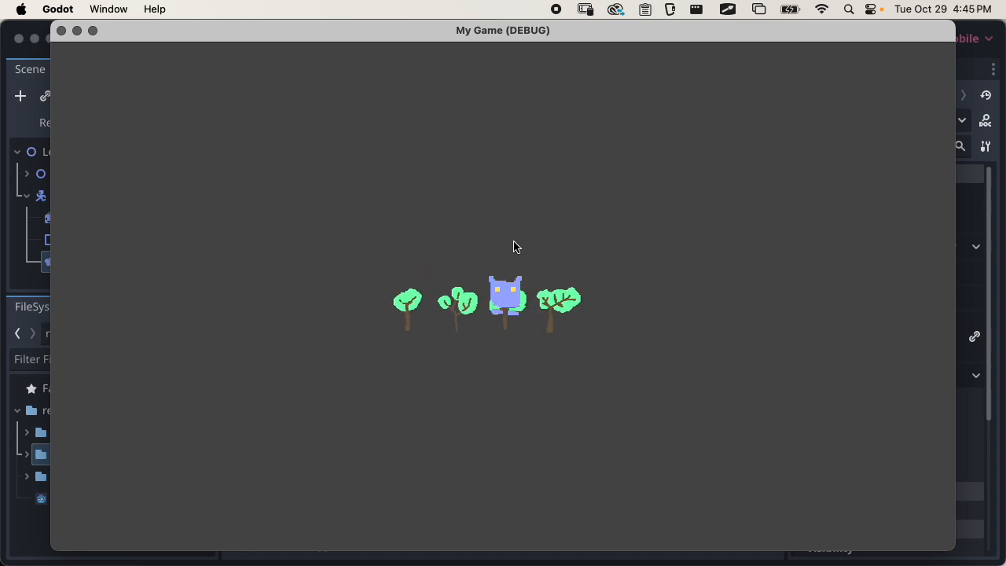
key(space)
key(Right)
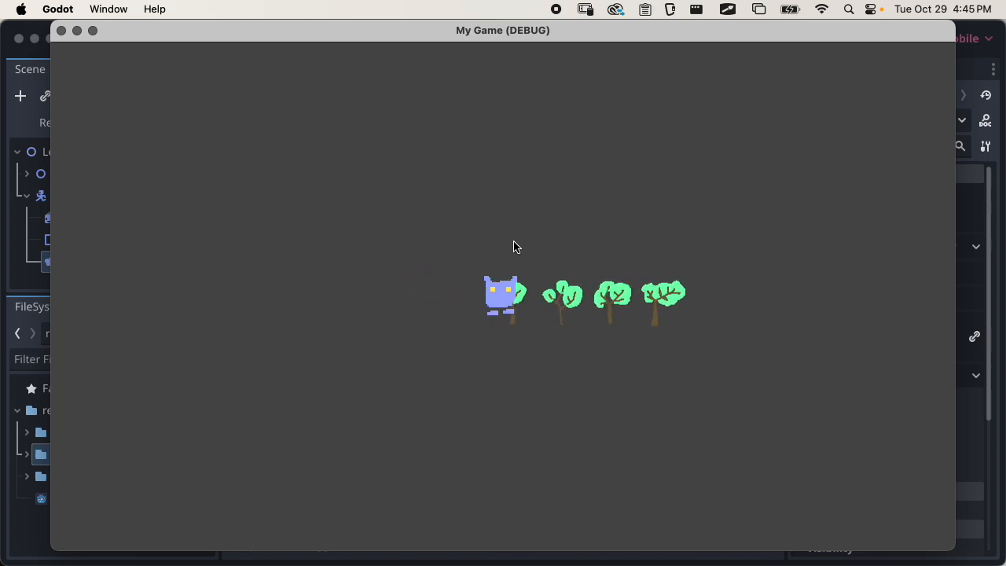
key(space)
key(Right)
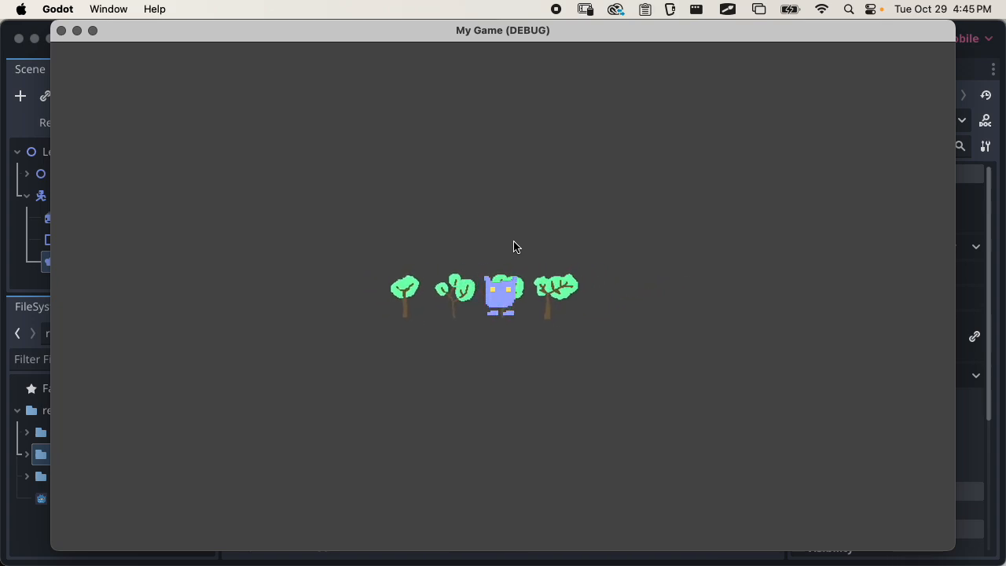
Close the running game and hide the Output log to enlarge the 2D view of the scene
click(62, 33)
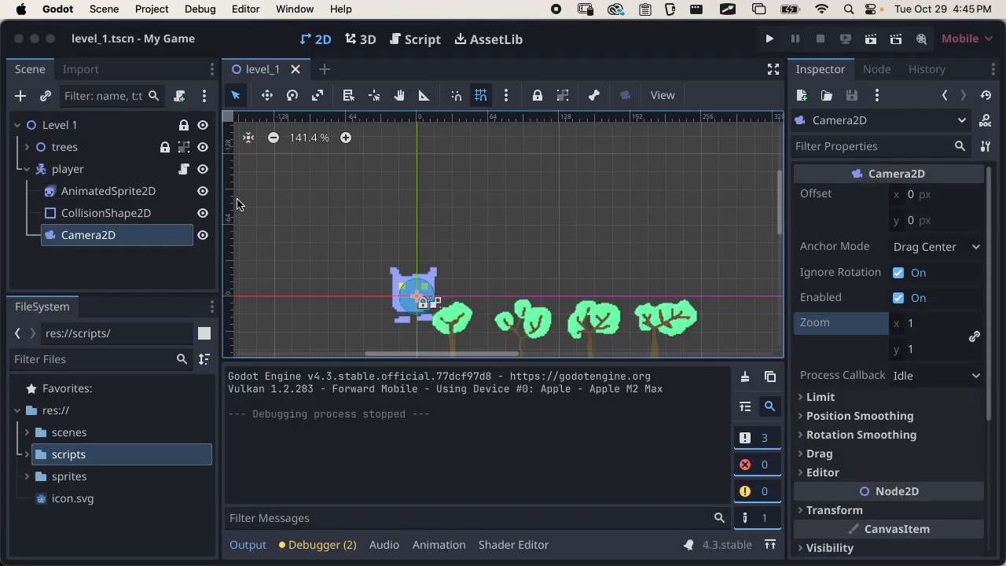
scroll(444, 250, down, 5)
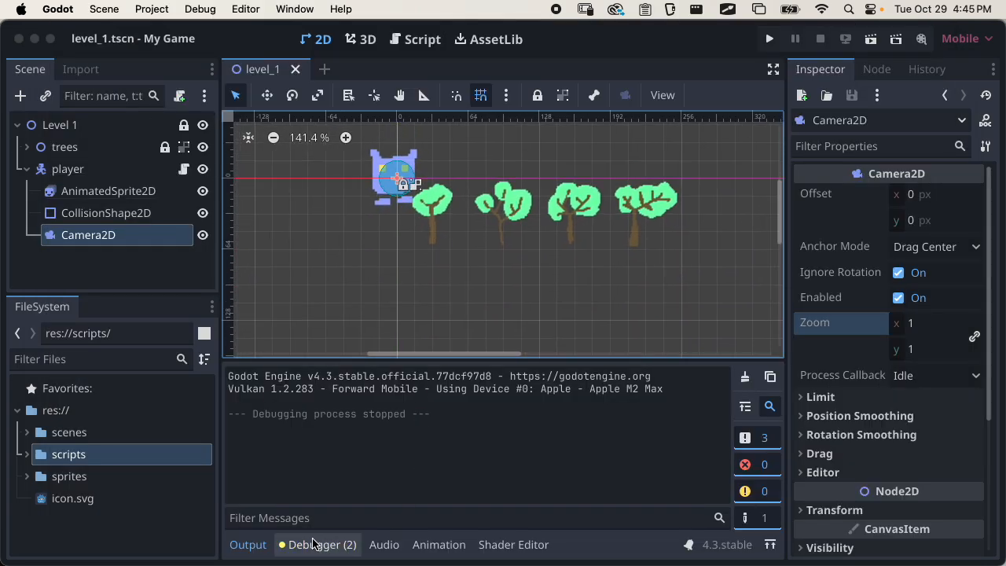
click(247, 545)
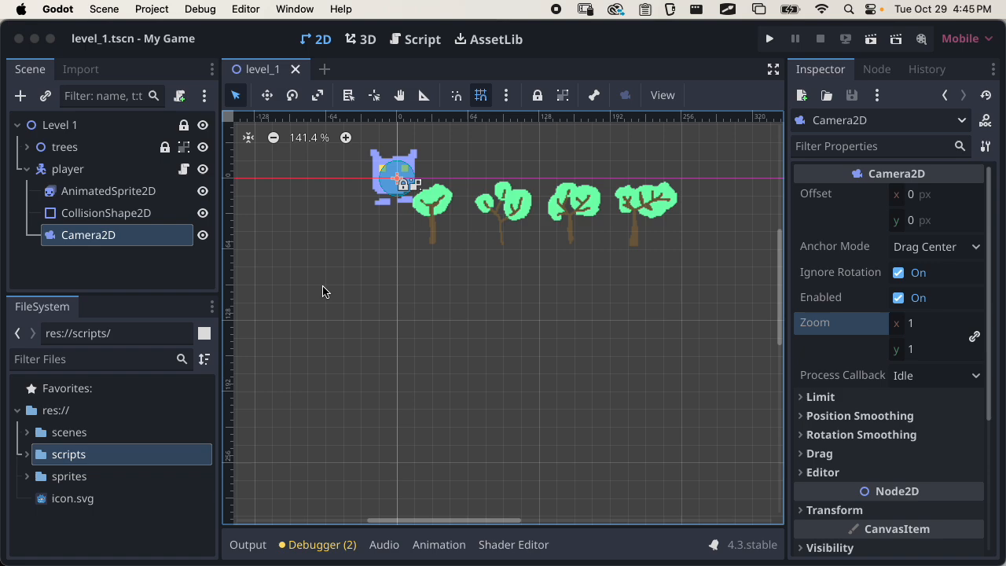
Group the player node with its children, try moving it onto the first tree, and undo the move
click(77, 169)
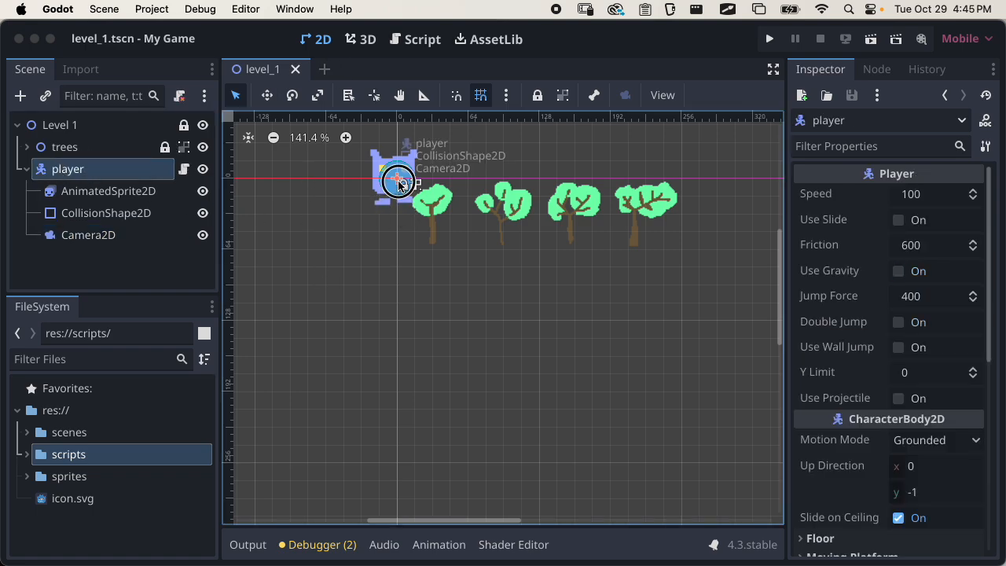
mouse_move(401, 179)
mouse_down()
mouse_move(431, 215)
mouse_move(402, 197)
mouse_move(402, 183)
mouse_up()
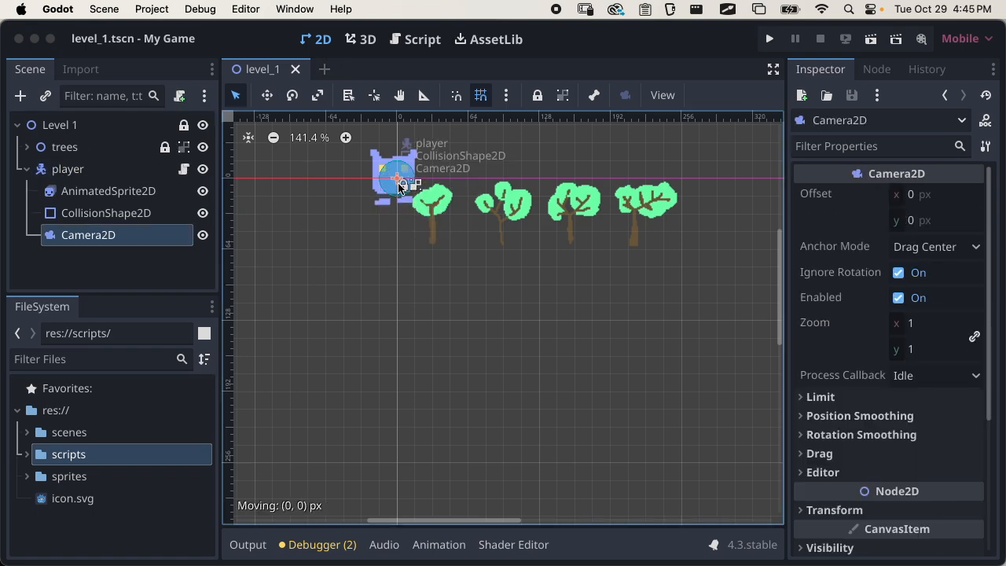
click(86, 169)
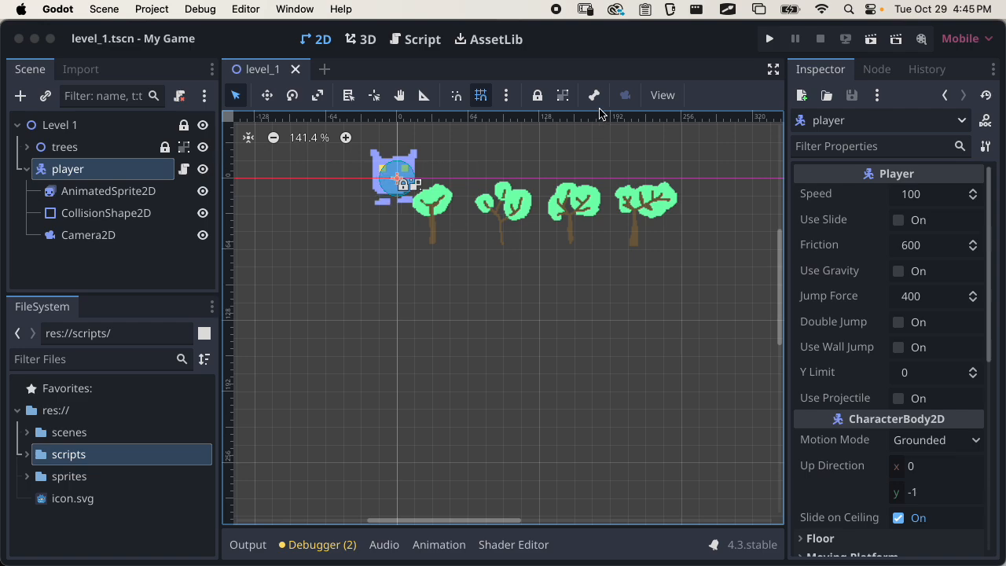
click(563, 95)
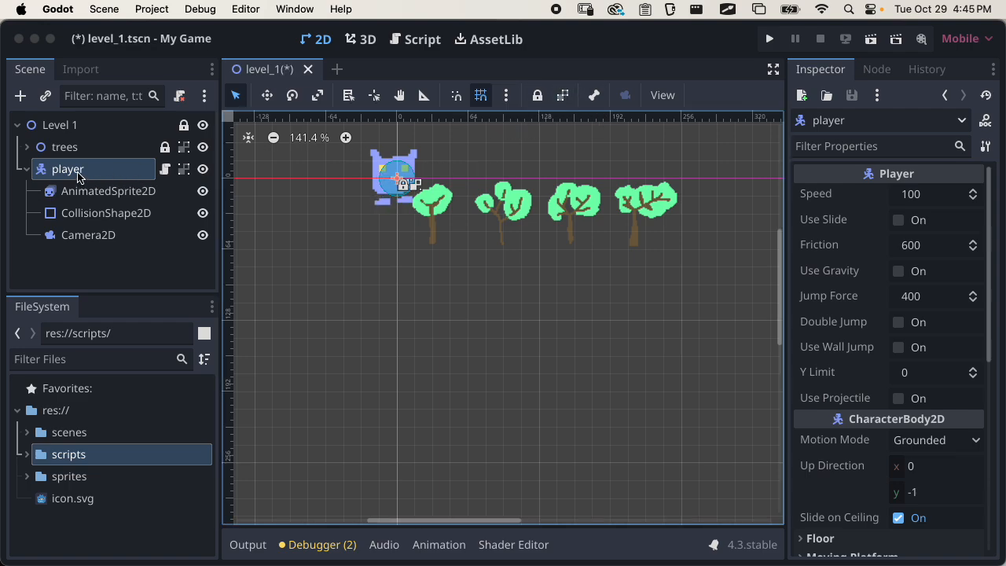
drag(408, 186, 444, 224)
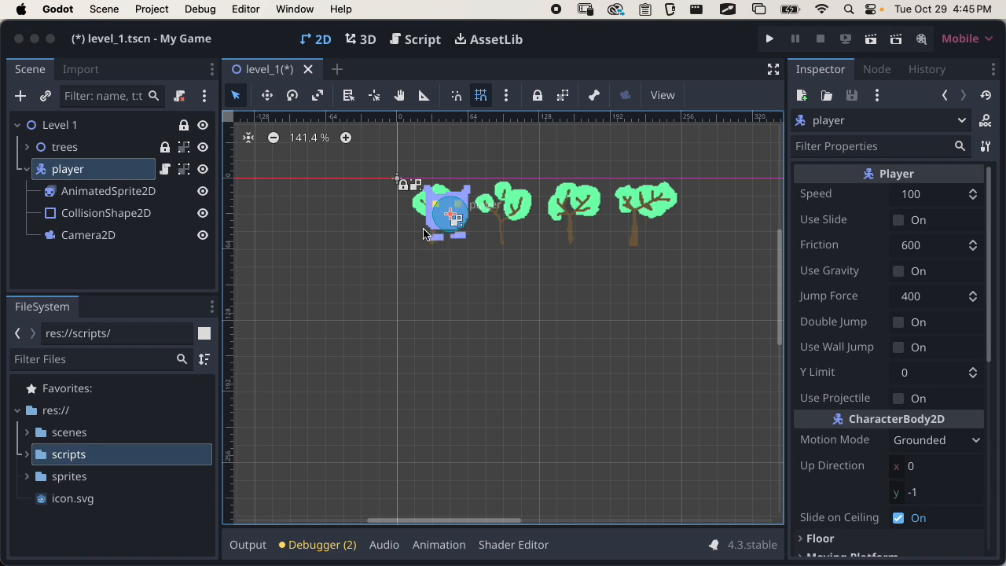
key(super+z)
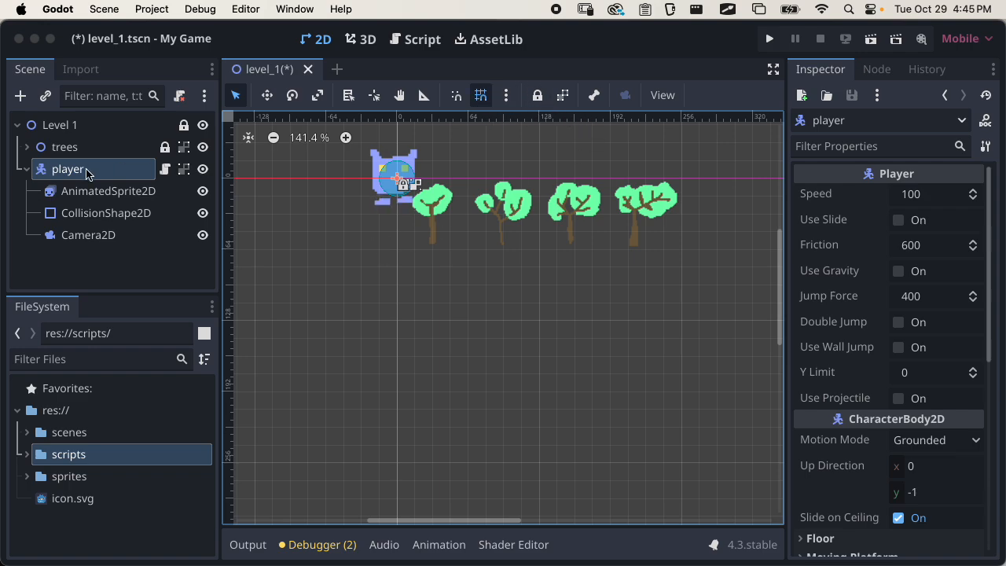
Ungroup the player, try moving its Camera2D away on its own, and reset the camera's position to 0, 0
click(563, 95)
mouse_move(398, 182)
mouse_down()
mouse_move(471, 281)
mouse_move(542, 296)
mouse_move(503, 332)
mouse_move(526, 330)
mouse_move(541, 310)
mouse_move(464, 308)
mouse_move(506, 315)
mouse_move(467, 325)
mouse_move(485, 297)
mouse_move(469, 320)
mouse_up()
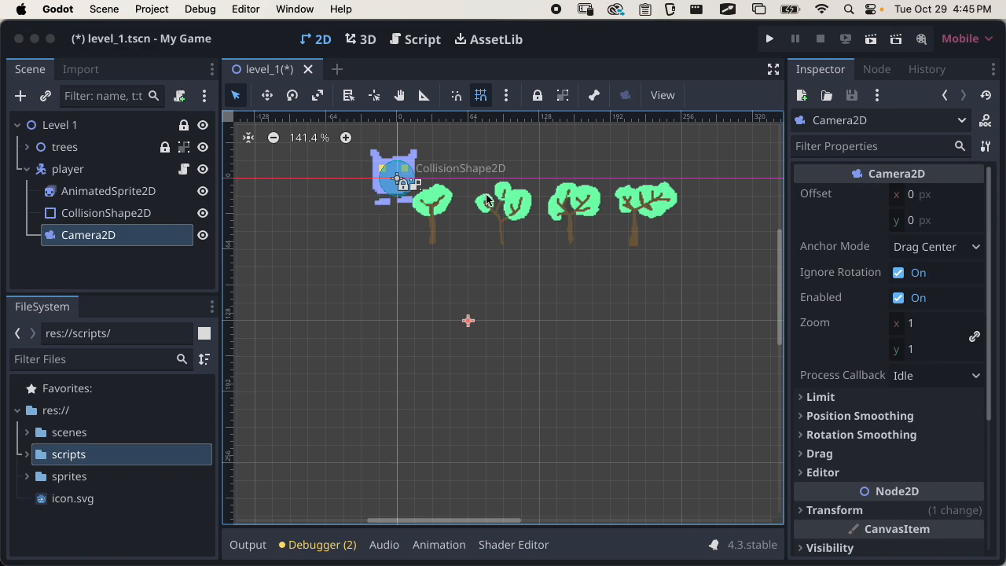
scroll(855, 468, down, 3)
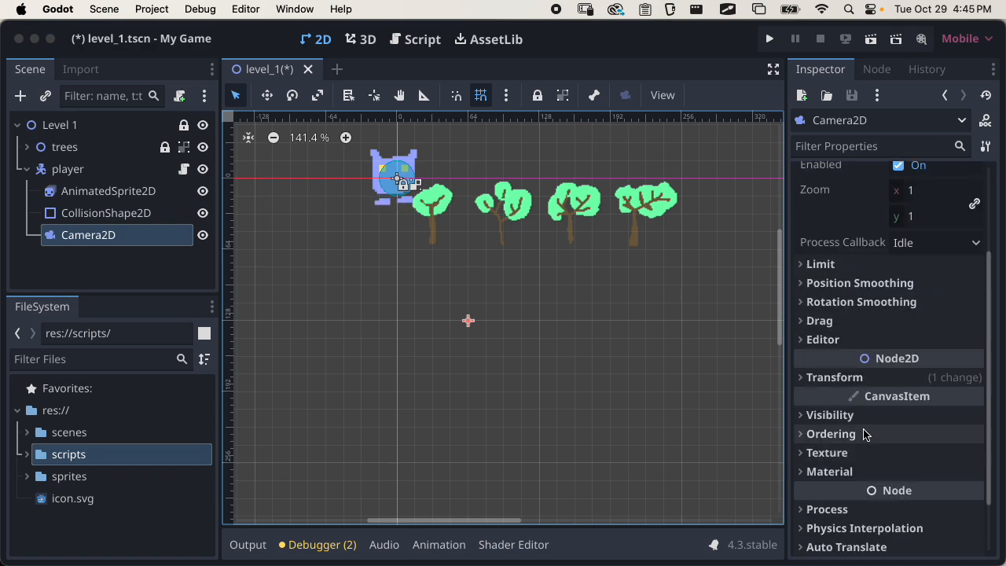
click(864, 377)
click(881, 399)
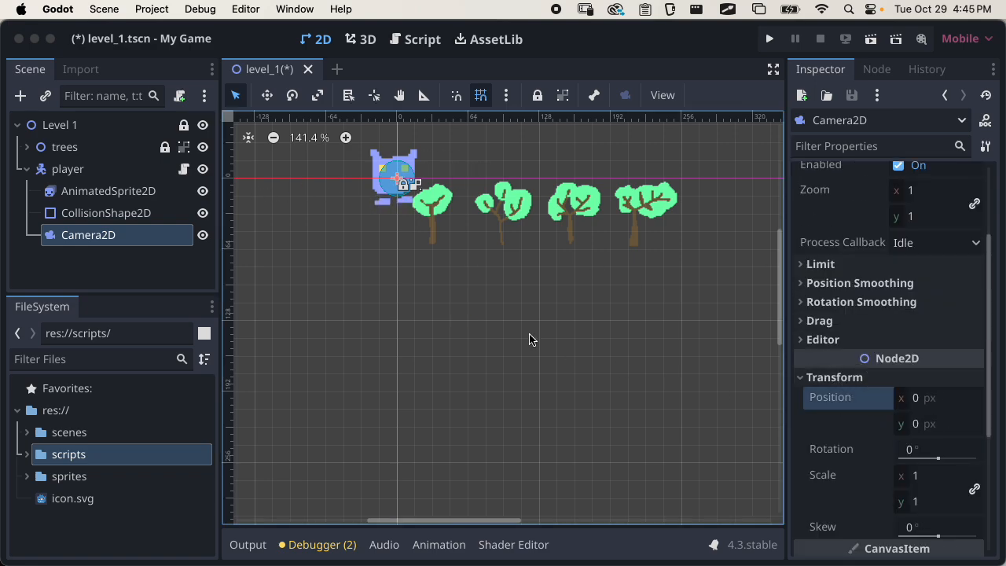
Group the player node with its children again and move it as one unit onto the first tree
scroll(424, 411, up, 2)
scroll(352, 230, up, 2)
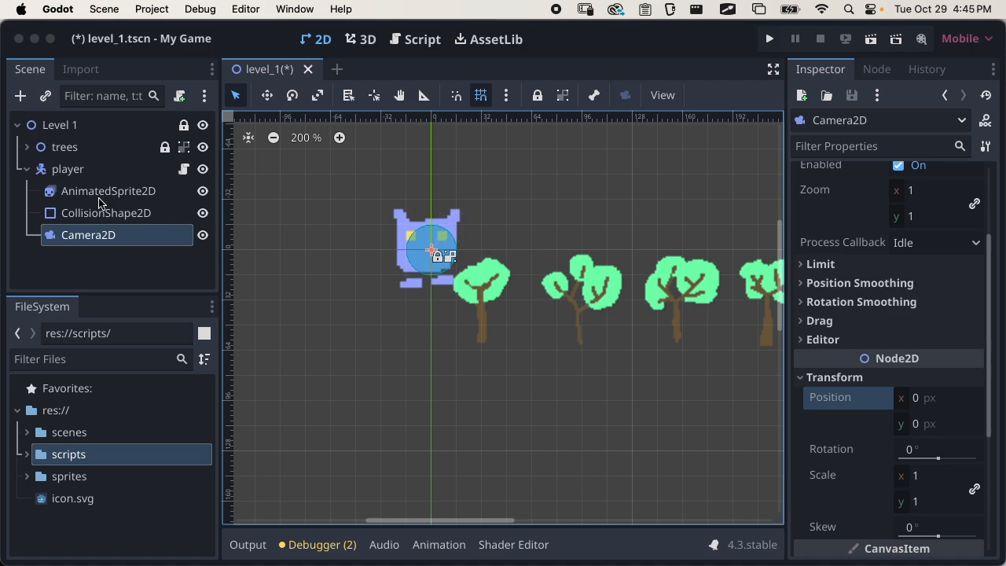
click(86, 169)
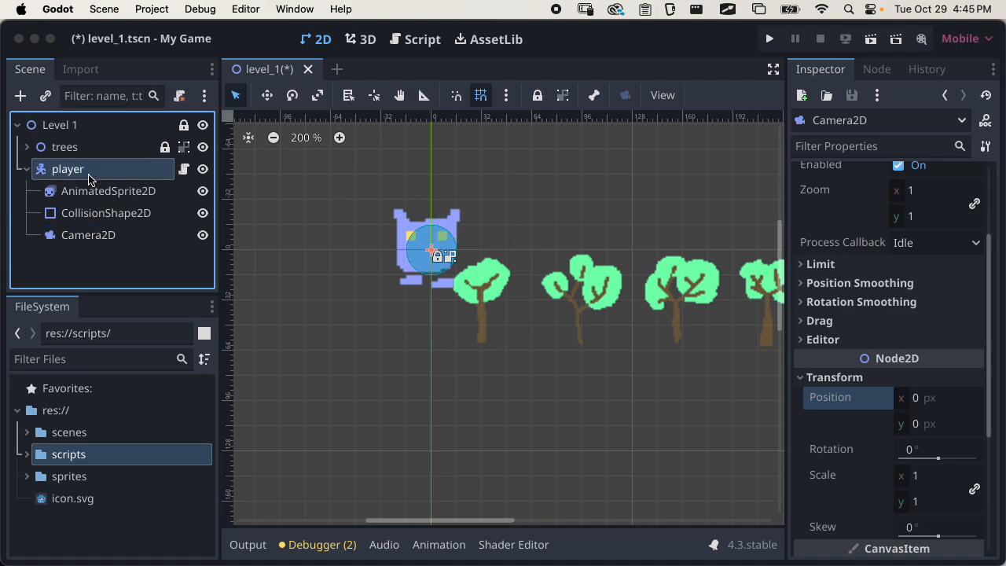
click(558, 103)
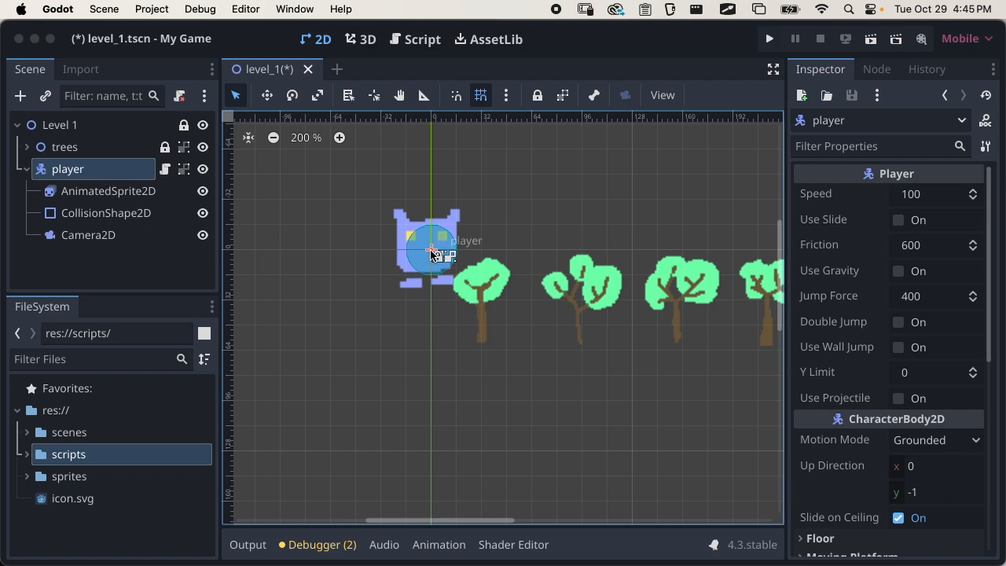
drag(448, 284, 603, 337)
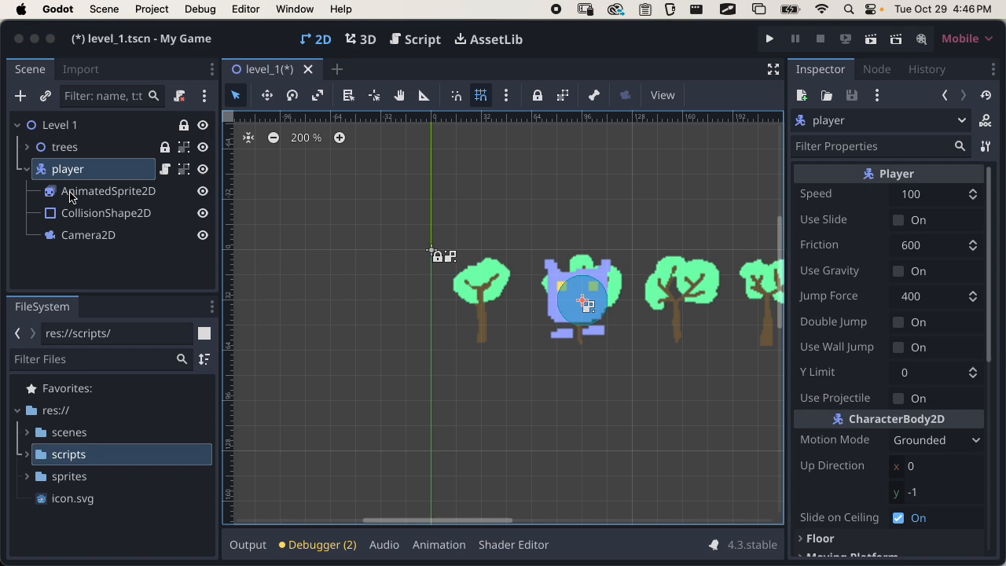
click(135, 213)
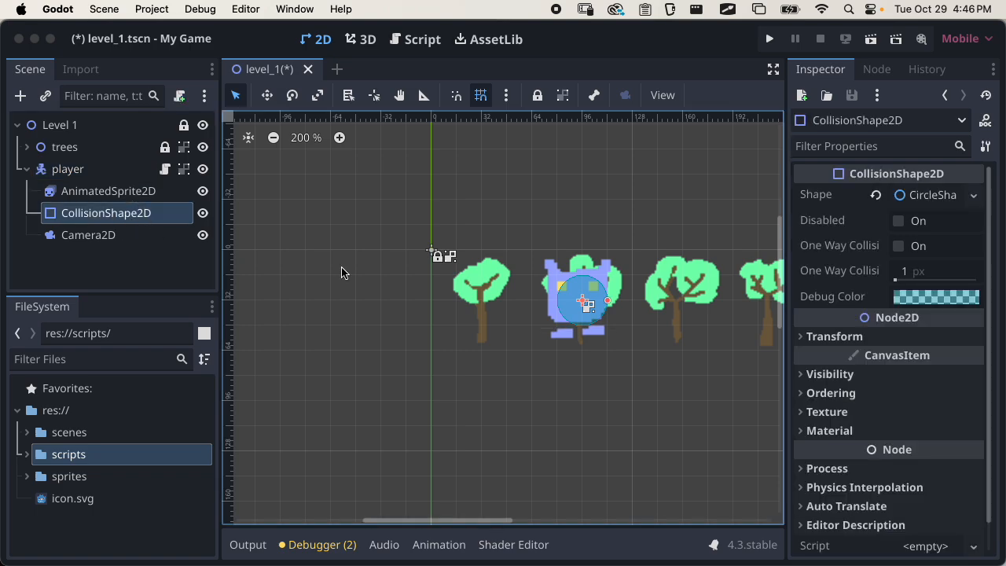
drag(579, 299, 477, 299)
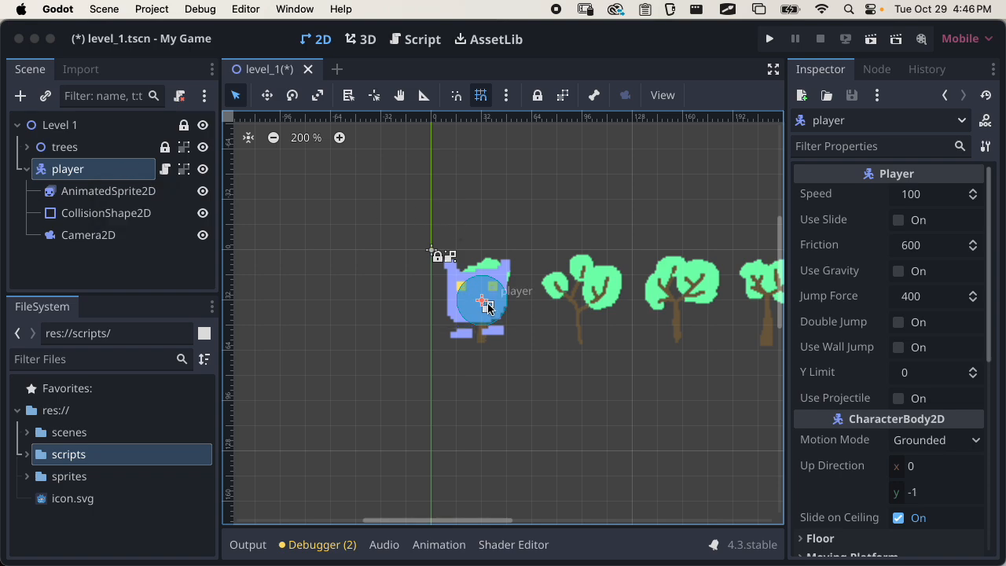
drag(487, 306, 511, 328)
Try placing the player node above trees in the scene hierarchy, collapse it, and return it below trees
drag(67, 168, 68, 144)
mouse_move(508, 327)
mouse_down()
mouse_move(508, 232)
mouse_move(480, 340)
mouse_move(508, 207)
mouse_move(494, 340)
mouse_up()
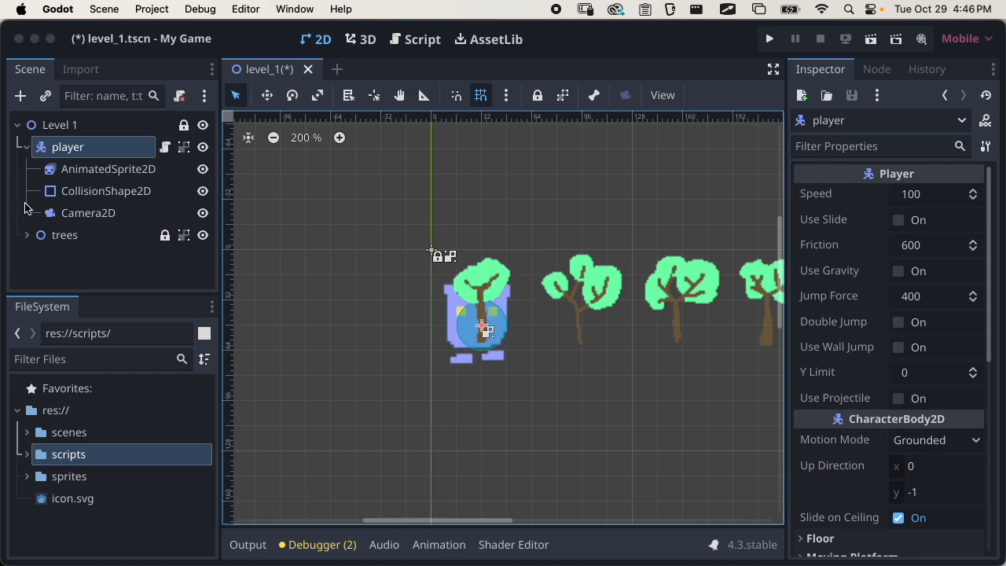
click(32, 150)
click(28, 146)
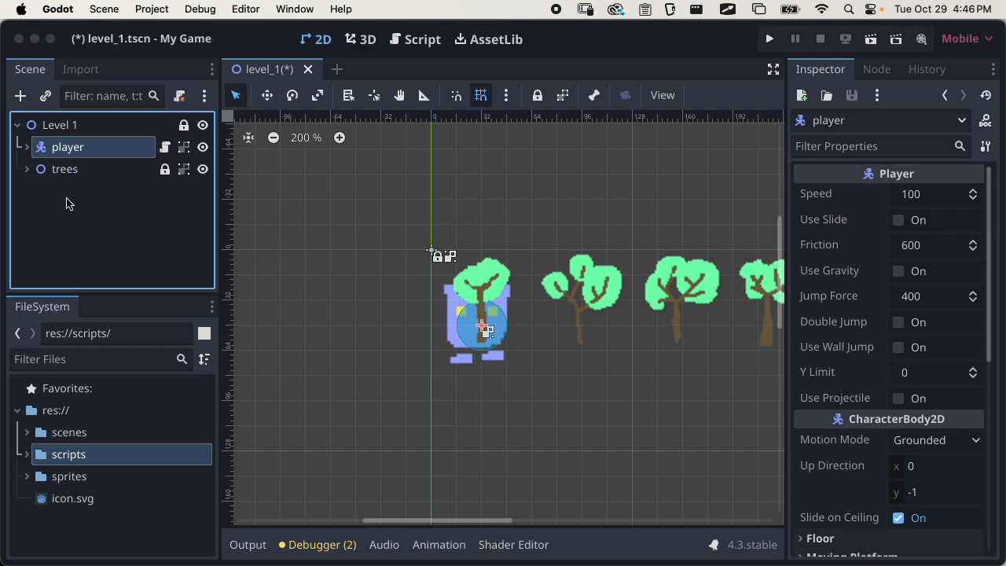
drag(68, 148, 65, 178)
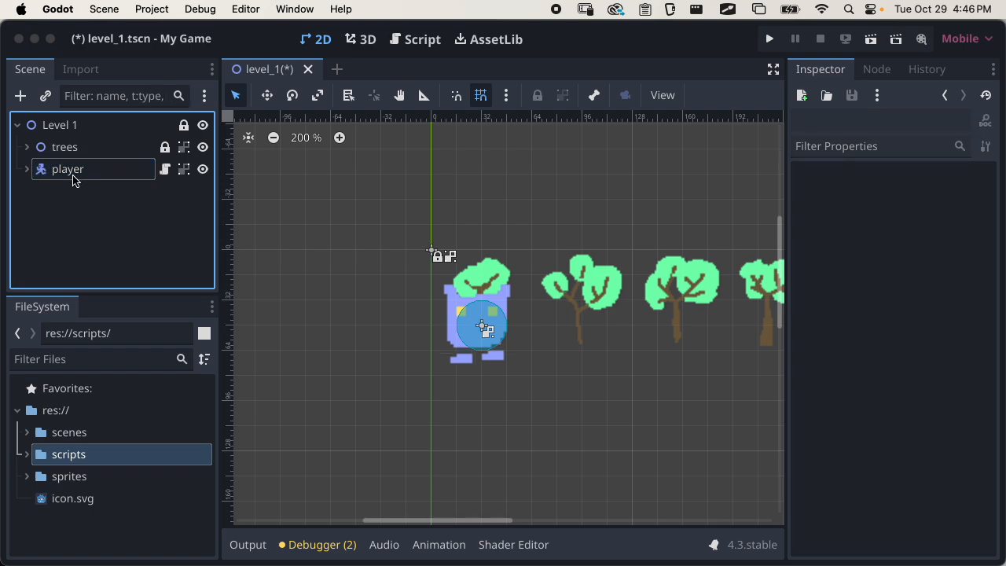
Enable Y Sort in the ordering properties of the Level 1 root node
click(70, 130)
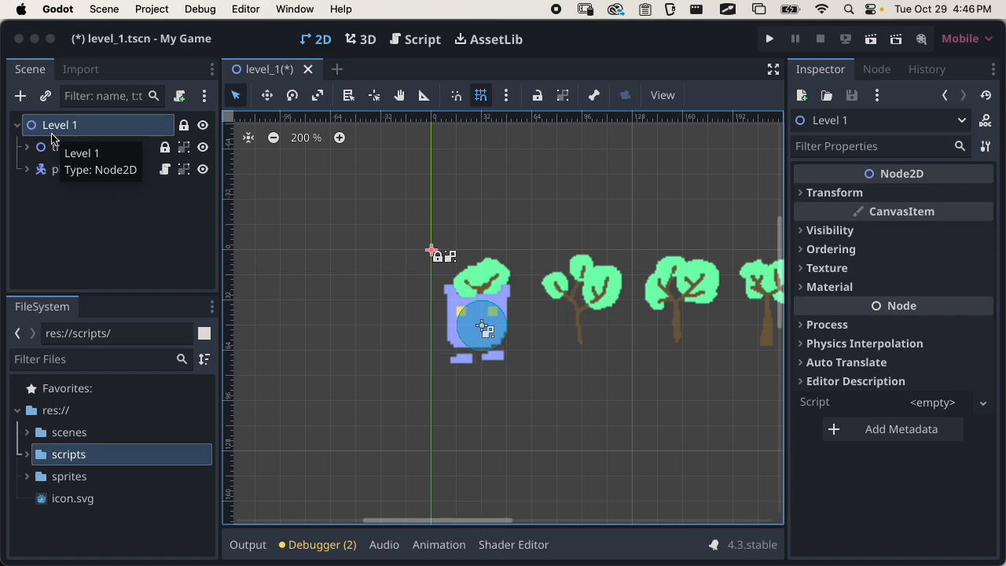
click(827, 249)
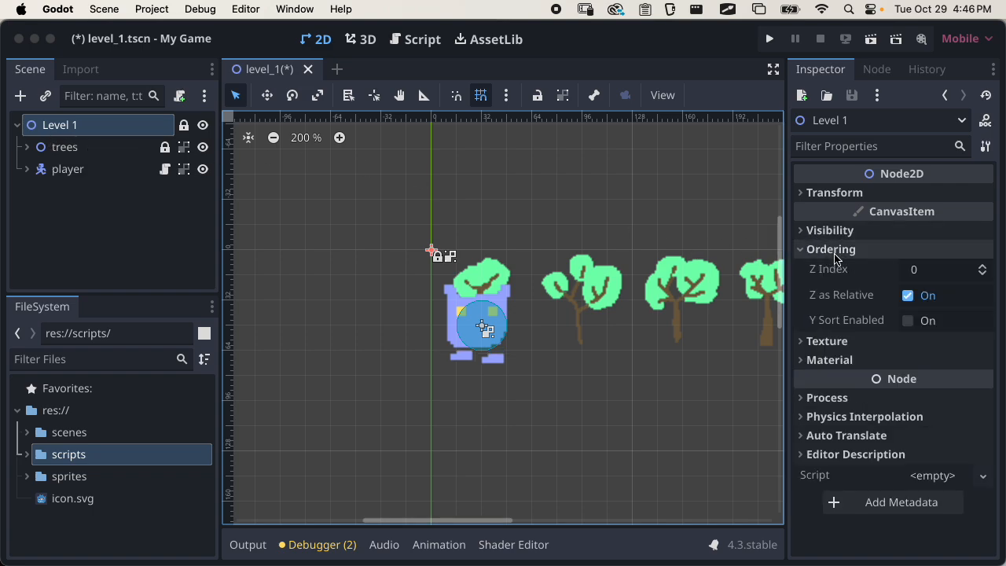
click(908, 322)
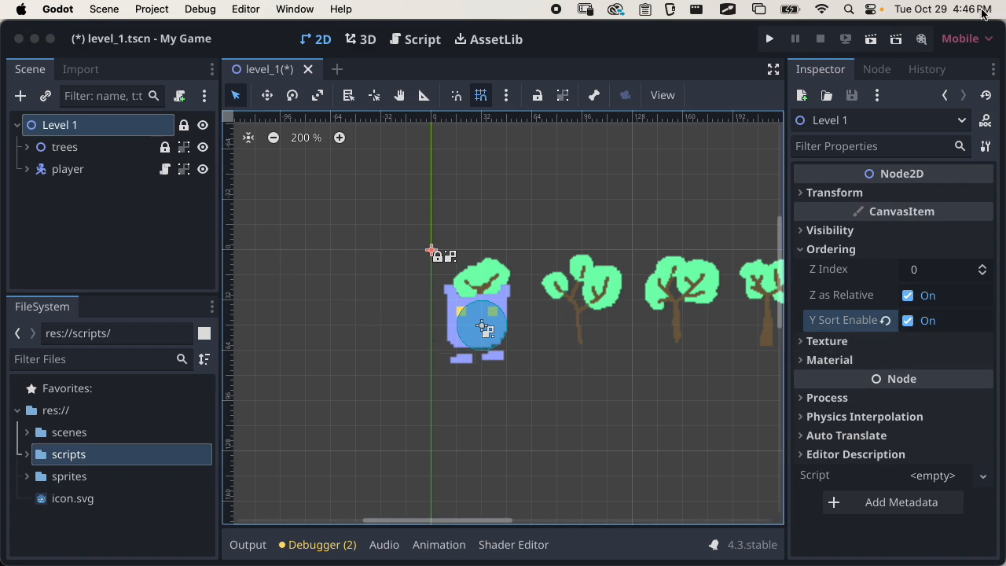
Run the level_1 scene, test the draw order by walking the player up and down past the first two trees, and close the game
click(870, 43)
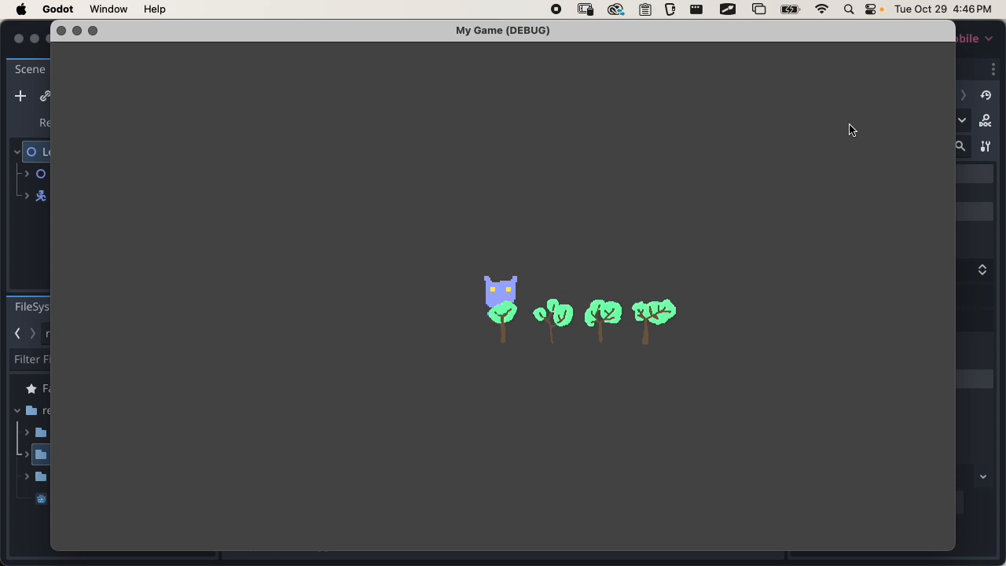
key(Down)
key(Up)
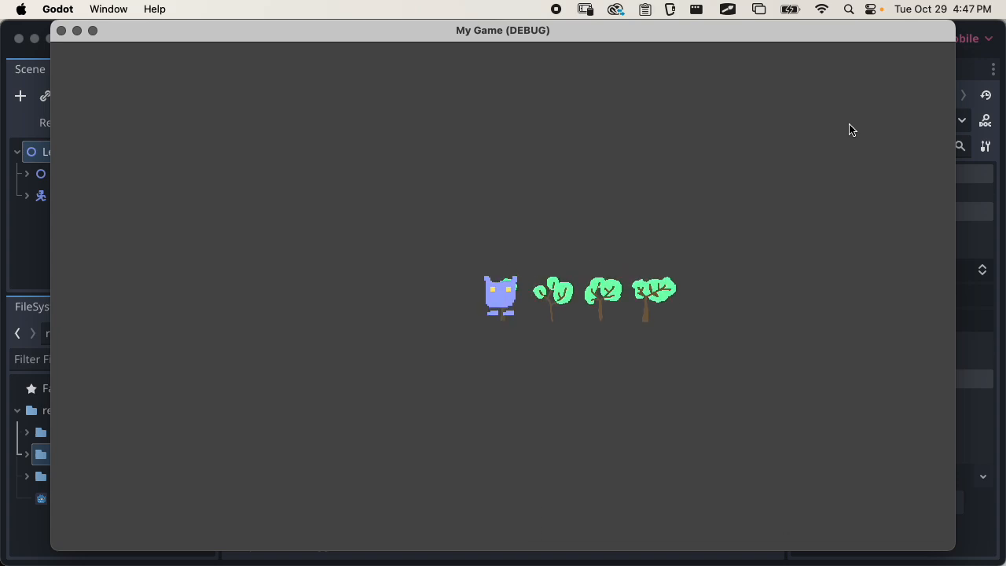
key(Right)
key(Down)
key(Up)
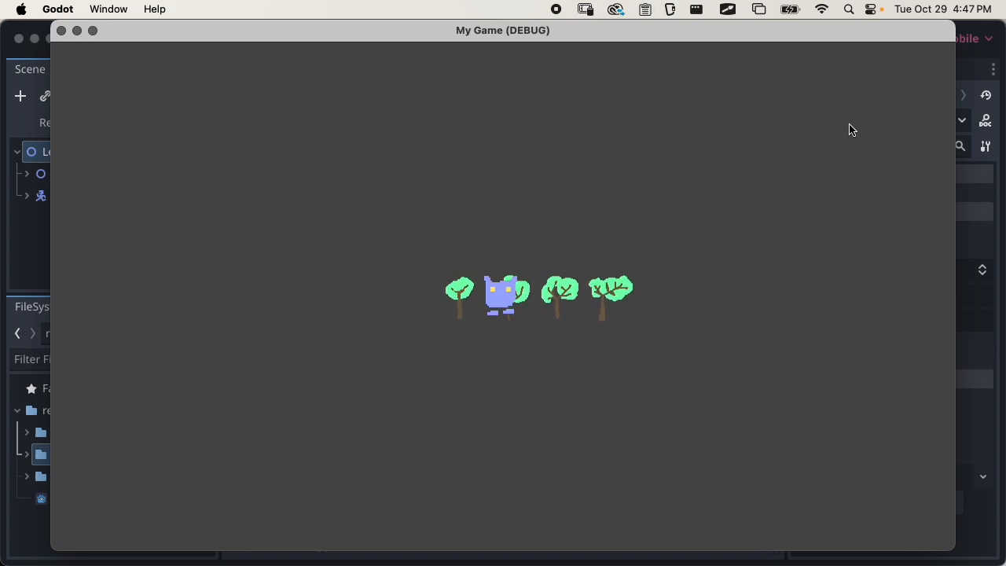
key(Down)
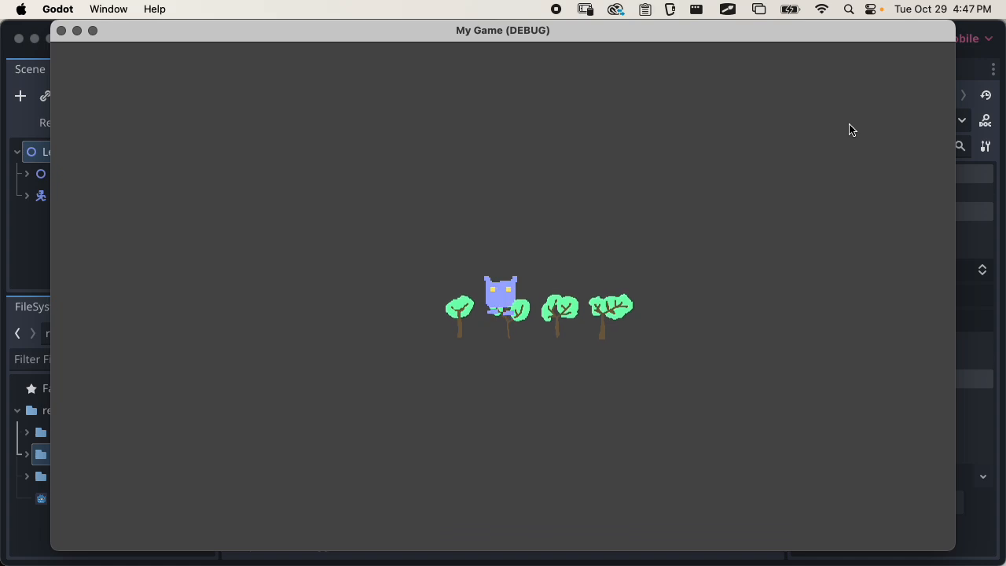
key(Right)
key(Up)
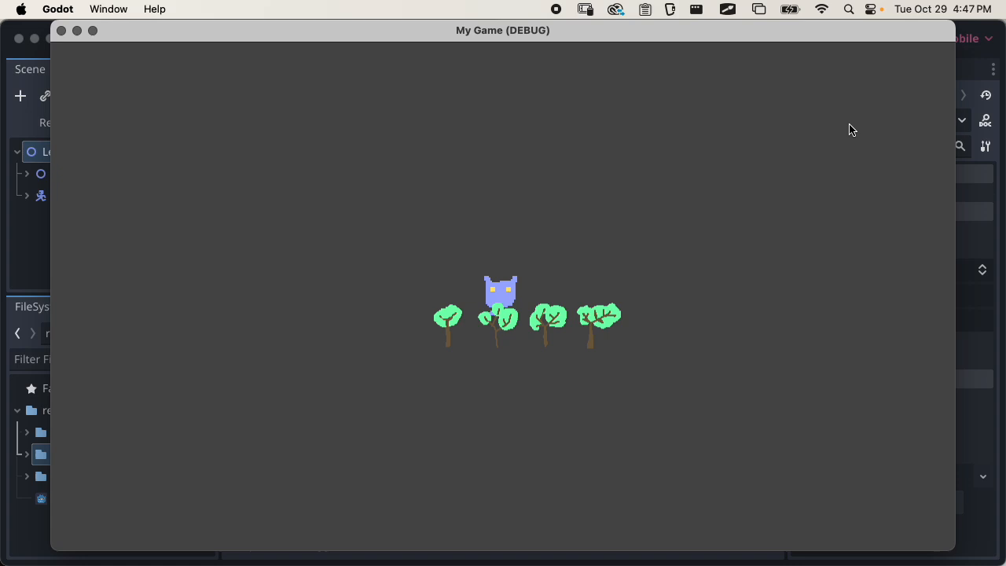
key(Down)
key(Up)
key(Up)
key(Up)
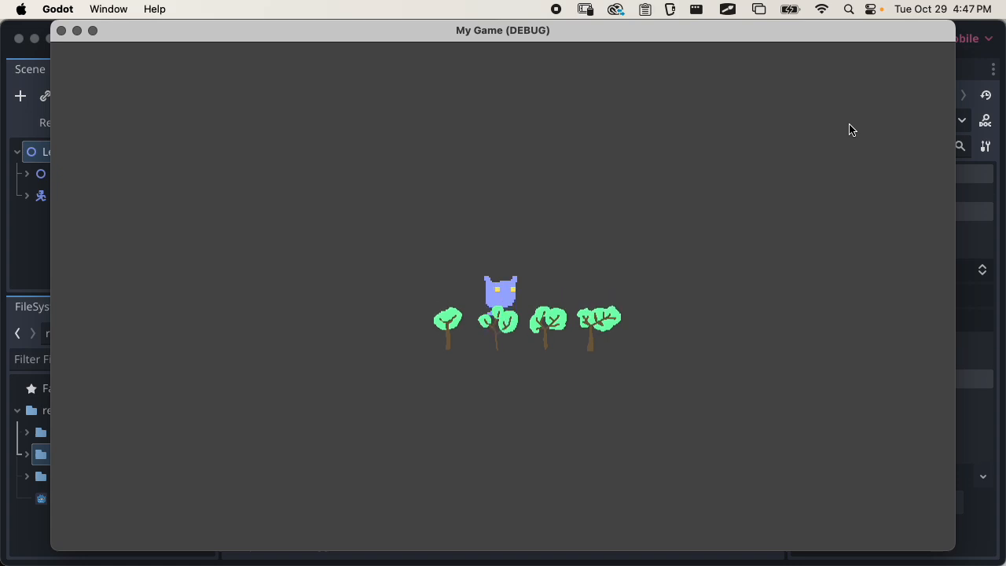
key(Down)
key(Up)
key(Down)
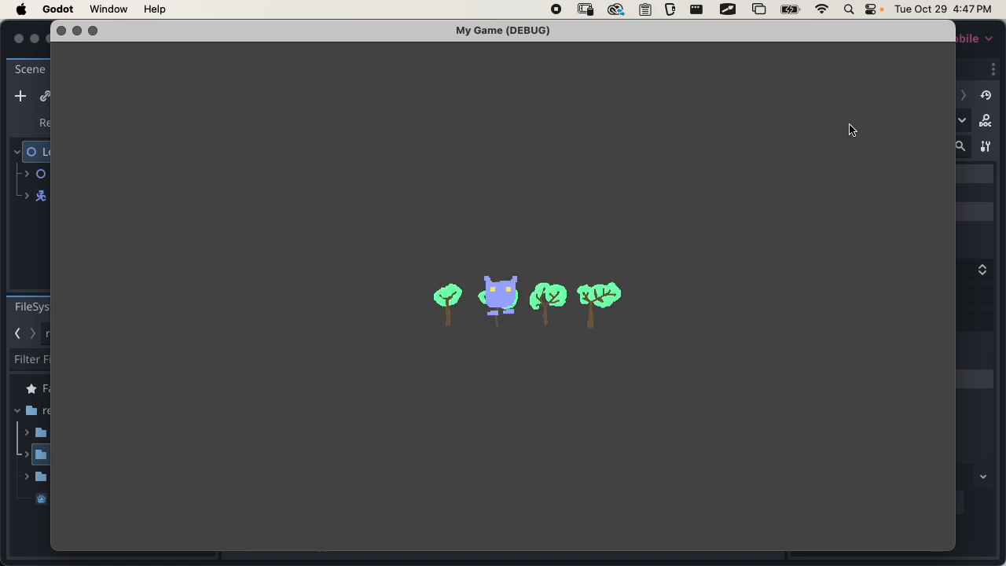
key(Down)
key(Up)
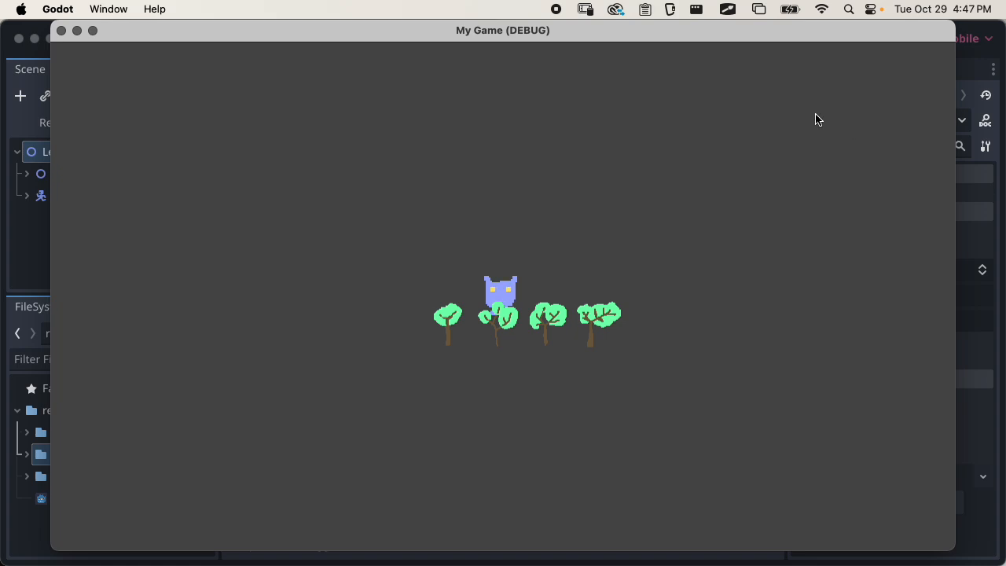
click(61, 32)
Duplicate the four tree sprites, tree through tree4, inside the trees node
click(27, 147)
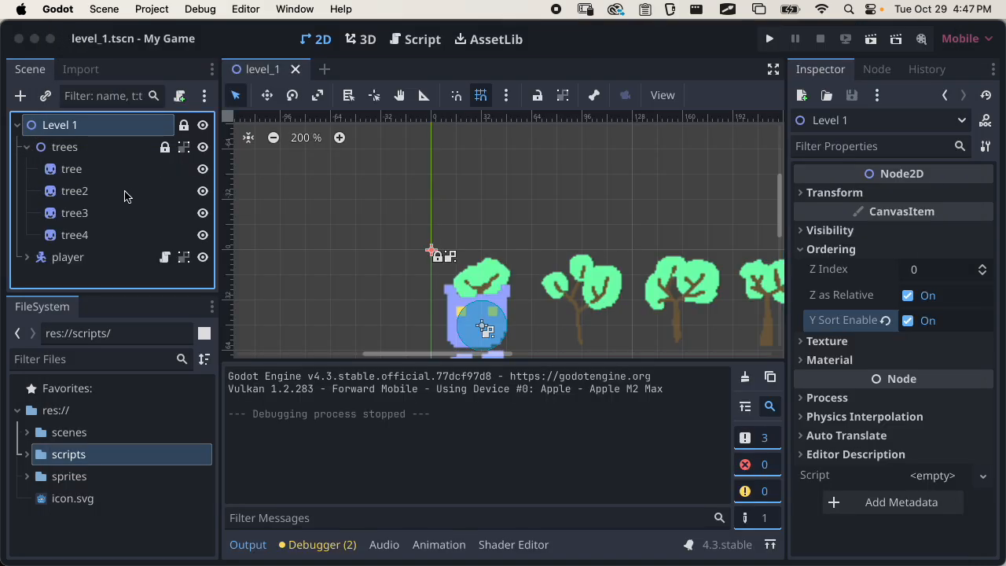
click(103, 168)
shift+click(103, 234)
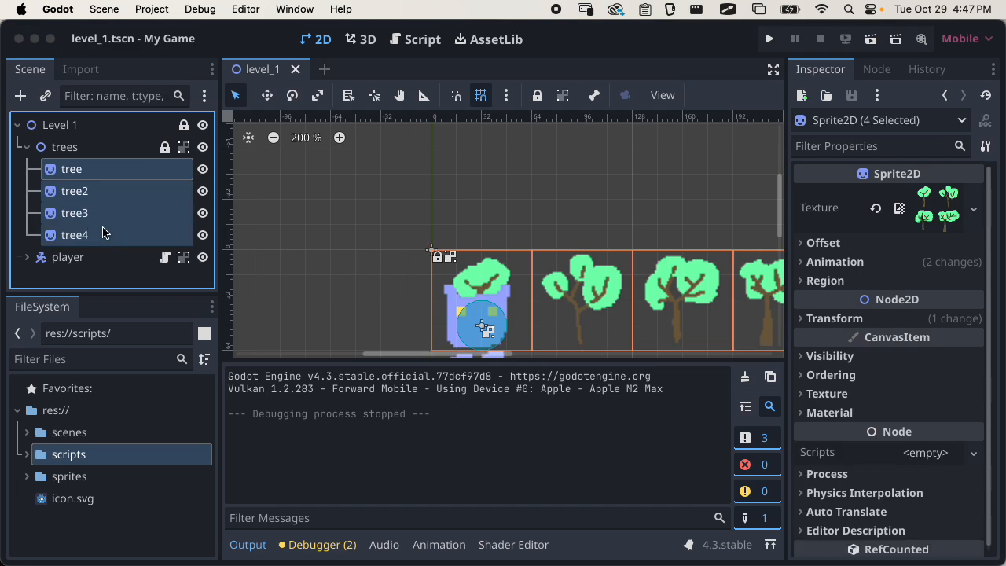
key(super+d)
Ungroup the children of the trees node and clear the current selection
scroll(679, 252, down, 2)
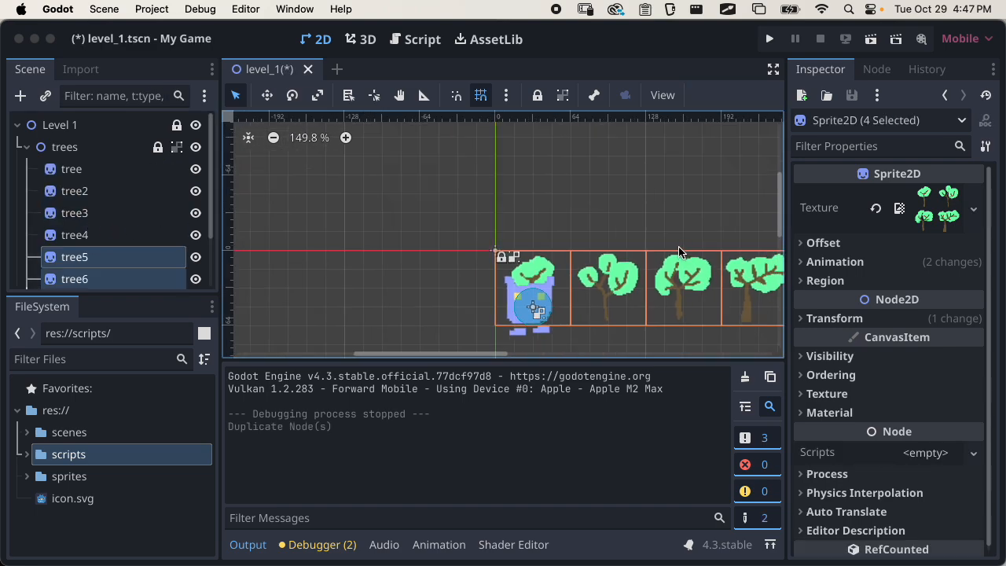
middle_drag(678, 251, 558, 206)
click(176, 147)
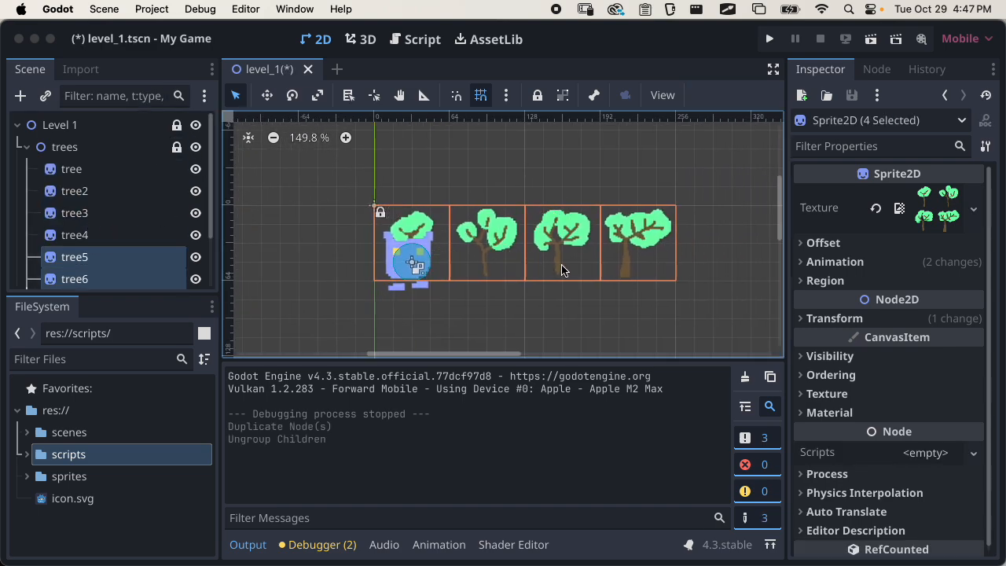
click(523, 188)
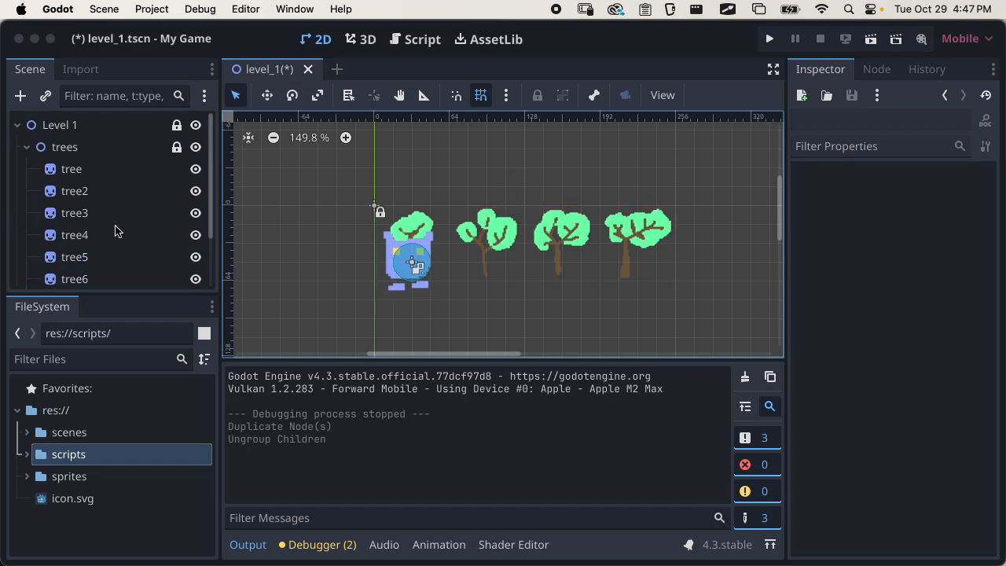
Unlock the trees node, move tree5 through tree8 together about 32 px right and 32 px up from the original trees, and save
scroll(110, 220, down, 2)
click(102, 203)
shift+click(101, 264)
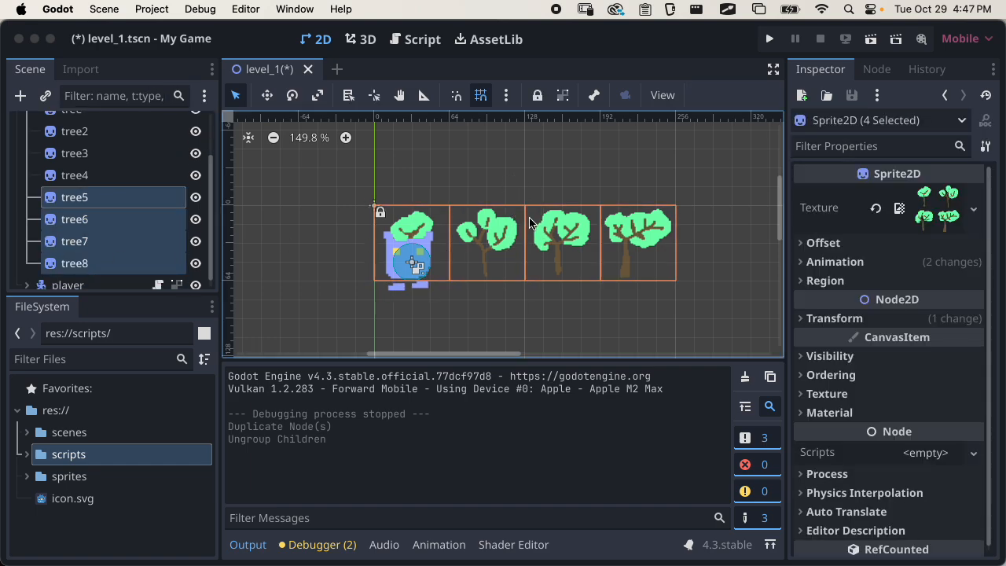
click(267, 95)
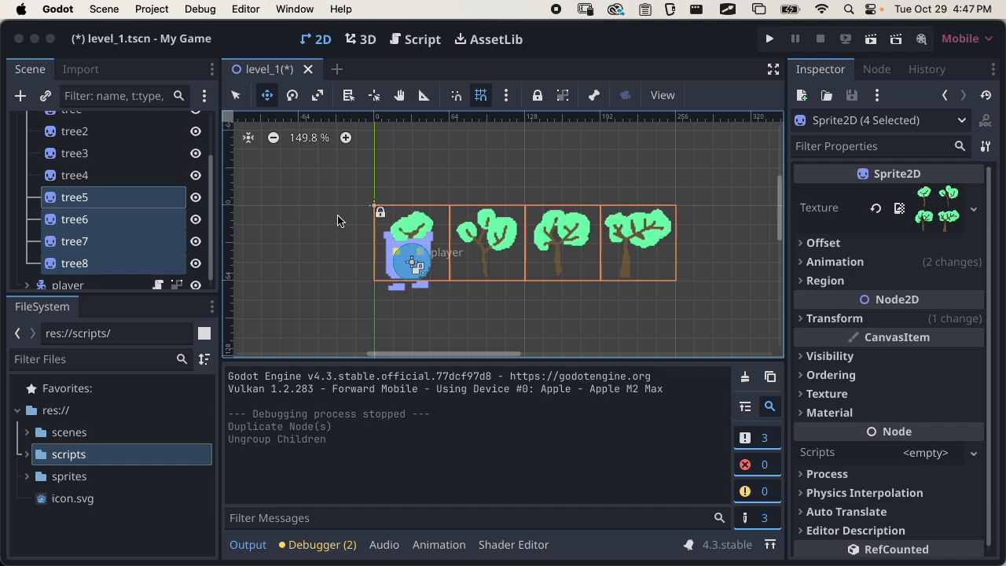
scroll(114, 189, up, 2)
click(177, 148)
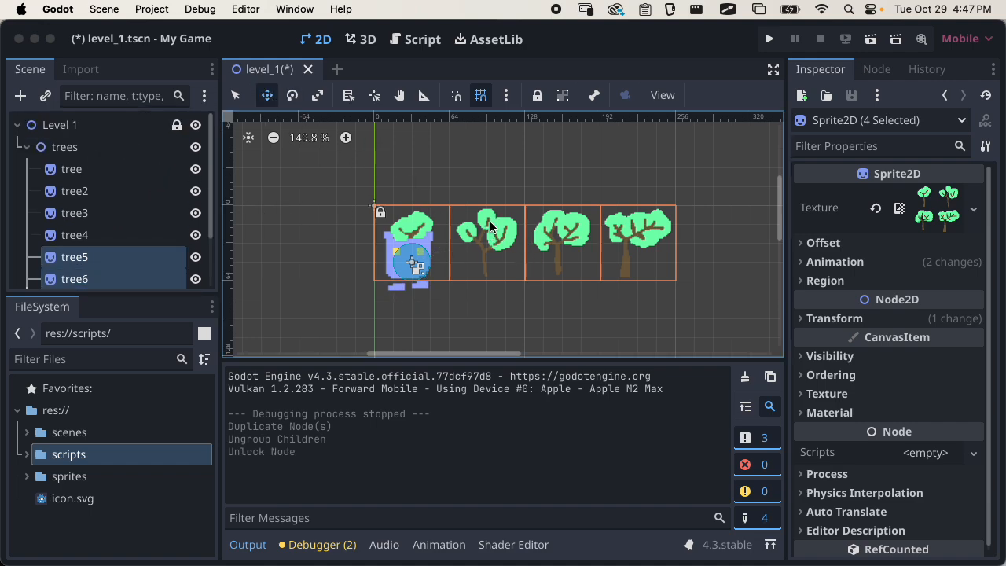
drag(449, 220, 477, 183)
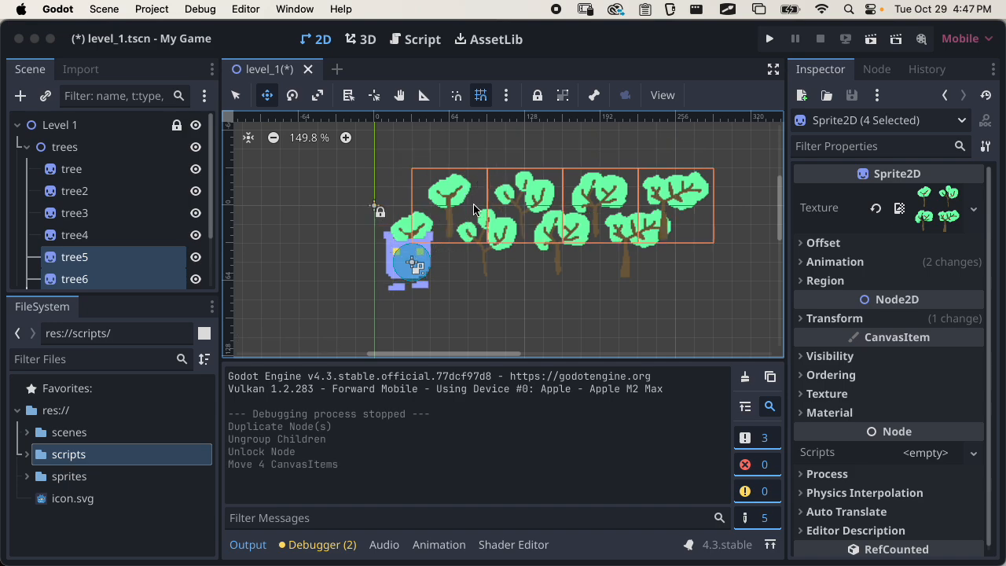
key(super+s)
Collapse the trees node, lock it and group its children again, and save the scene
click(101, 154)
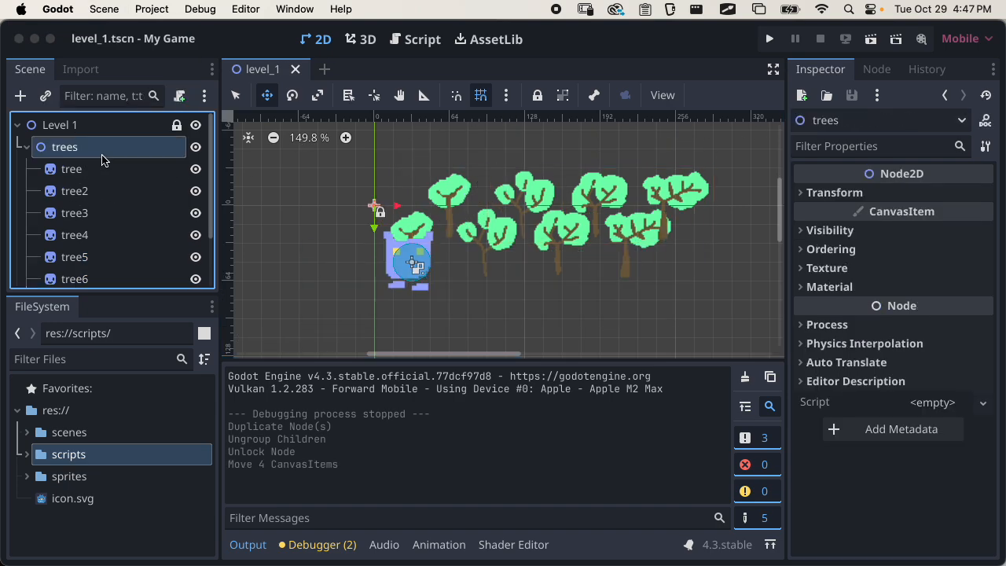
click(26, 147)
click(538, 95)
click(563, 95)
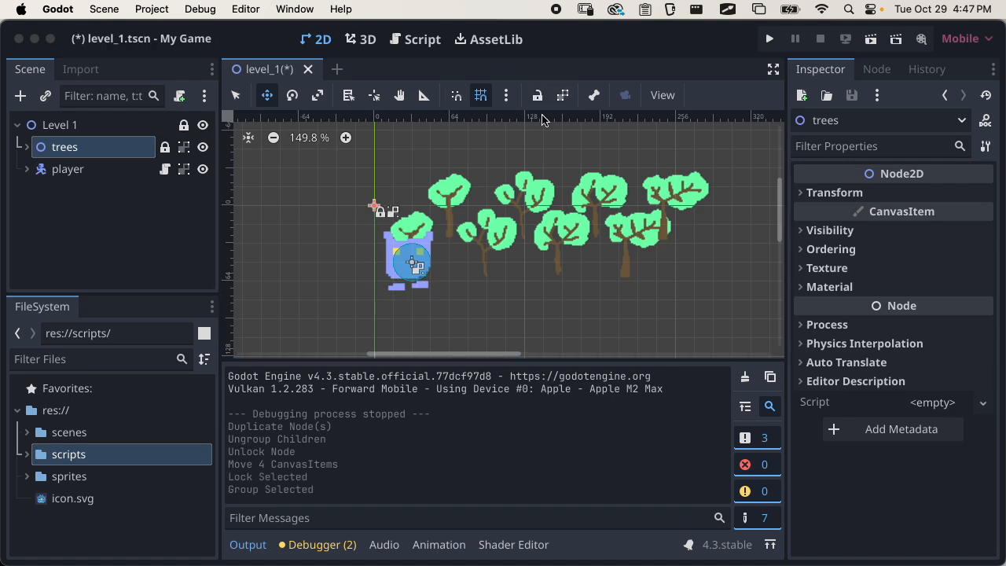
key(super+s)
Run the level_1 scene, test the draw order by walking the player among both rows of trees, and close the game
click(870, 39)
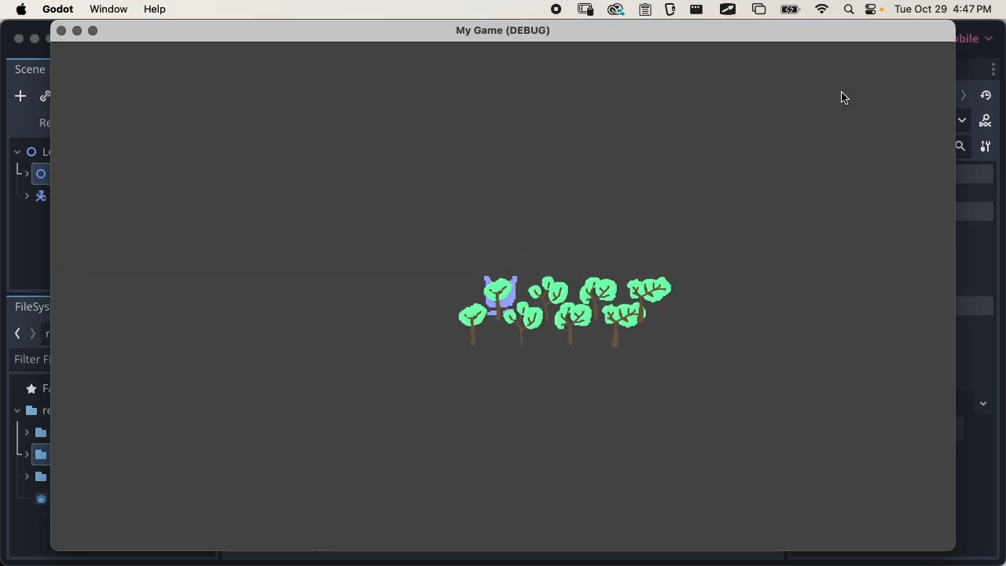
key(Right)
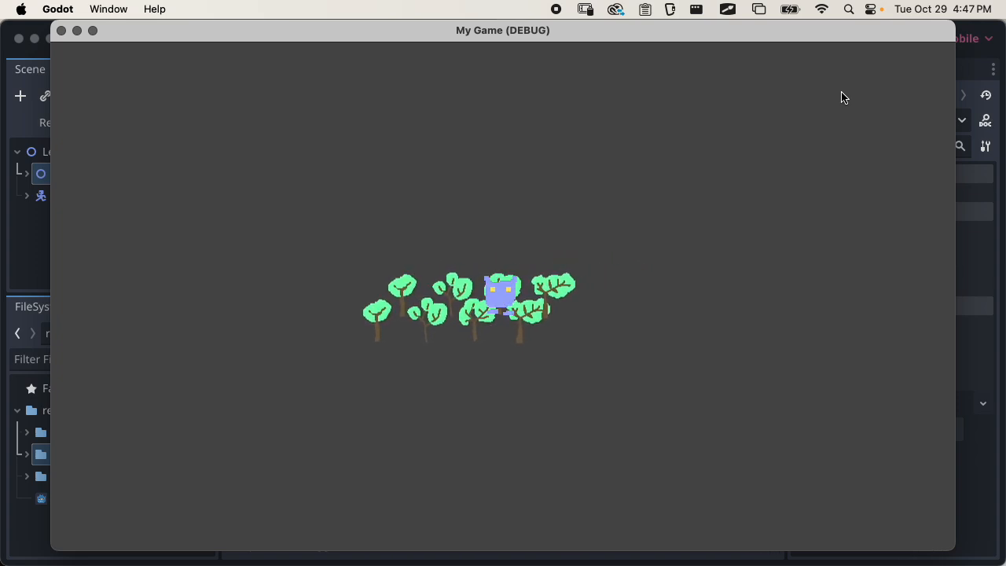
key(Right)
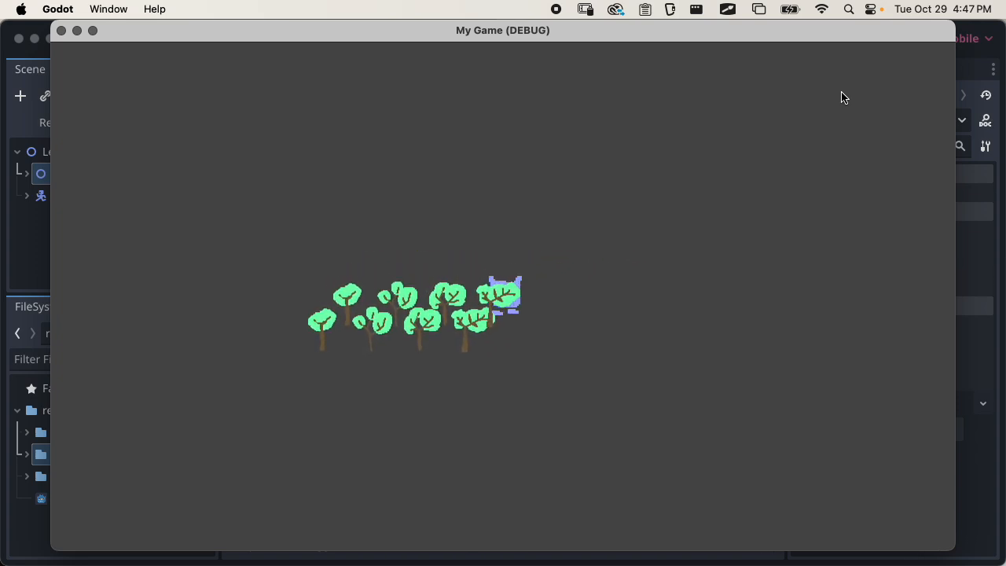
key(Down)
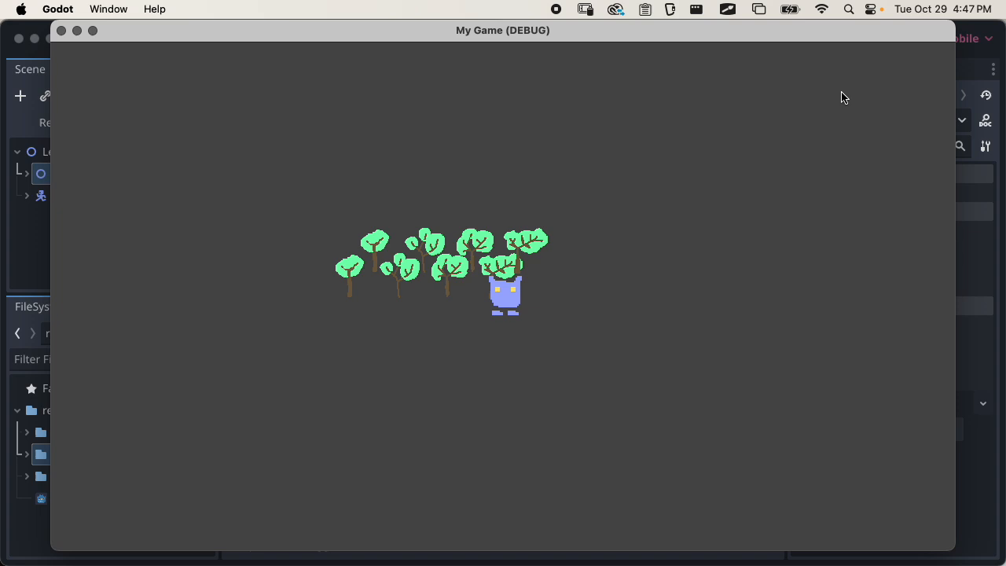
key(Up)
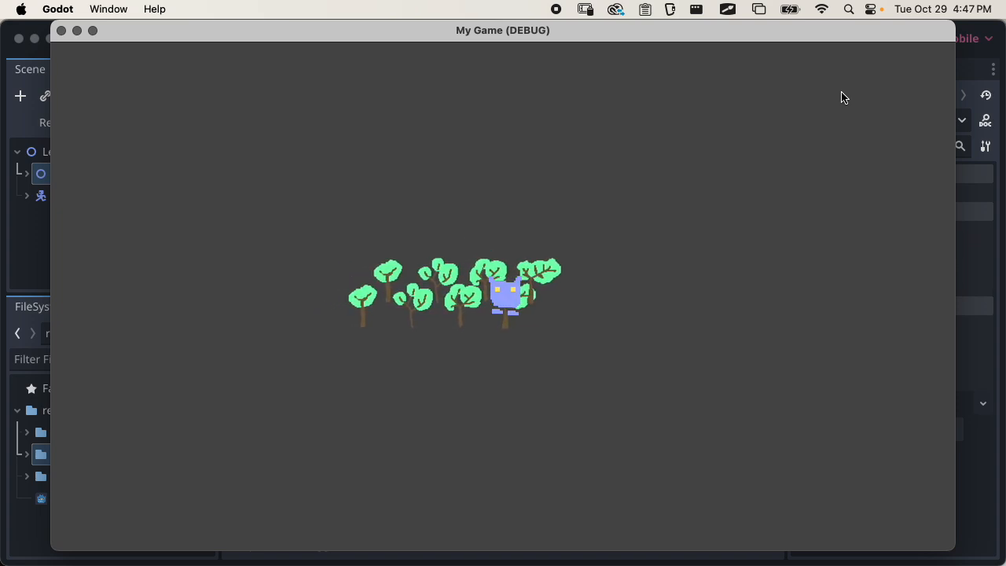
key(Left)
key(Up)
key(Down)
key(Right)
key(Up)
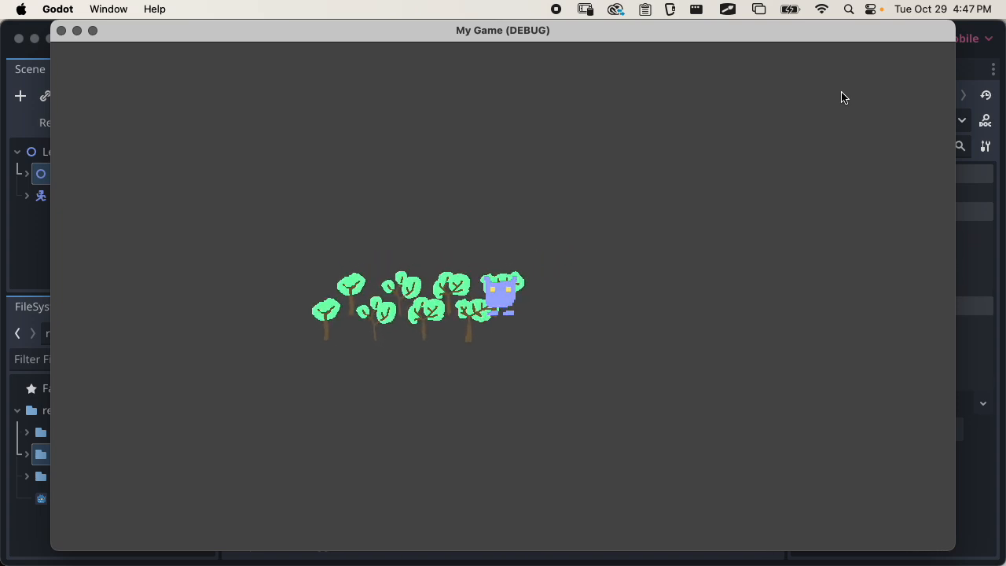
key(Left)
key(Up)
key(Down)
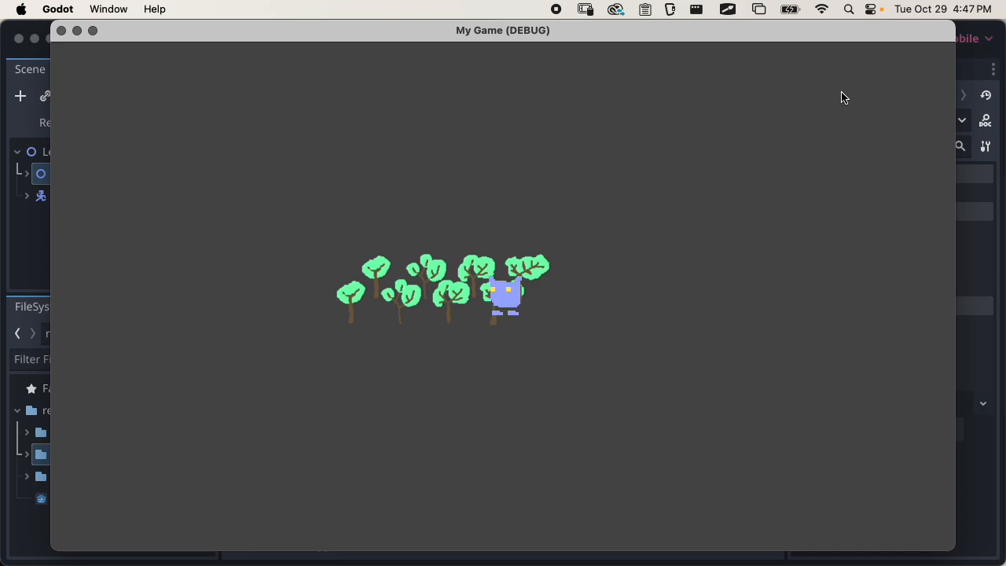
click(62, 31)
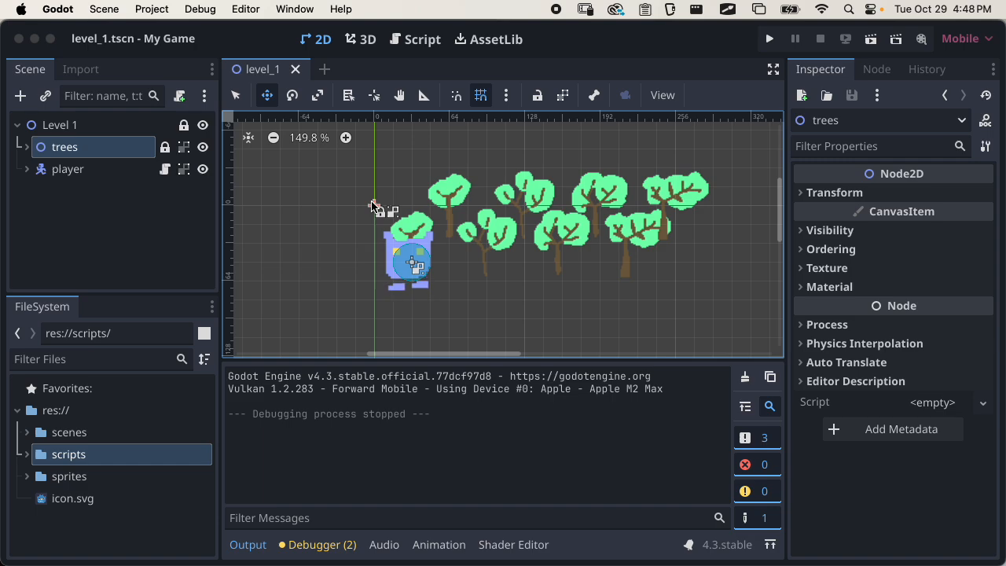
Show the advanced project settings and turn off Allow hiDPI in the display window settings
click(172, 9)
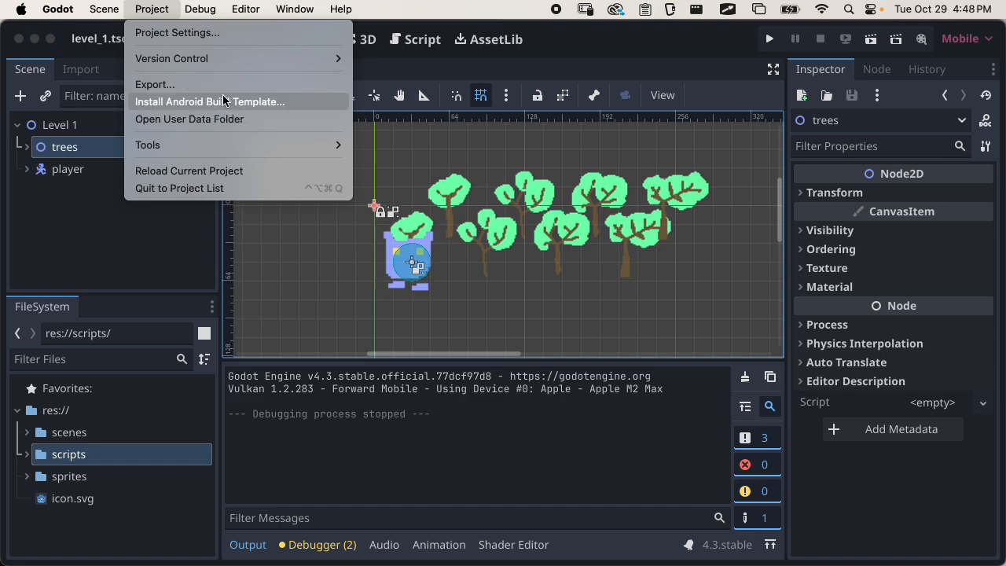
click(176, 32)
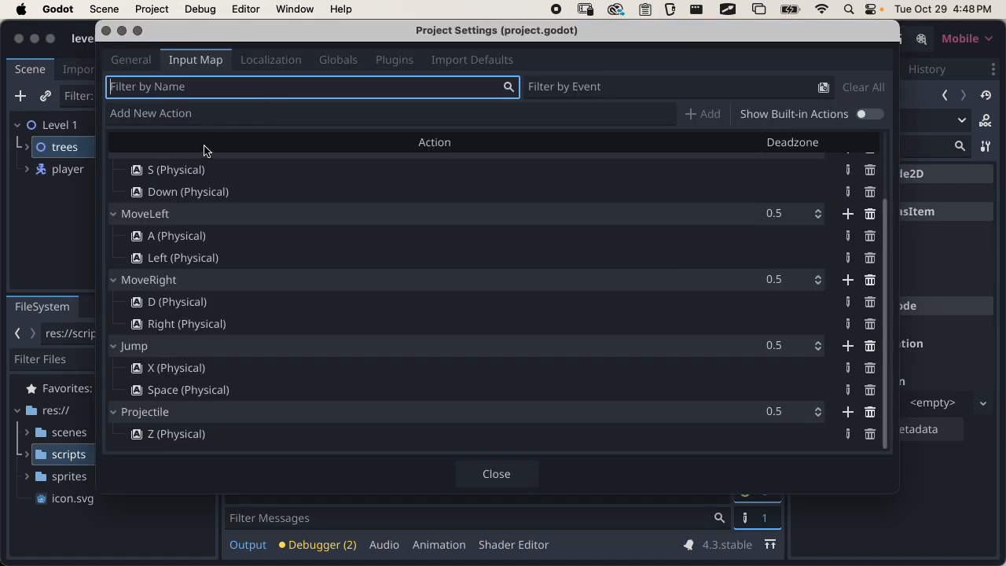
click(131, 60)
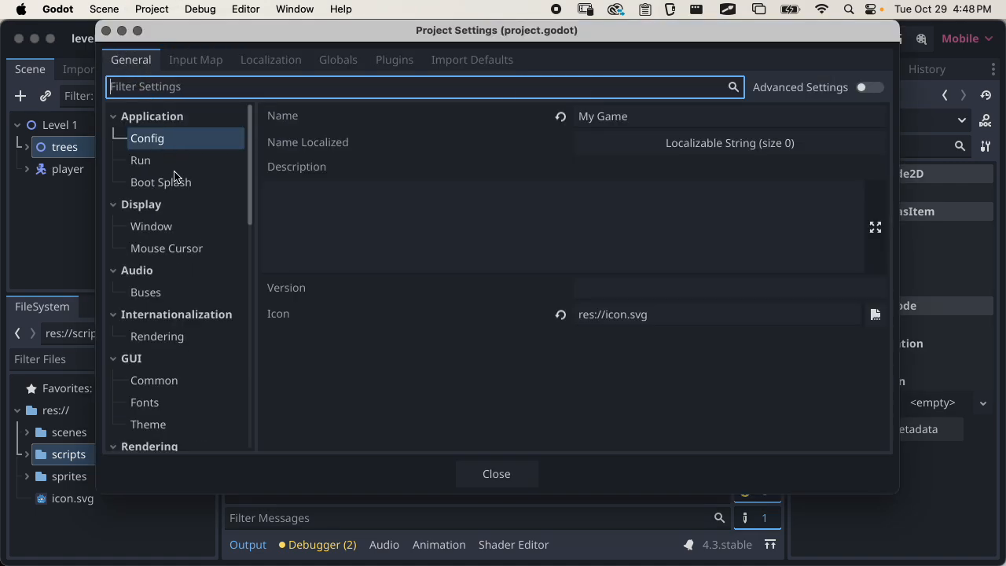
click(149, 226)
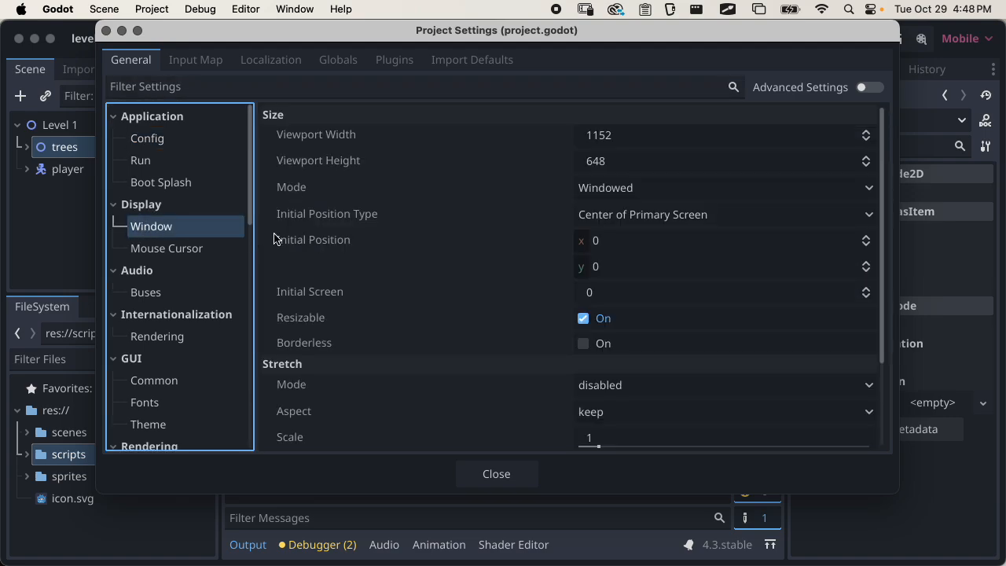
click(869, 88)
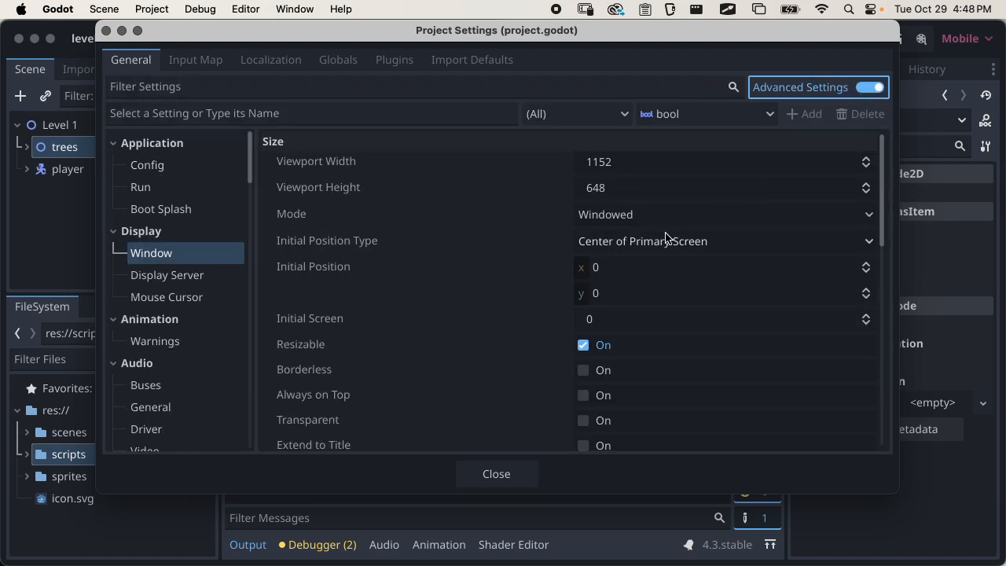
scroll(665, 238, down, 5)
scroll(664, 238, down, 3)
scroll(665, 238, up, 2)
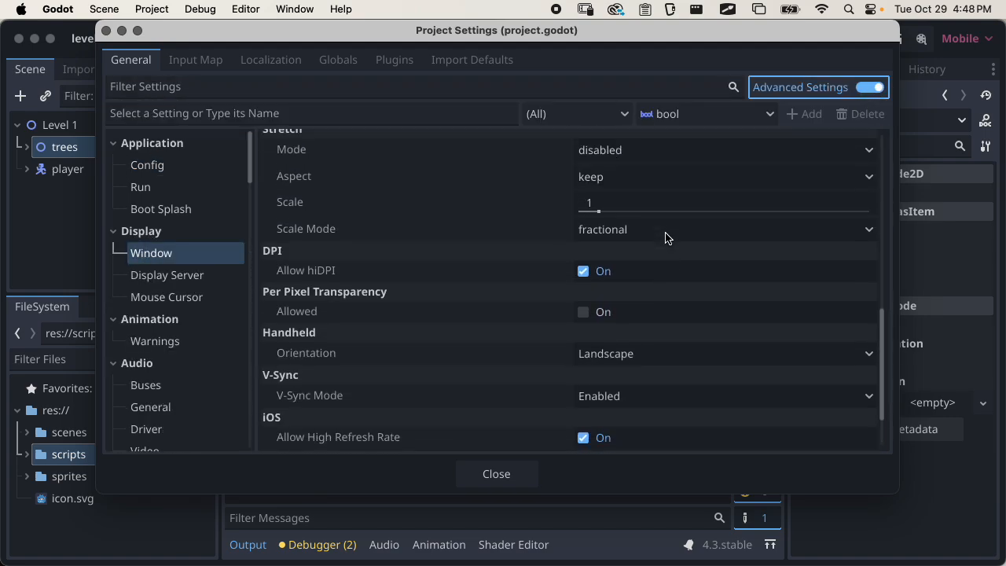
click(582, 283)
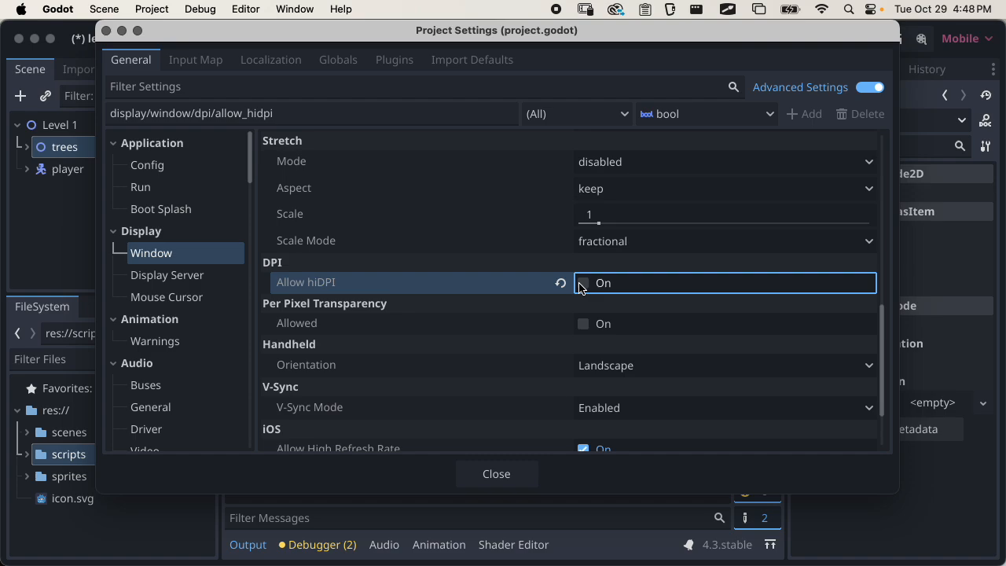
Review the window size and stretch settings, close the project settings, and save the scene
scroll(646, 289, up, 2)
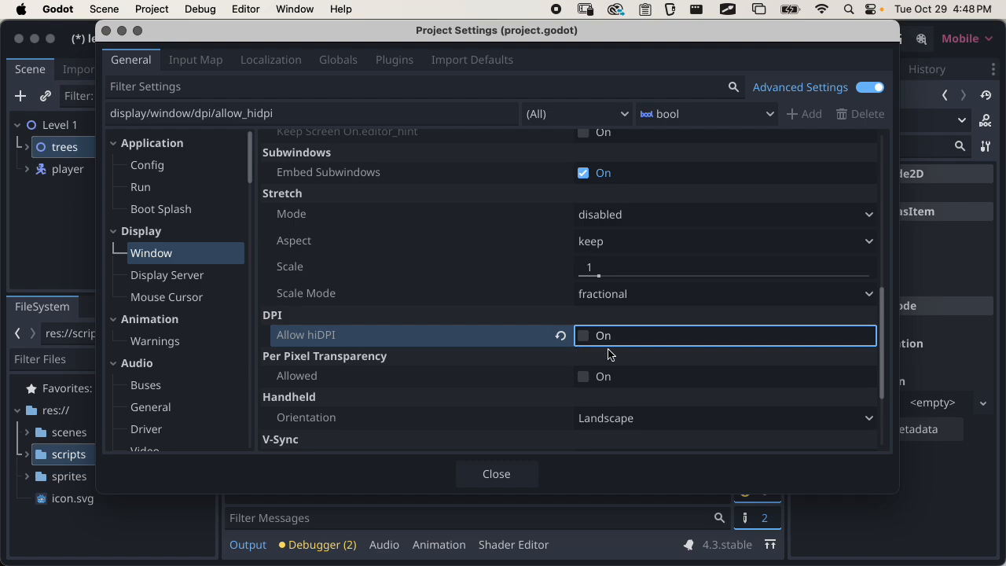
scroll(608, 354, up, 15)
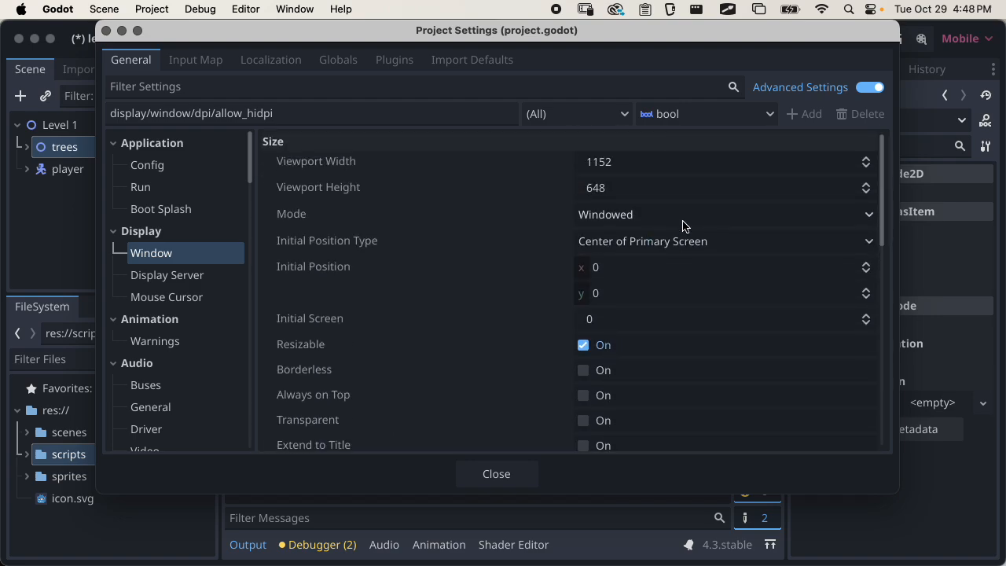
scroll(657, 261, down, 9)
scroll(658, 263, up, 9)
click(511, 476)
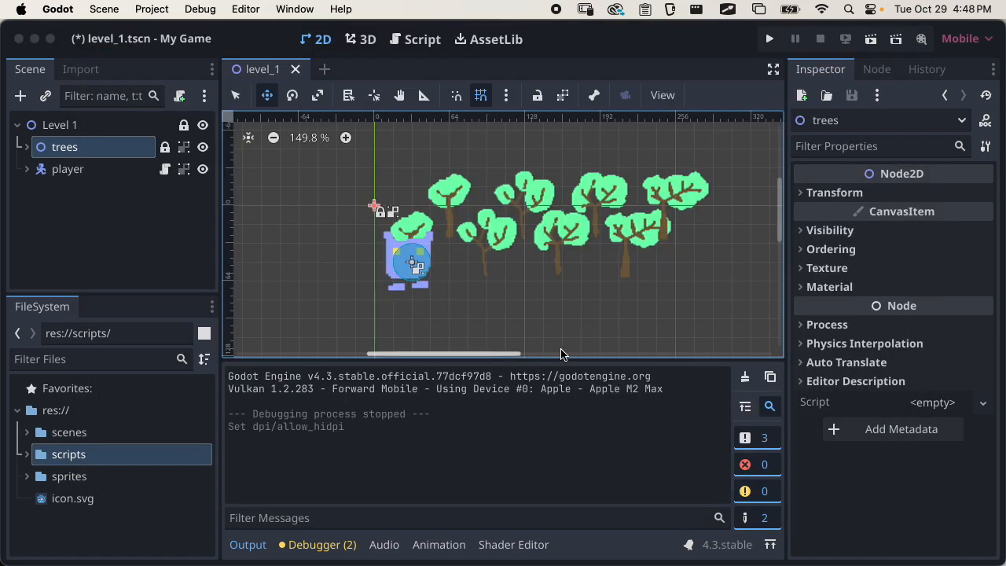
key(super+s)
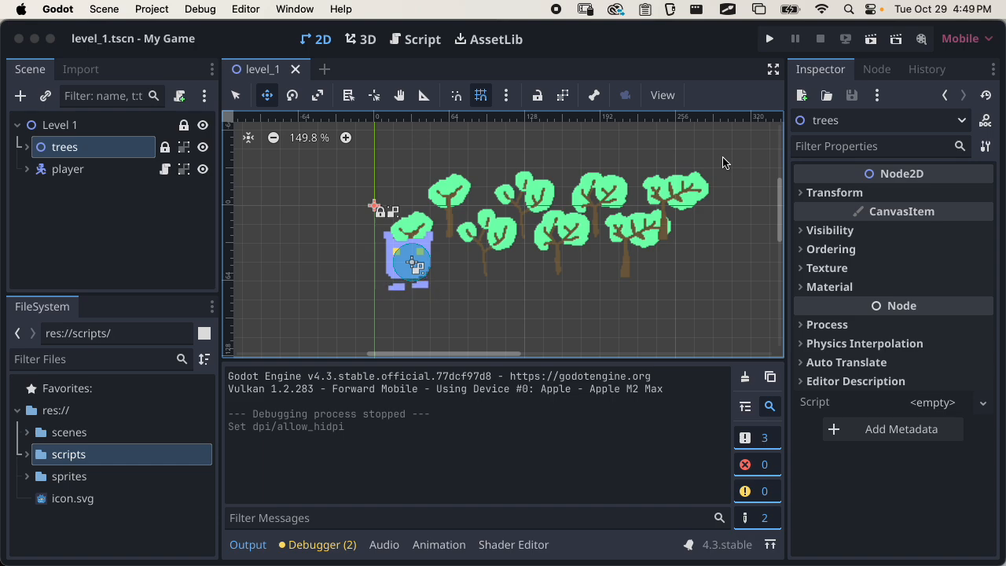
Run the level_1 scene and walk the player down, then up and left to stand beside the back row of trees
click(871, 39)
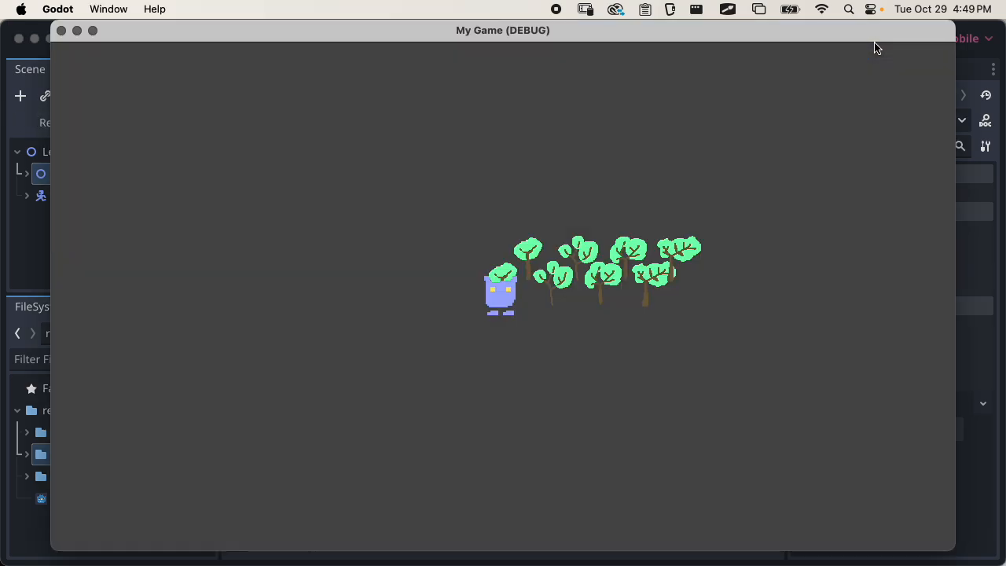
key(Down)
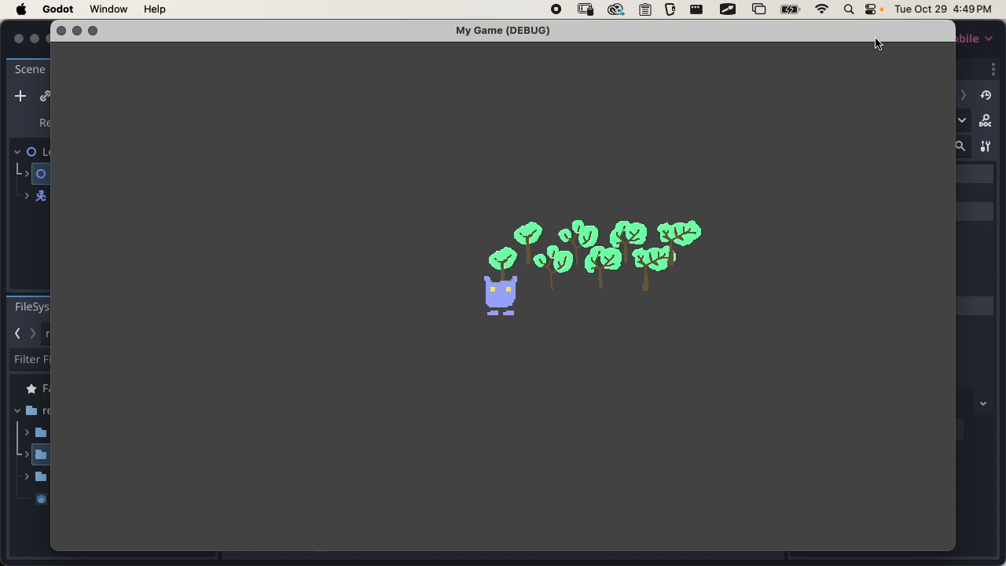
key(Up)
key(Left)
key(Left)
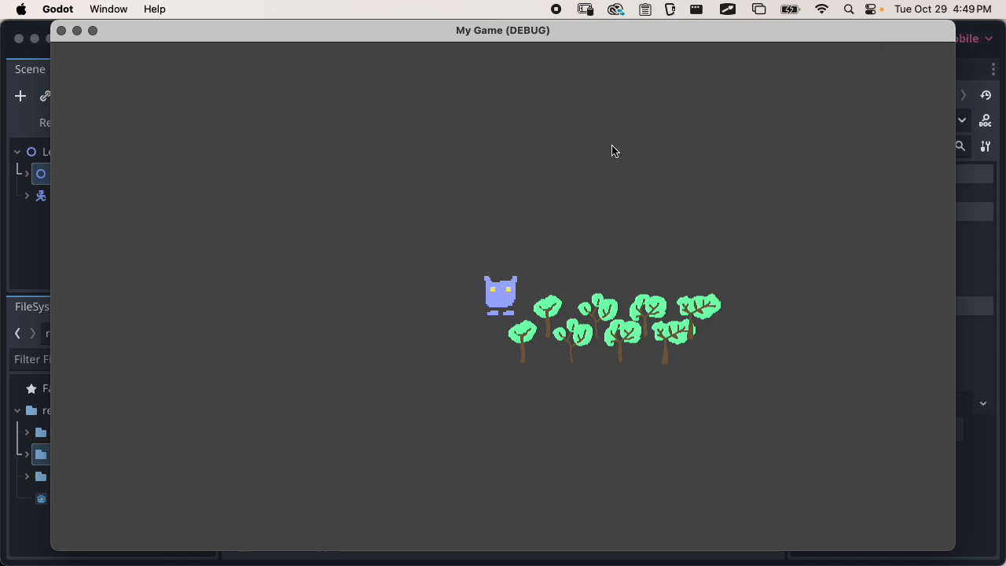
Capture a screenshot of the running game window and close the game
key(super+shift+4)
key(space)
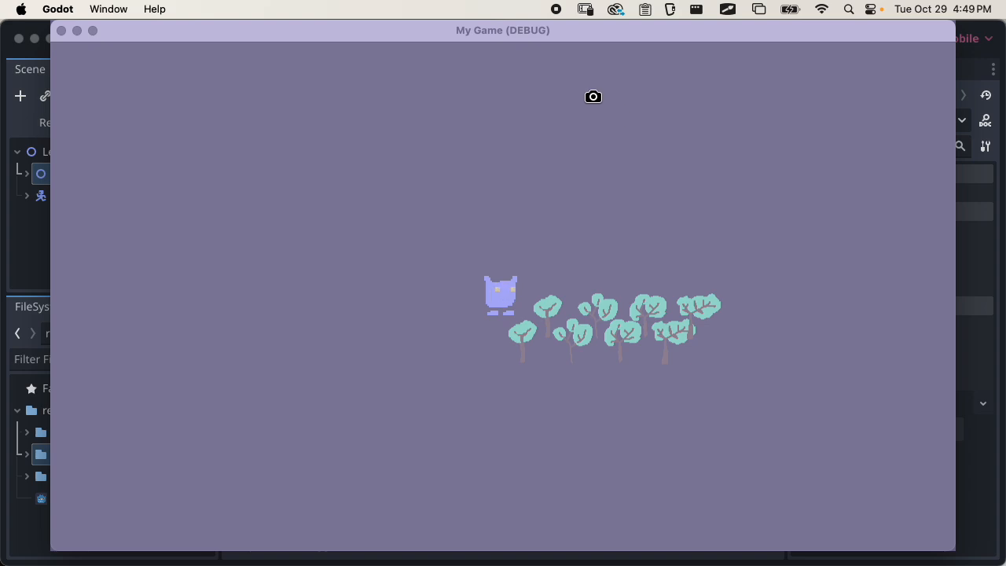
click(538, 118)
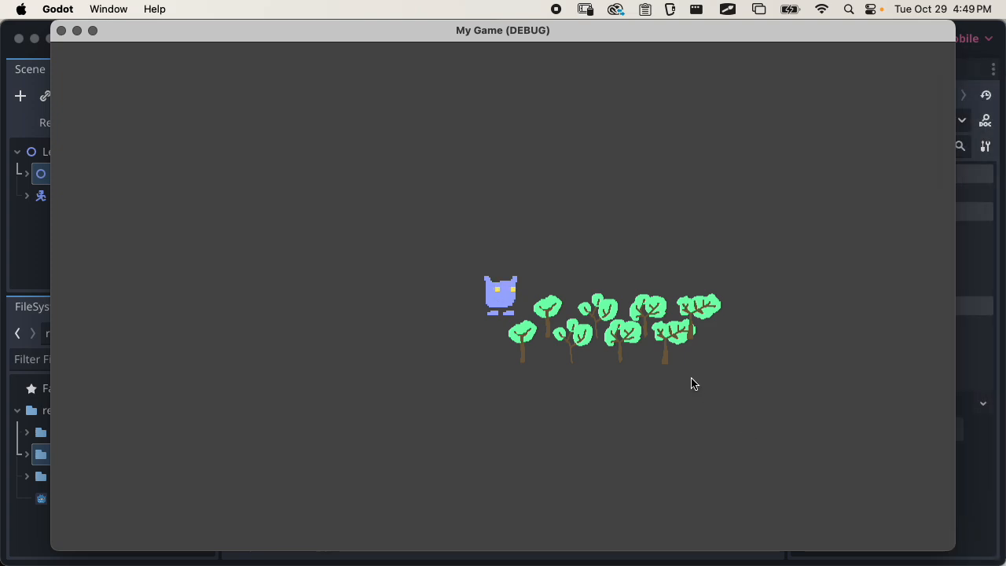
click(66, 32)
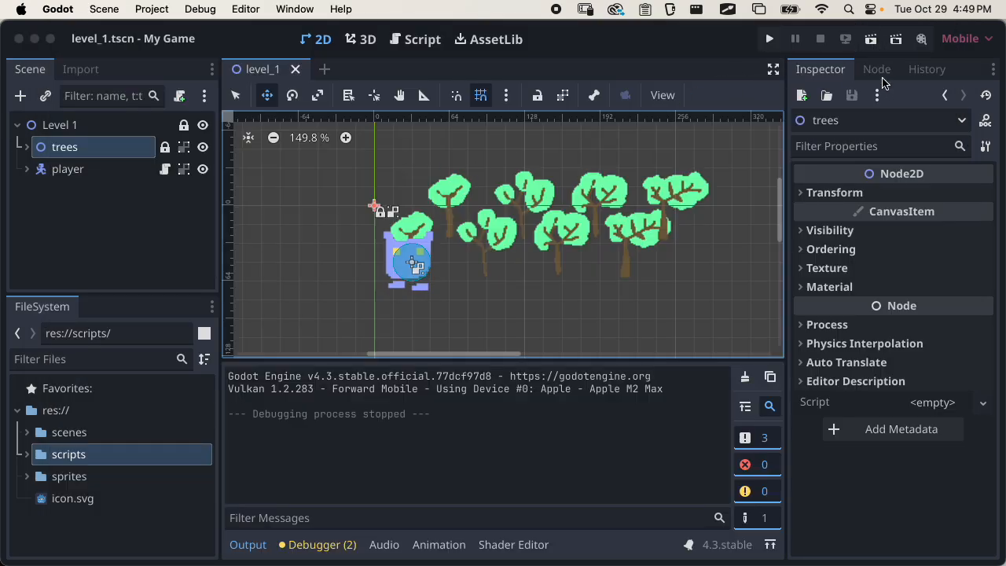
Switch to Chrome and start a new post on the MMP 270 Fall 2024 site titled "Godot intro"
key(super+Tab)
click(597, 273)
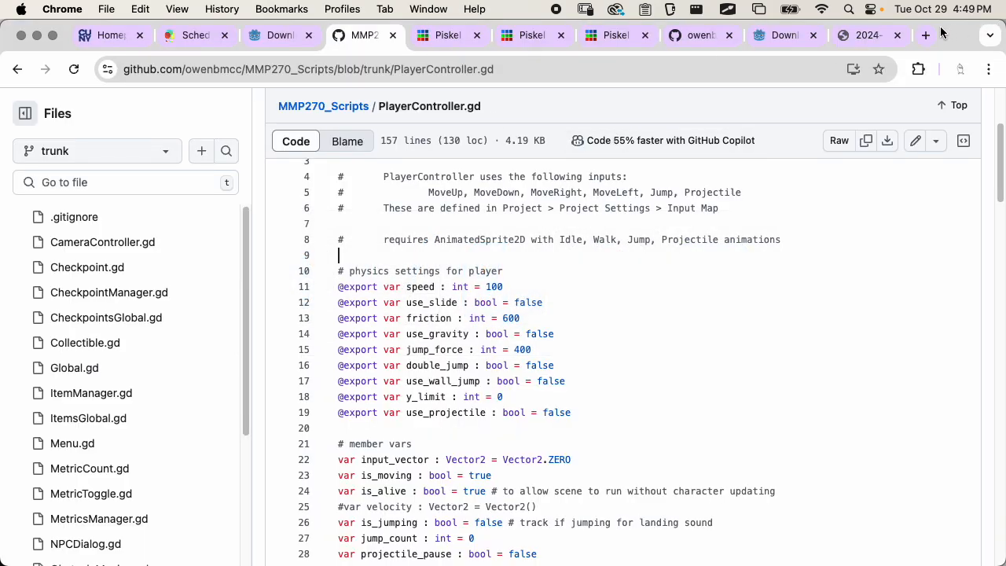
click(201, 36)
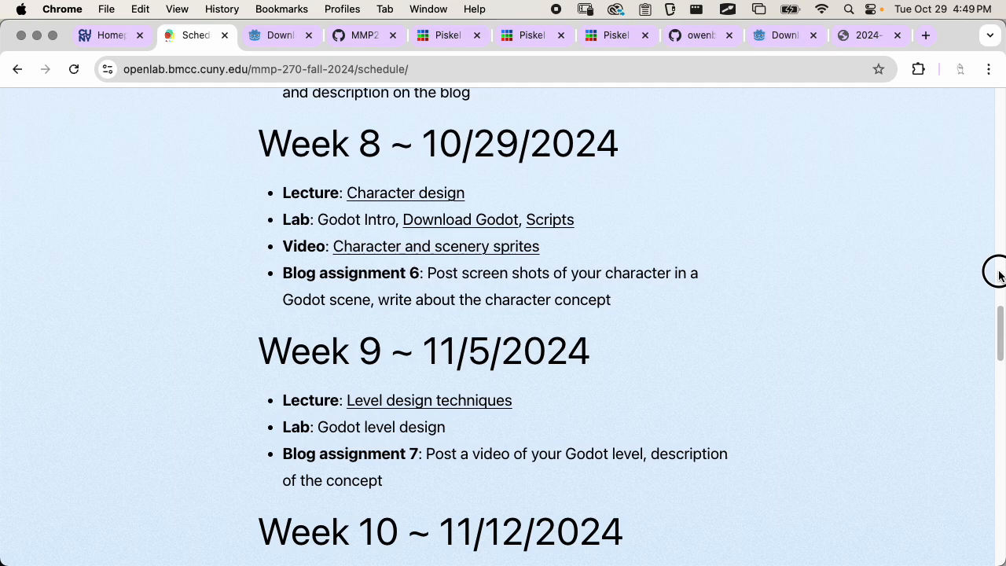
drag(998, 306, 1000, 93)
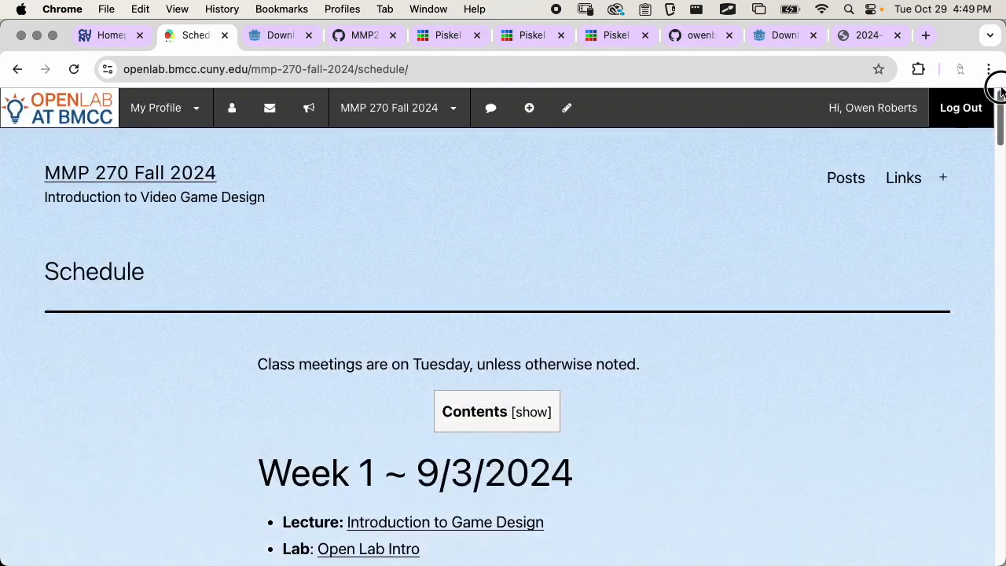
click(529, 107)
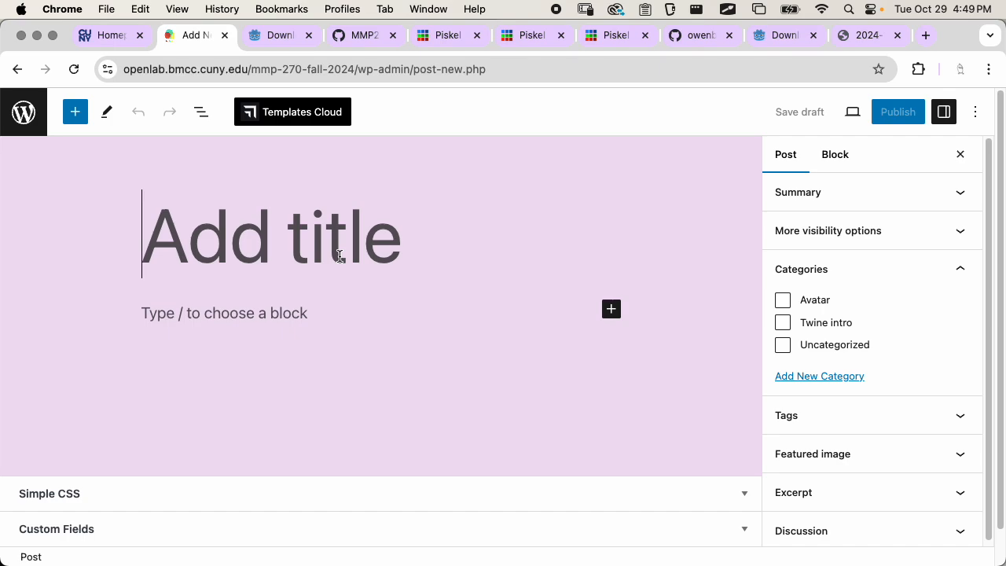
text(Godot )
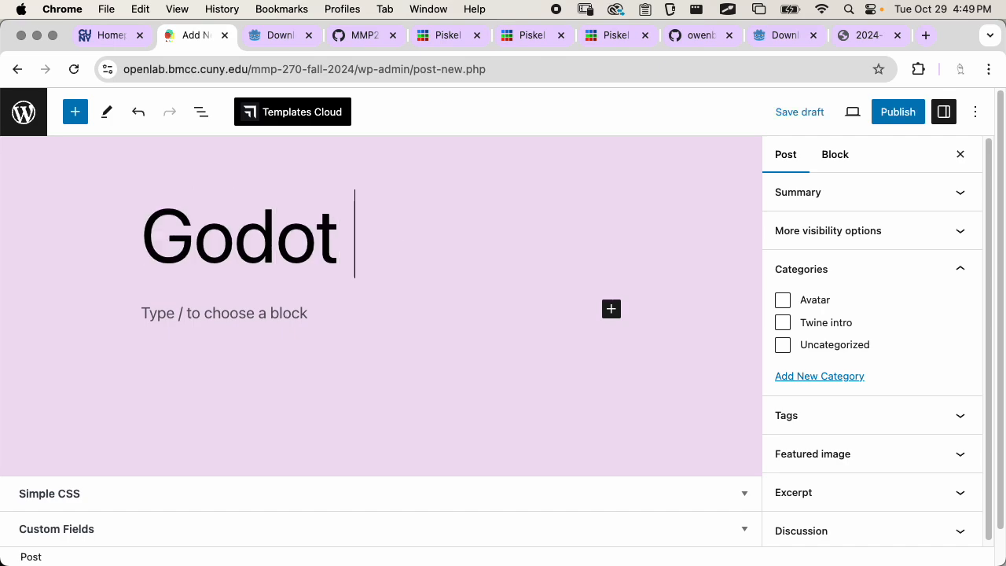
text(intro)
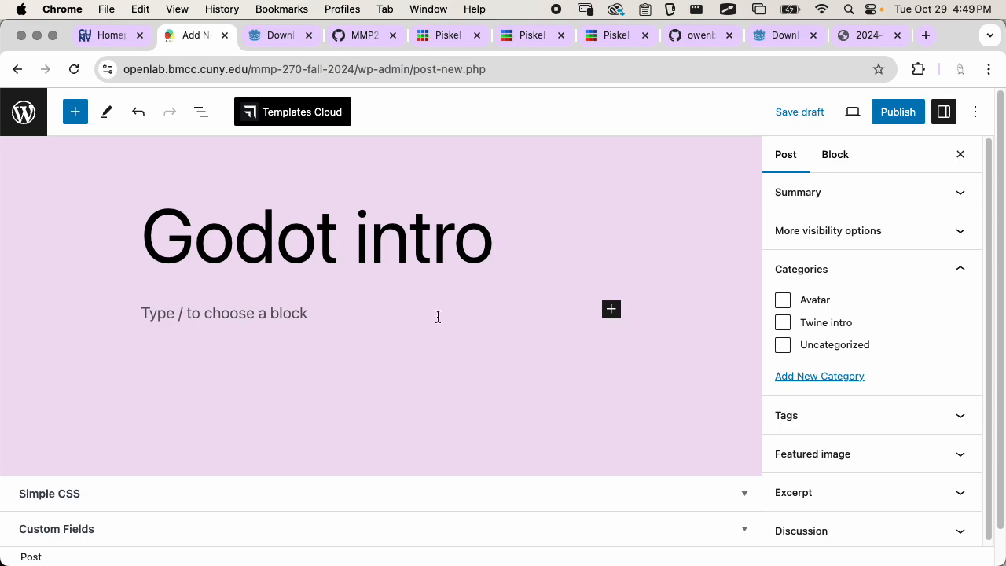
Switch to Finder and move the new screenshot from the Desktop into the Documentation folder inside MMP_270
key(super+Tab)
key(super+Tab)
key(super+Tab)
scroll(588, 222, left, 10)
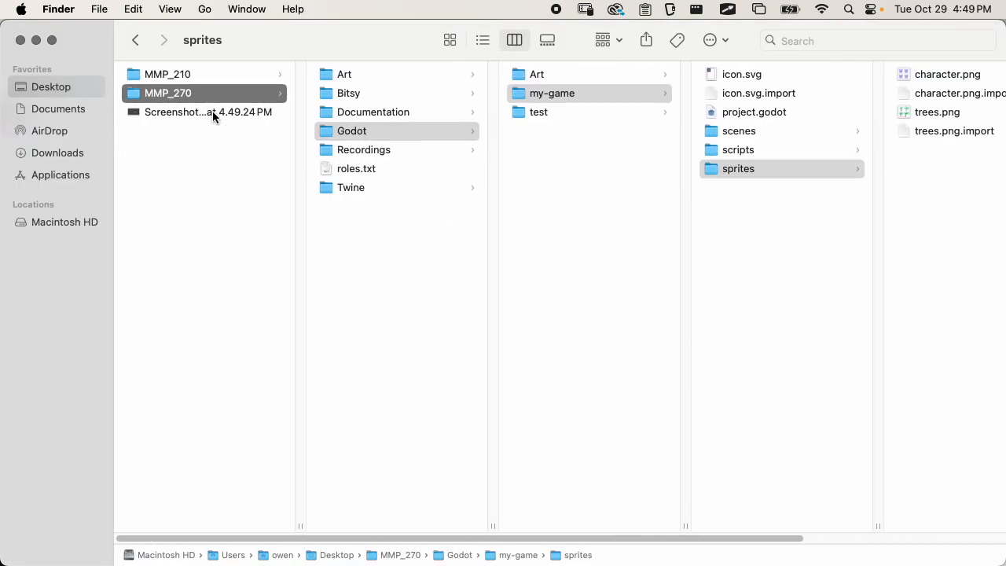
drag(212, 113, 373, 108)
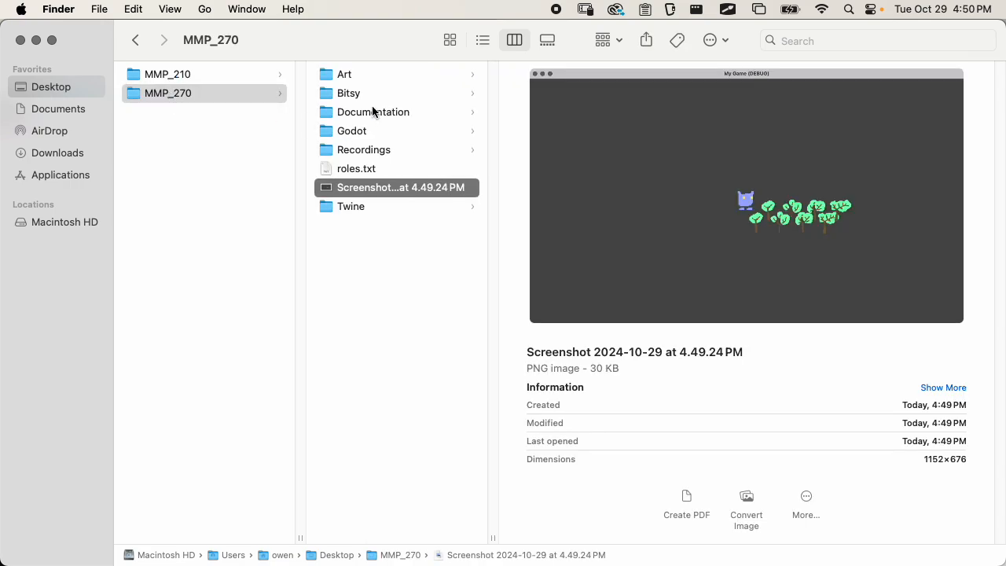
click(376, 115)
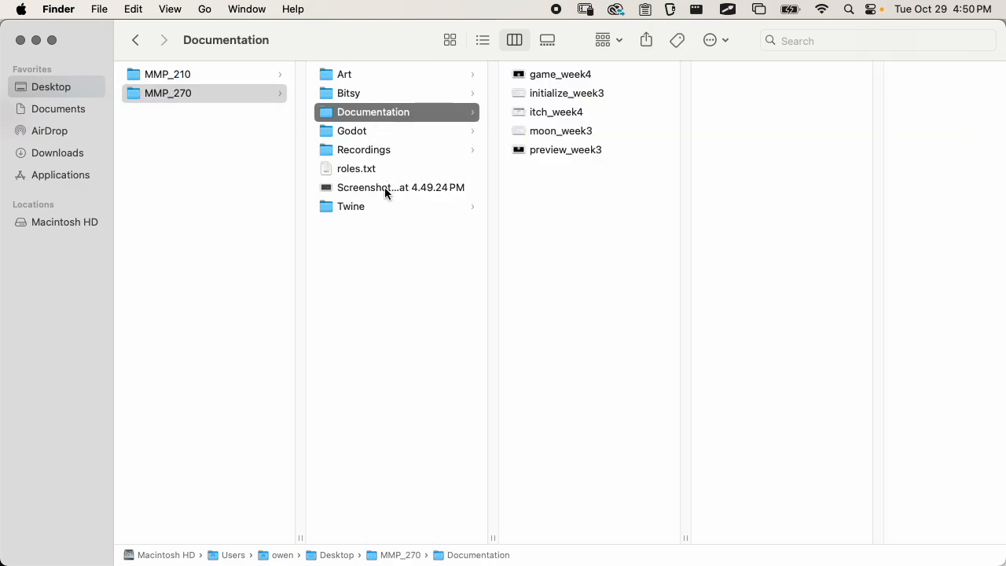
drag(385, 189, 577, 191)
Rename the moved screenshot as godot_scene_1
key(Return)
text(g)
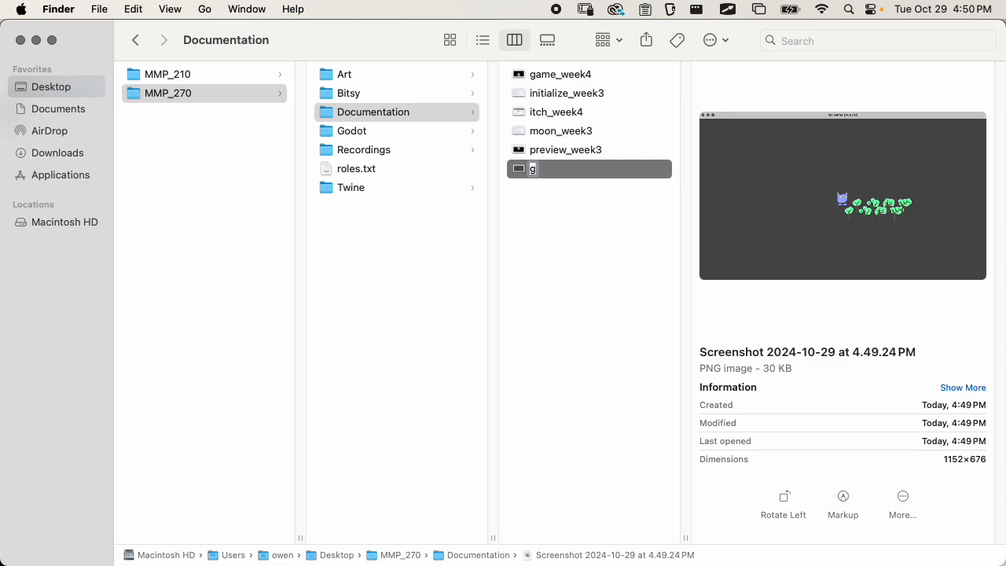
text(odc)
text(t_scene_1)
key(Return)
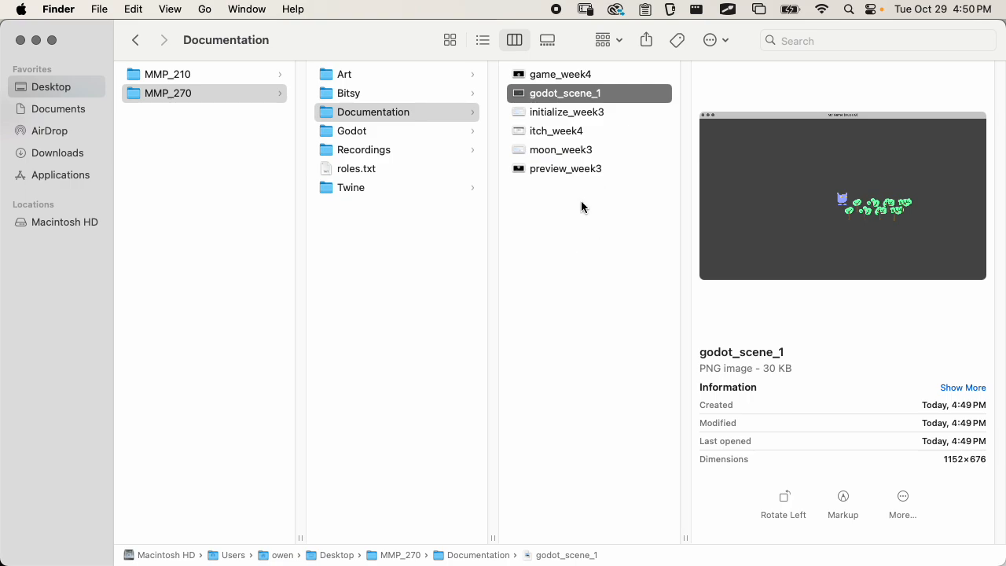
Insert the godot_scene_1 image below the title of the Chrome blog post
key(super+Tab)
drag(560, 97, 393, 330)
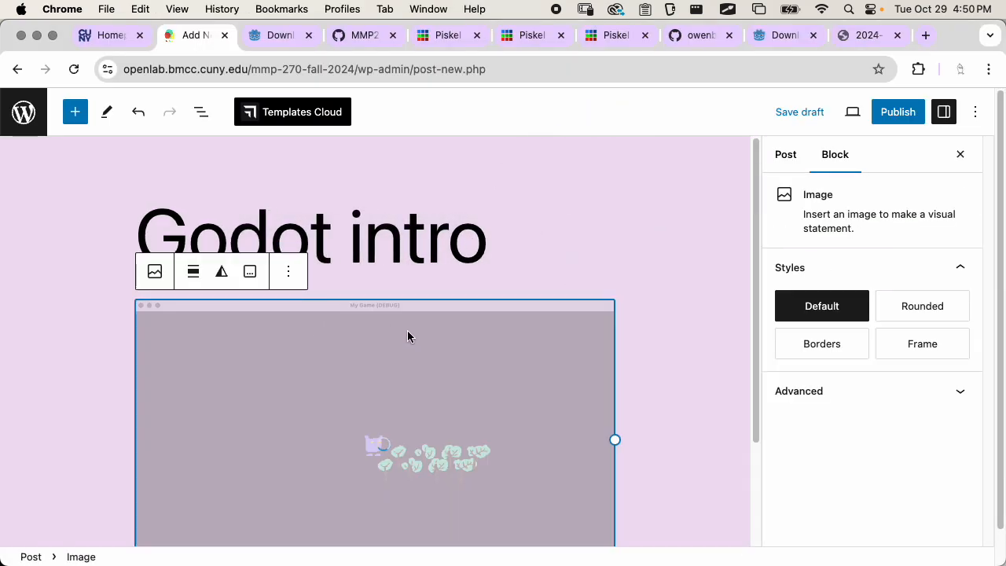
Write the paragraph "I added some trees and my character into Godot." below the image and start a new paragraph
scroll(407, 336, down, 3)
click(550, 473)
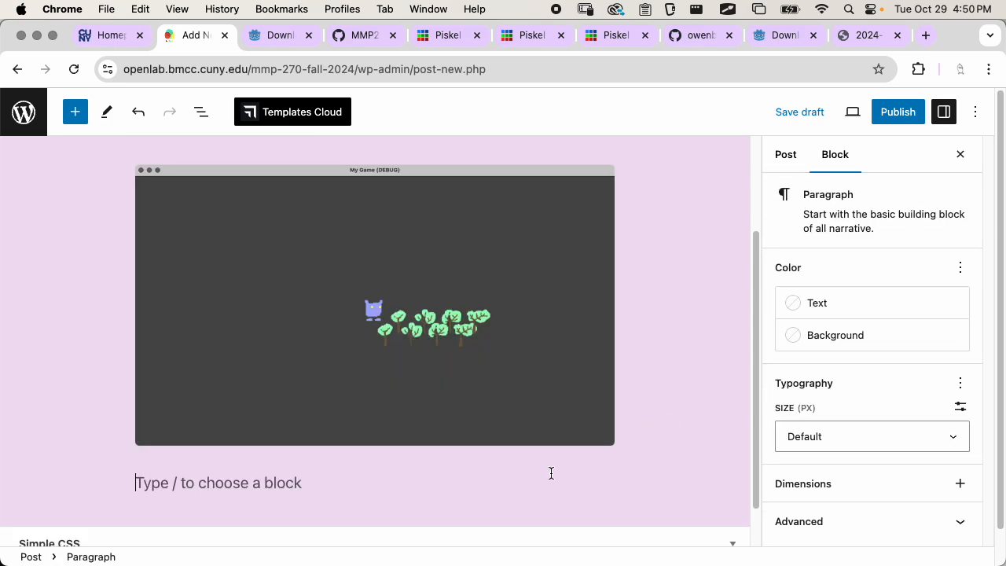
text(I added some t)
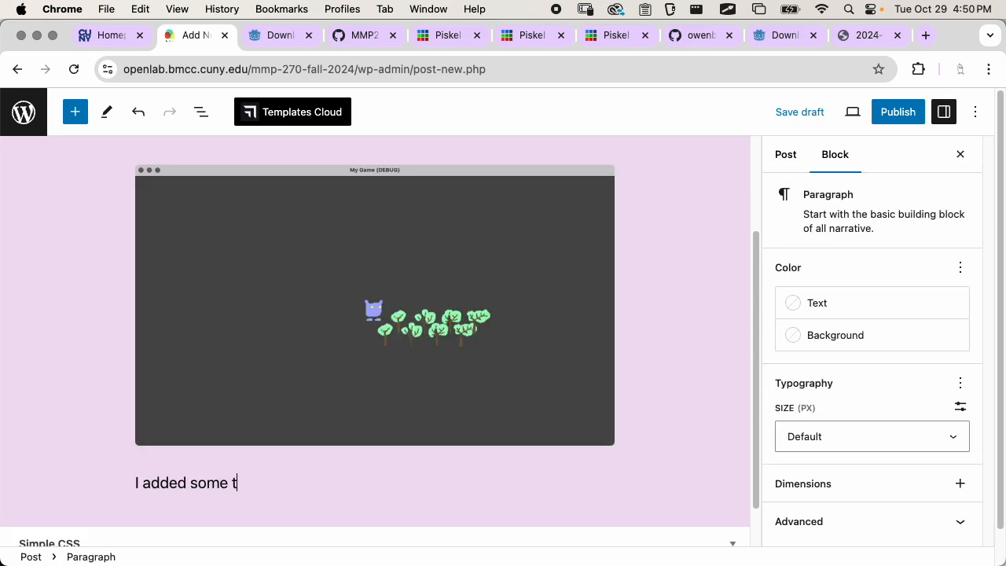
text(rees and my chara)
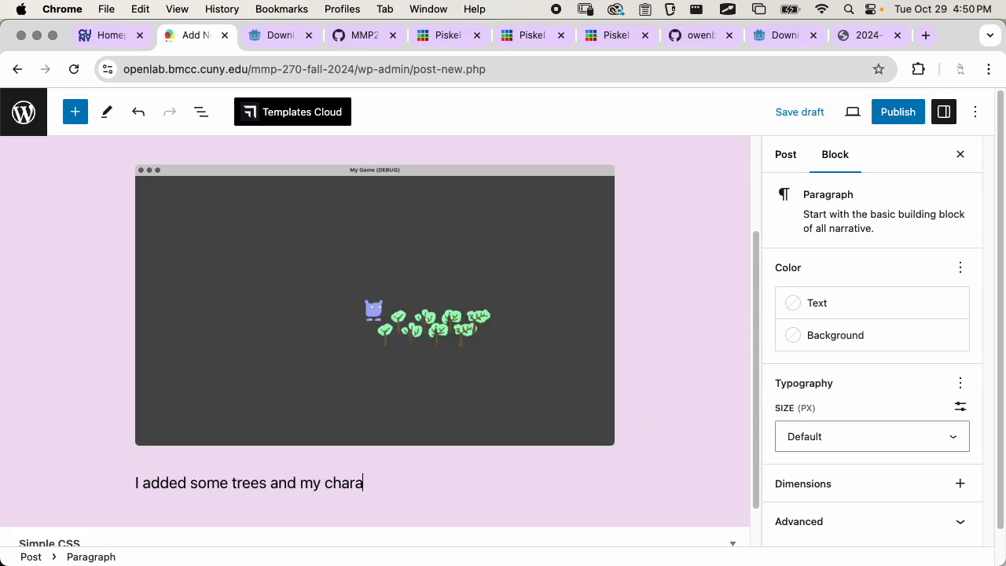
text(cter into godot.)
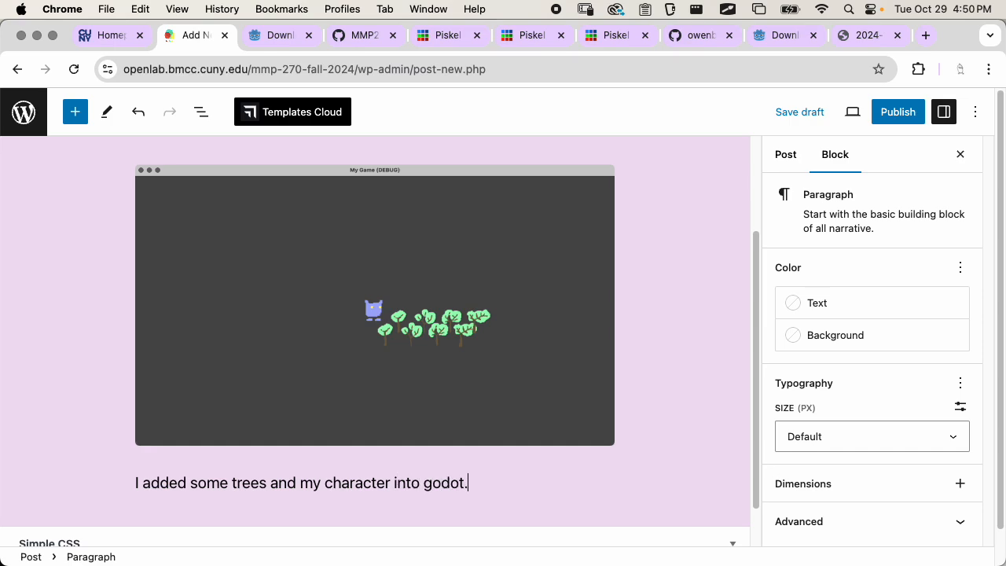
key(Left)
key(BackSpace)
text(G)
key(Return)
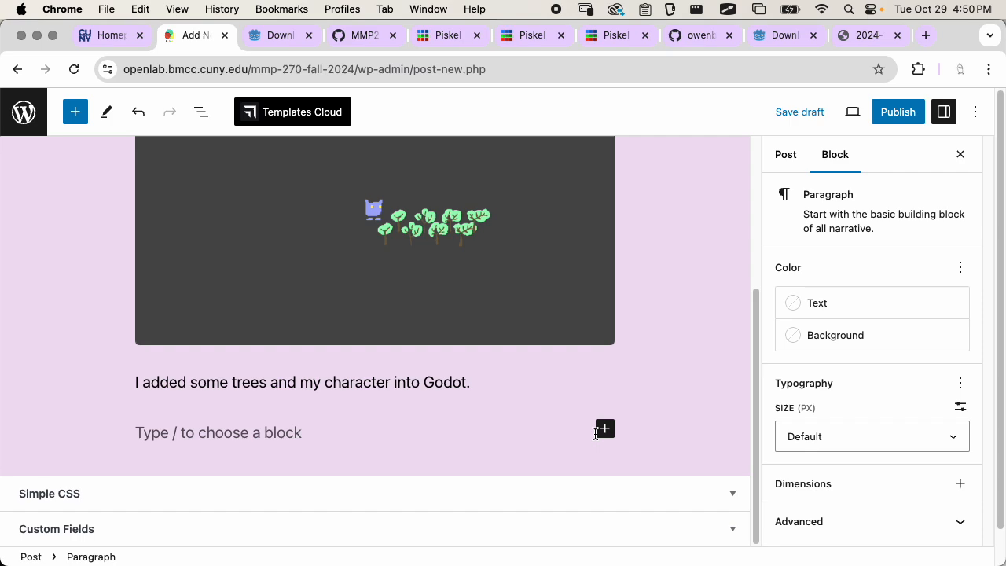
Switch to Finder, open the sprites folder of the my-game Godot project, and insert character.png below the paragraph in the Chrome post
key(super+Tab)
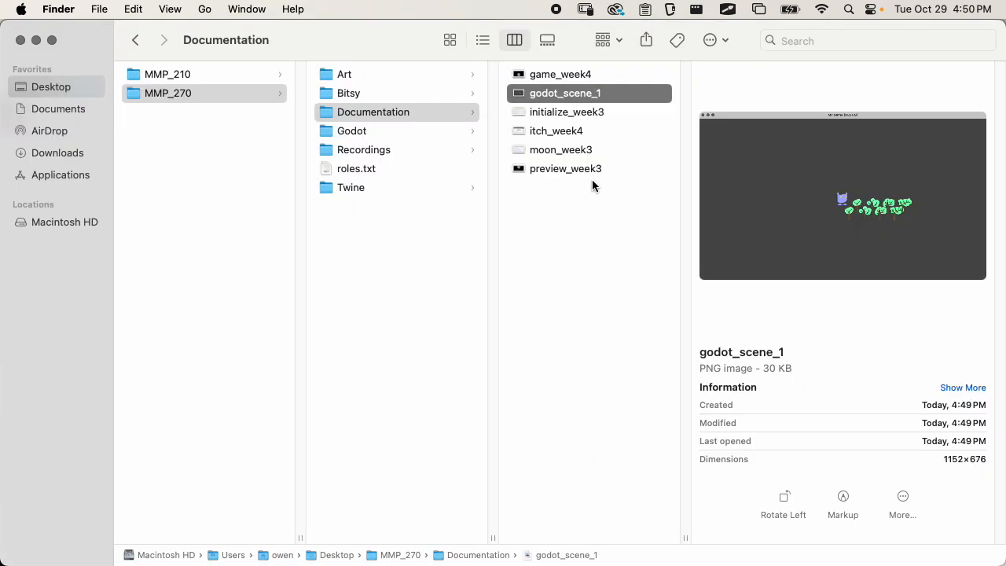
click(404, 130)
click(546, 95)
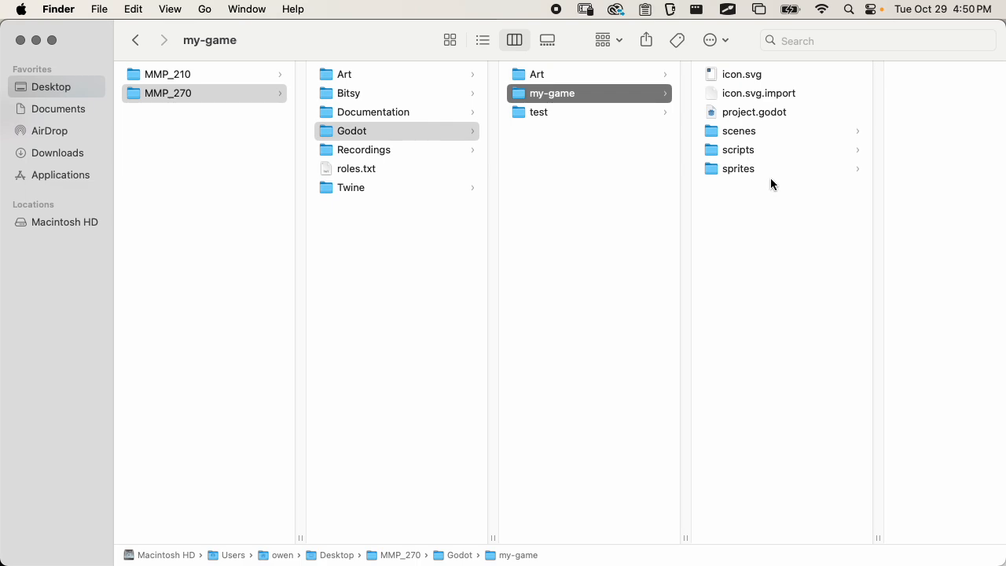
click(769, 170)
key(super+Tab)
drag(883, 82, 421, 430)
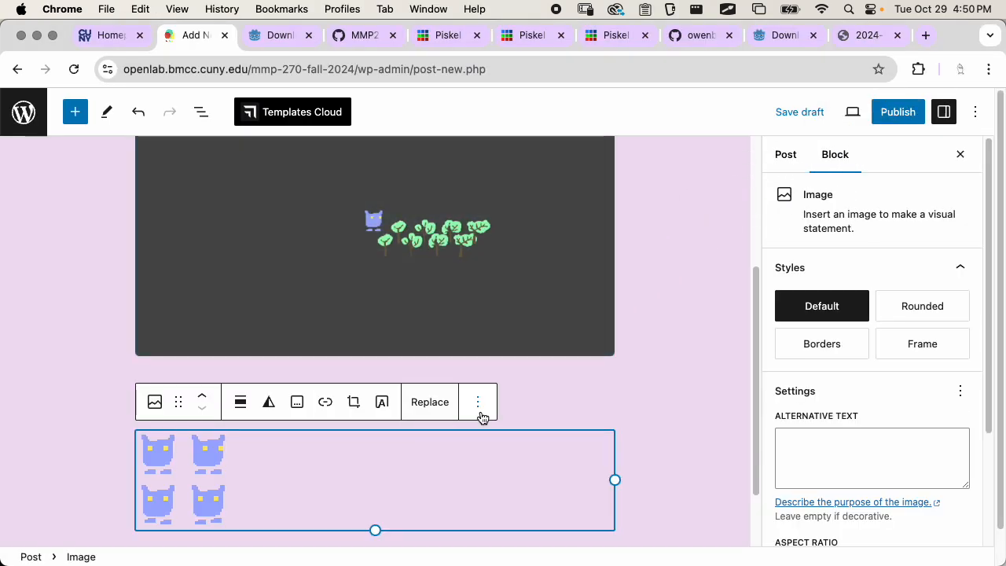
Place trees.png from Finder's sprites folder onto the character image block in the Chrome post and deselect the block
key(super+Tab)
click(864, 113)
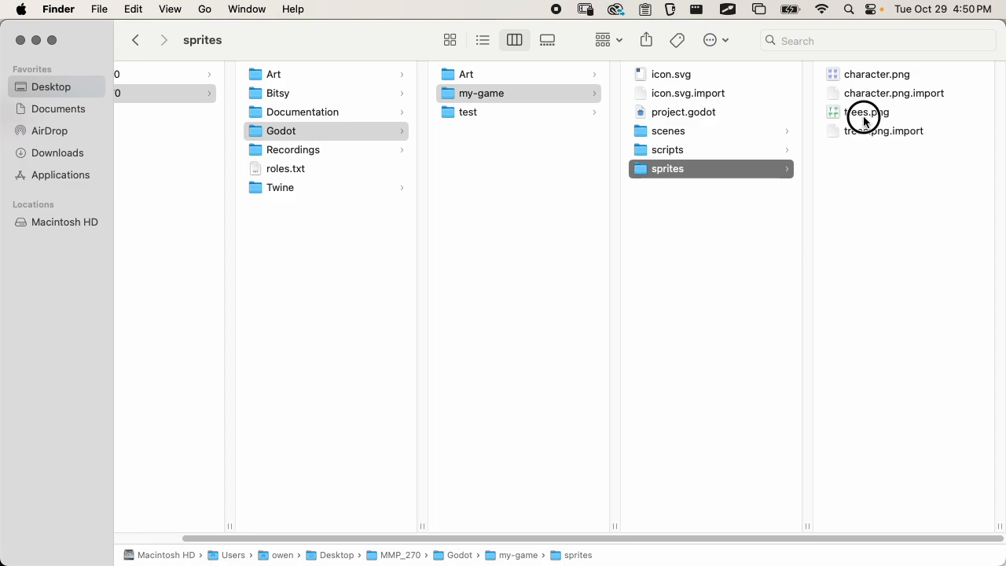
drag(685, 112, 488, 472)
key(super+Tab)
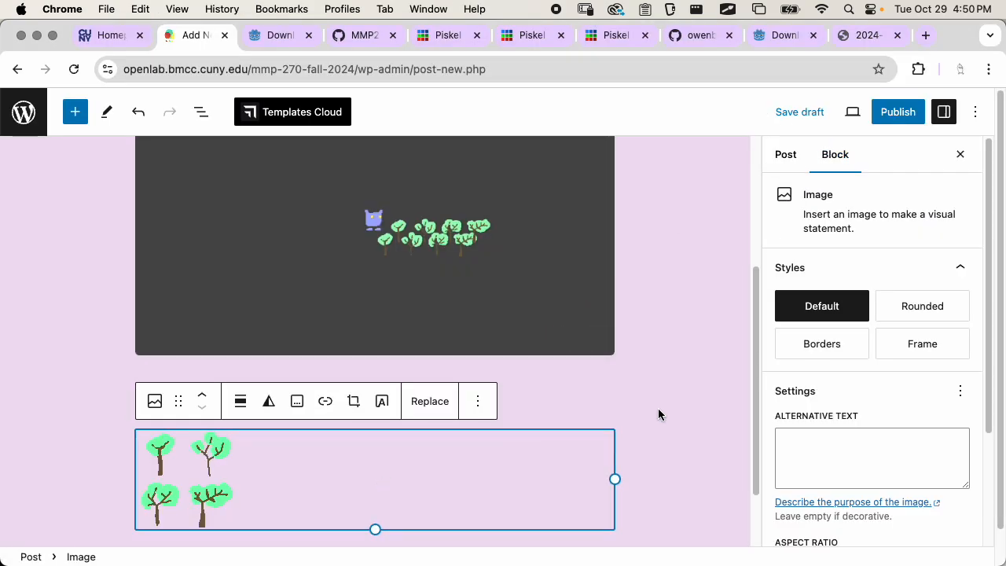
click(658, 408)
Insert character.png from Finder's sprites folder below the trees image in the Chrome post and deselect the block
key(super+Tab)
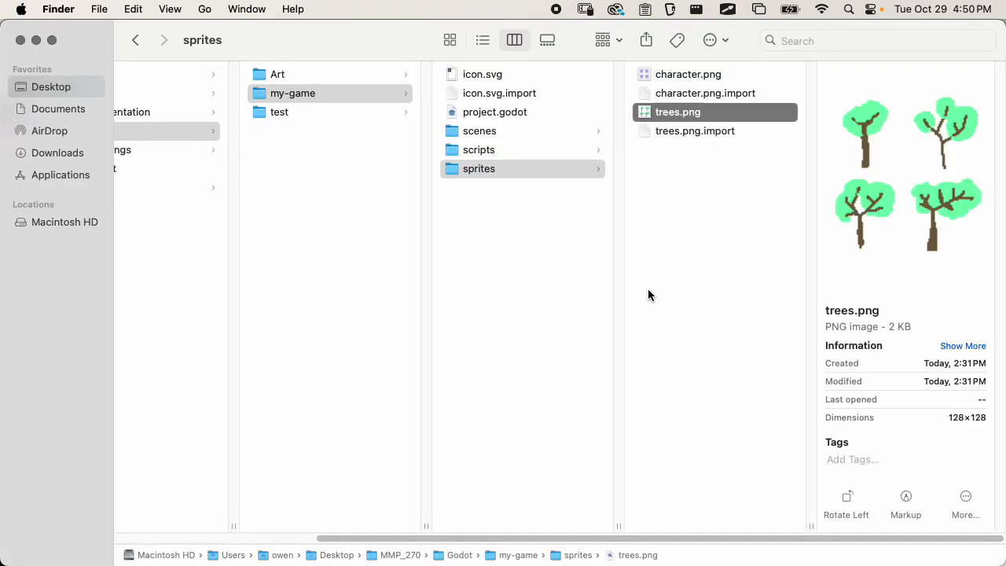
click(664, 76)
drag(664, 75, 383, 503)
key(super+Tab)
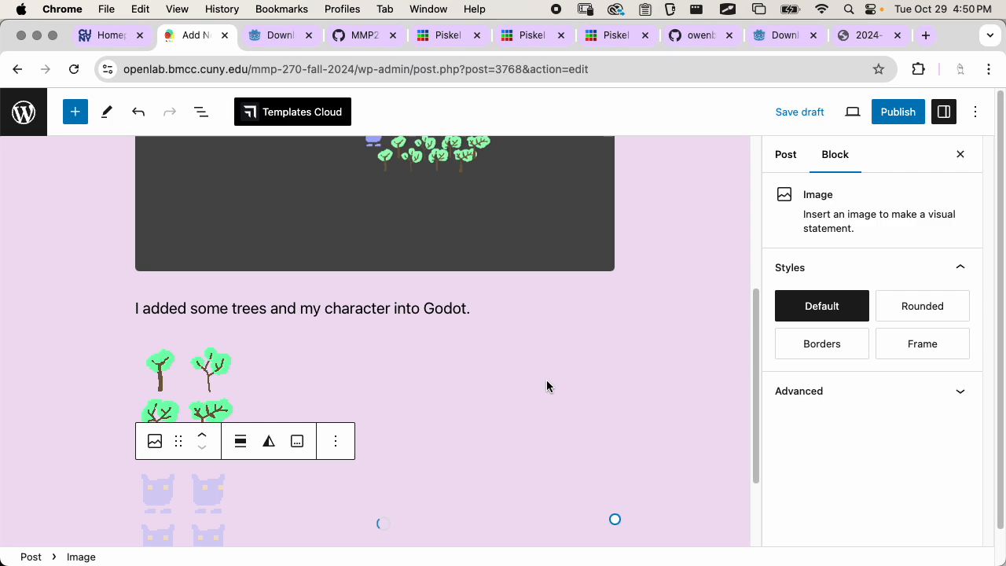
click(713, 386)
Review the post's images and text and add a new post category named "Godot documentation"
scroll(713, 389, down, 3)
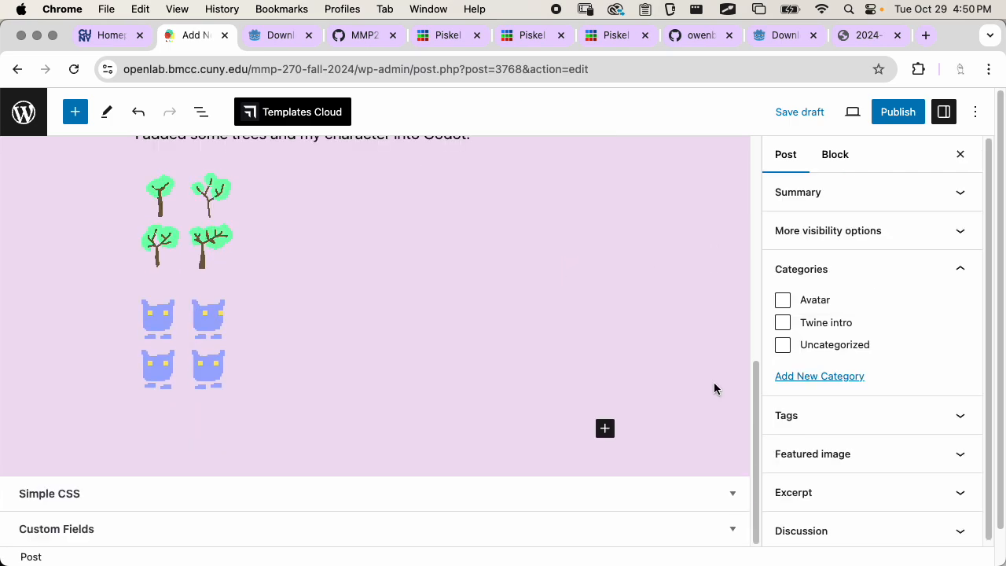
scroll(713, 382, up, 5)
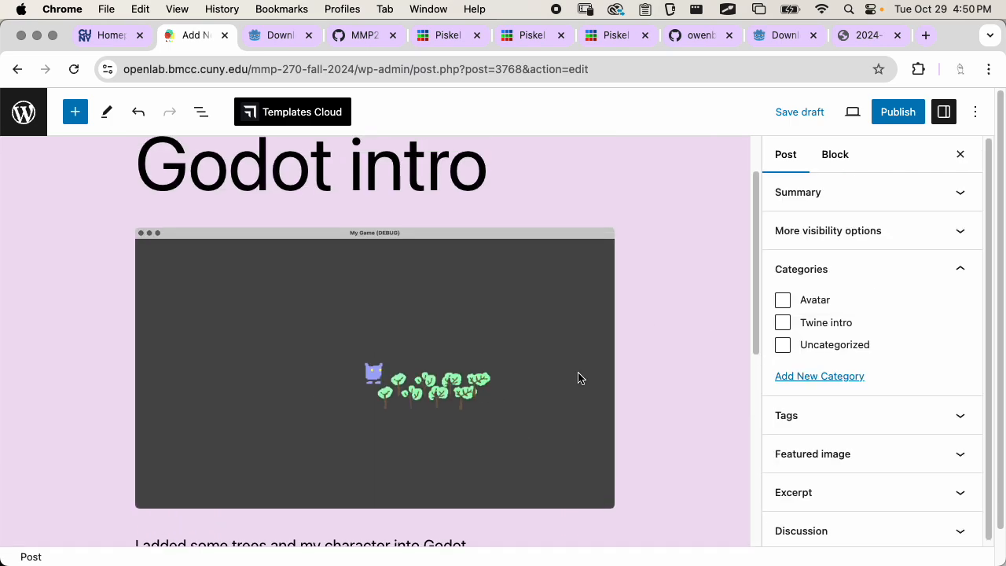
scroll(577, 378, down, 5)
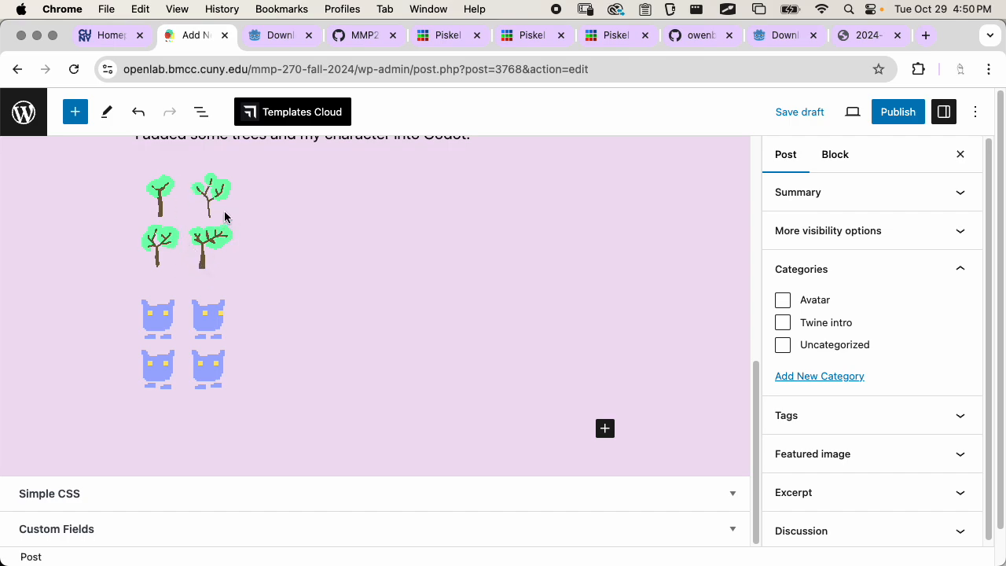
scroll(271, 389, up, 5)
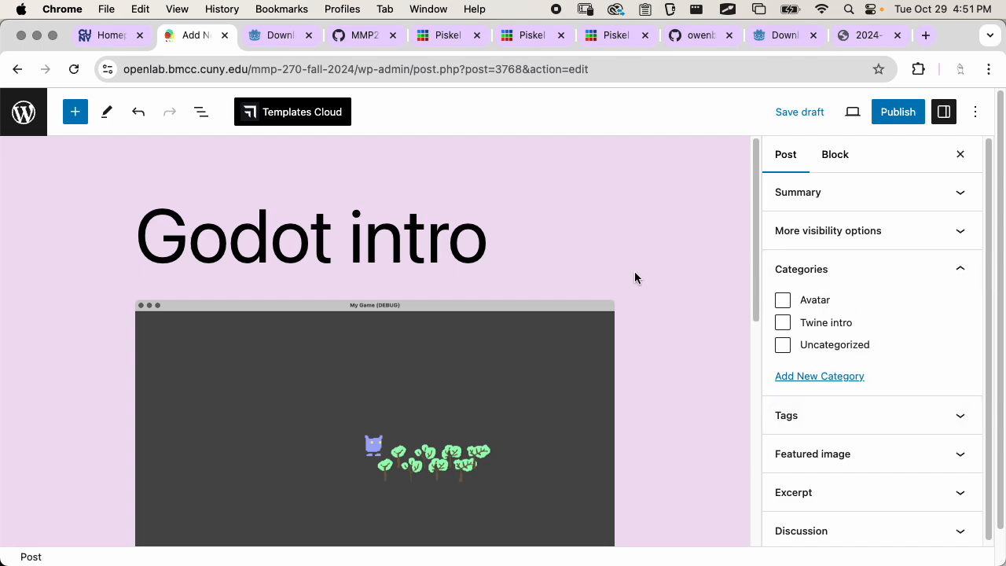
click(832, 378)
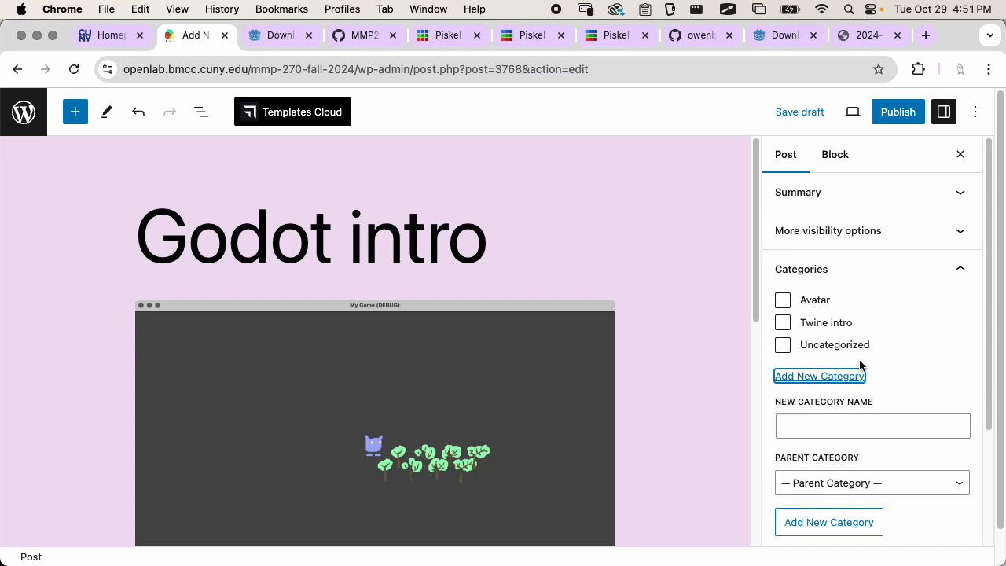
click(811, 426)
text(Godo)
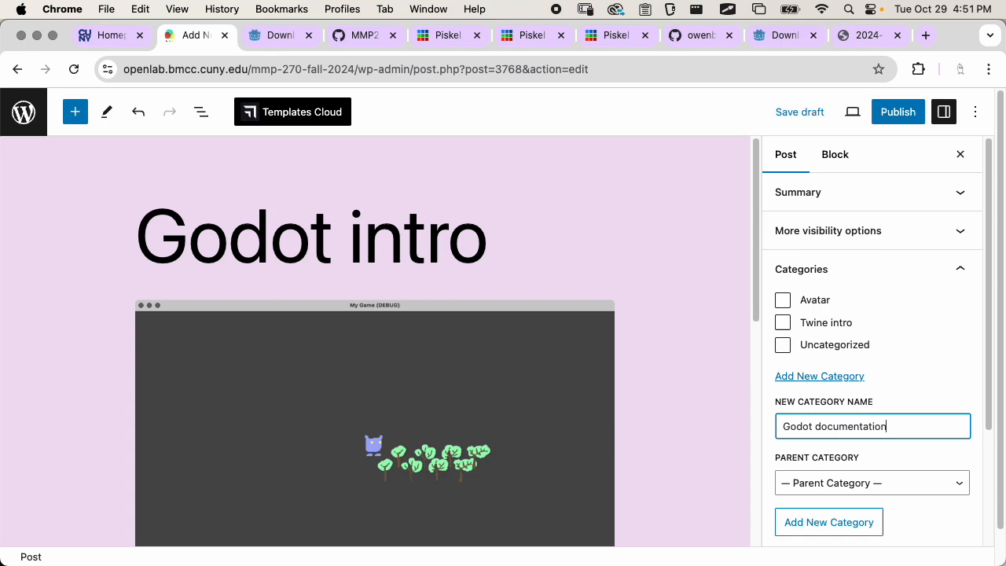
text(t documentation)
click(833, 525)
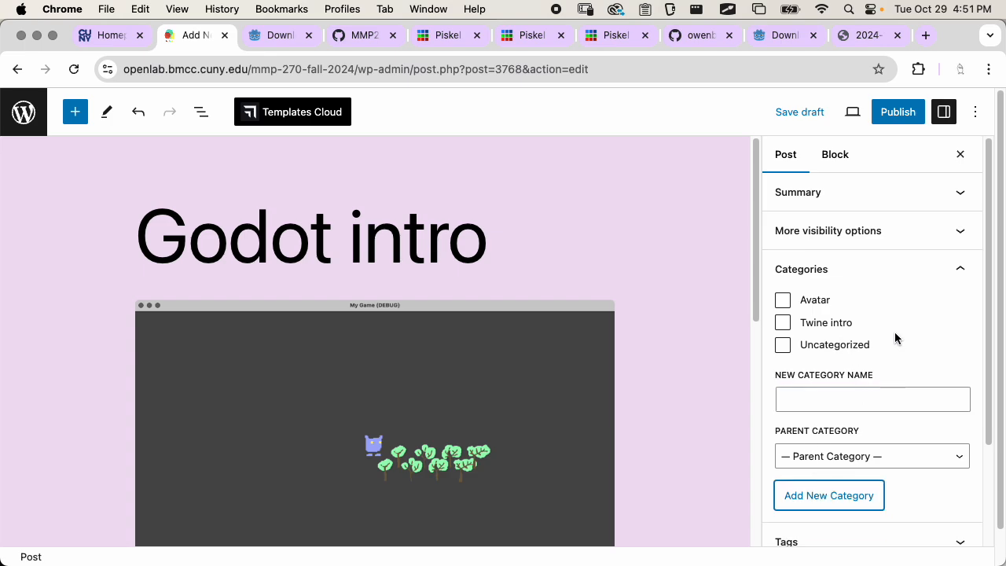
Publish the Godot intro post with public visibility and copy its post address
click(898, 114)
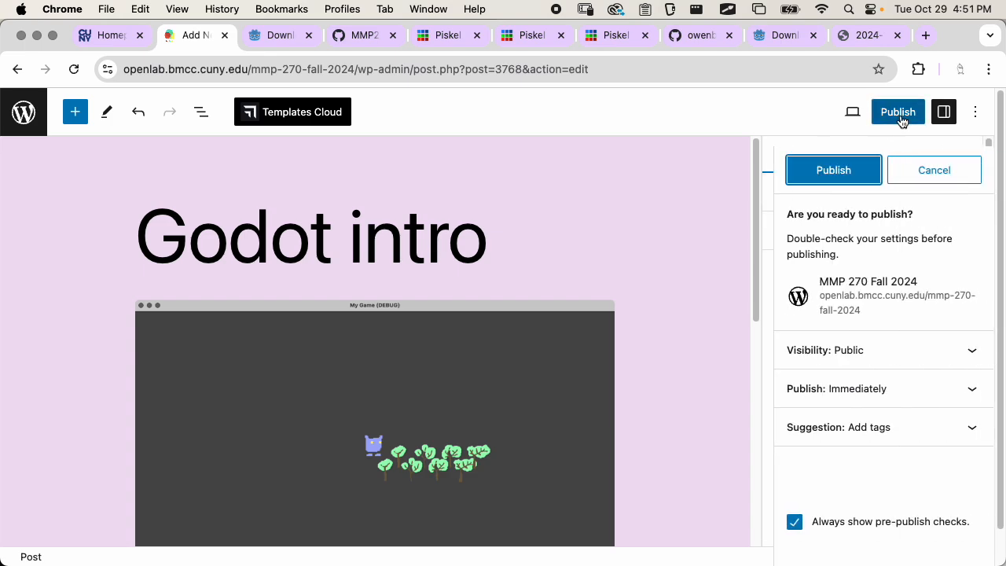
click(830, 174)
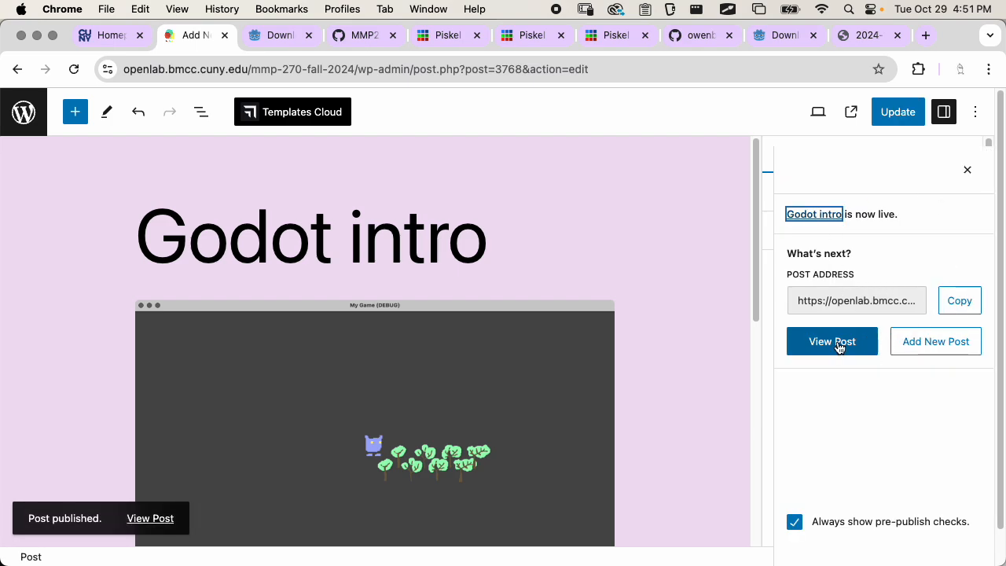
click(954, 308)
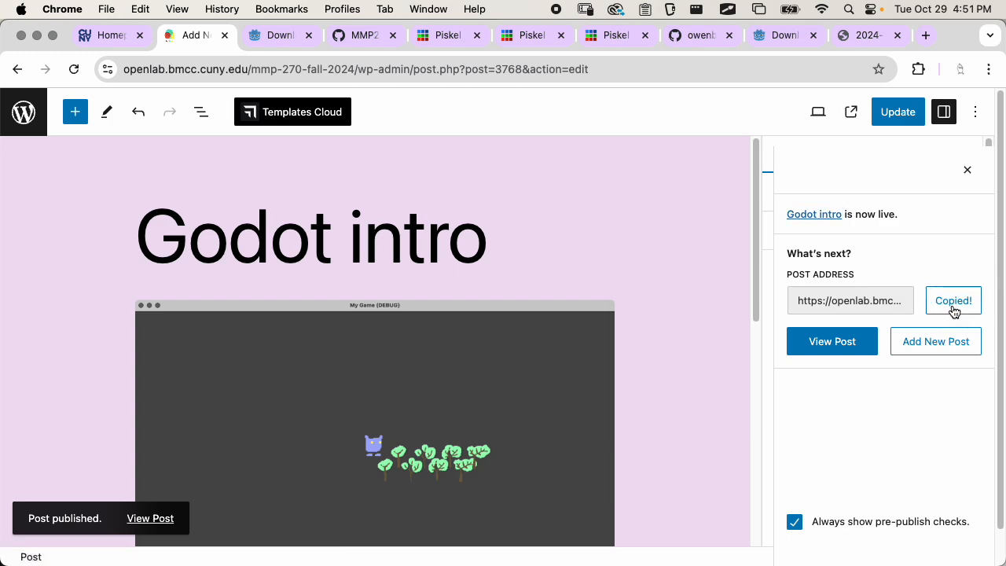
View the published Godot intro post and check its screenshot, text and sprite images
click(834, 341)
scroll(563, 228, down, 4)
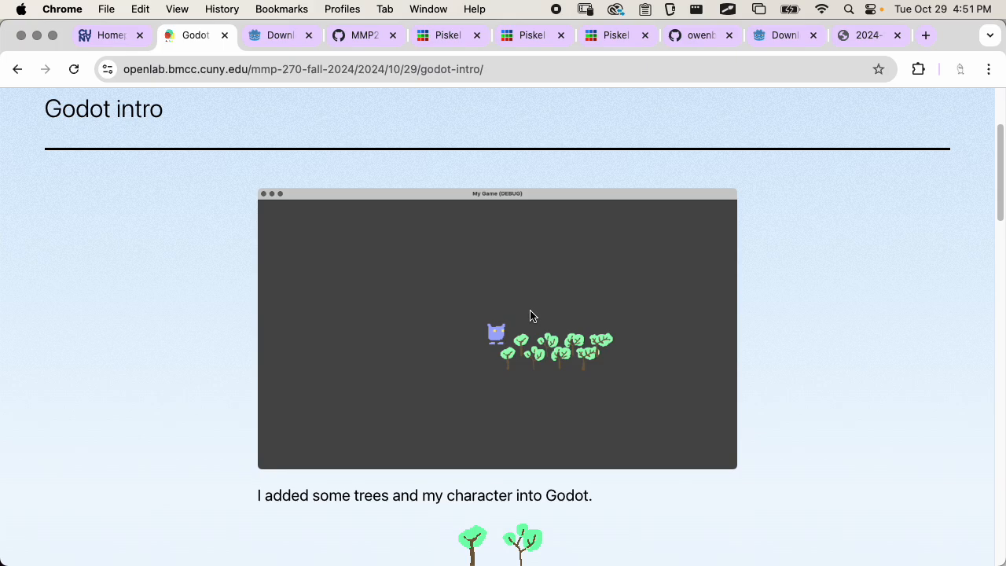
scroll(531, 315, down, 7)
scroll(438, 322, up, 10)
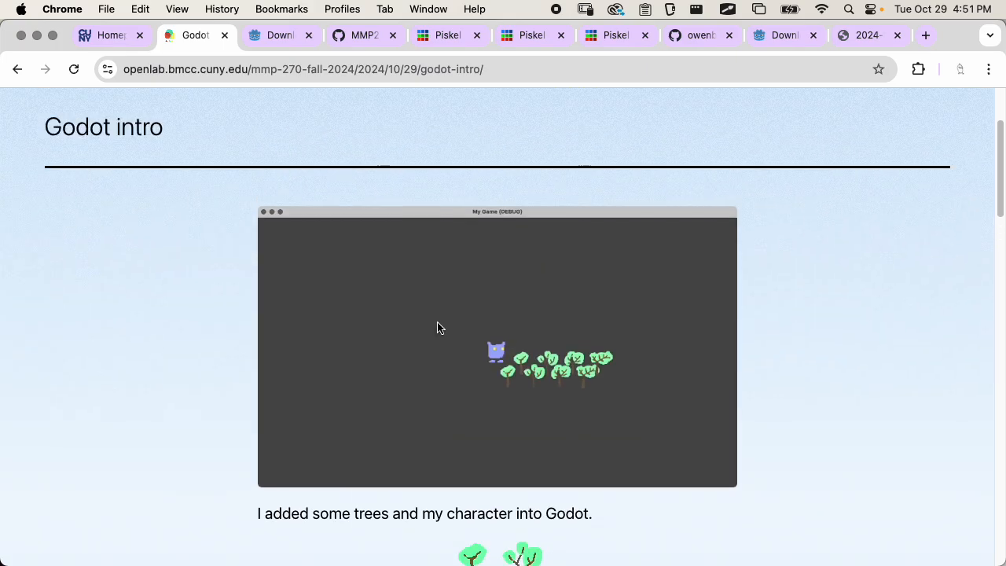